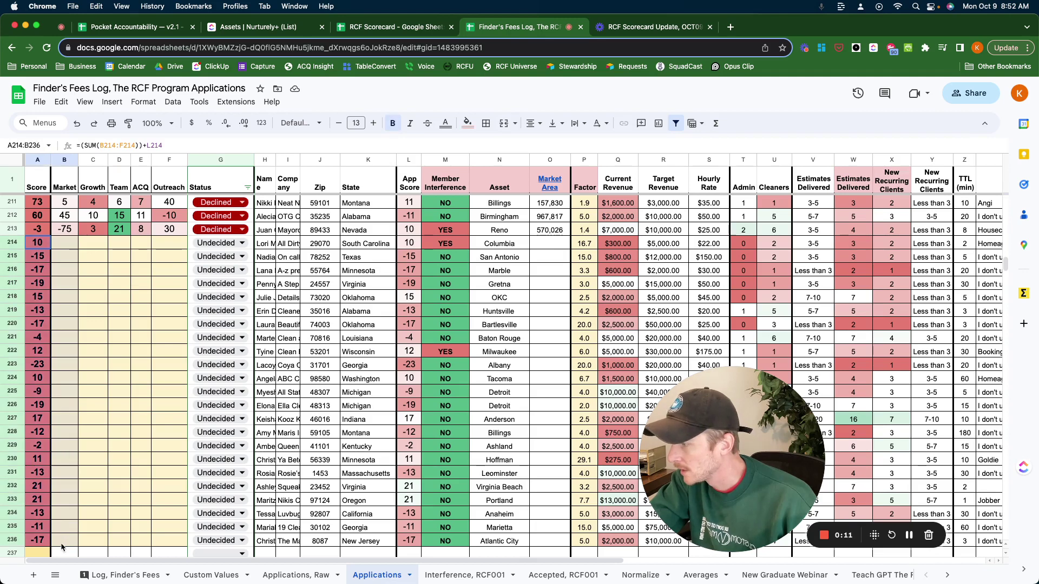
Check the summary statistics of the selected scores in A214:A236, including their count, and clear the selection
click(992, 575)
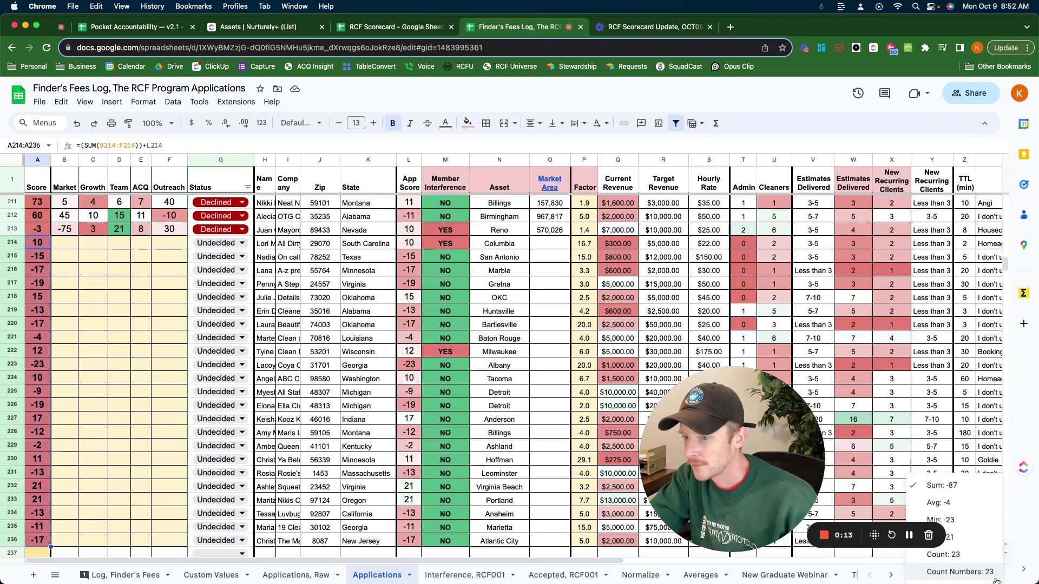
key(Escape)
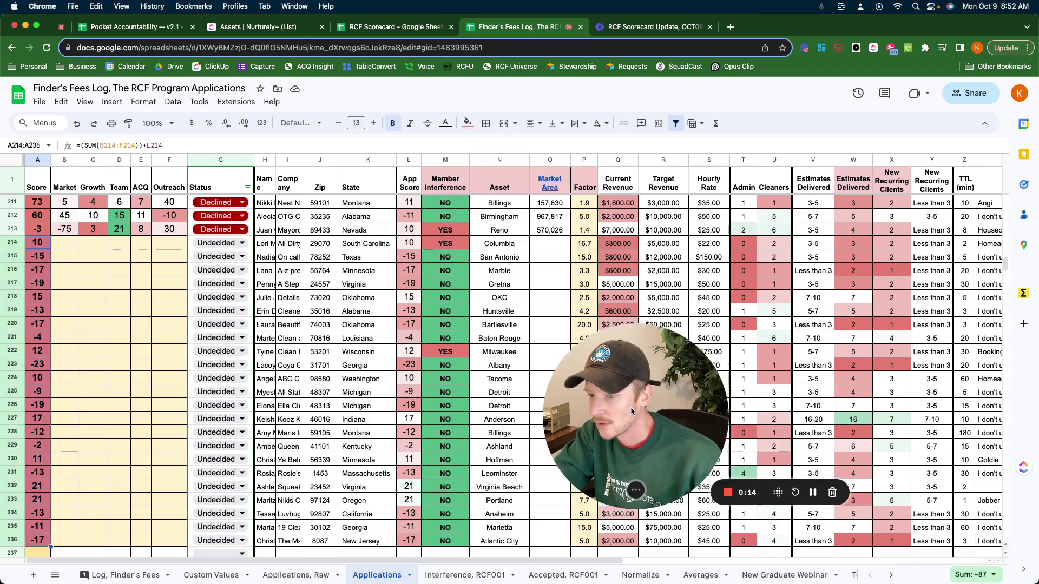
click(141, 310)
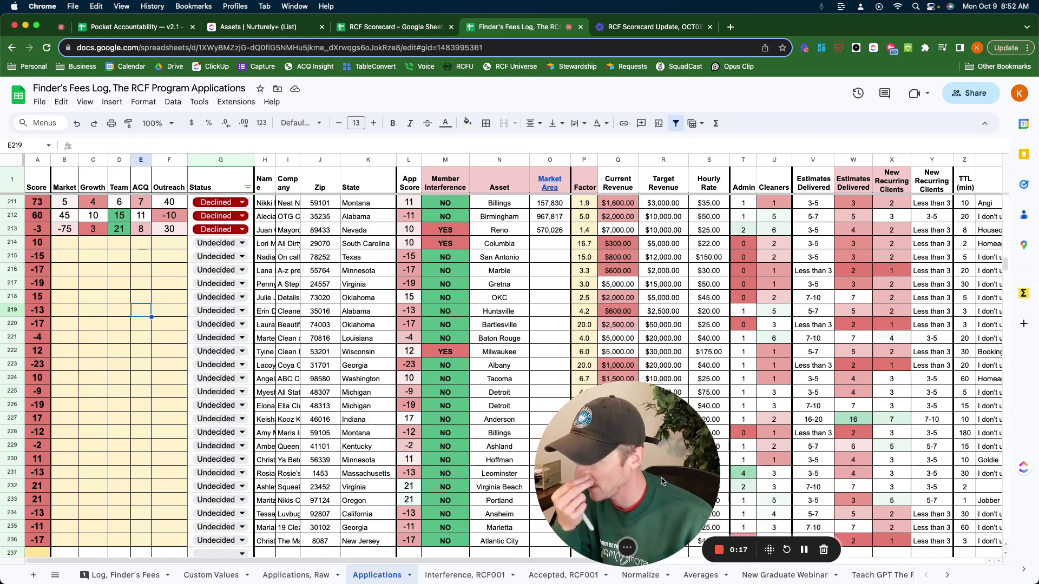
Examine the scores and statuses of the earlier applications back to about row 51, then return to the undecided ones
scroll(269, 306, up, 7)
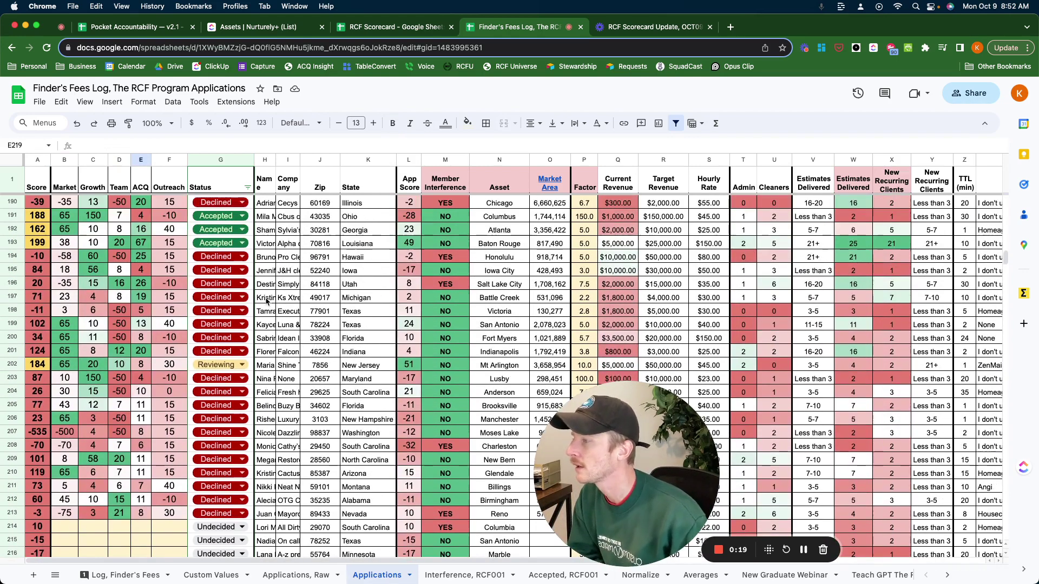
scroll(35, 238, up, 4)
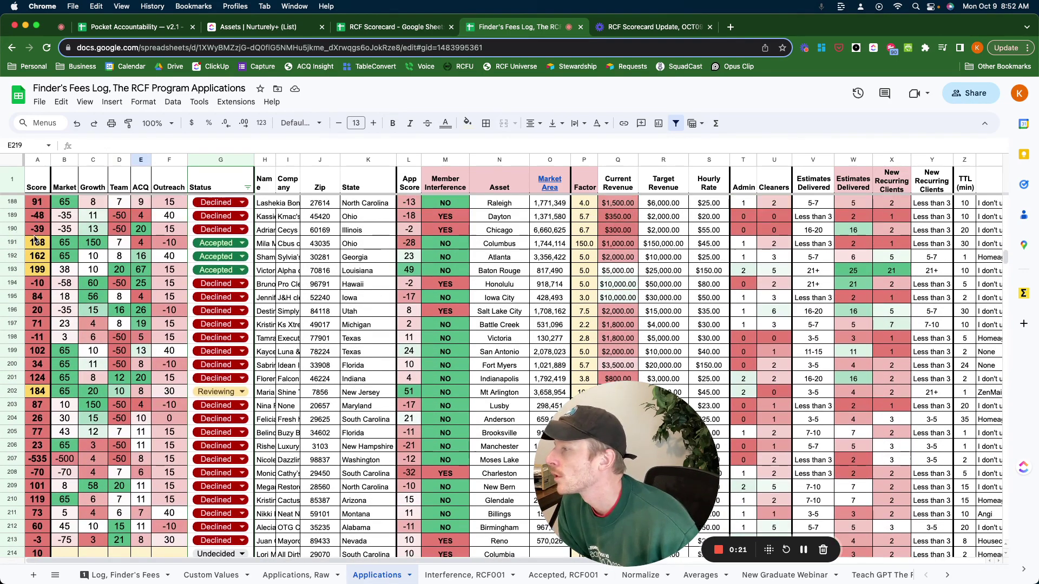
scroll(35, 238, up, 1)
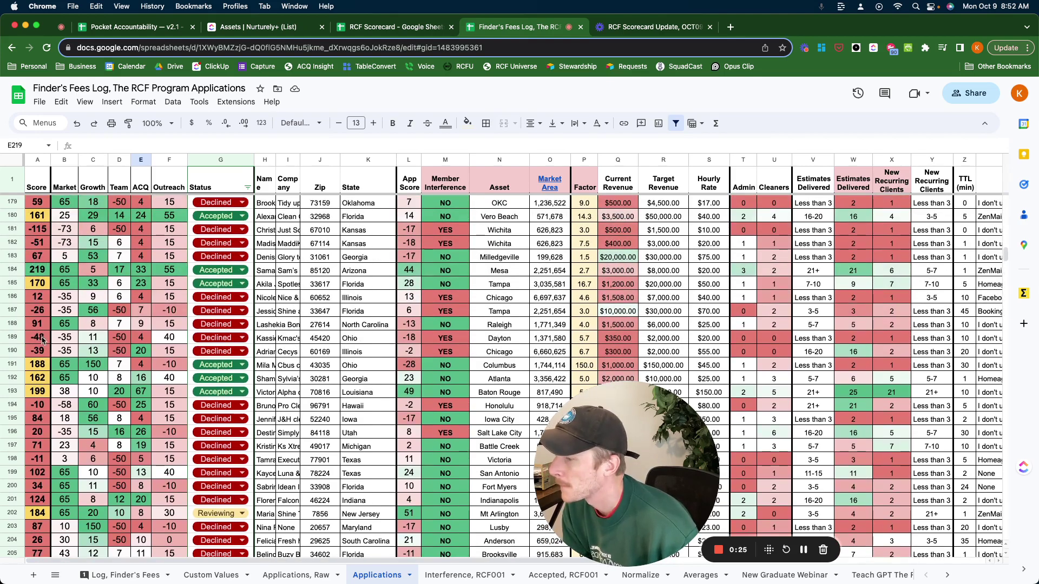
scroll(45, 323, up, 18)
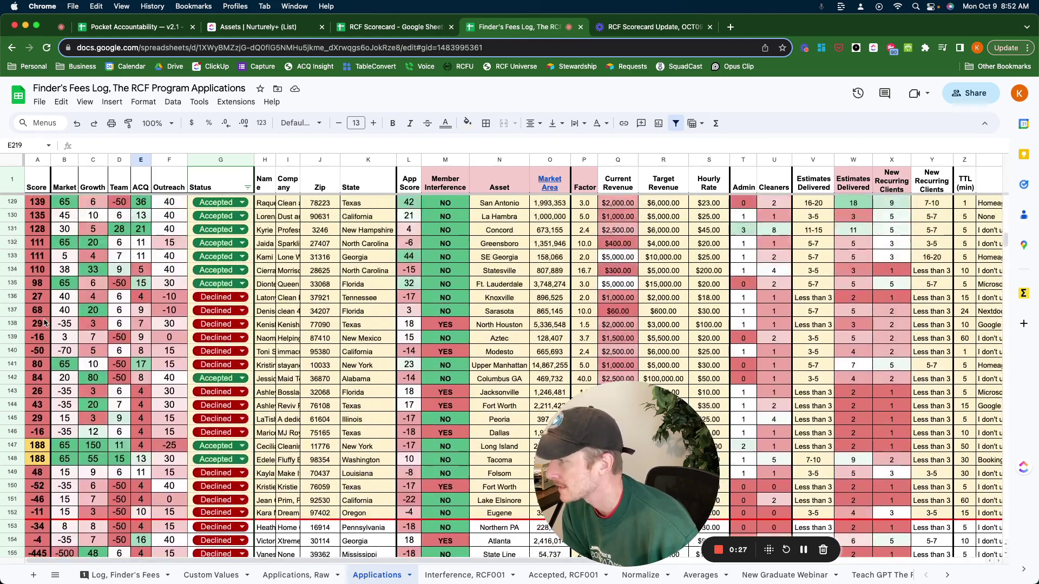
scroll(44, 323, up, 20)
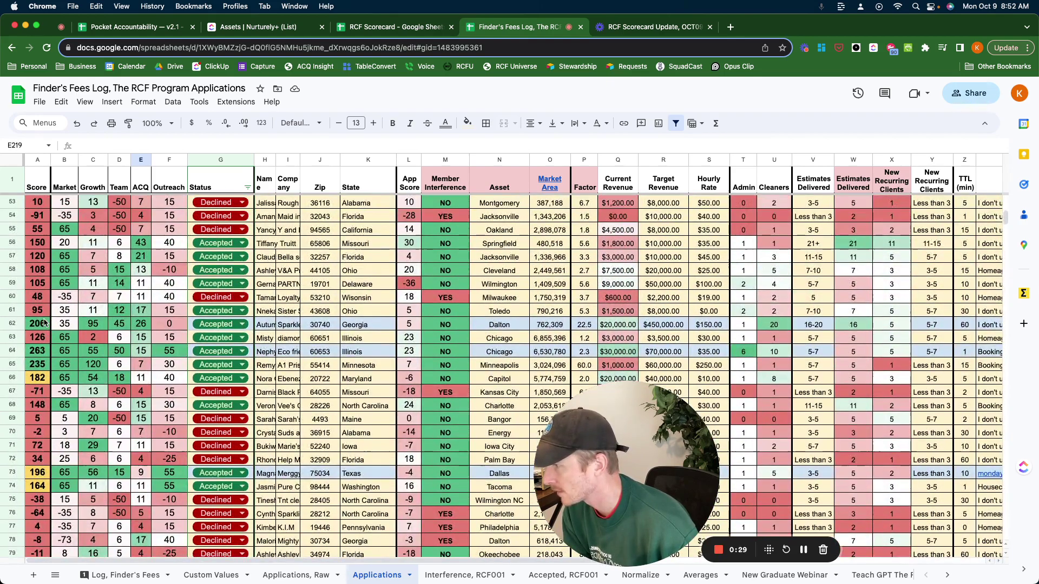
scroll(45, 323, up, 1)
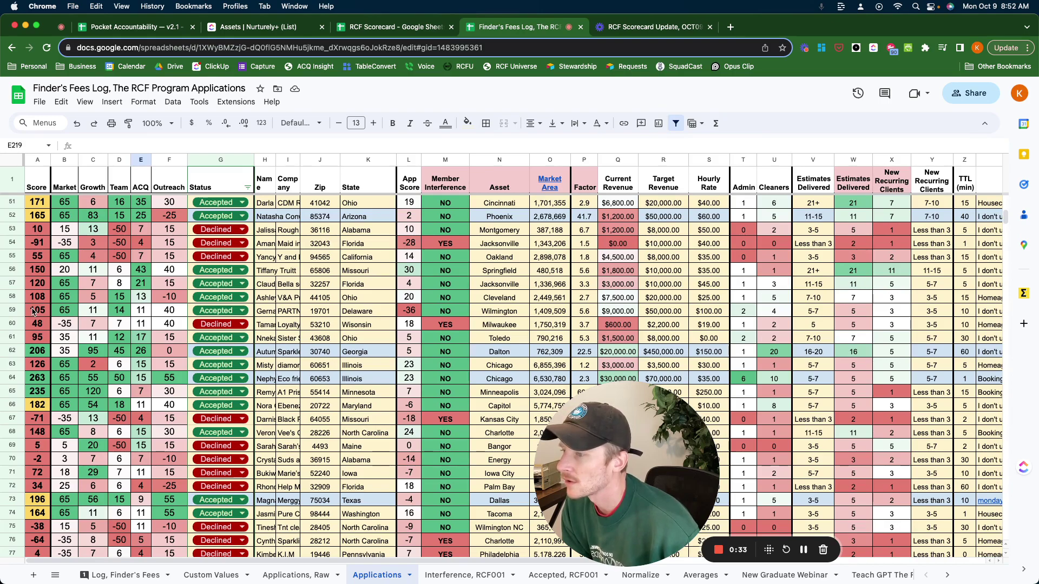
scroll(33, 311, up, 1)
scroll(34, 311, down, 20)
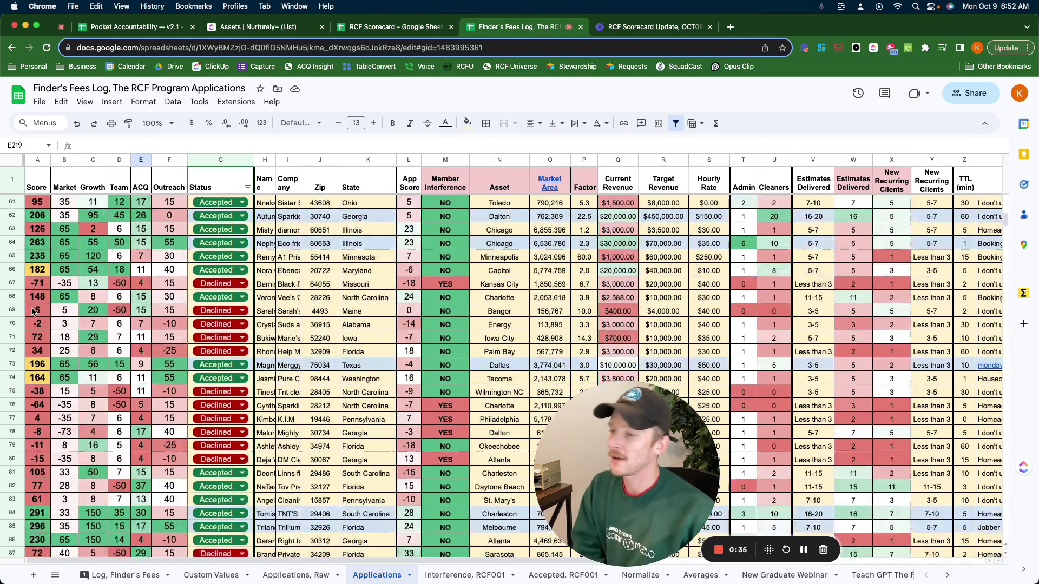
scroll(34, 311, down, 20)
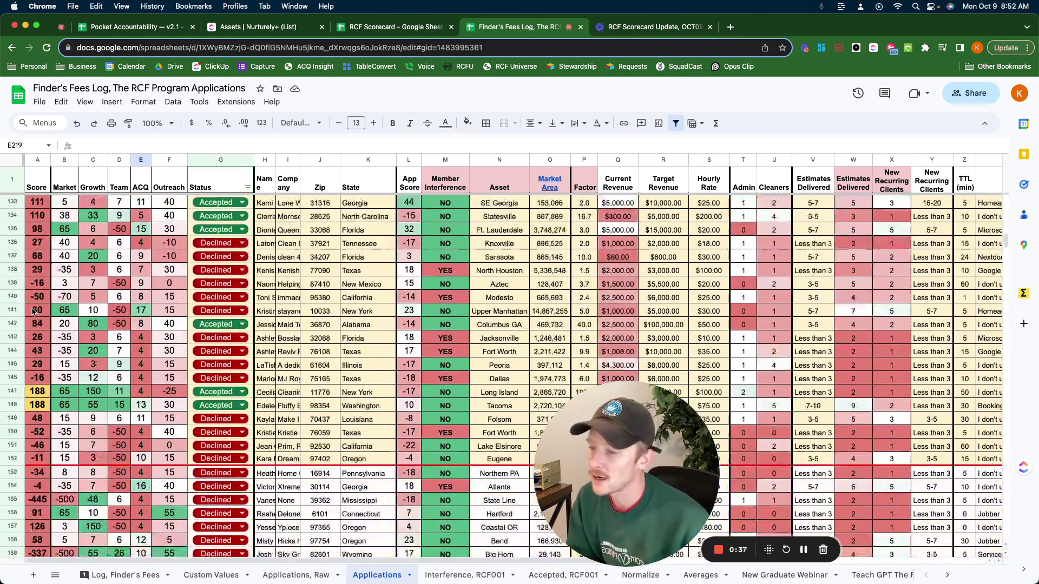
scroll(33, 311, down, 3)
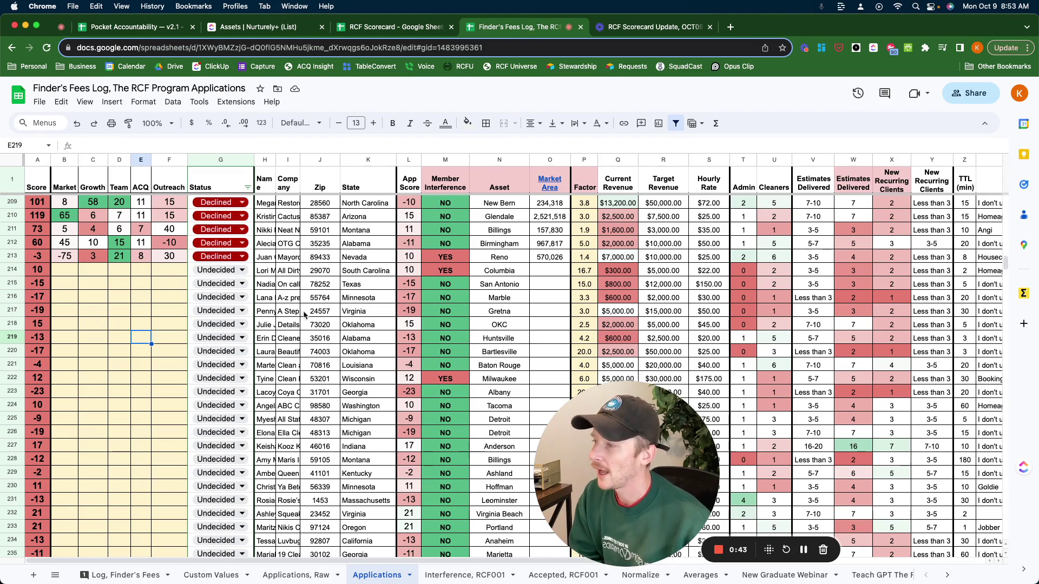
Review the accepted and declined applications from about row 141 down to the undecided rows starting at 214
scroll(335, 323, up, 15)
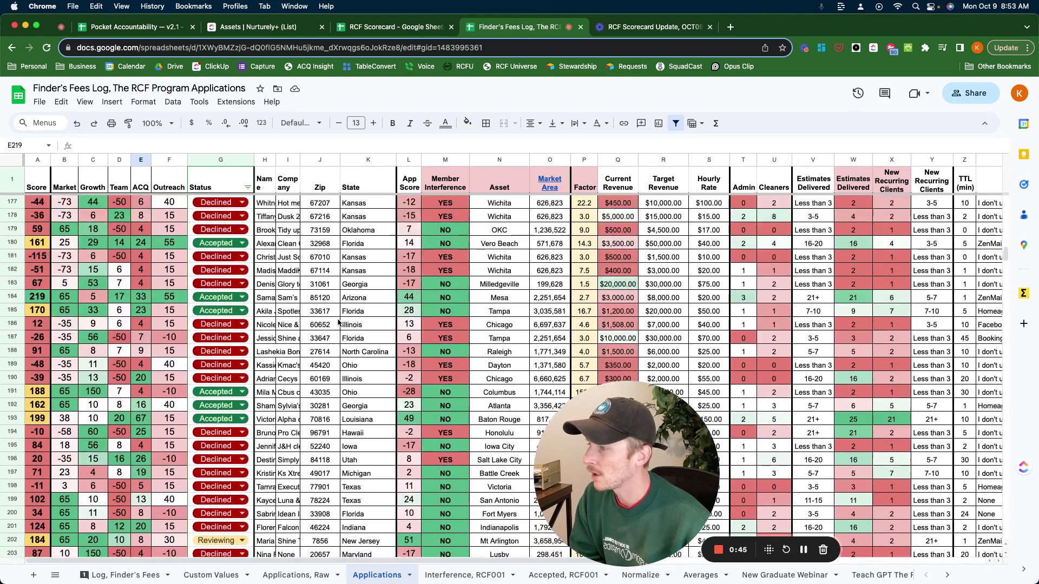
scroll(338, 323, up, 6)
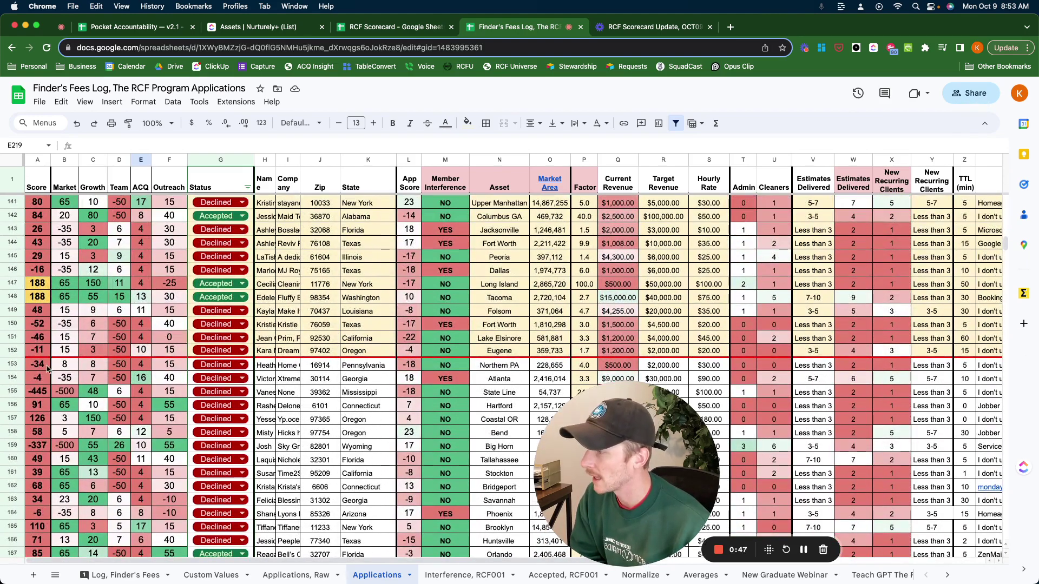
scroll(244, 378, down, 5)
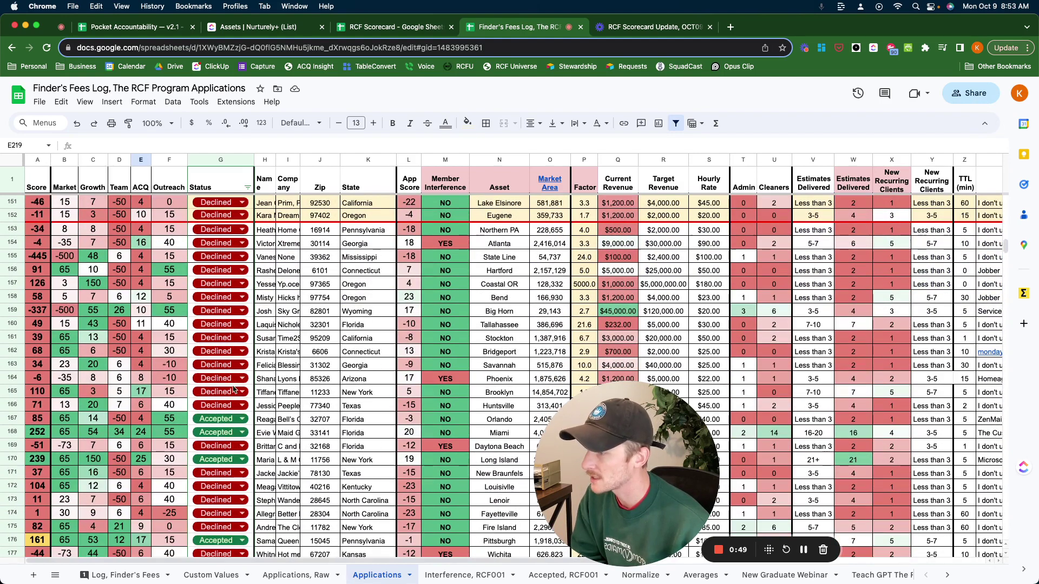
scroll(230, 391, down, 6)
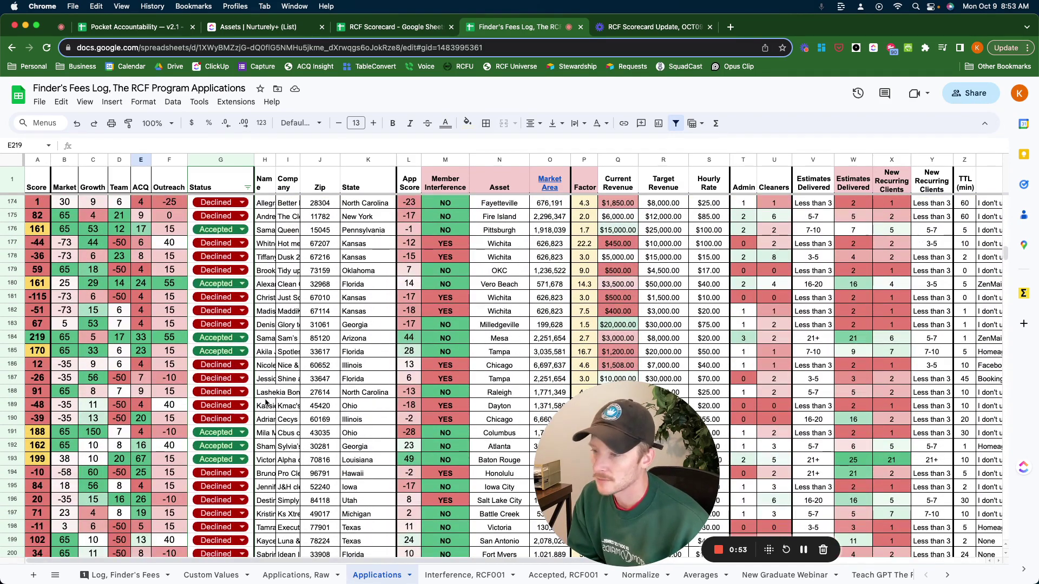
scroll(269, 420, down, 6)
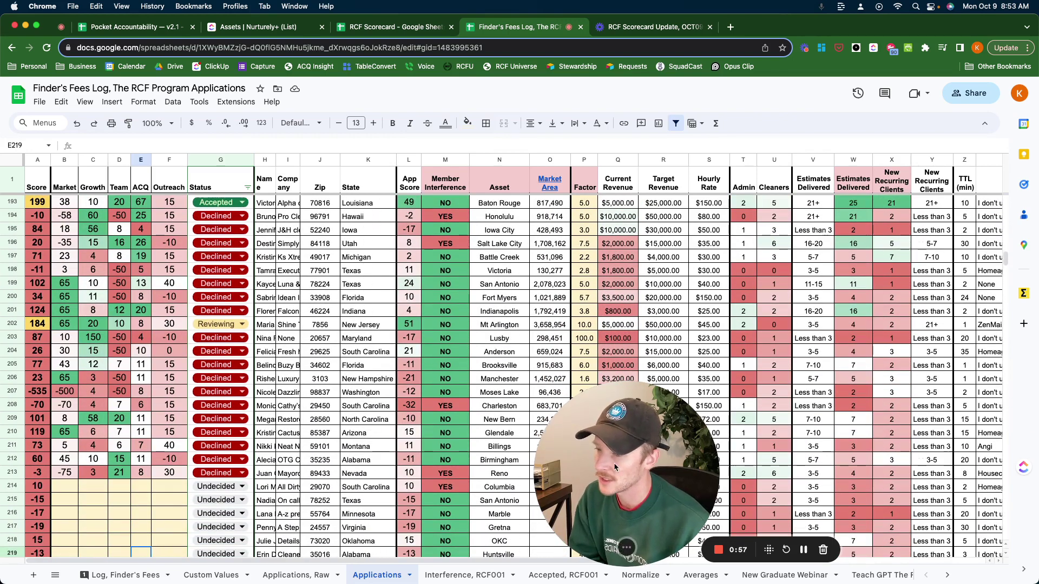
scroll(442, 429, down, 4)
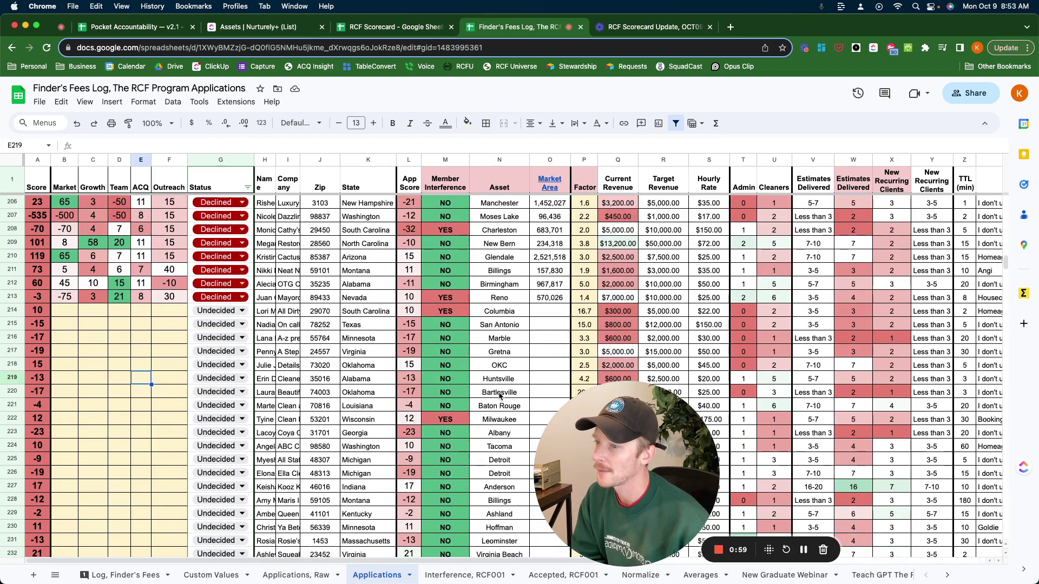
drag(633, 433, 725, 422)
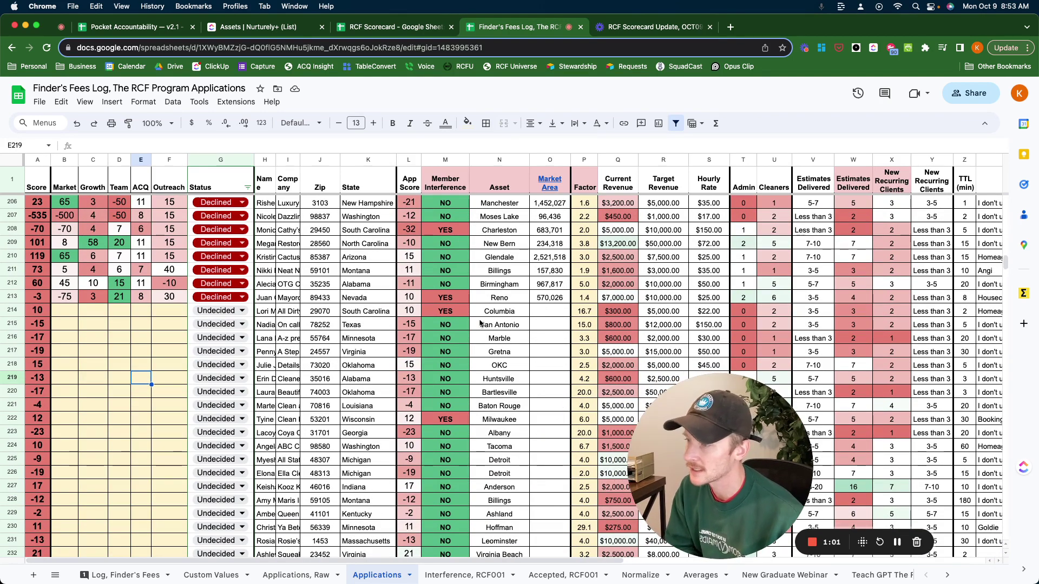
Copy the Market Area value of the Reno application in row 213
click(552, 298)
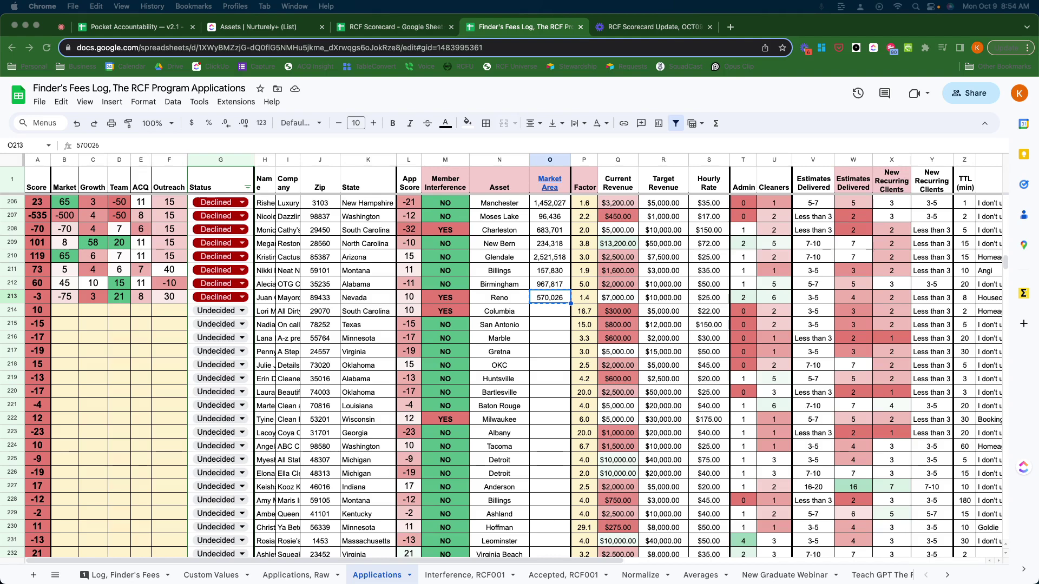
click(619, 28)
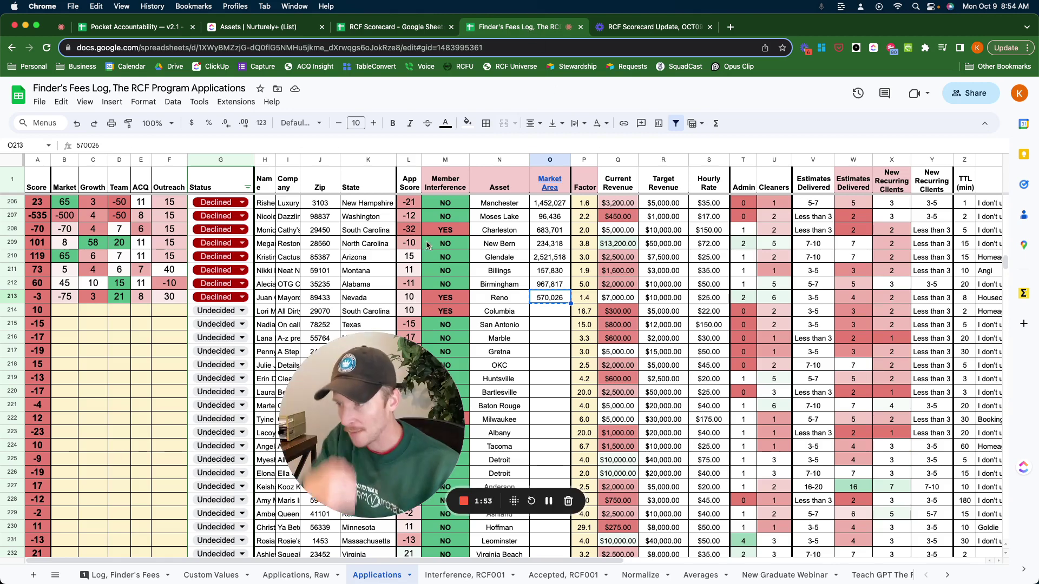
drag(368, 420, 754, 417)
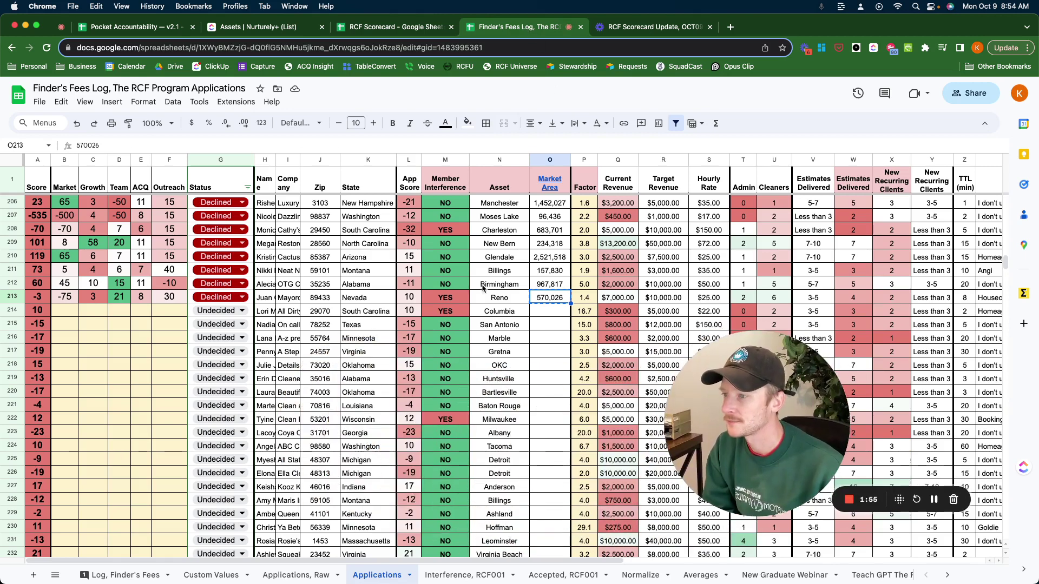
Look up the zip code of the Columbia application in row 214 and enter 600,631 as its Market Area
click(541, 310)
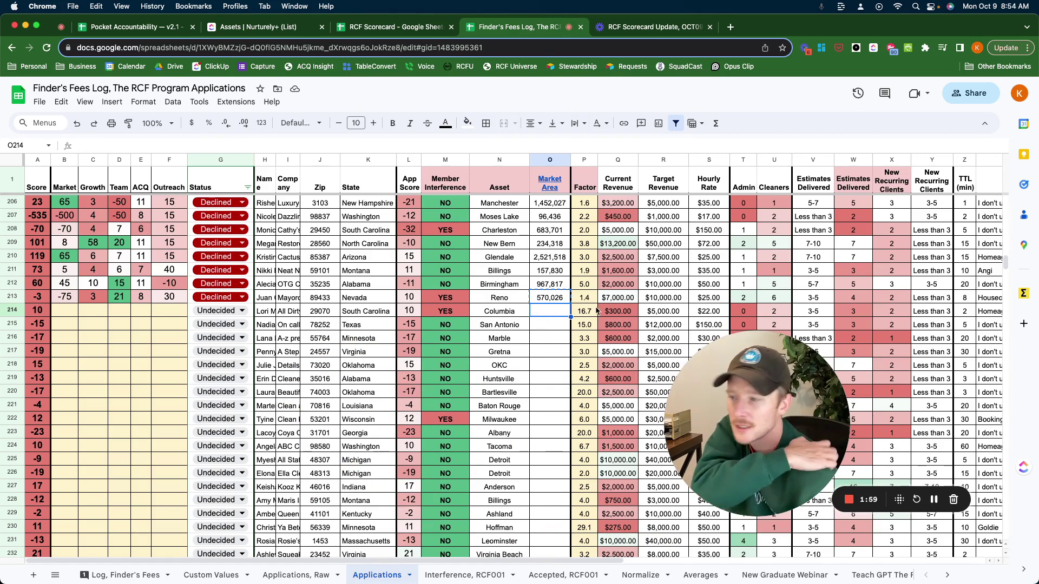
click(320, 312)
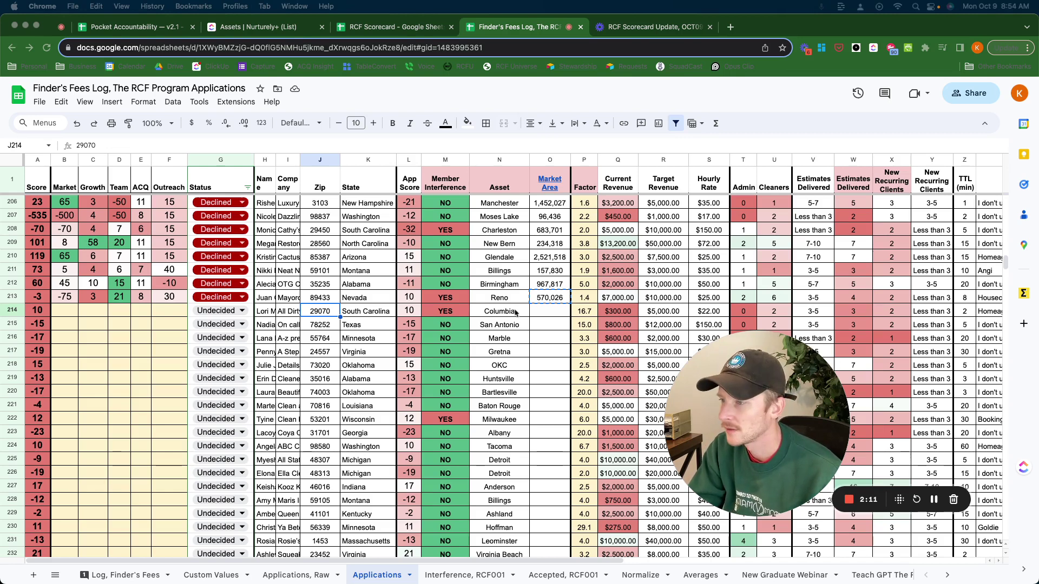
click(544, 316)
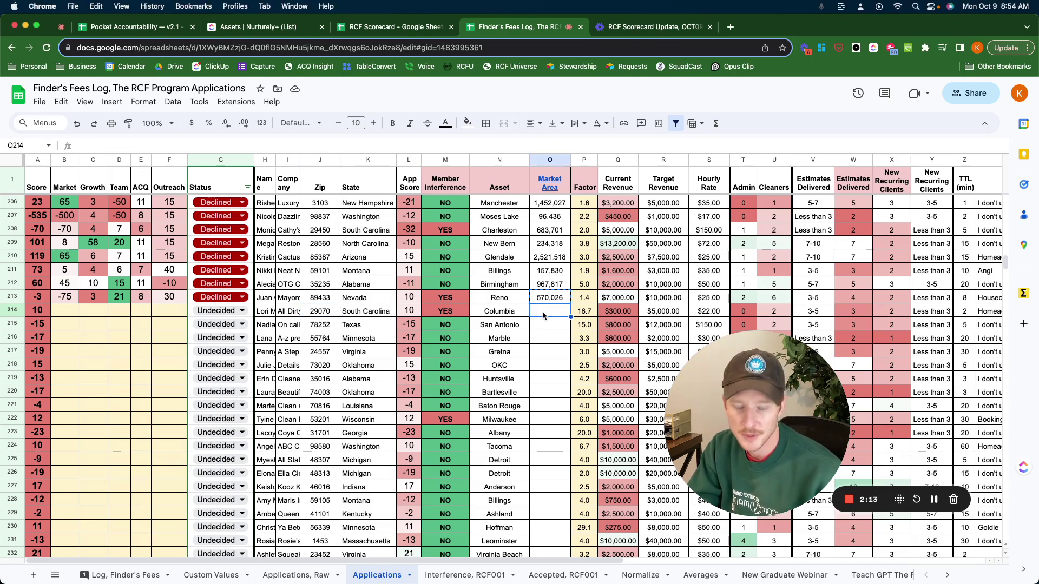
text(600)
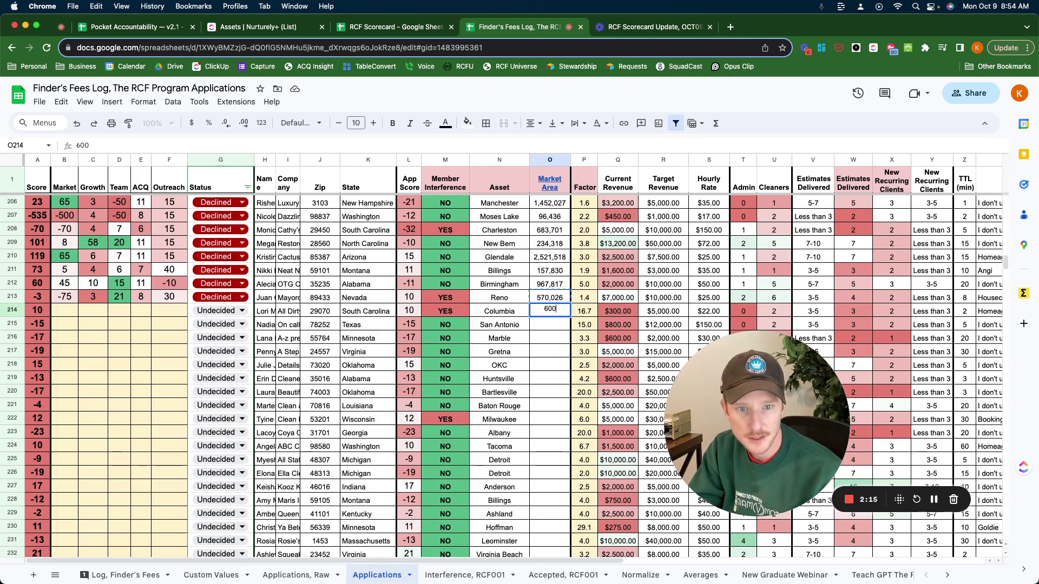
text(,631)
key(Return)
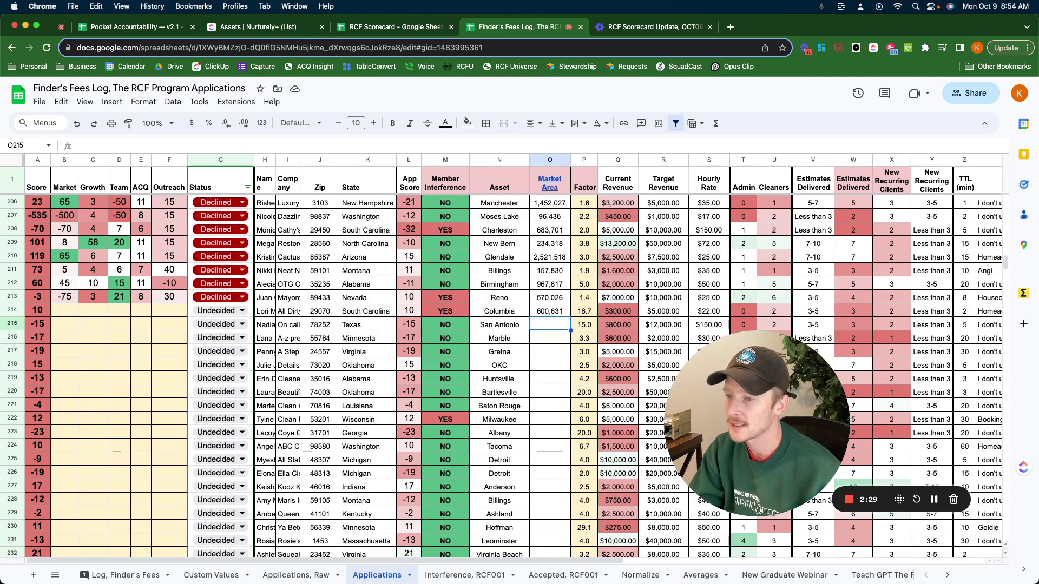
Copy the zip code of the San Antonio application in row 215 and enter 2016813 as its Market Area
key(Left)
key(Left)
key(Left)
key(Left)
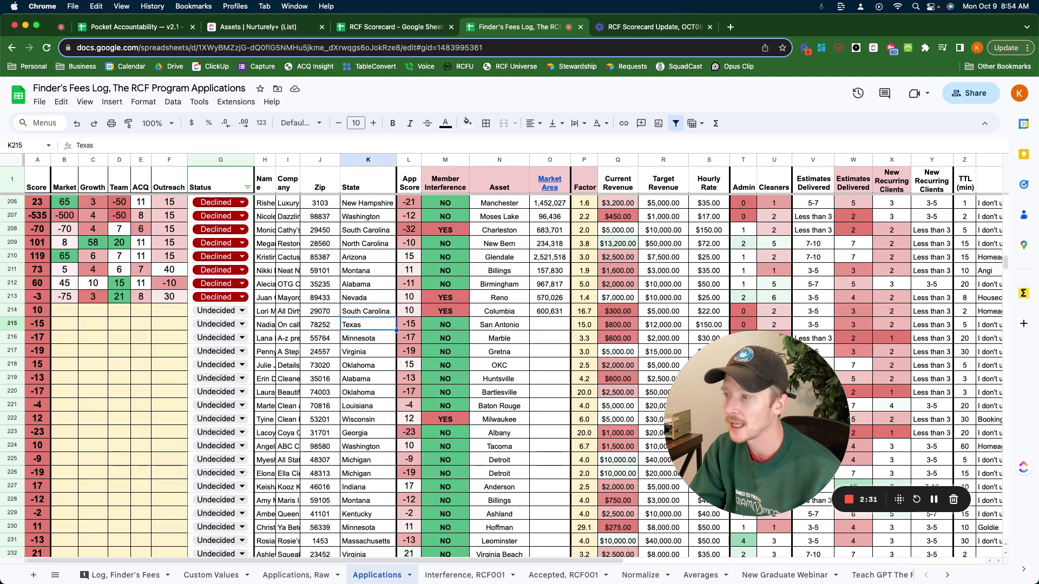
key(Left)
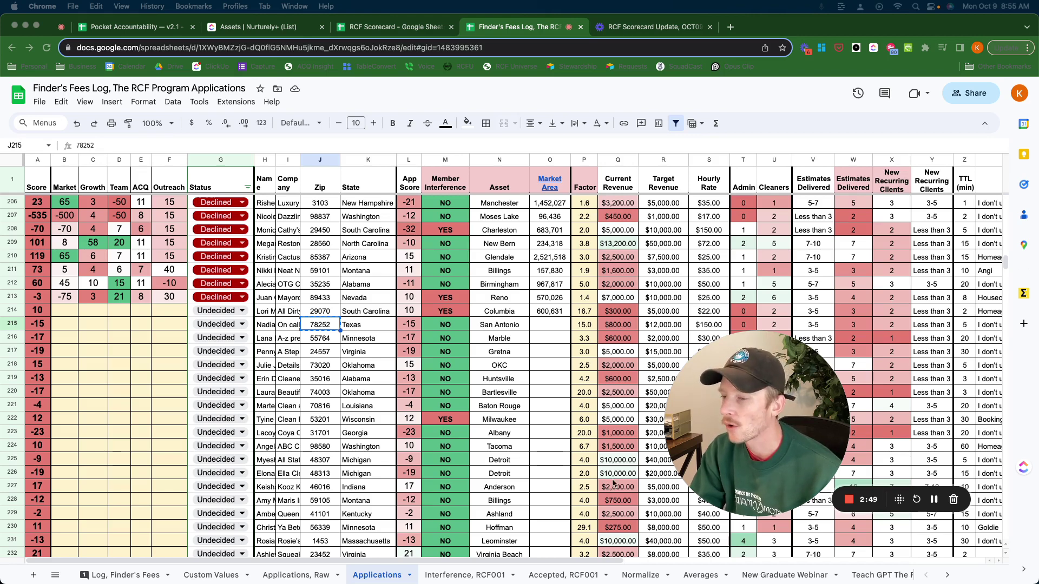
click(539, 327)
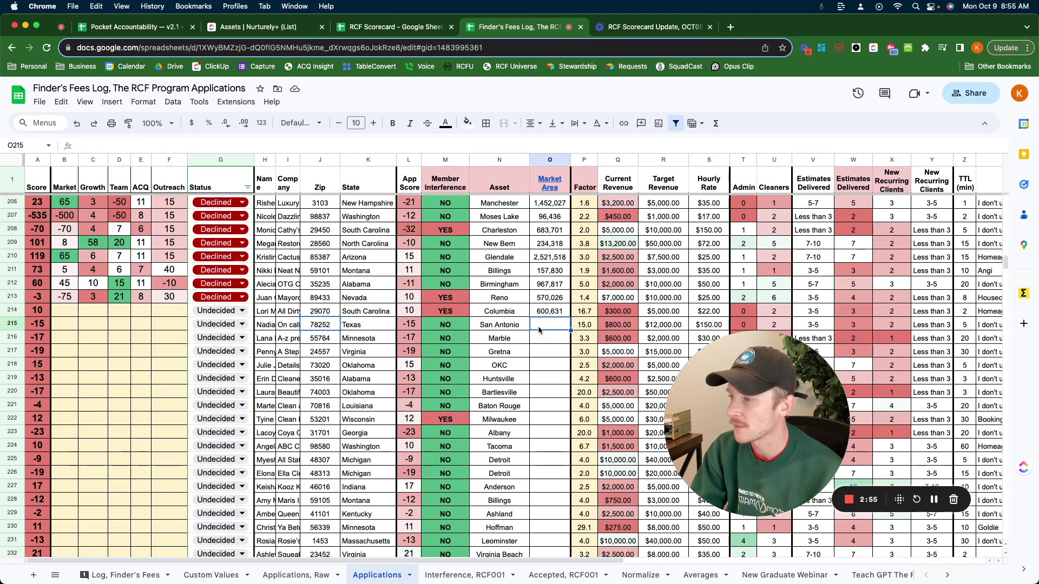
click(542, 314)
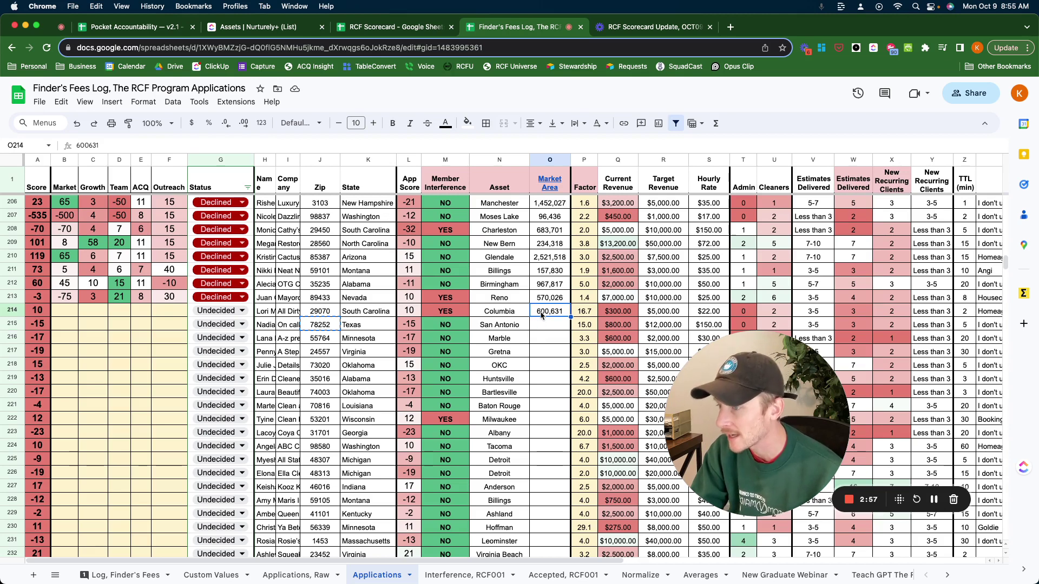
click(542, 326)
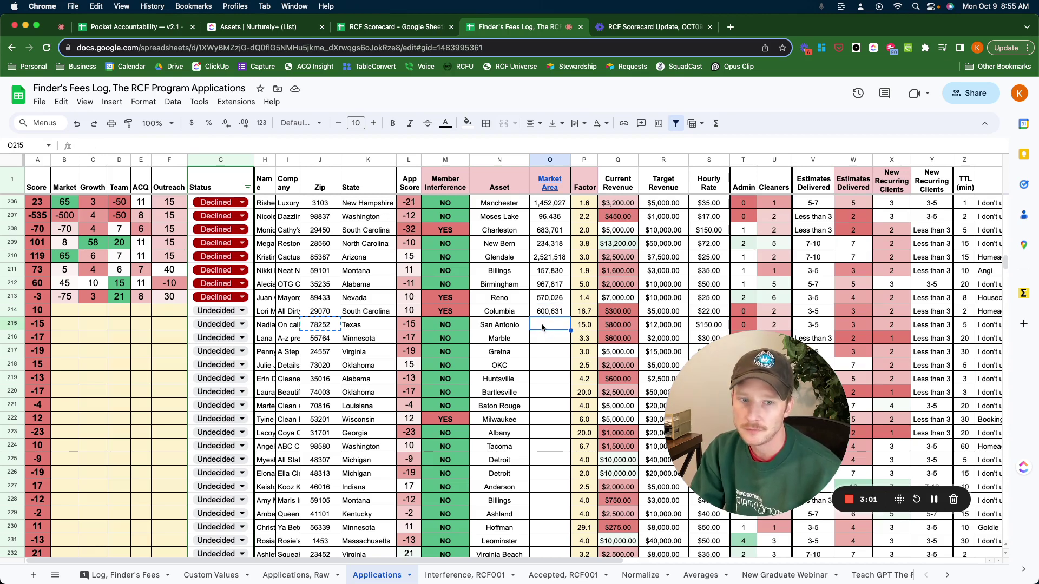
text(2016813)
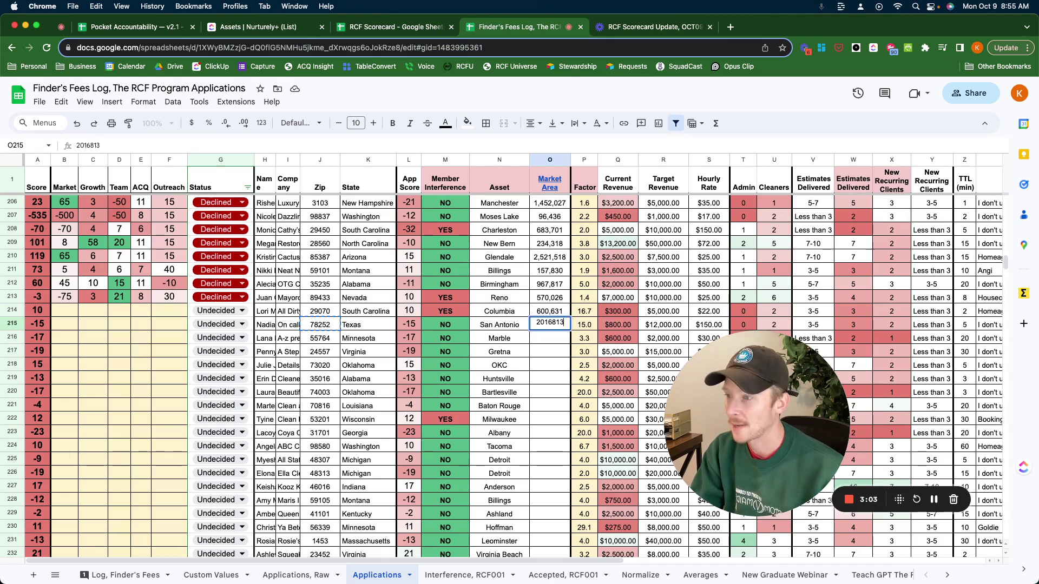
key(Return)
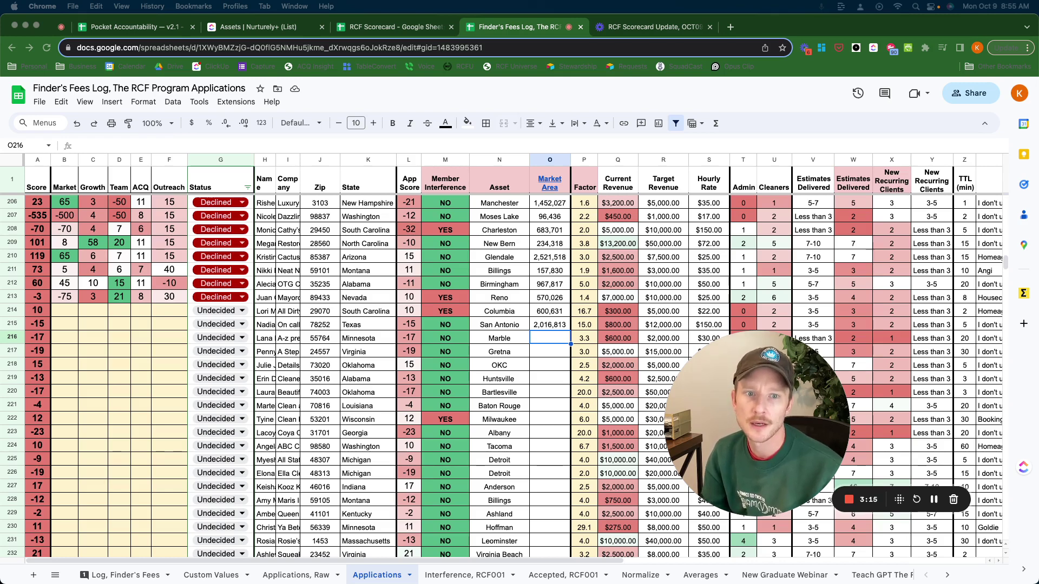
Enter 66002 as the Market Area of the Marble, Minnesota application in row 216
click(553, 340)
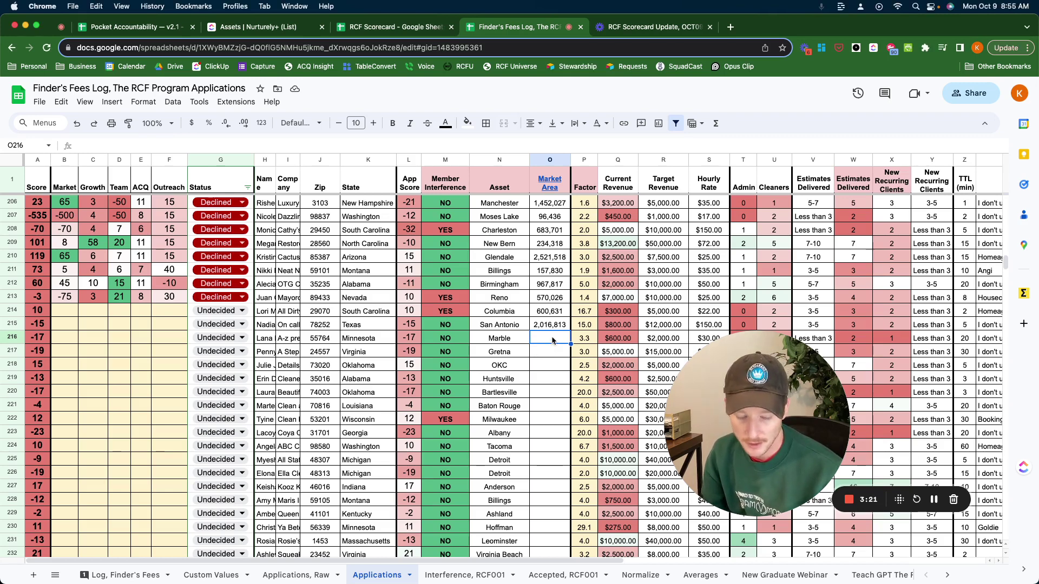
text(66002)
key(Return)
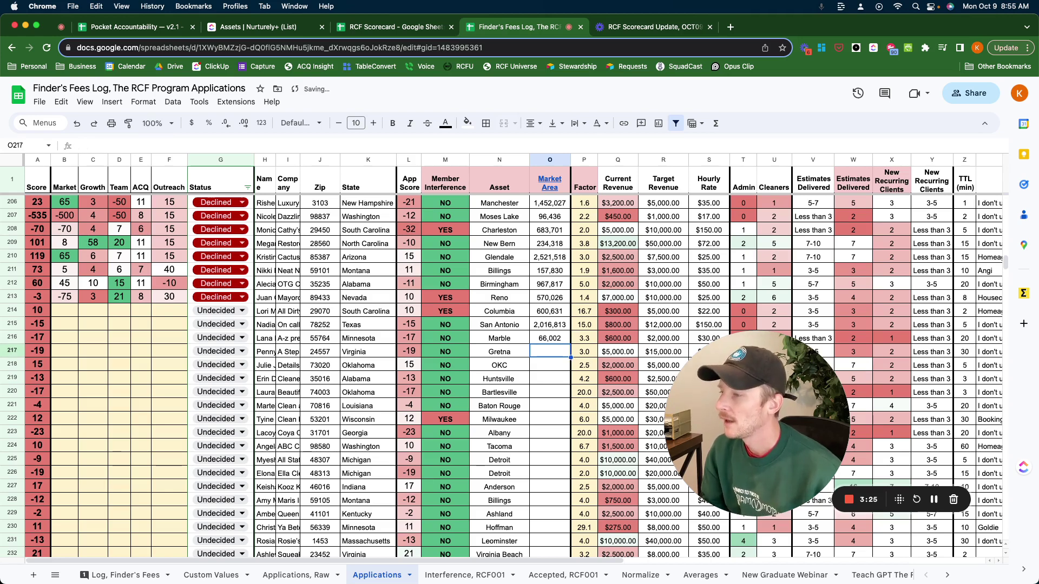
click(552, 340)
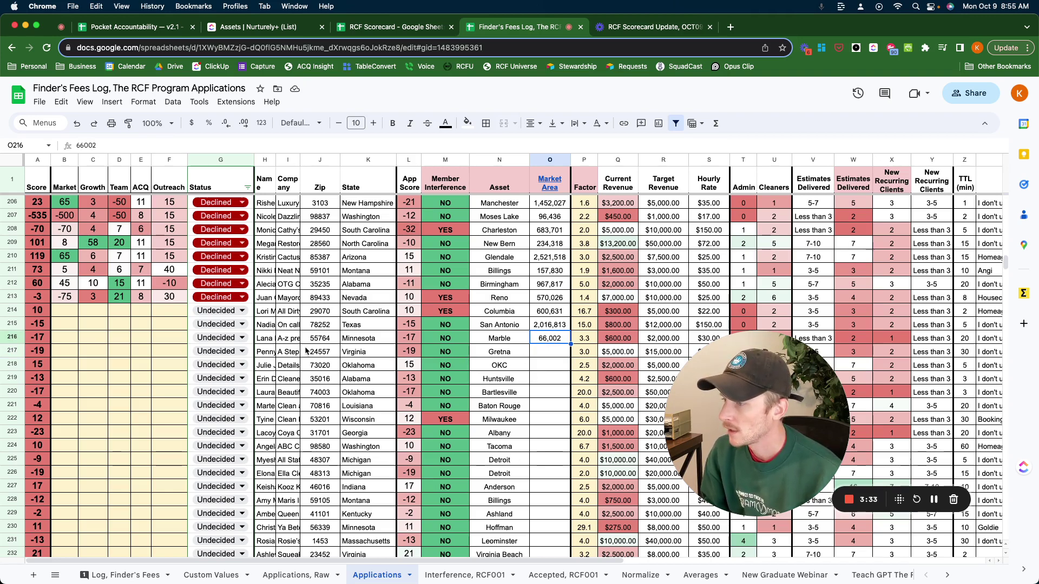
Copy the zip code of the Gretna application in row 217 for the population lookup and enter 284618 as its Market Area
click(329, 352)
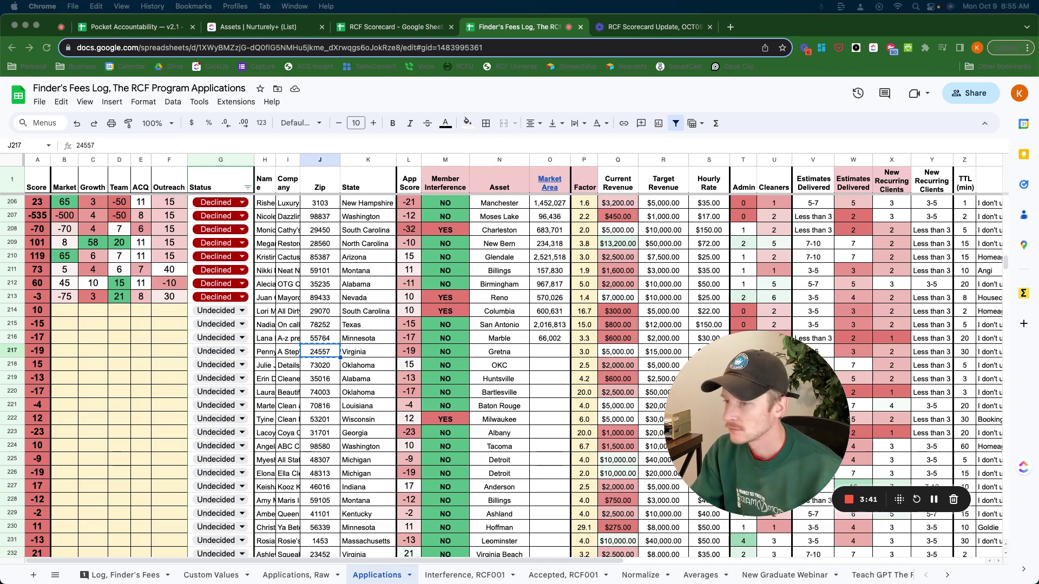
key(super+Tab)
click(544, 353)
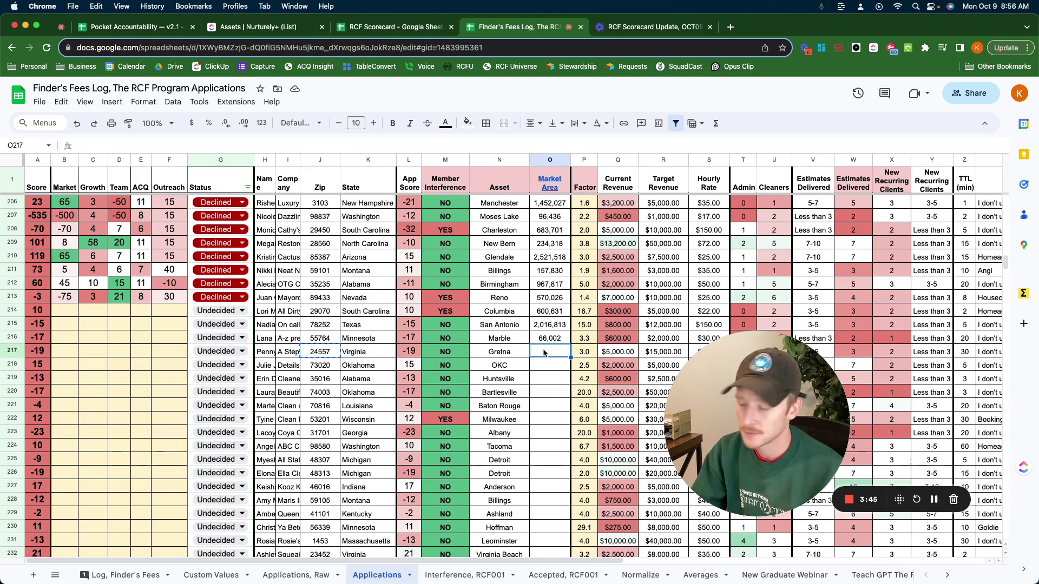
text(284618)
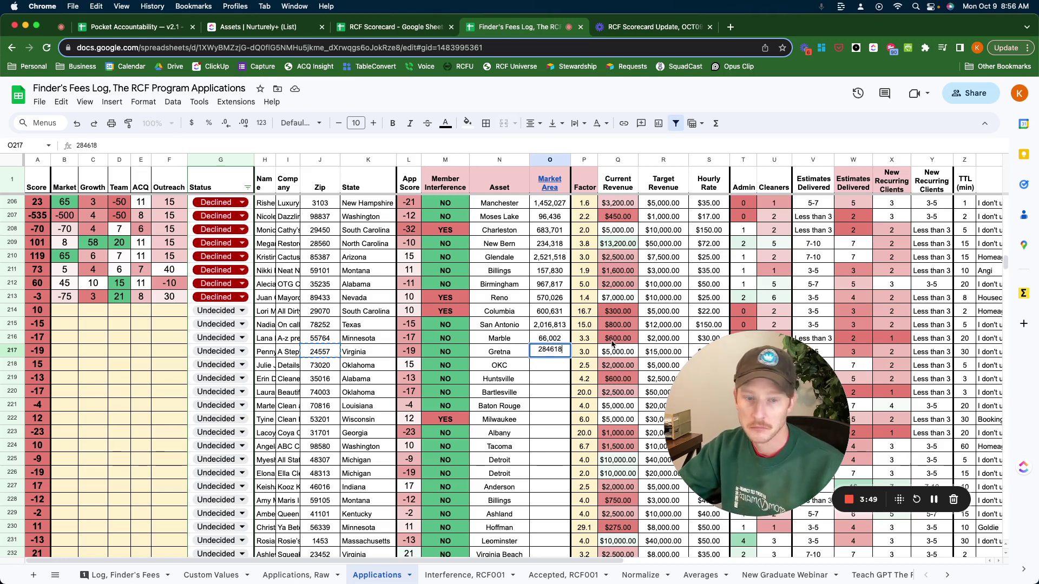
key(Return)
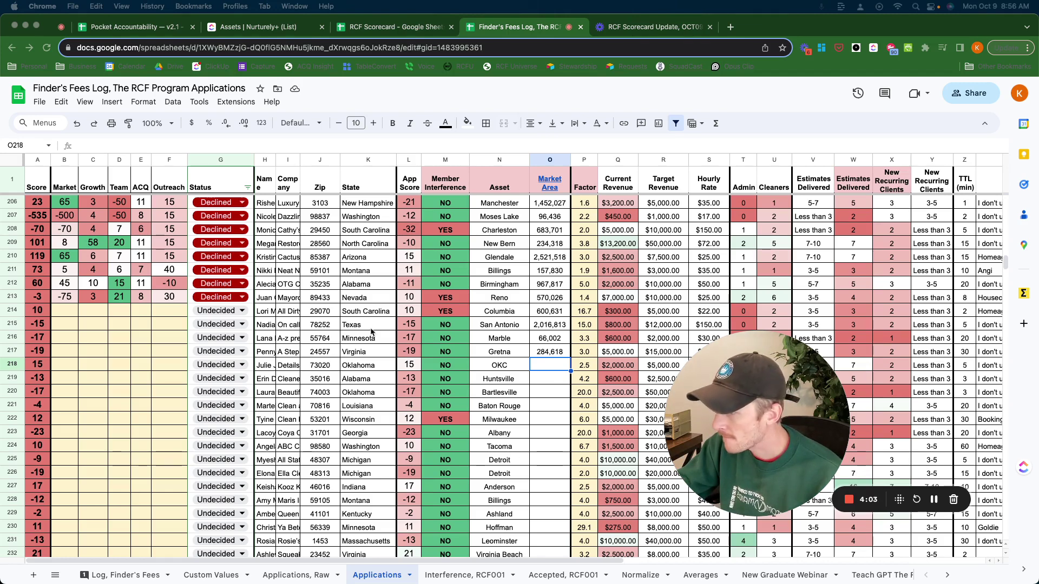
Enter 1193193 as the Market Area of the OKC application in row 218
click(294, 368)
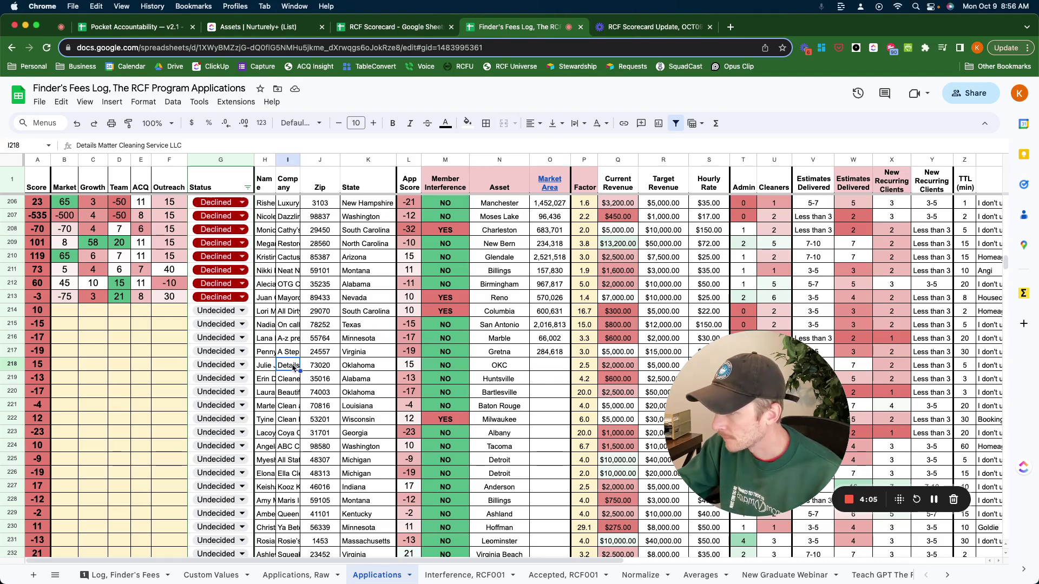
click(555, 367)
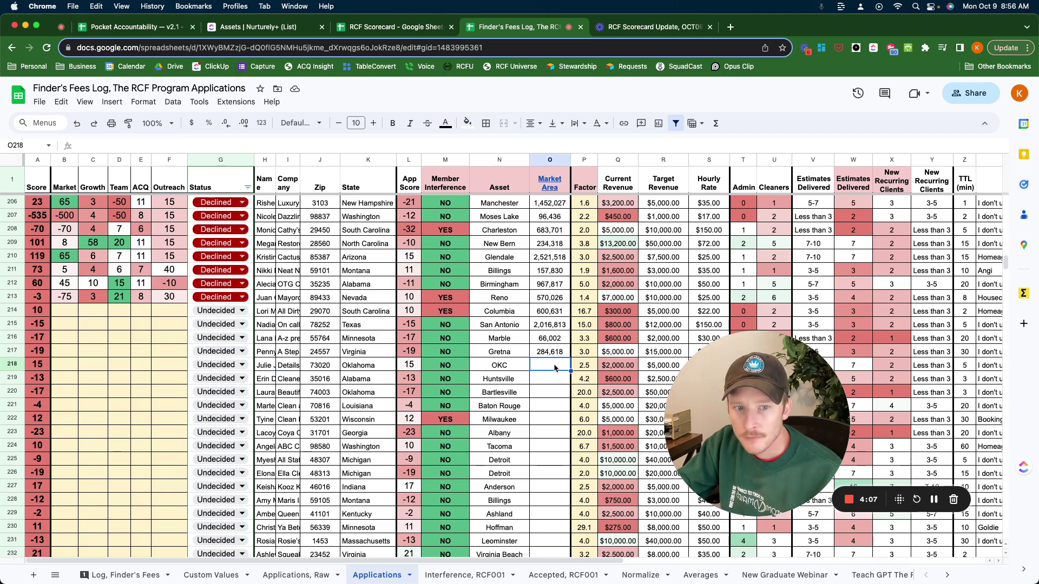
text(1,193,)
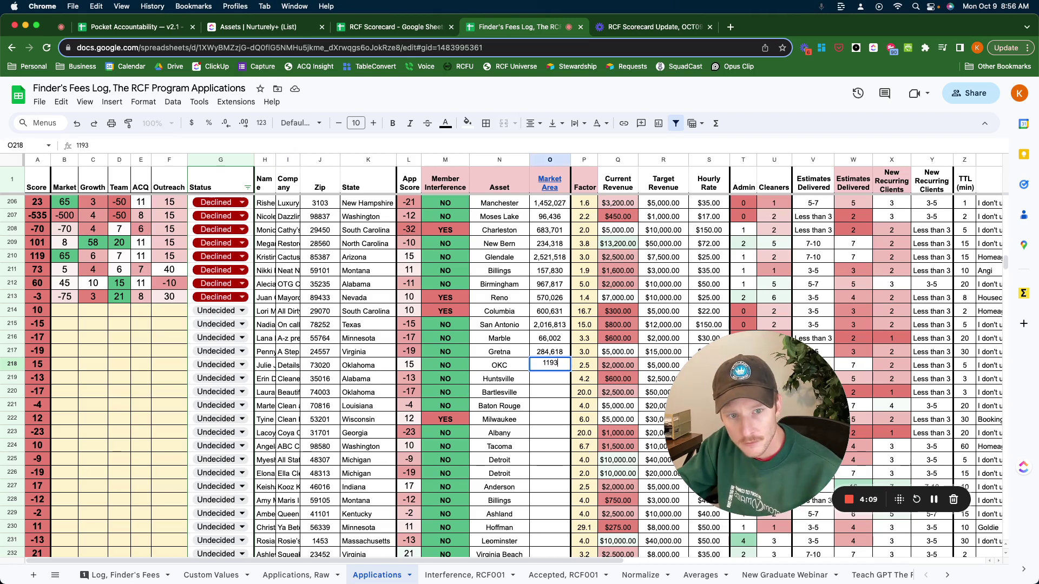
text(193)
key(Return)
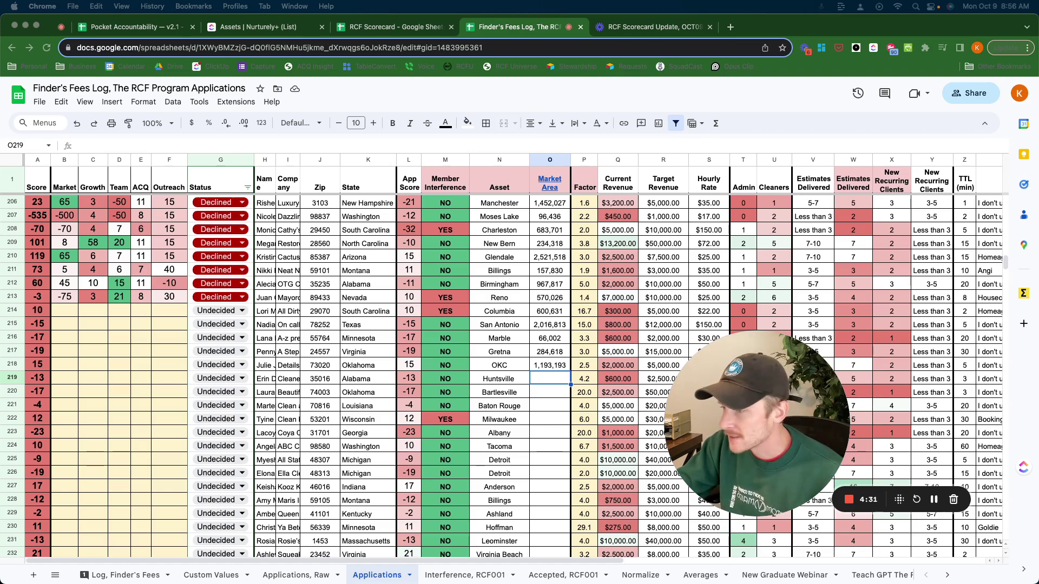
Enter 446249 as the Market Area of the Huntsville application in row 219
click(552, 381)
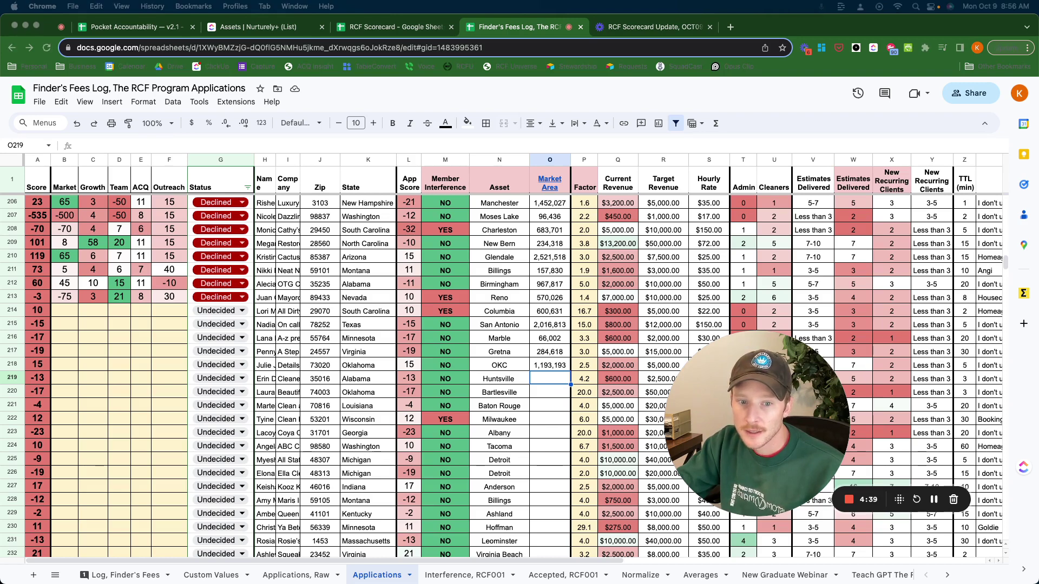
click(555, 382)
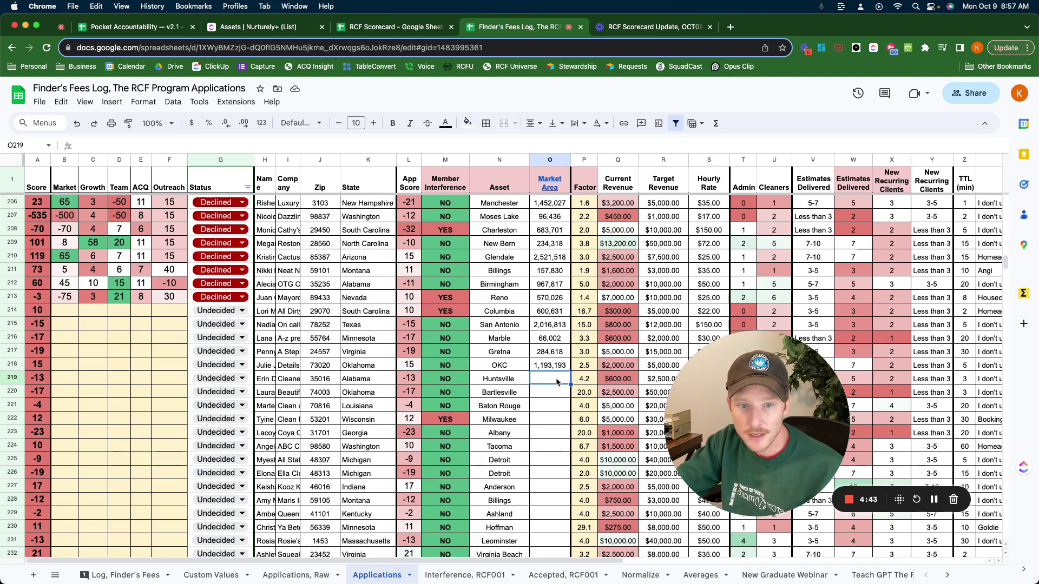
text(446249)
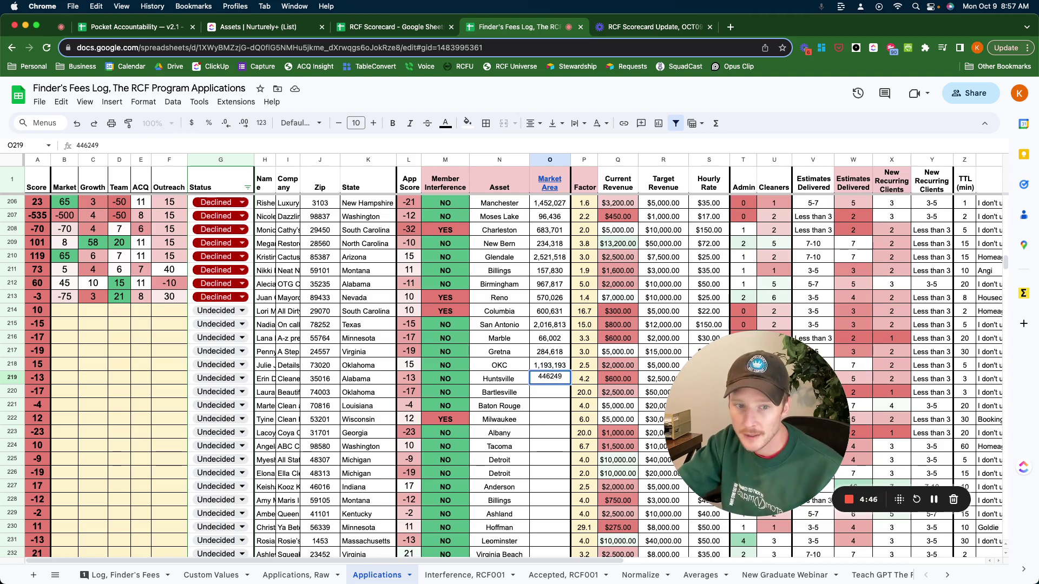
key(Return)
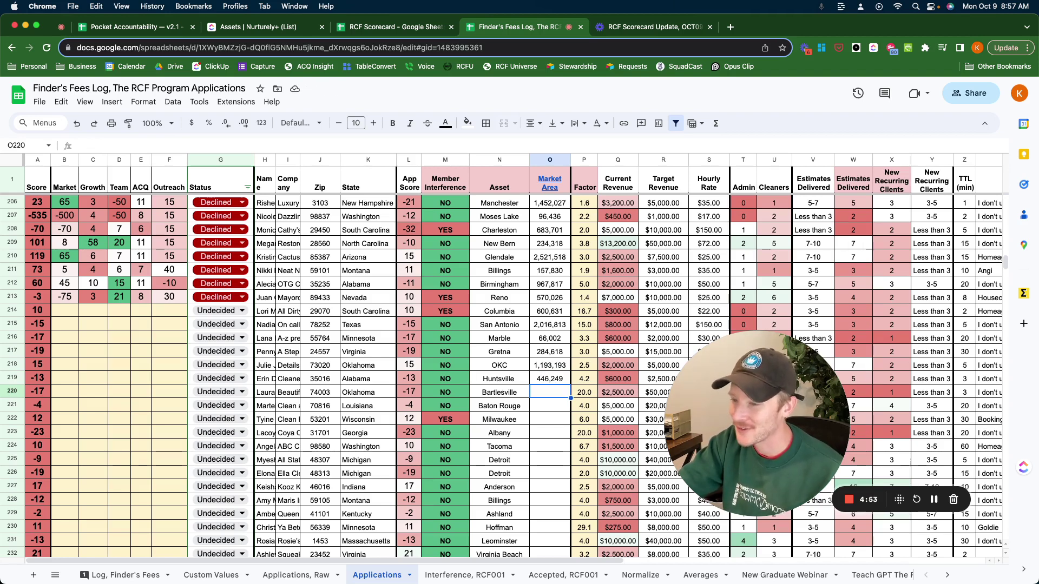
Inspect the Market score formulas of the declined New Bern and Reno applications in rows 209 and 213
right_click(65, 161)
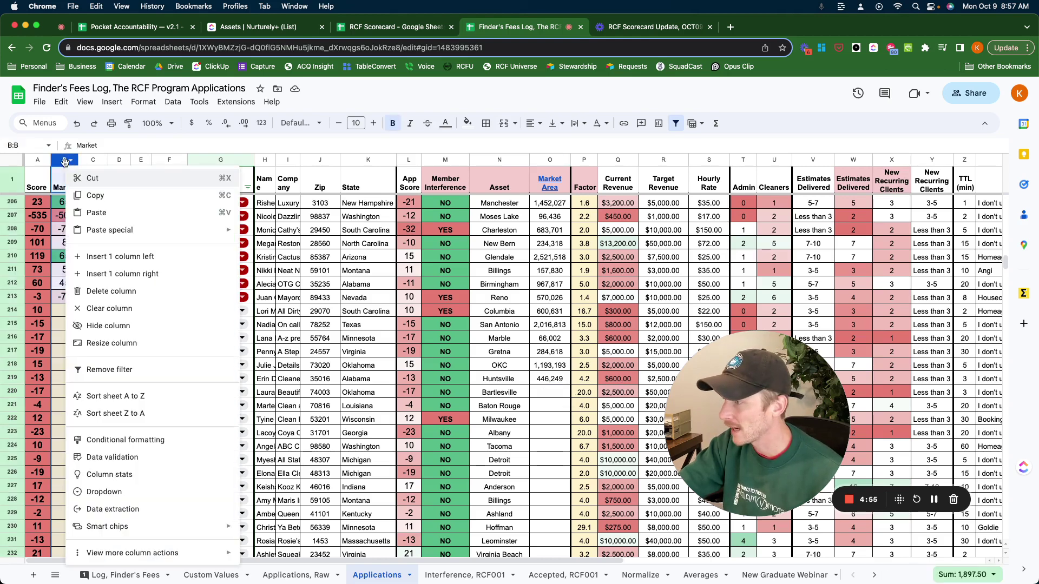
click(59, 244)
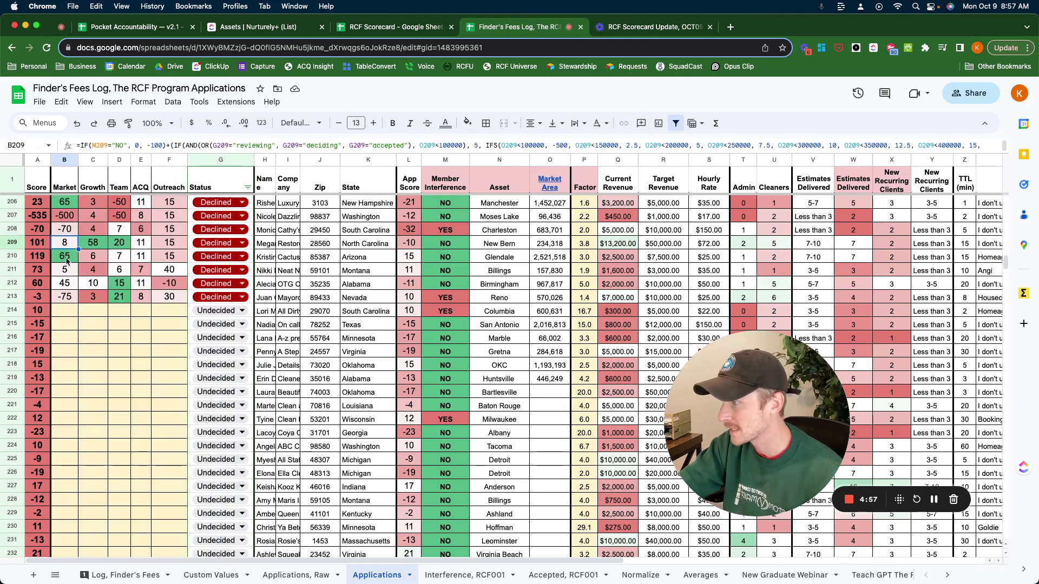
click(68, 297)
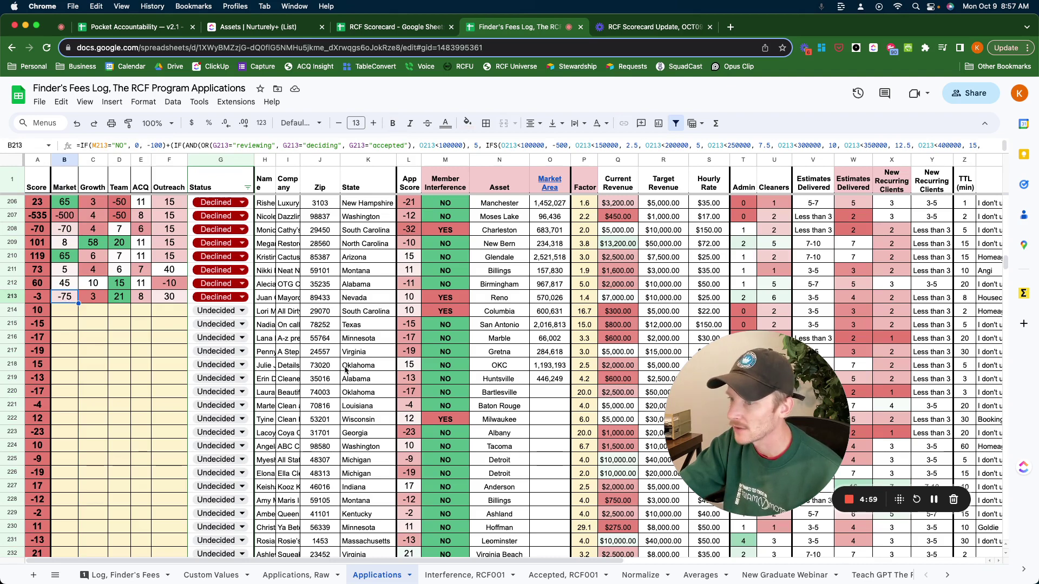
Enter 126,711 as the Market Area of the Bartlesville application in row 220
click(561, 396)
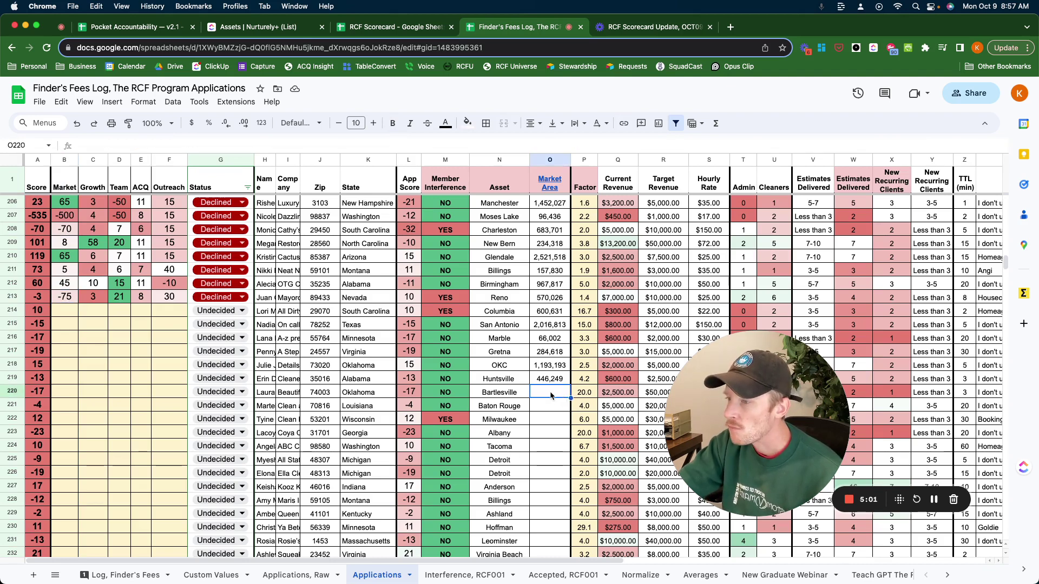
click(555, 380)
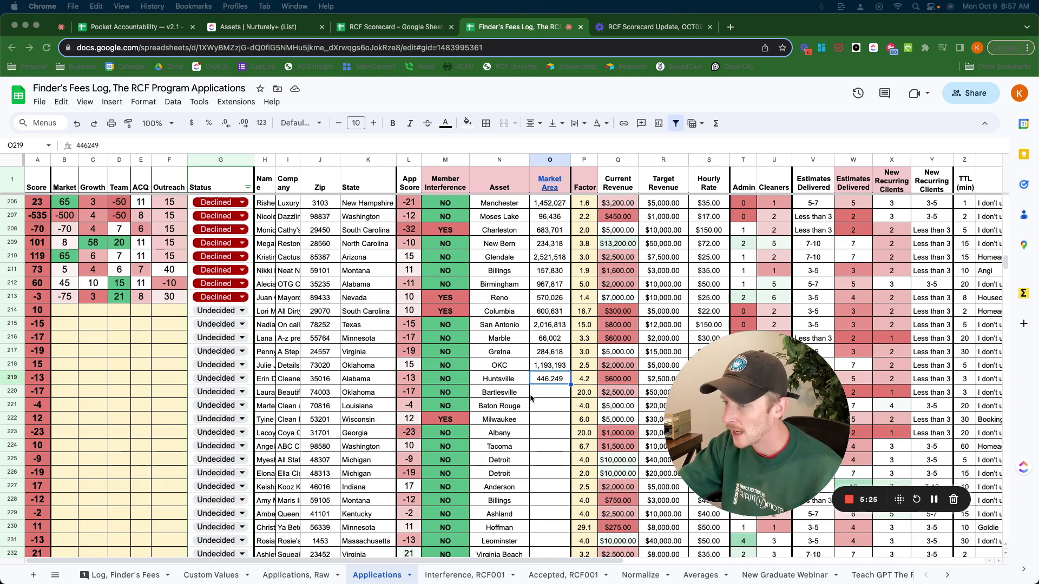
click(548, 395)
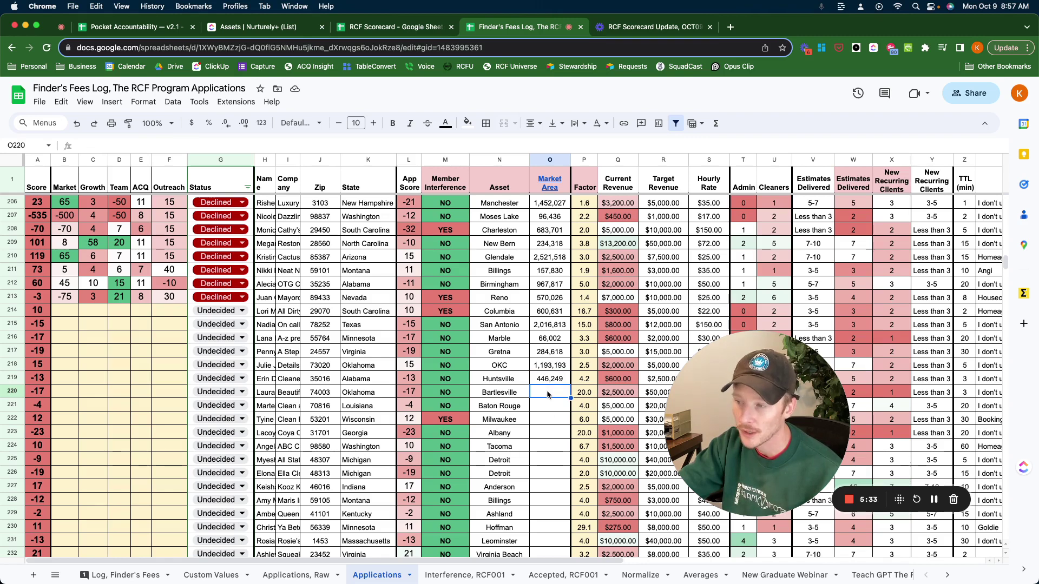
text(126)
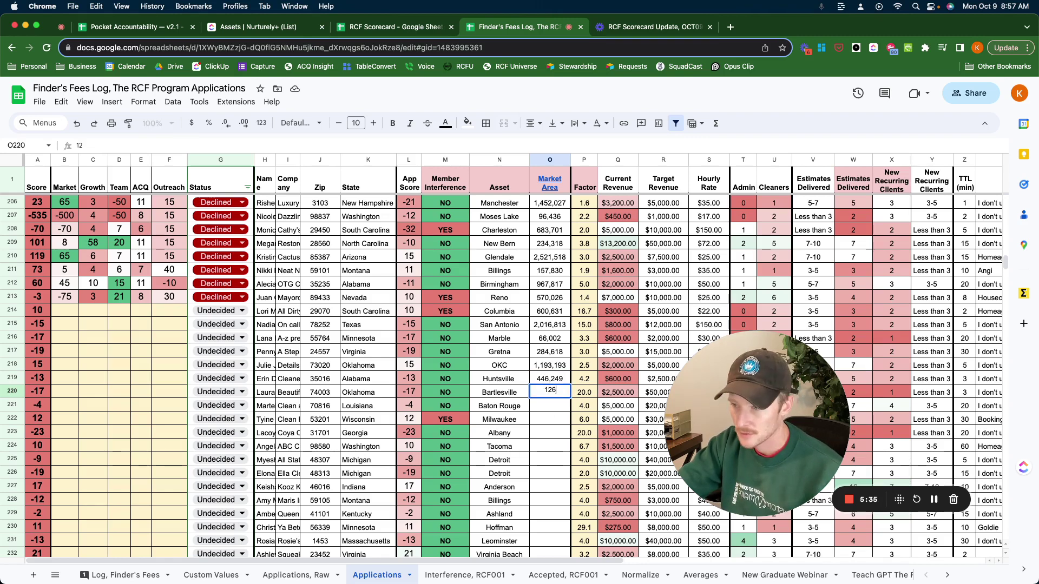
text(,711)
key(Return)
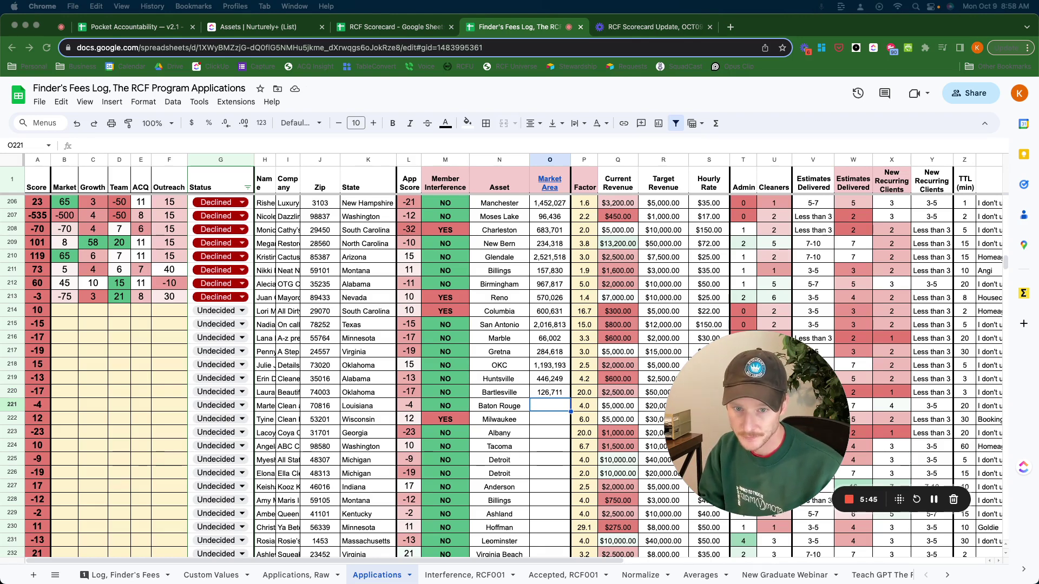
Enter 817490 as the Market Area of the Baton Rouge application in row 221
double_click(553, 404)
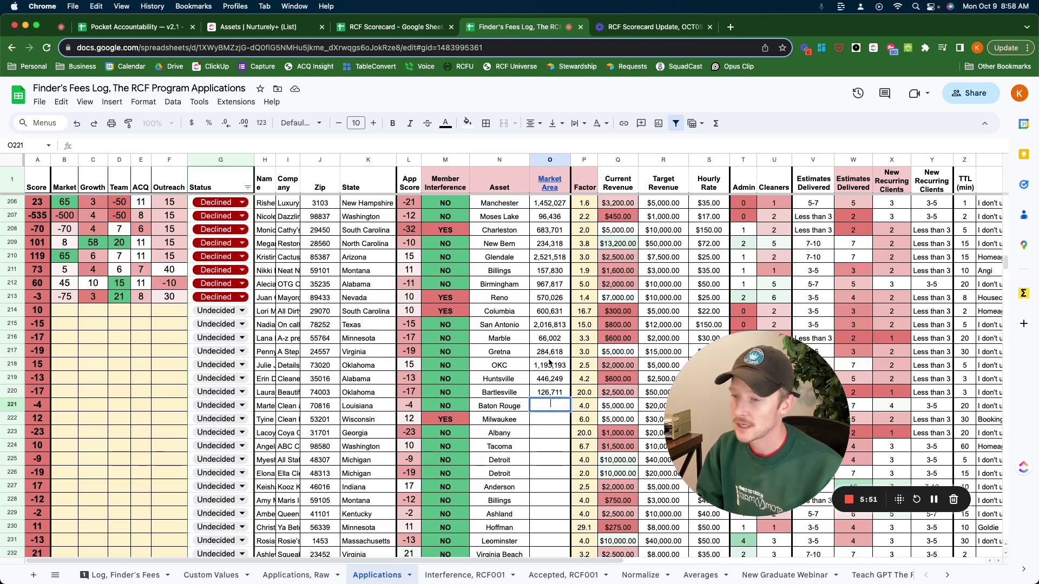
text(817490)
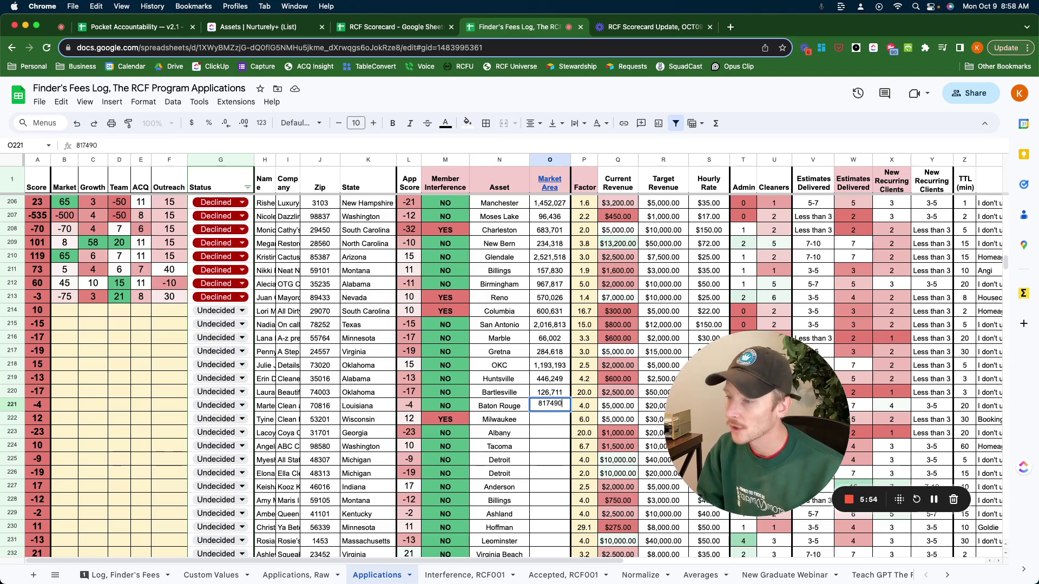
key(Return)
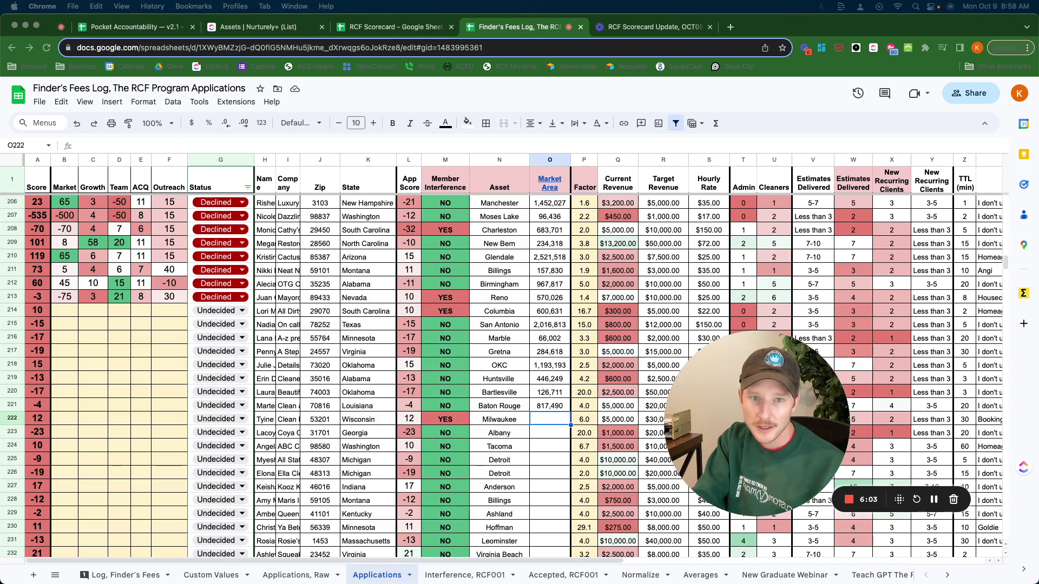
Enter 1699020 as the Market Area of the Milwaukee application in row 222
click(556, 422)
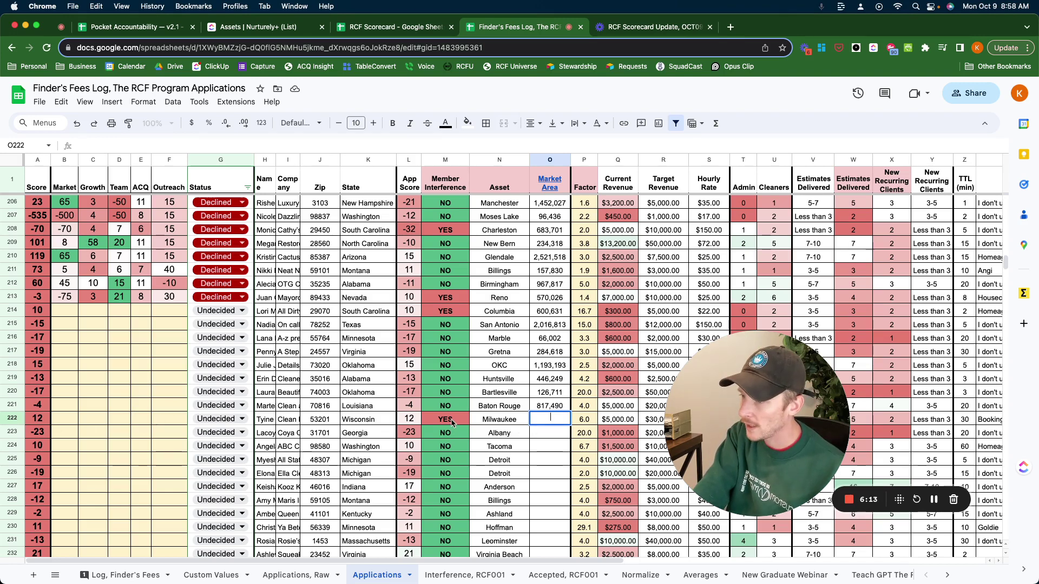
key(Return)
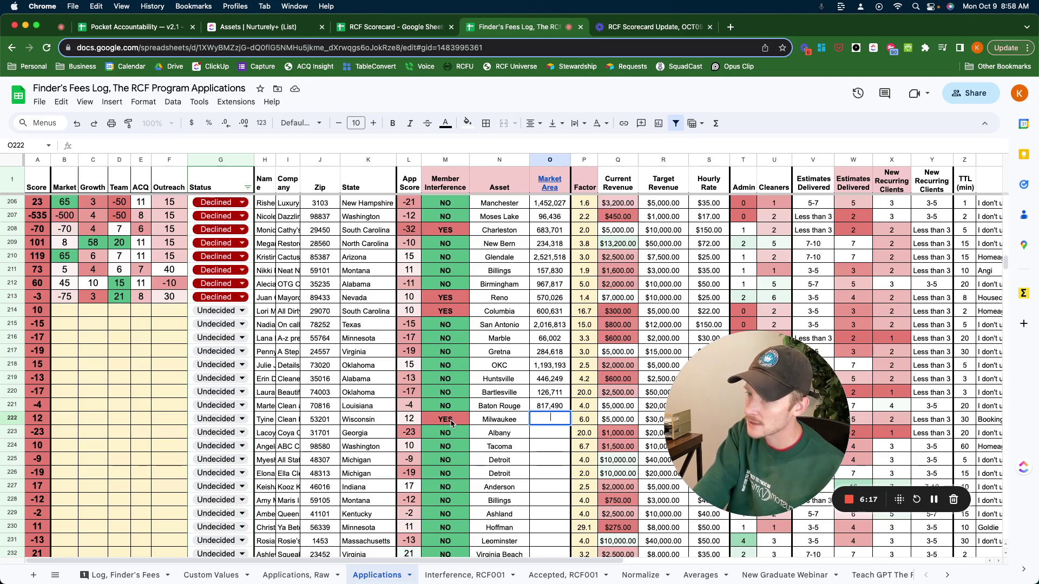
key(Escape)
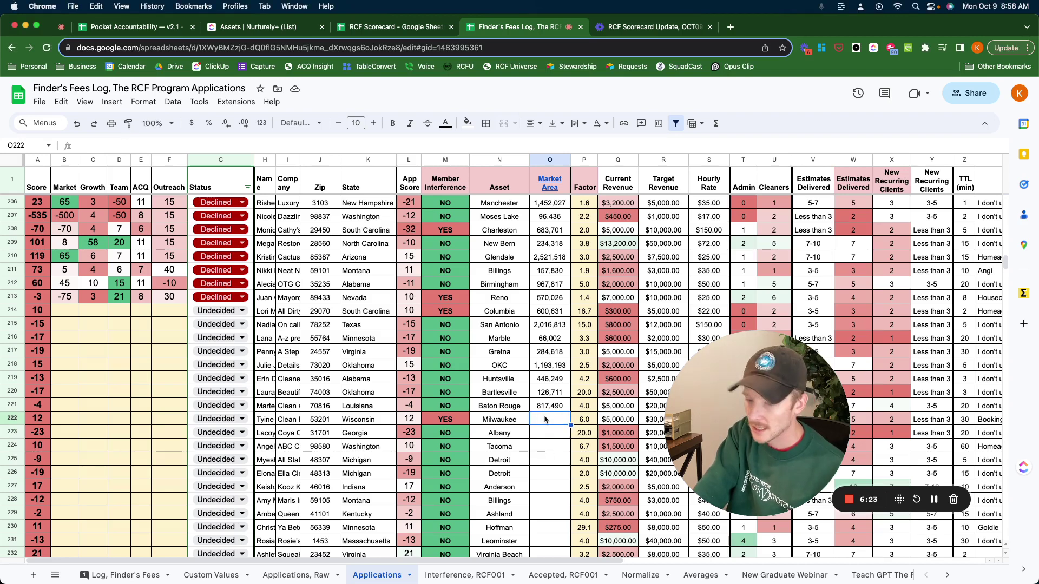
text(1,699,)
text(020)
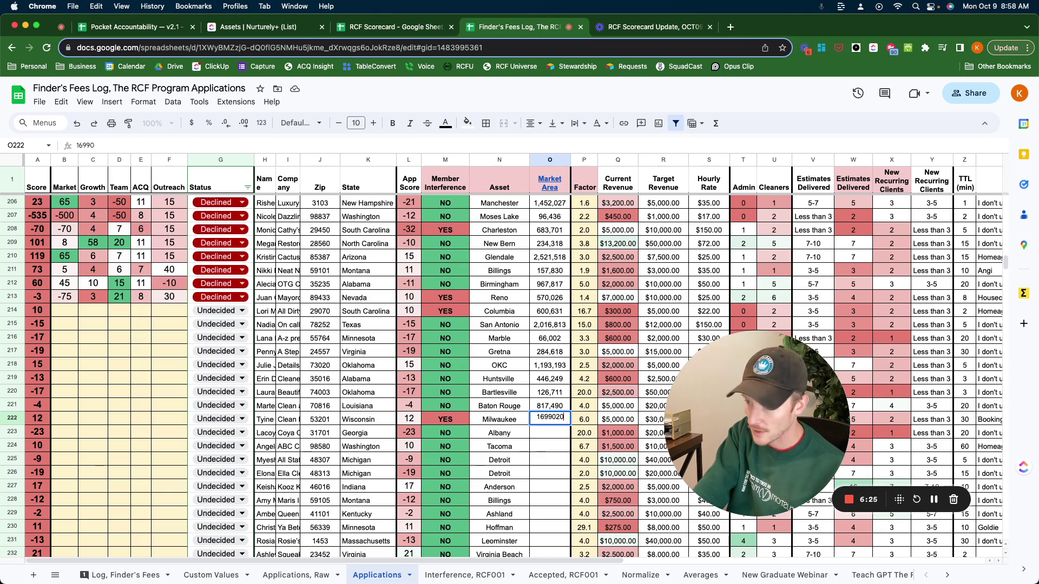
key(Return)
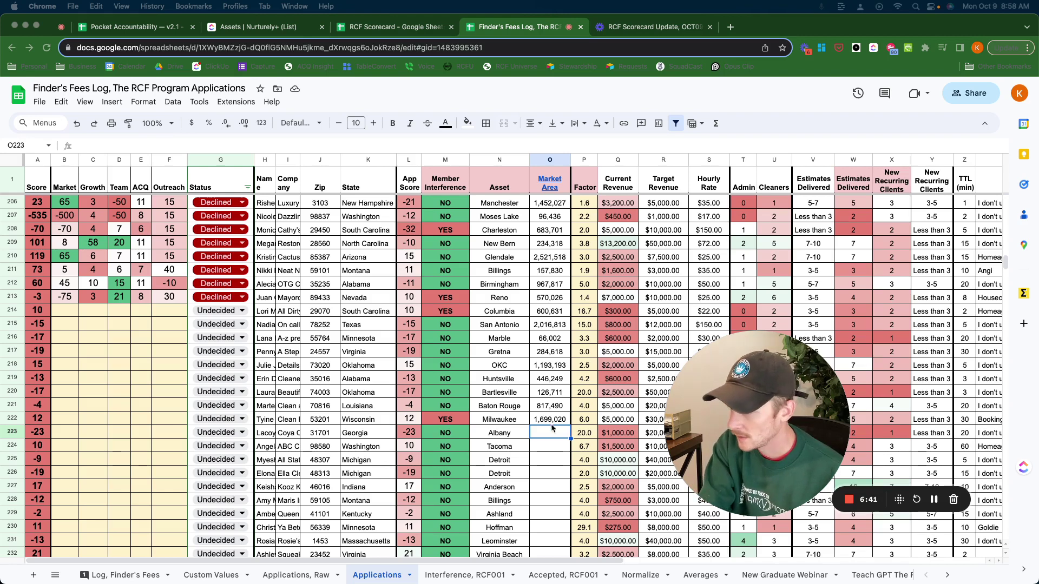
Enter 182814 as the Market Area of the Albany, Georgia application in row 223
click(549, 435)
text(182814)
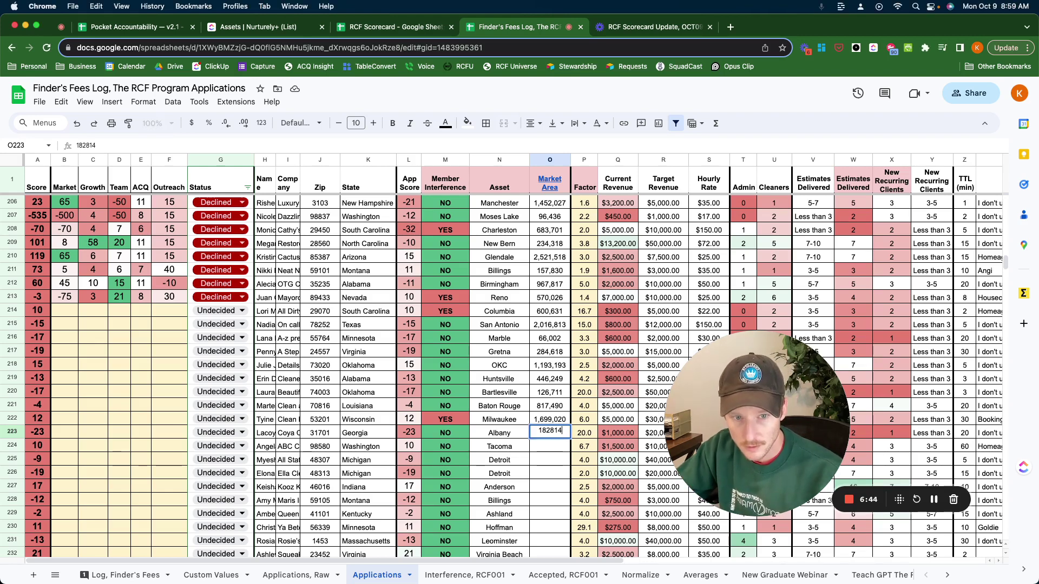
key(Return)
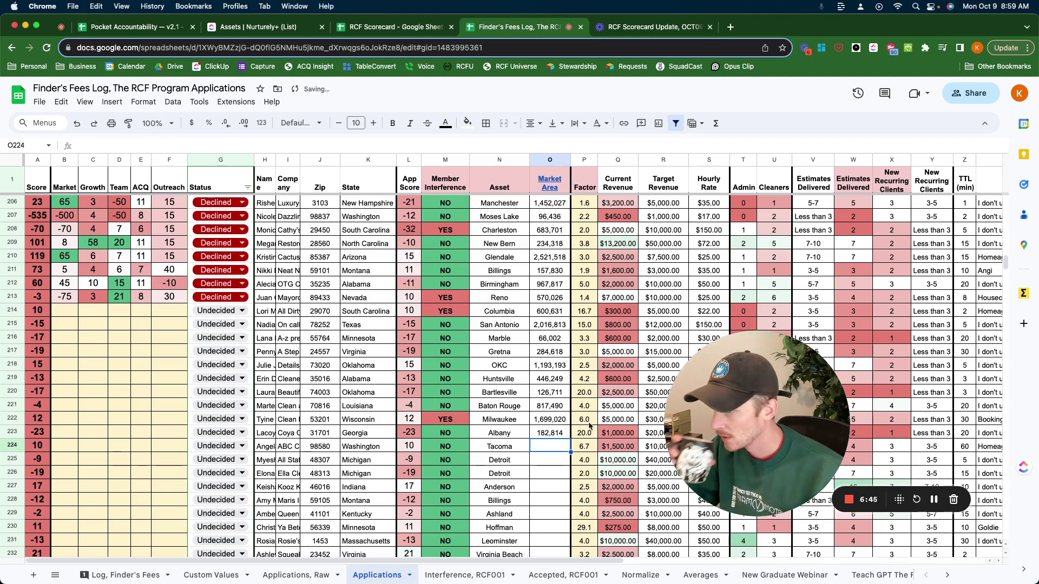
Copy the zip code of the Tacoma application in row 224 for the market-area lookup
click(333, 446)
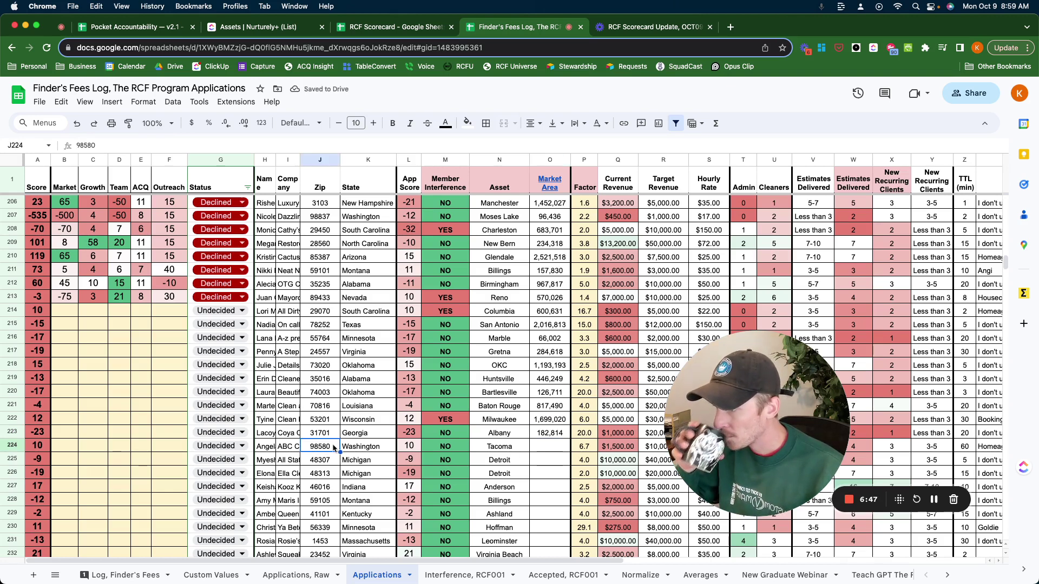
scroll(334, 447, up, 1)
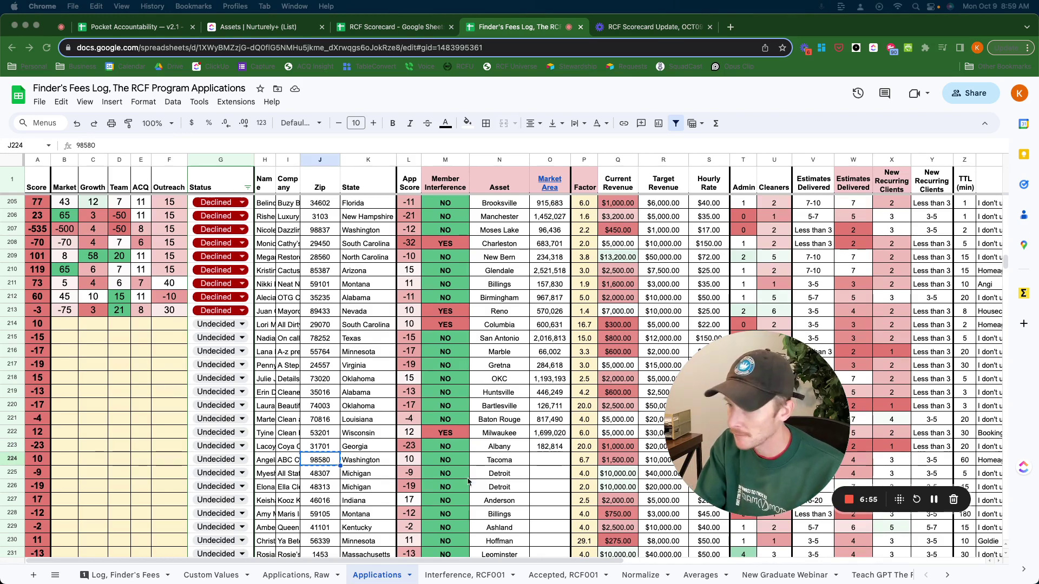
Copy the Member Interference formula from the Milwaukee application in row 222 into the rows below, through row 236
click(454, 439)
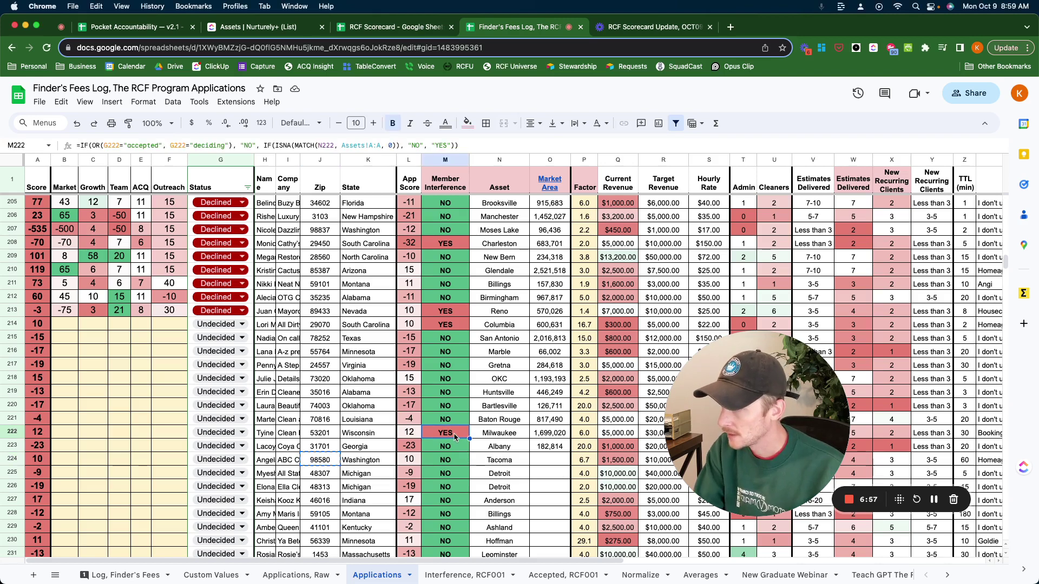
text(NO)
key(Return)
text(YES)
key(Return)
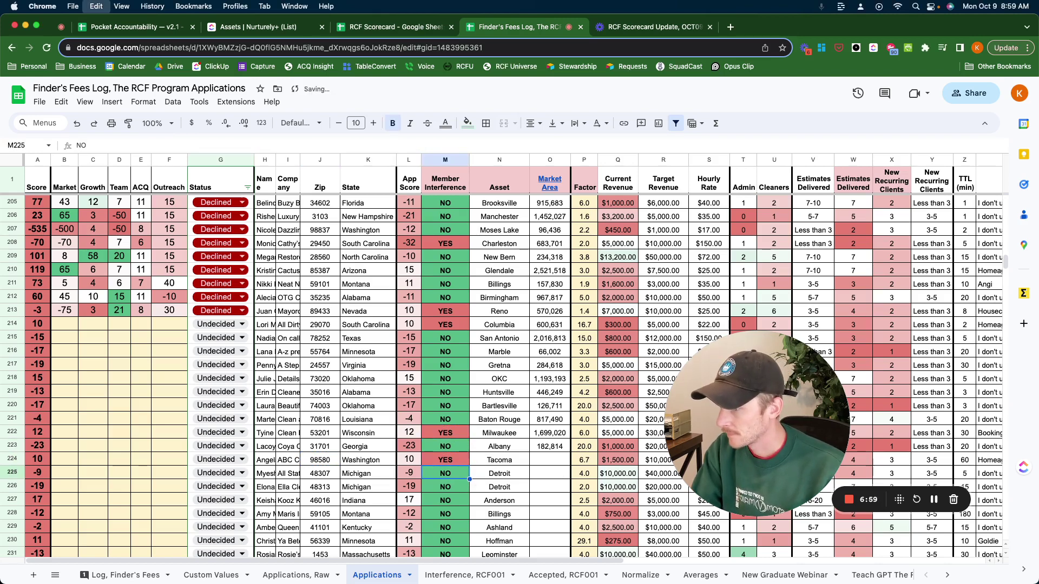
key(Down)
key(Down)
key(Down)
key(Down)
key(Down)
key(Down)
key(Down)
key(Down)
key(Down)
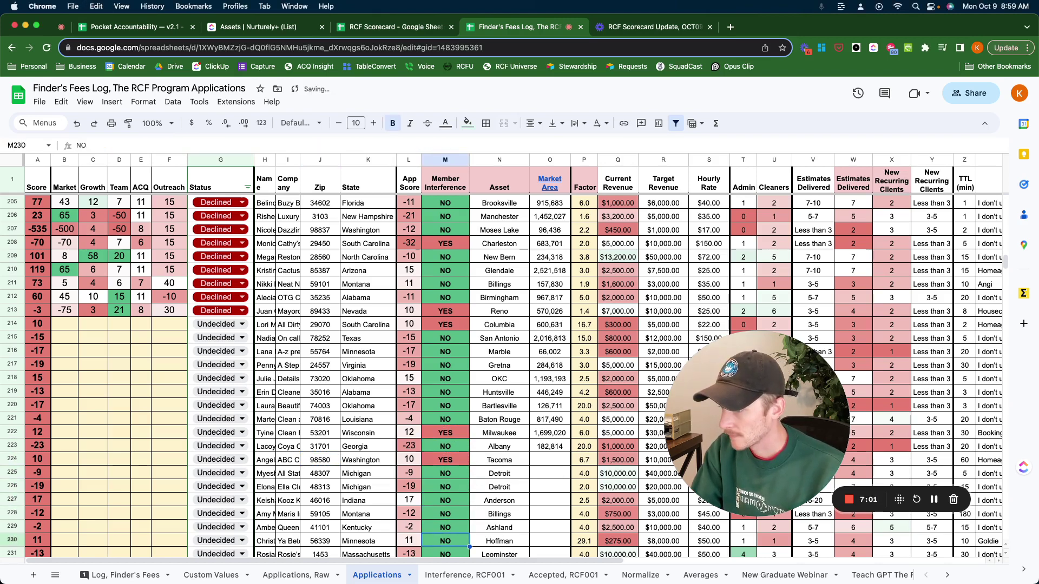
key(Down)
key(Down)
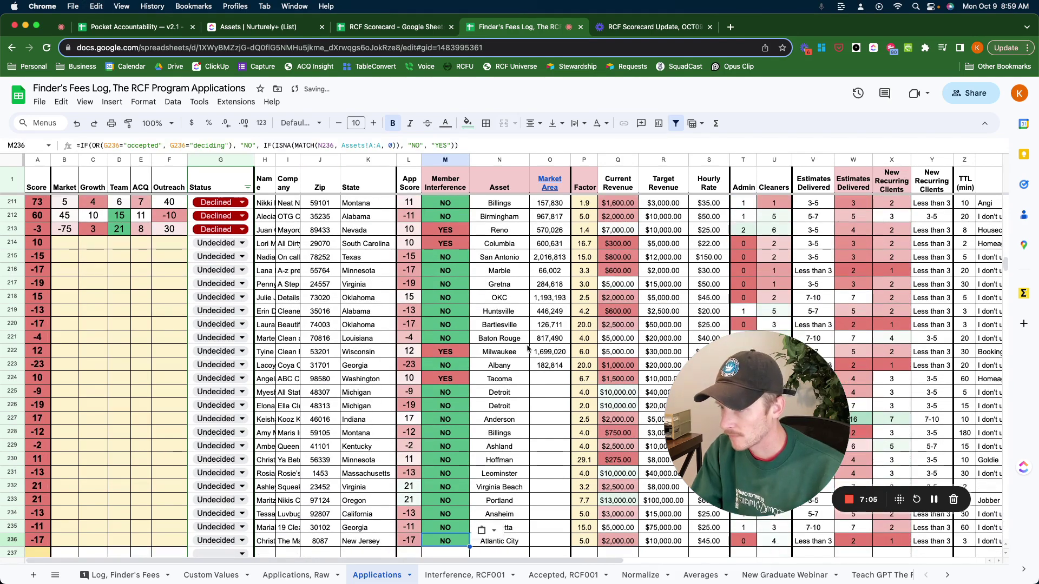
Enter 1368323 as the Market Area of the Tacoma application in row 224
click(549, 378)
text(1368323)
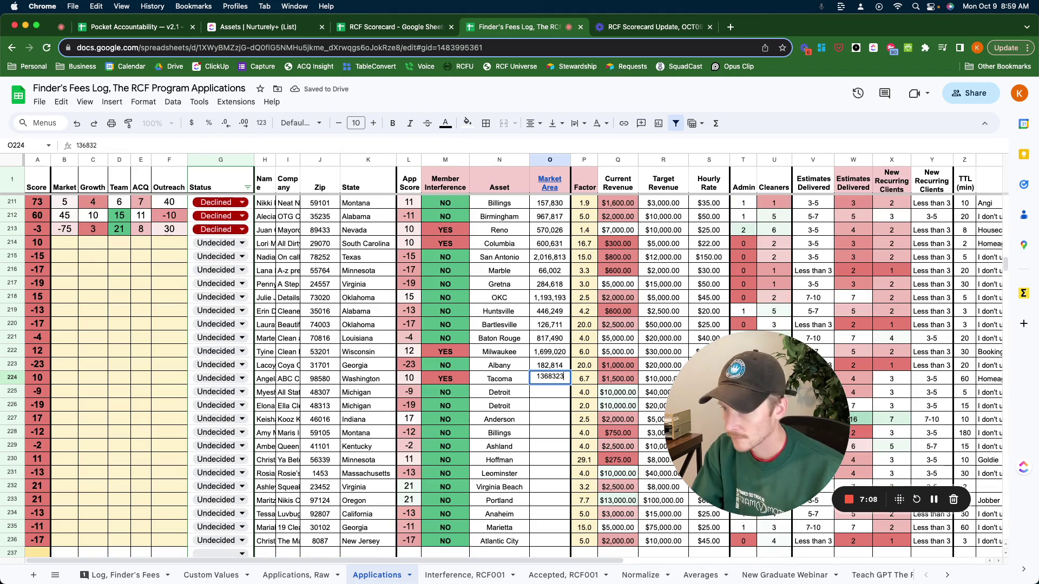
key(Return)
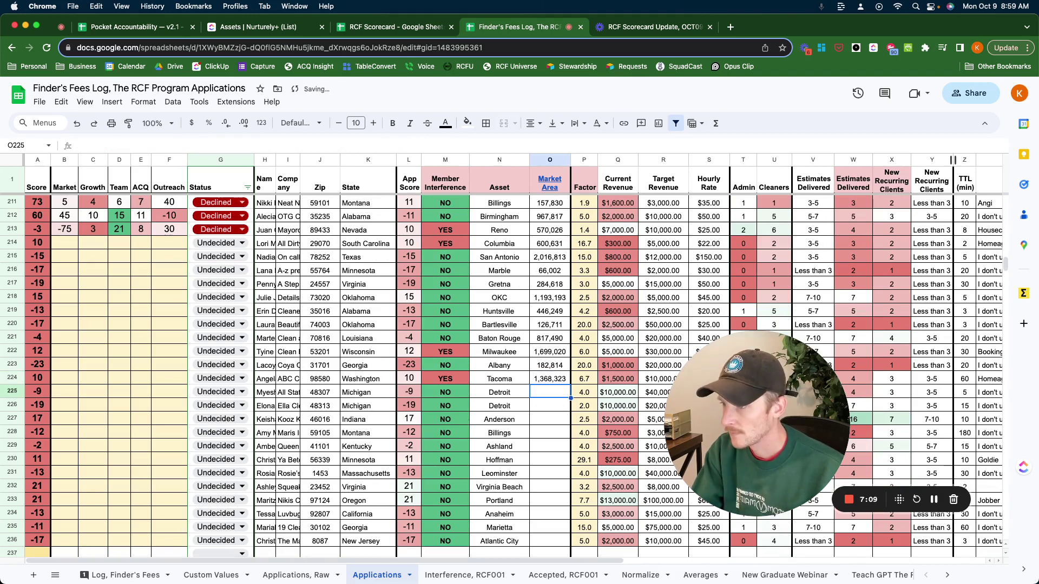
Look up the zip code of the Detroit application in row 225 and enter 3813044 as its Market Area
click(322, 392)
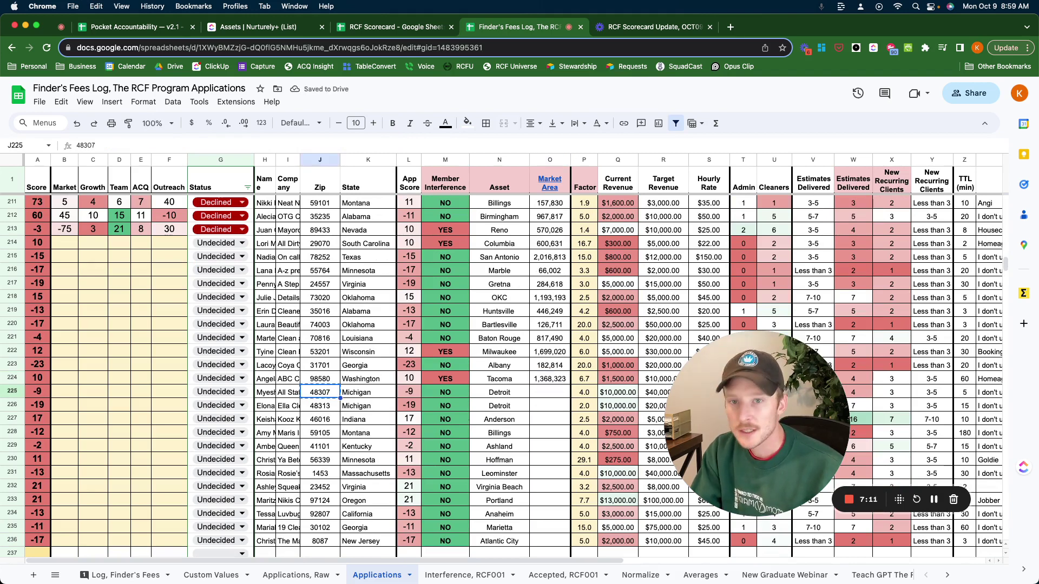
key(super+Tab)
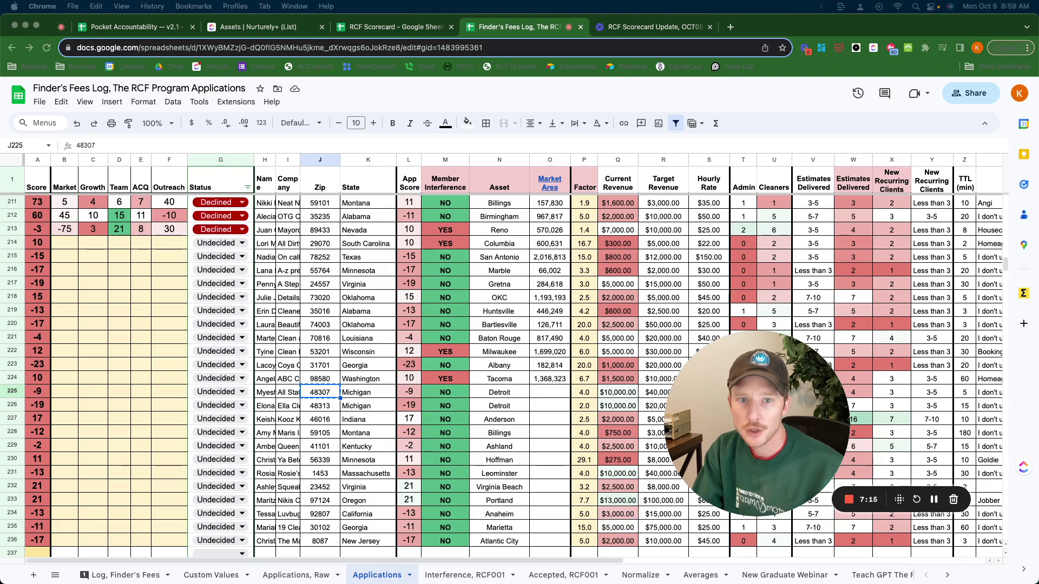
double_click(538, 391)
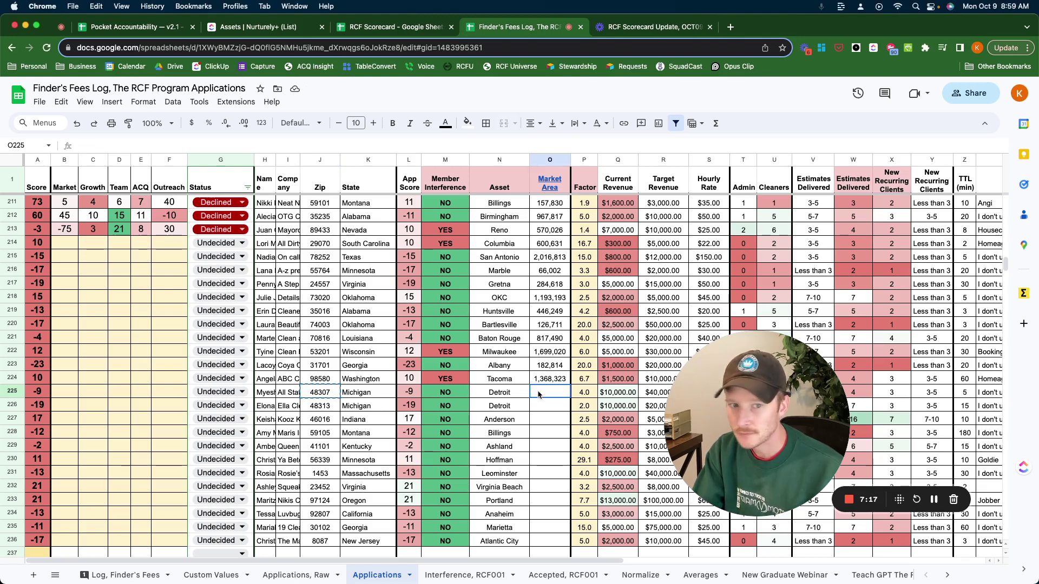
text(3813044)
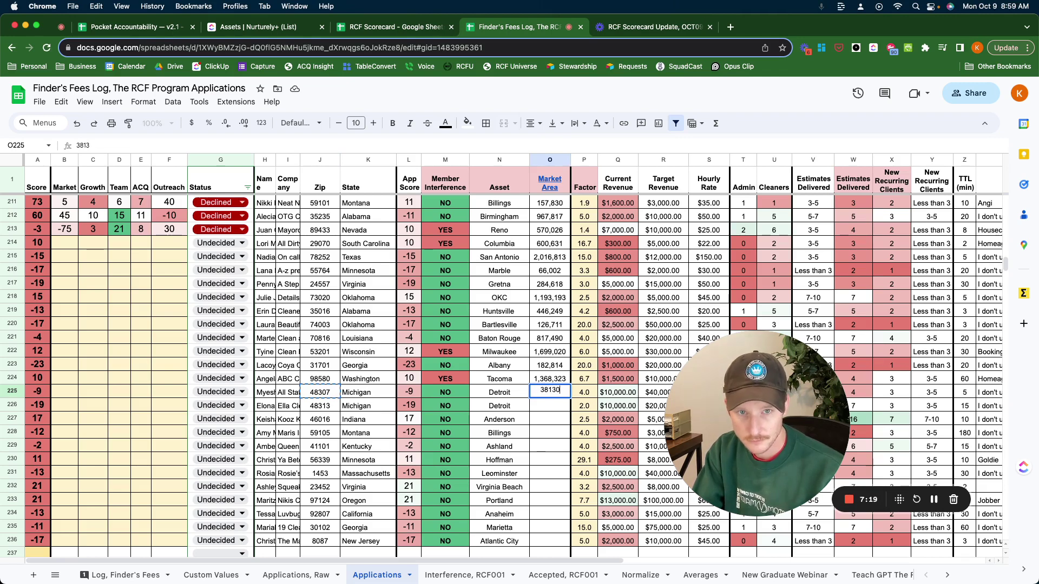
key(Return)
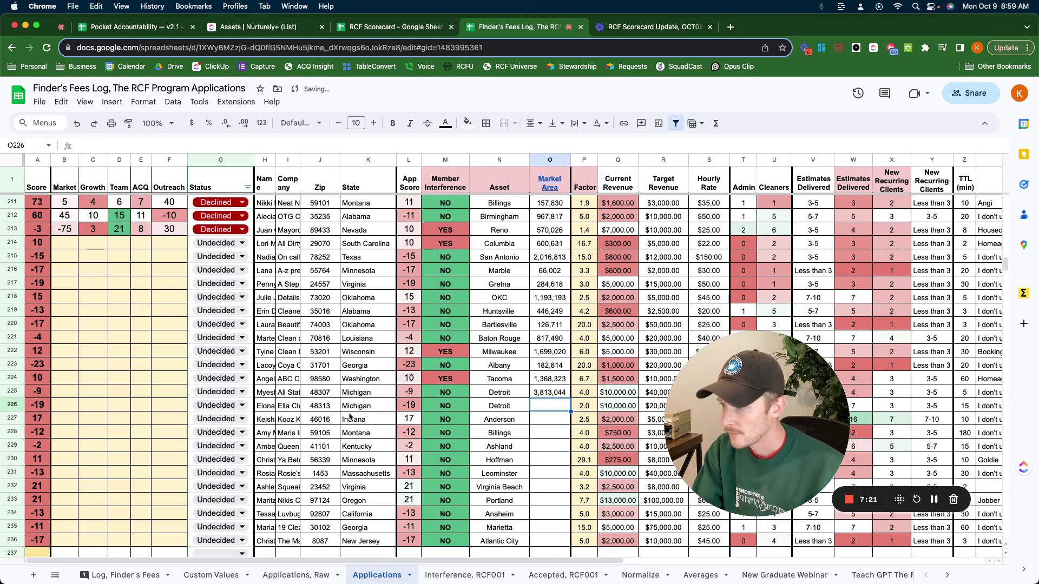
Look up the zip code of the Detroit application in row 226 and enter 3767474 as its Market Area
click(319, 405)
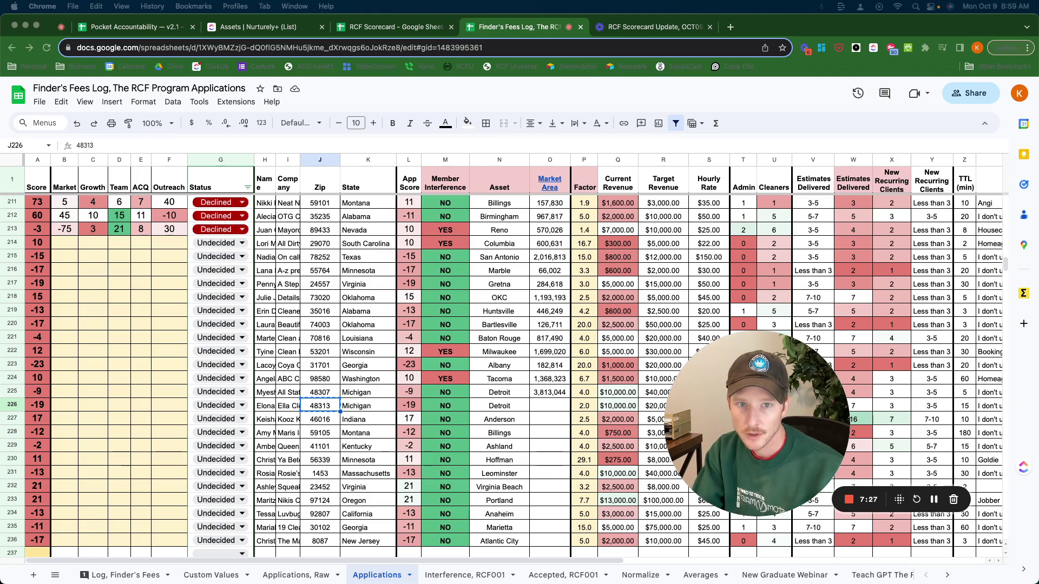
click(549, 405)
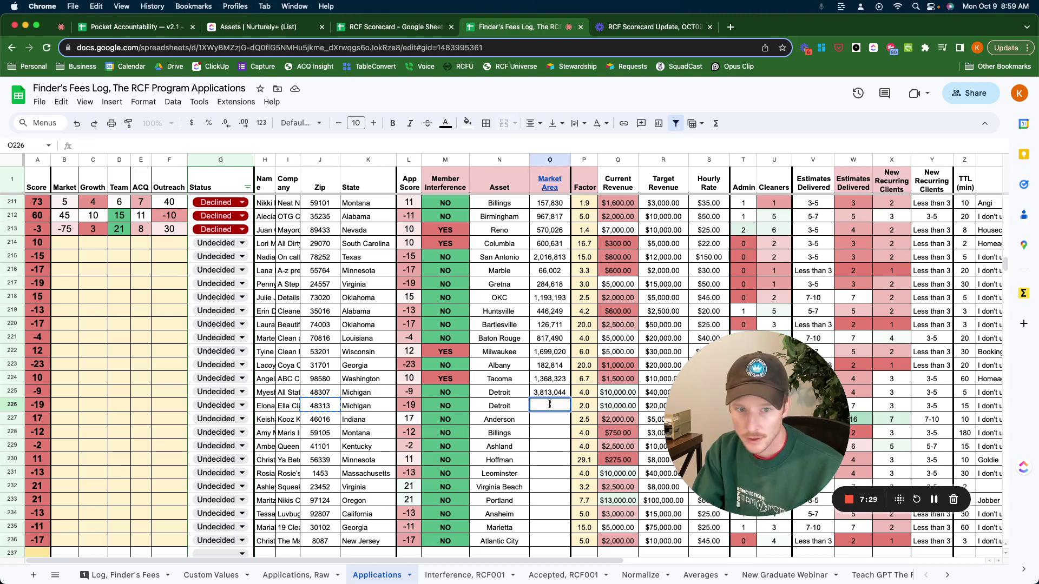
text(3,767,)
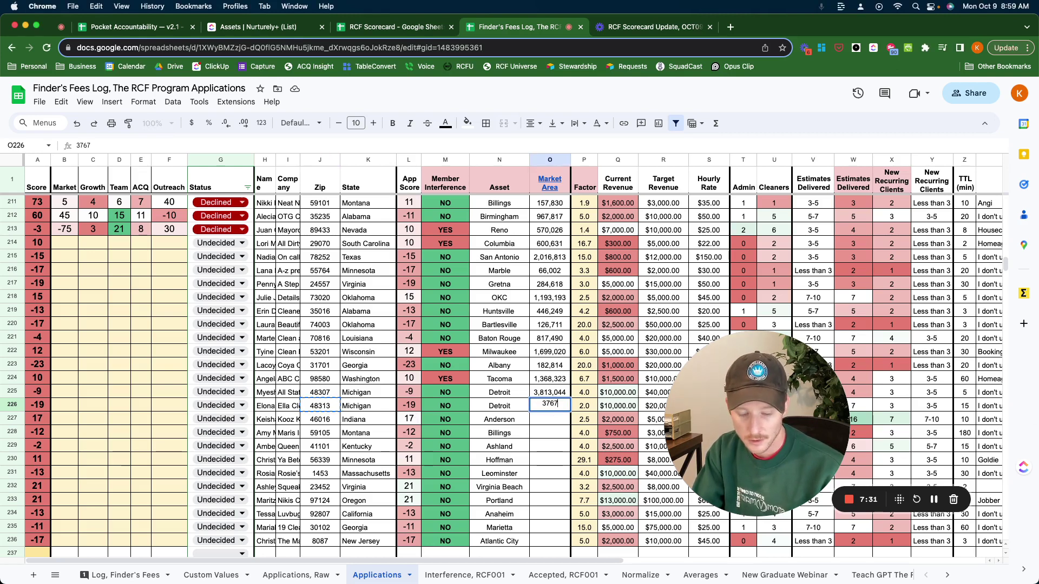
text(474)
key(Return)
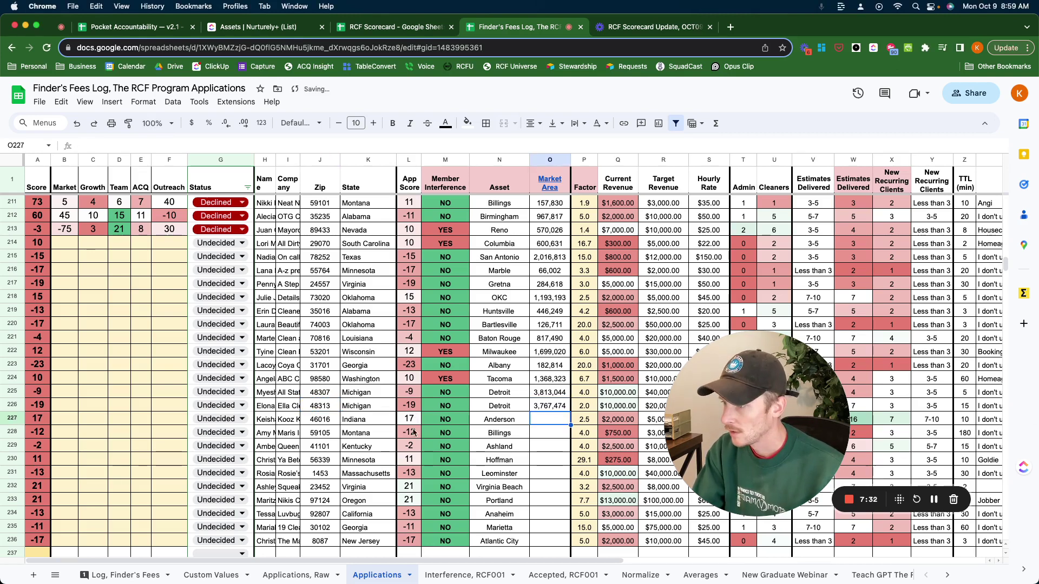
Look up the zip code of the Anderson application in row 227 and enter 1038298 as its Market Area
click(322, 423)
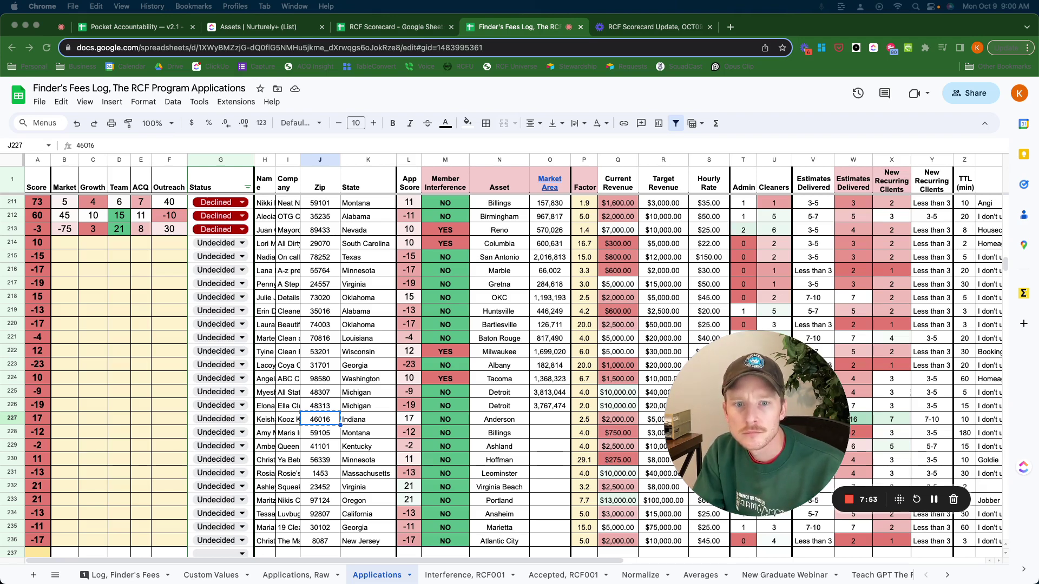
click(551, 419)
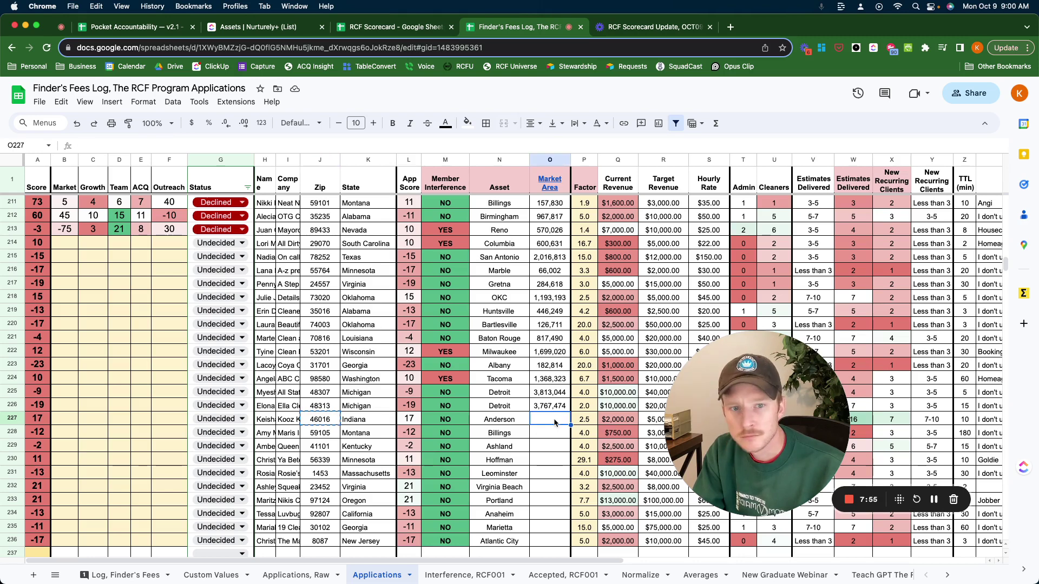
text(1038298)
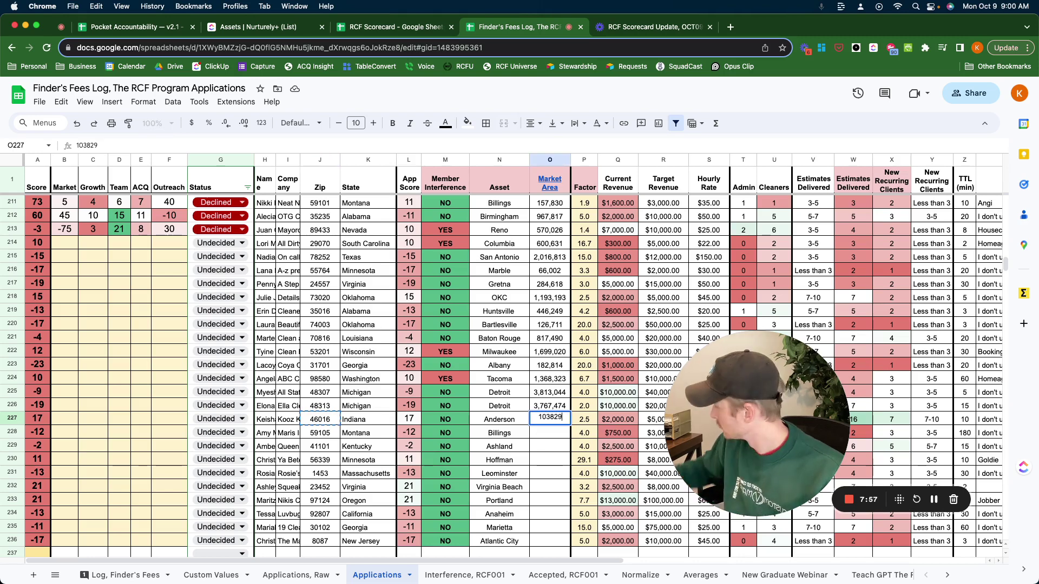
key(Return)
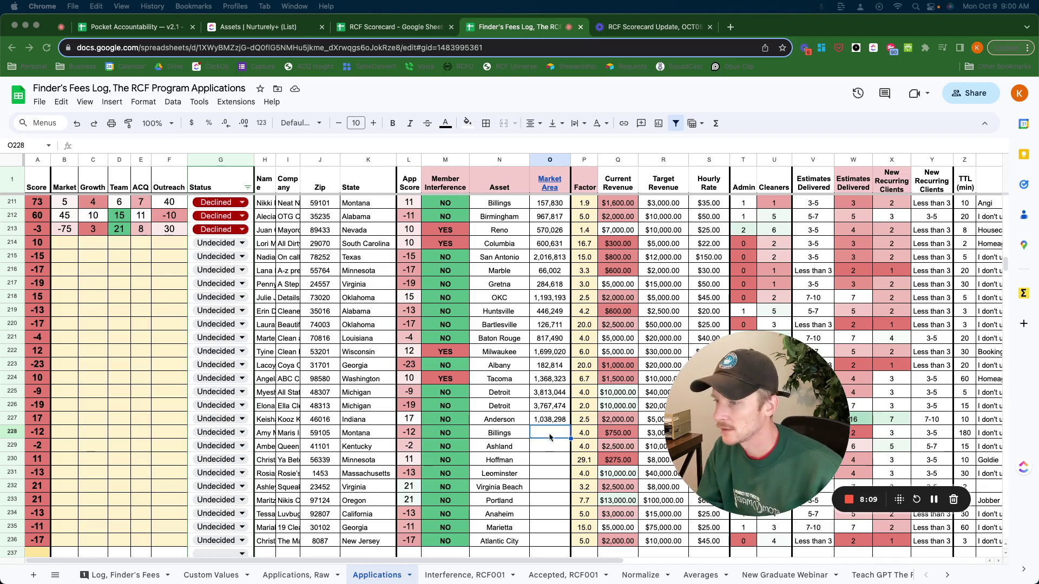
Enter the Market Area of the Billings application in row 228 as 158387 and of the Ashland application in row 229 as 384314
text(158387)
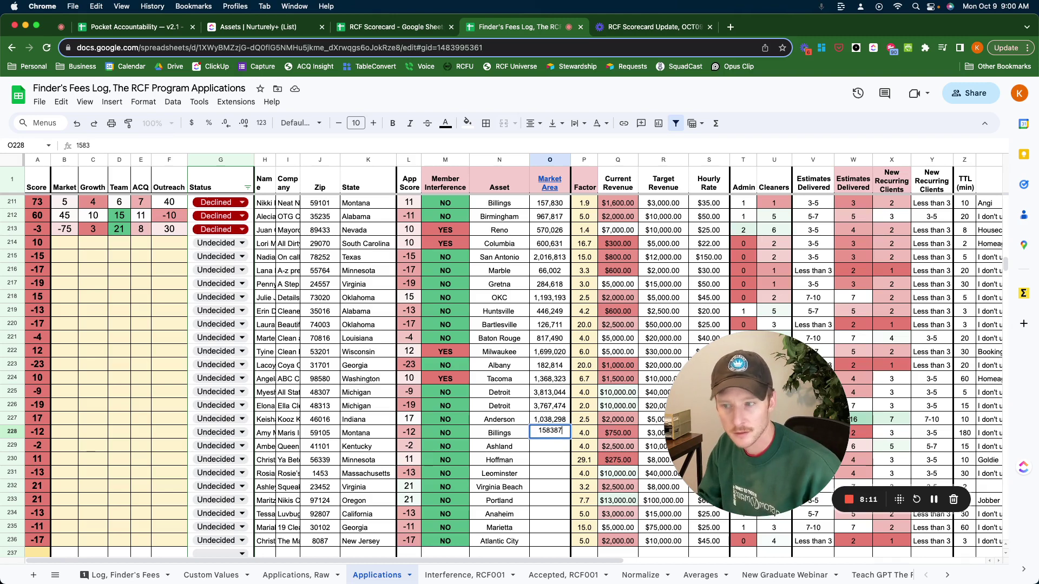
key(Return)
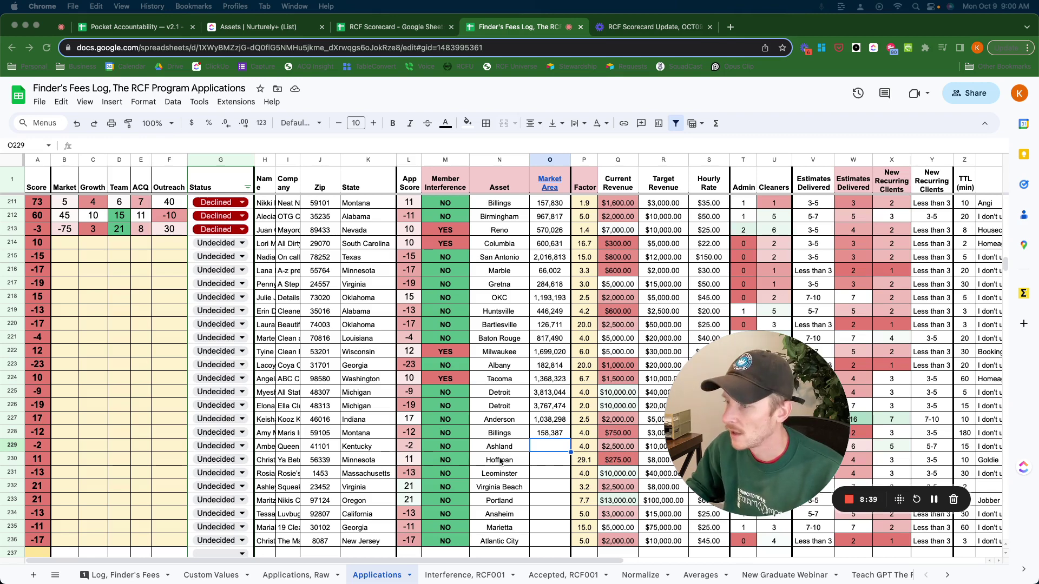
double_click(545, 443)
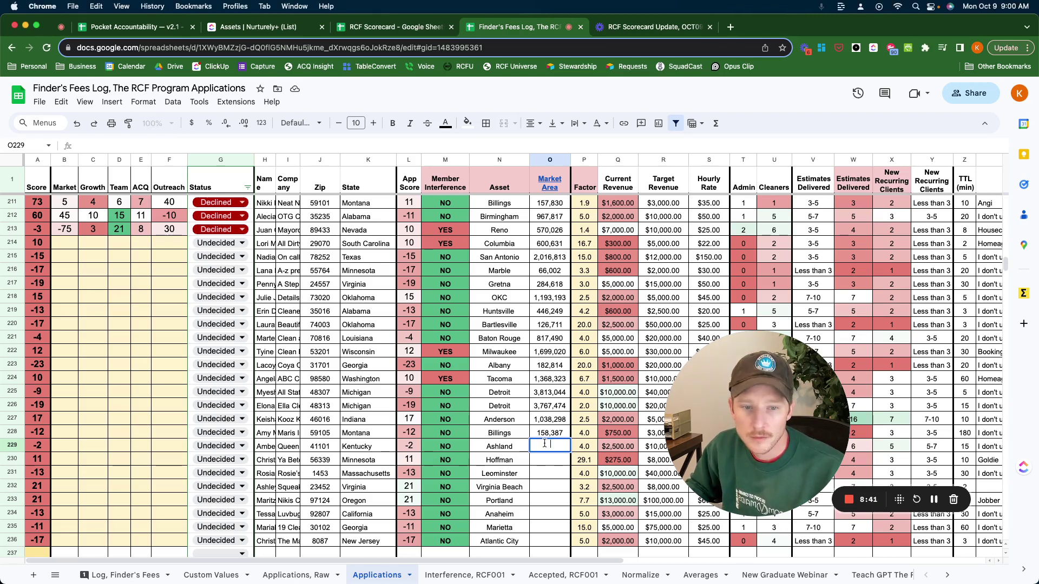
text(384,314)
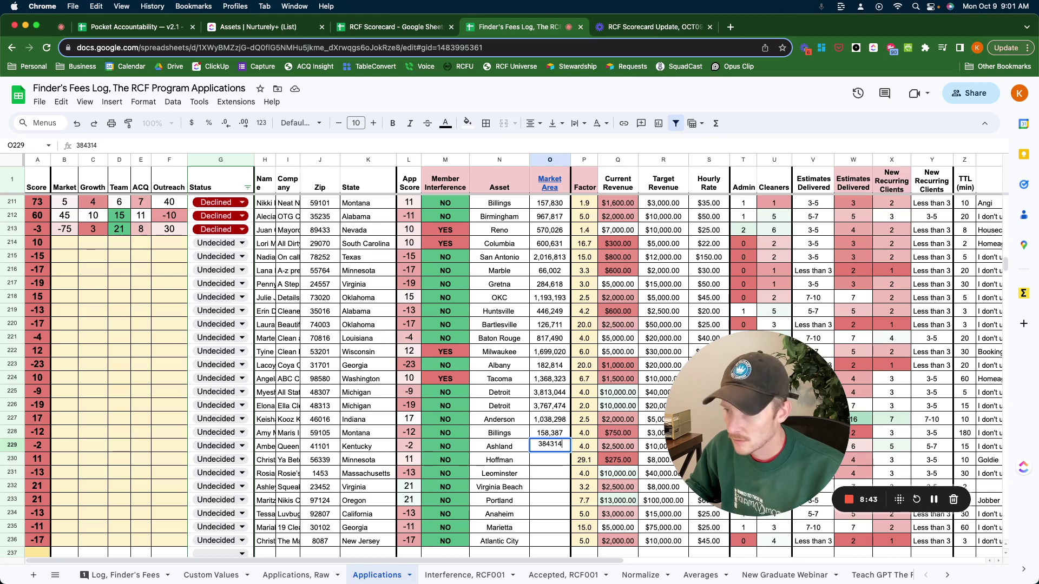
key(Return)
Look up the zip code of the Hoffman application in row 230 and enter 60433 as its Market Area
click(323, 460)
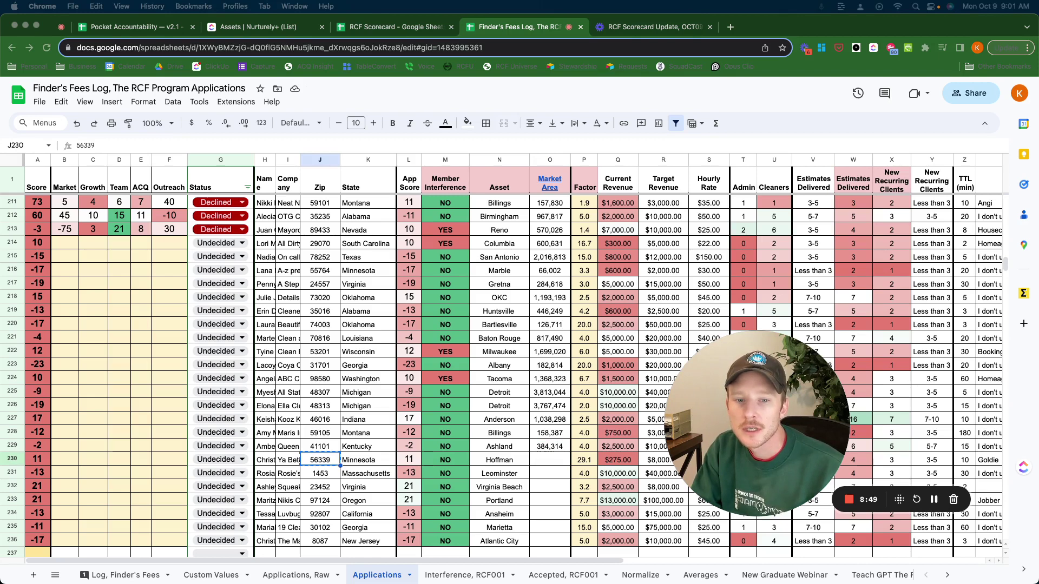
click(543, 460)
text(60433)
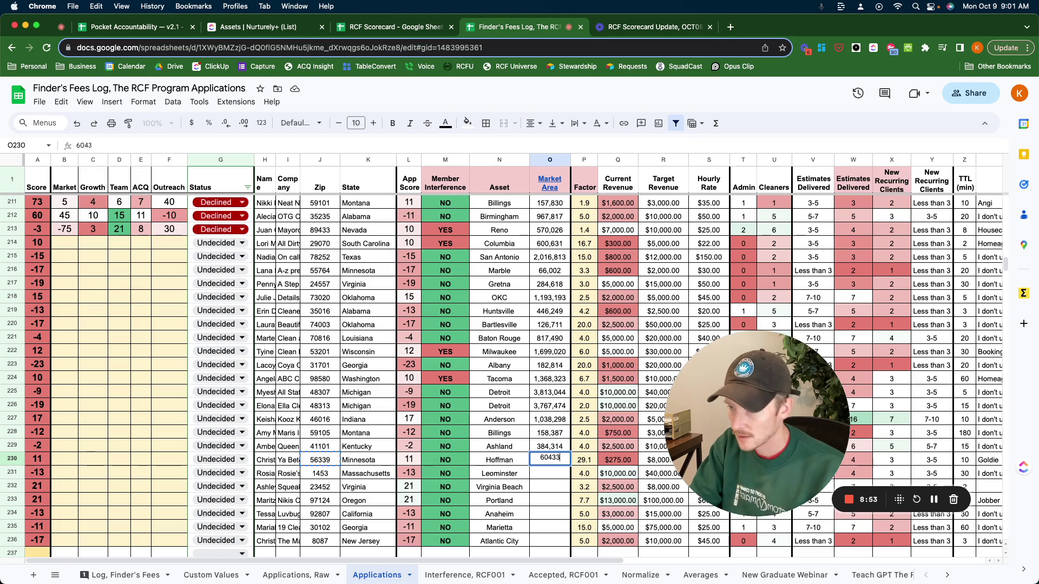
key(Return)
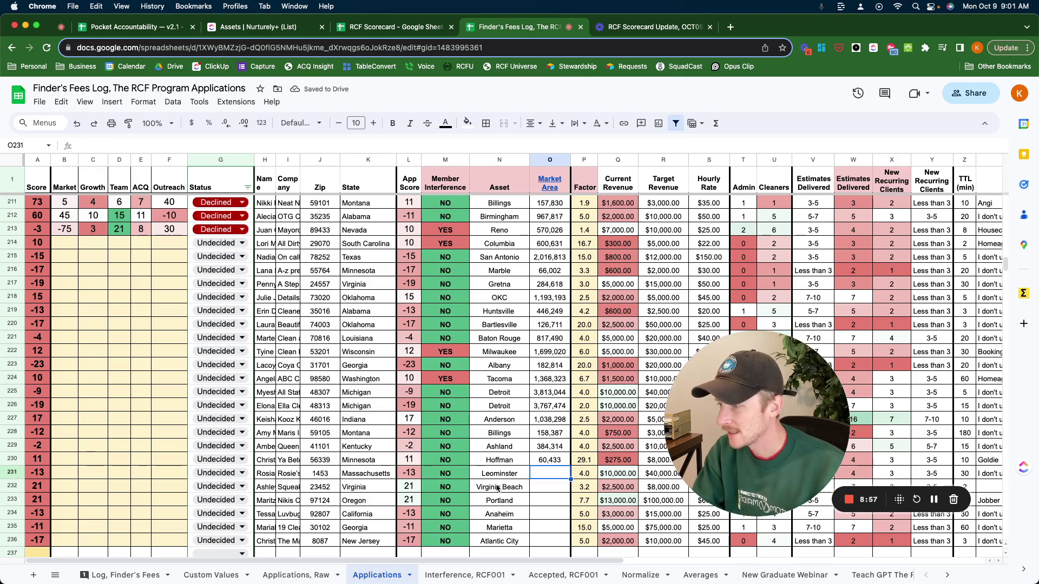
Look up the zip code of the Leominster application in row 231 and enter 1852922 as its Market Area
click(312, 474)
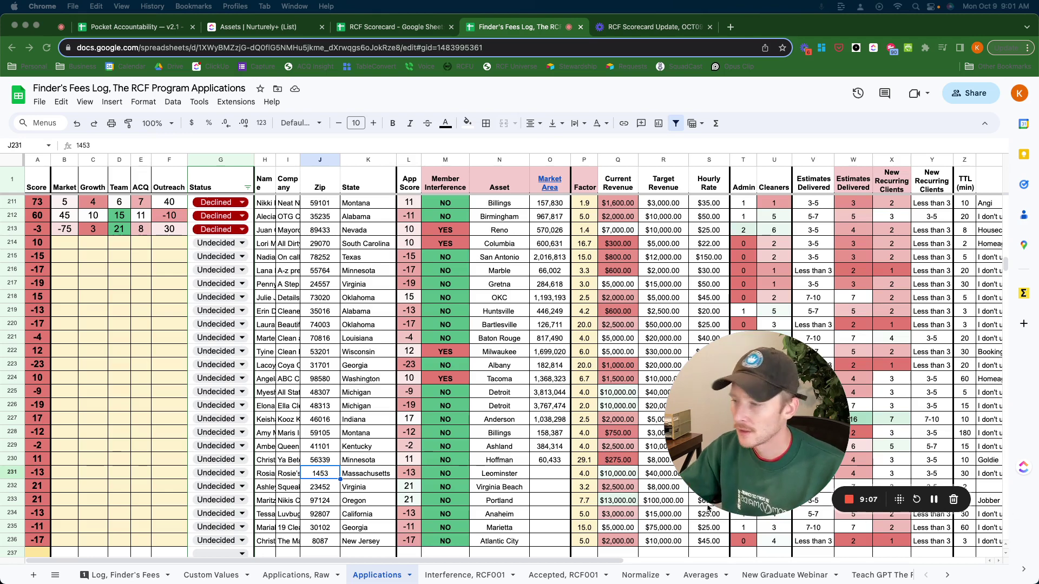
double_click(533, 473)
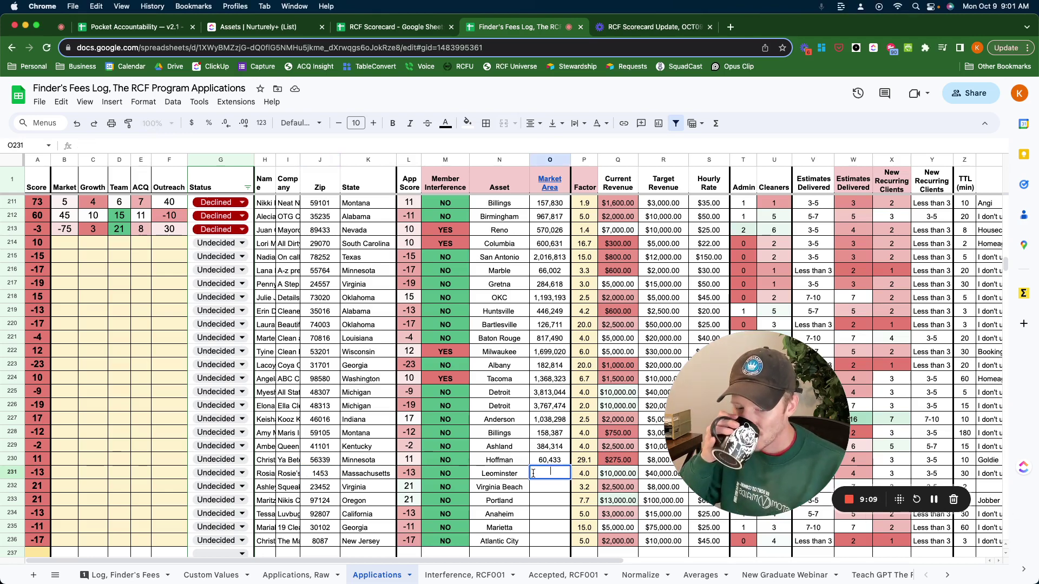
text(1852922)
key(Return)
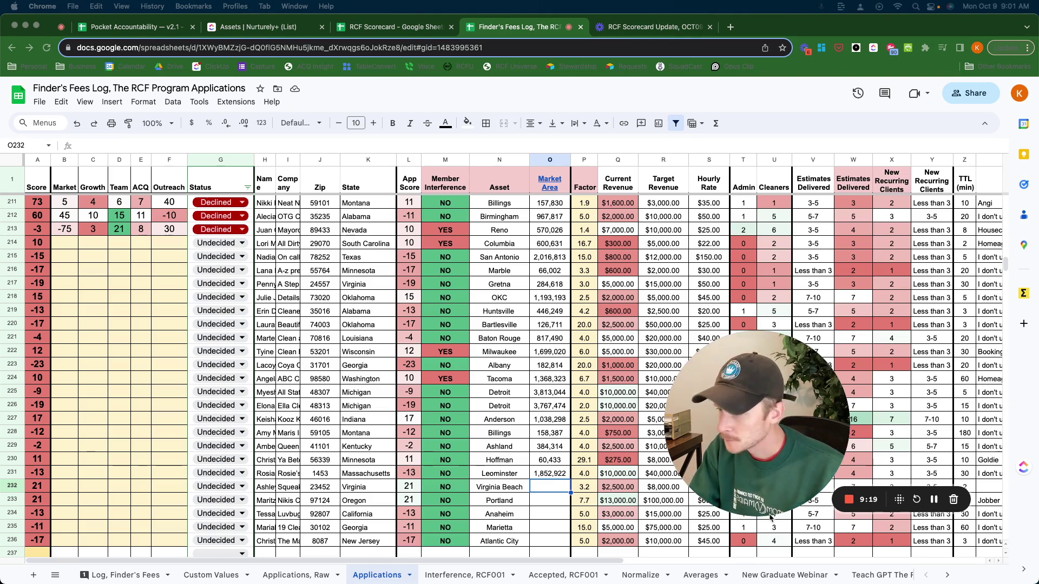
Enter the Market Area of the Virginia Beach application in row 232 as 1408129 and of the Portland application in row 233 as 2321540
double_click(540, 486)
text(1408129)
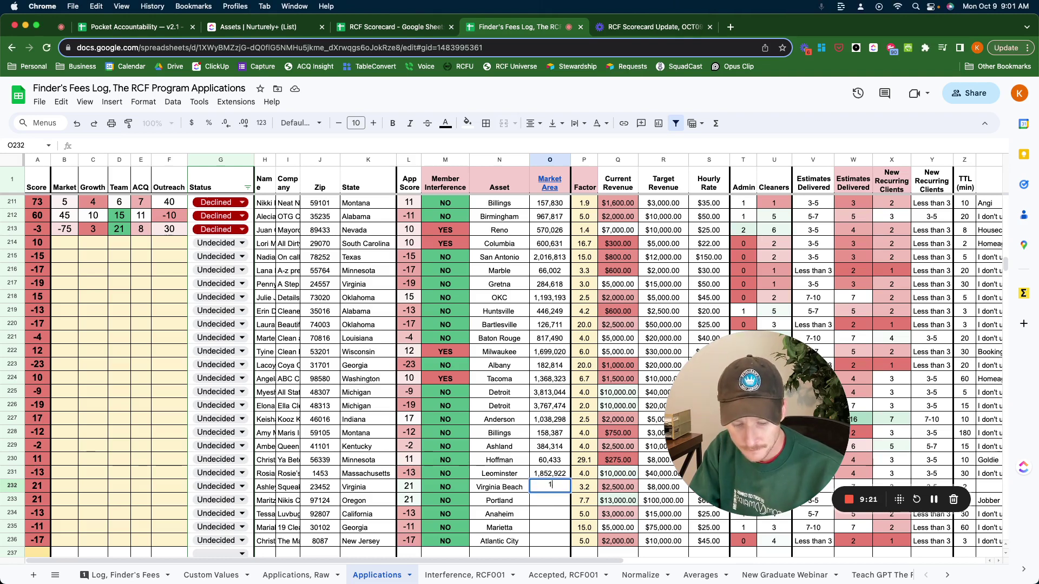
key(Return)
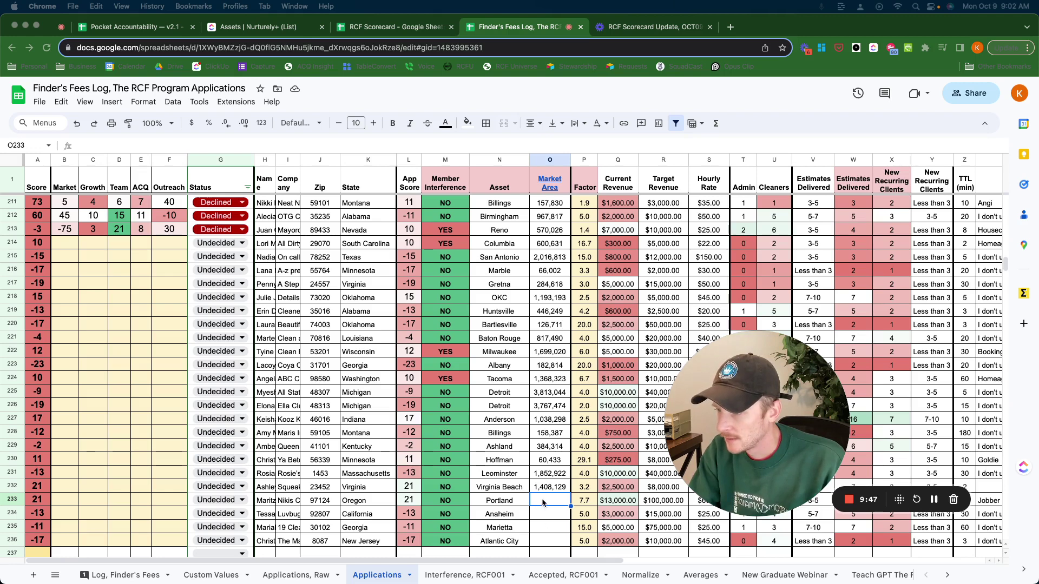
double_click(542, 498)
text(2321540)
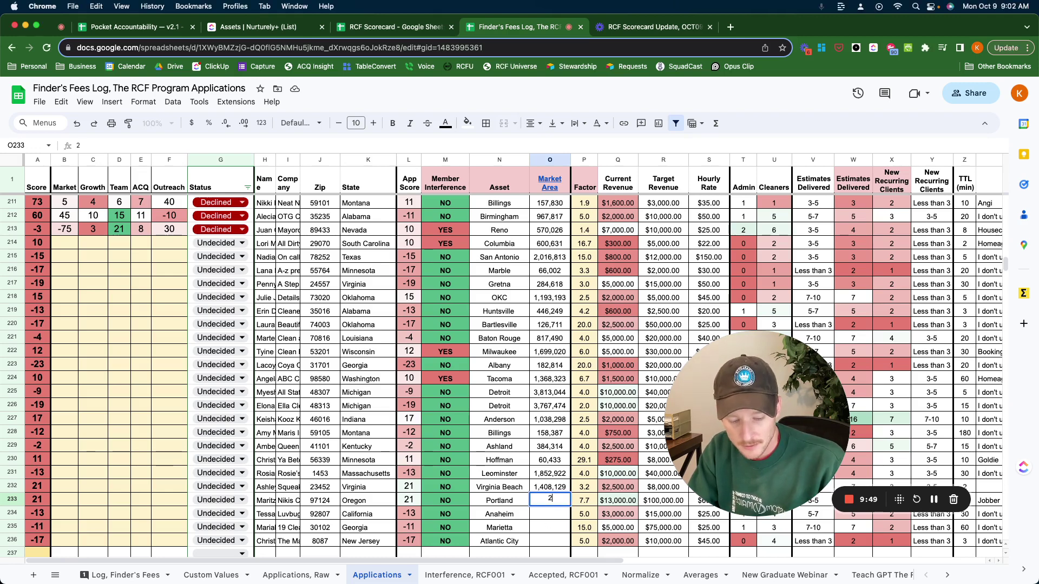
key(Return)
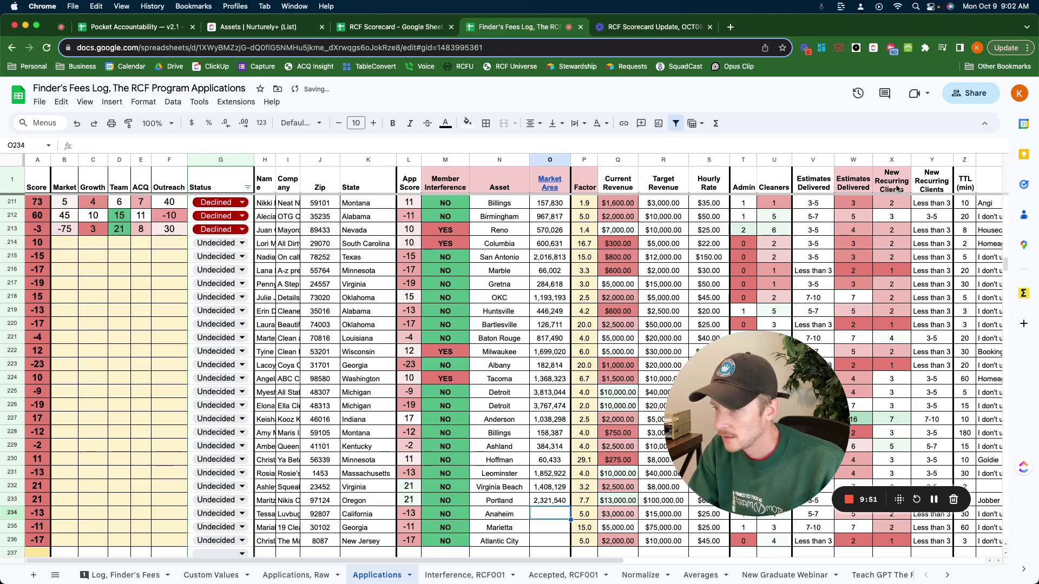
Look up the zip code of the Anaheim application in row 234 and enter 9746758 as its Market Area
click(321, 516)
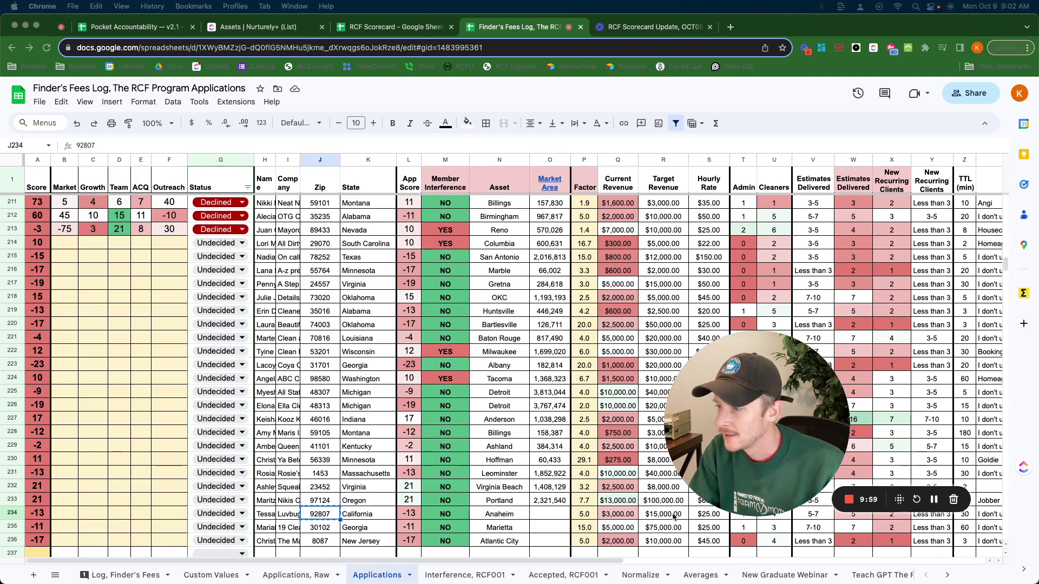
click(537, 517)
click(537, 514)
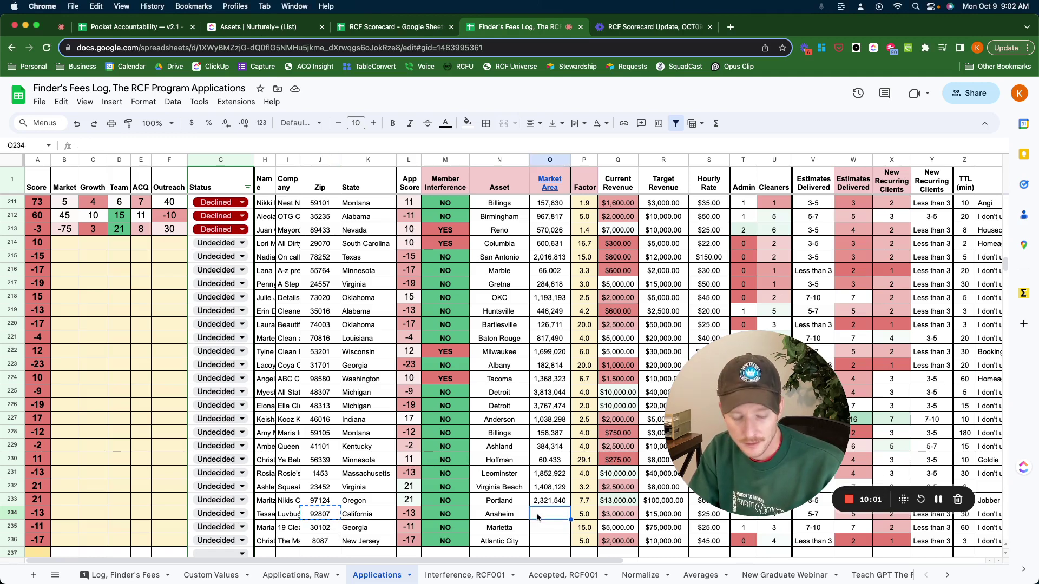
text(9,746,7)
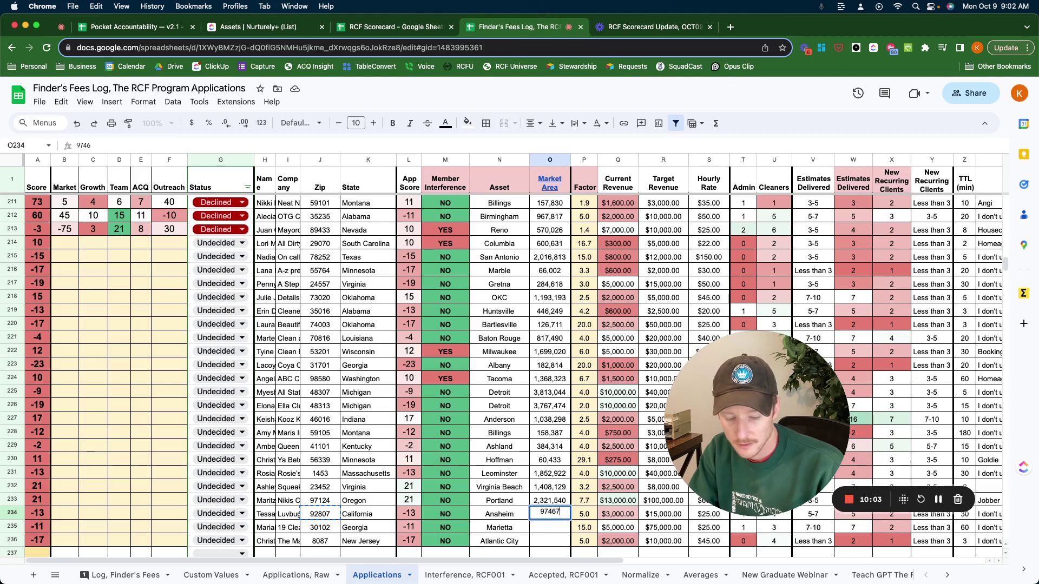
text(58)
key(Return)
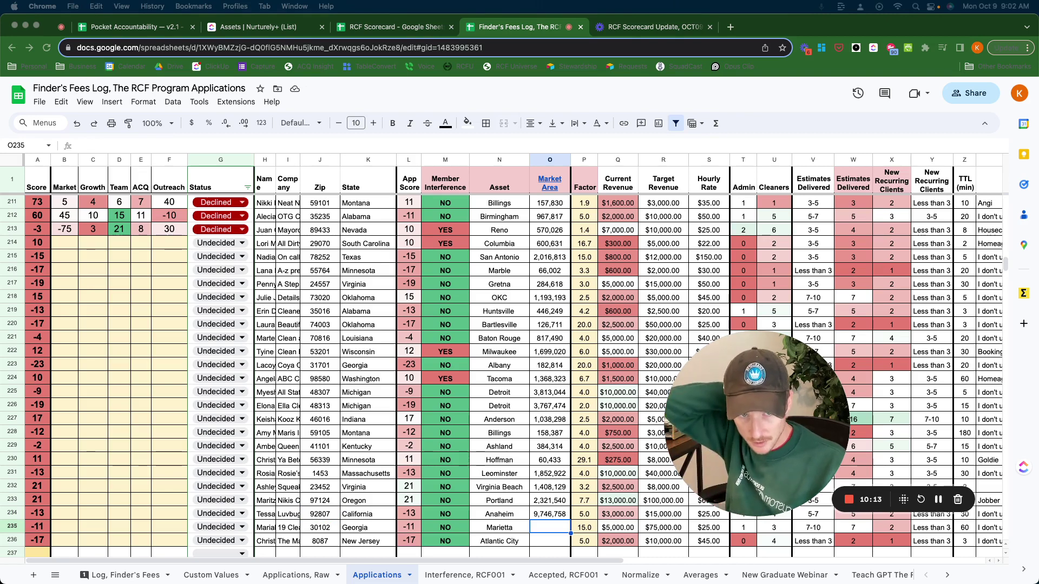
Enter the Market Area of the Marietta application in row 235 as 3008038 and of the Atlantic City application in row 236 as 648013
double_click(533, 531)
text(3,008,)
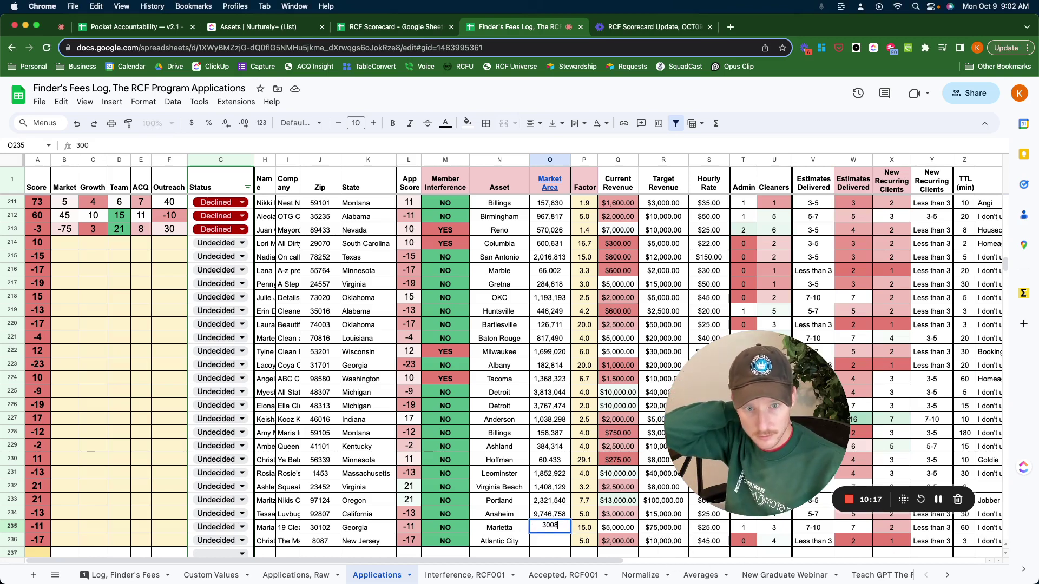
text(038)
key(Return)
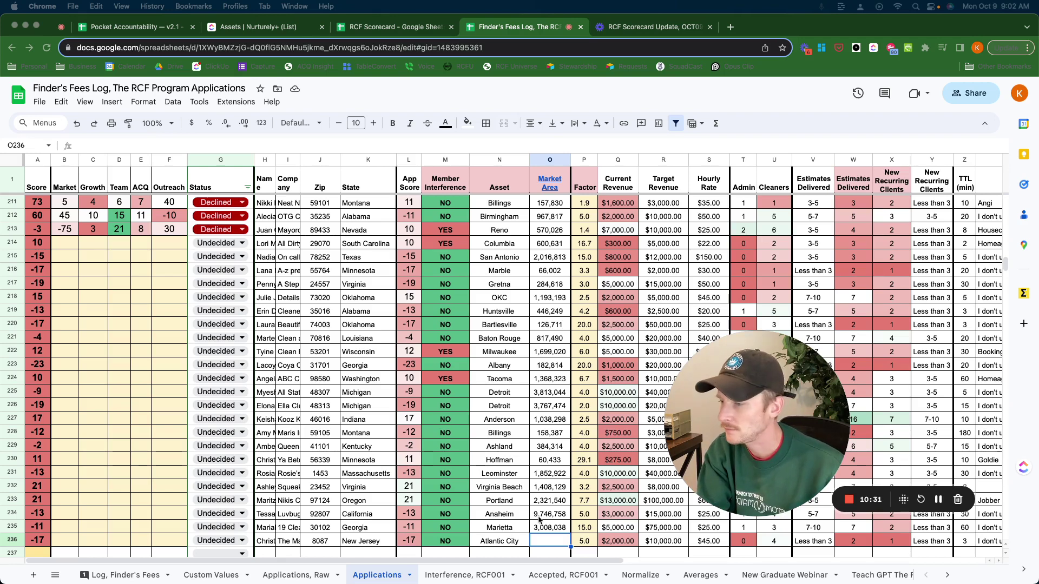
click(543, 541)
text(64)
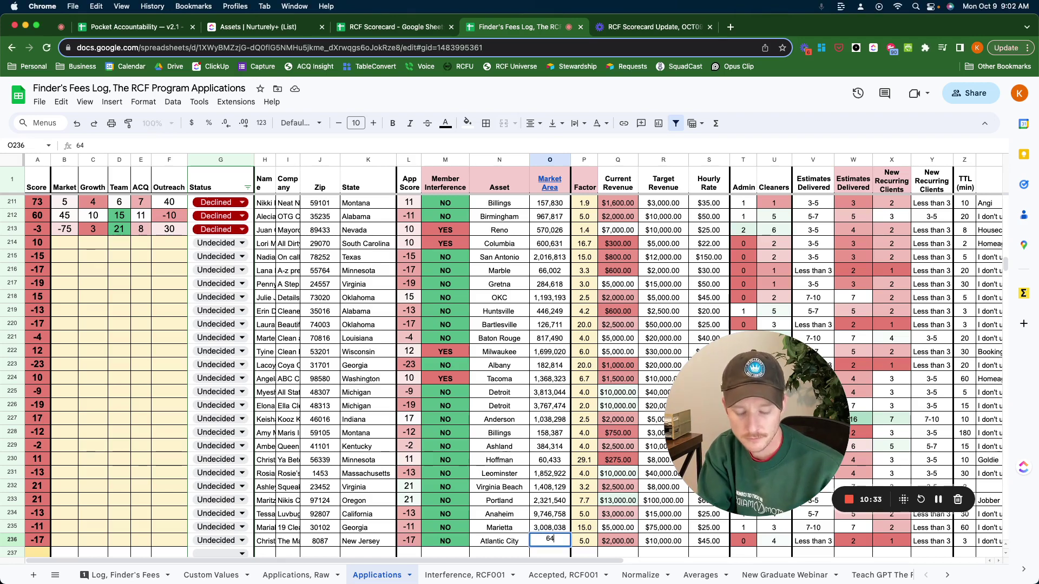
text(8,013)
key(Return)
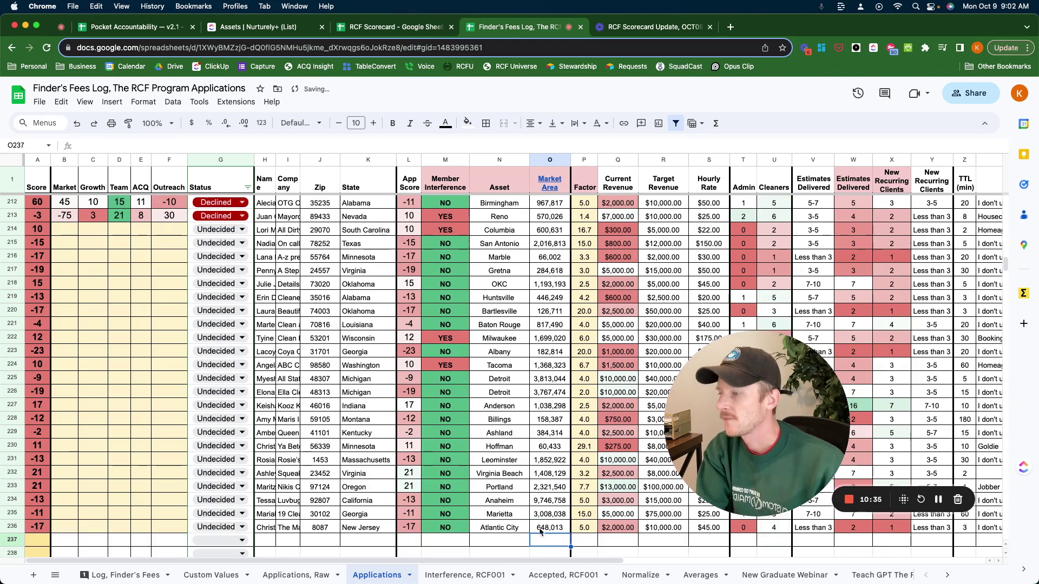
Examine the Member Interference formula of the Milwaukee application in row 222, the Growth formula in row 213 and the revenue figures in row 218
drag(795, 430, 233, 441)
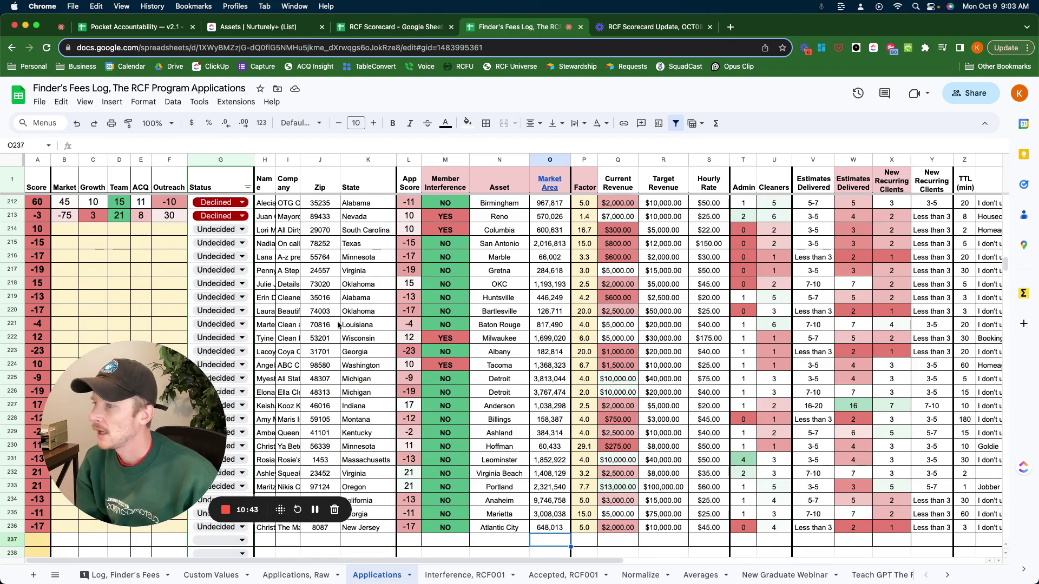
drag(338, 326, 444, 330)
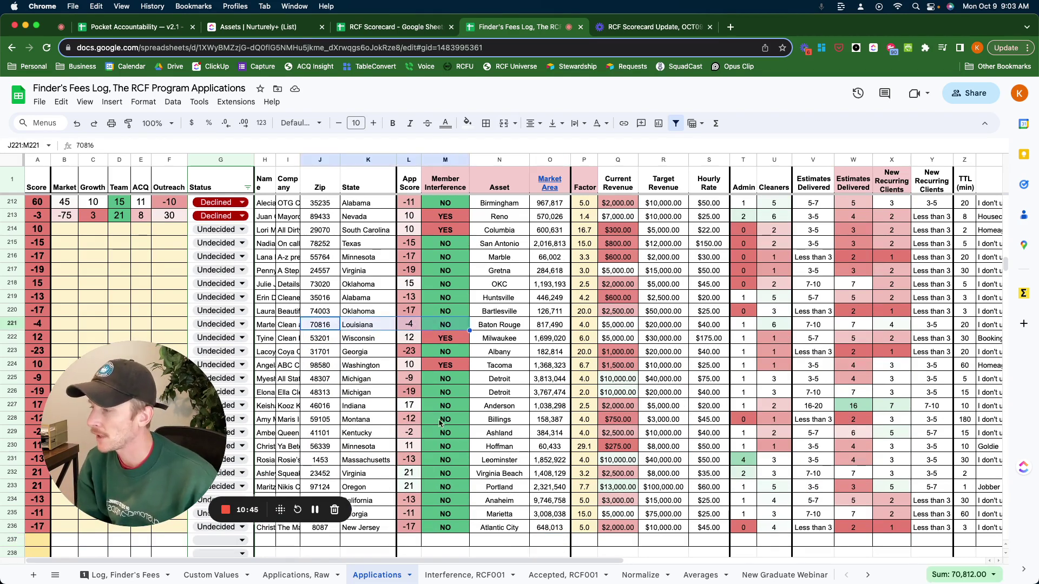
click(486, 351)
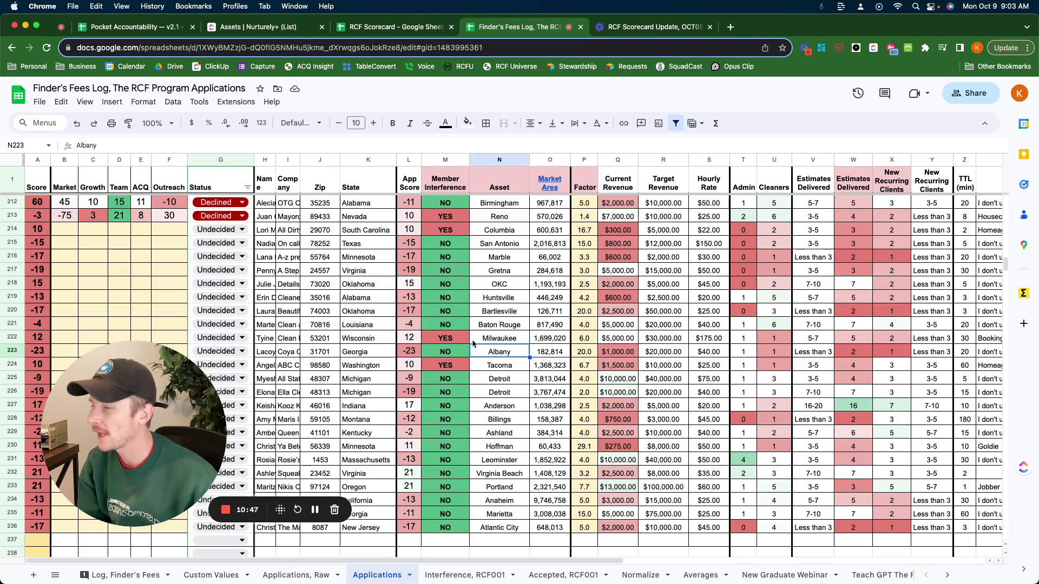
click(459, 339)
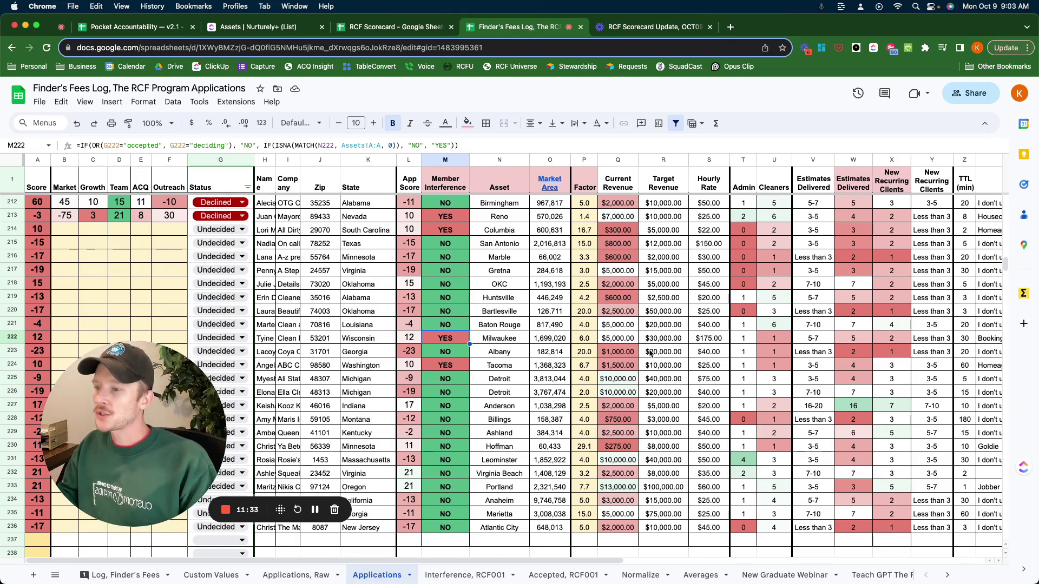
click(98, 233)
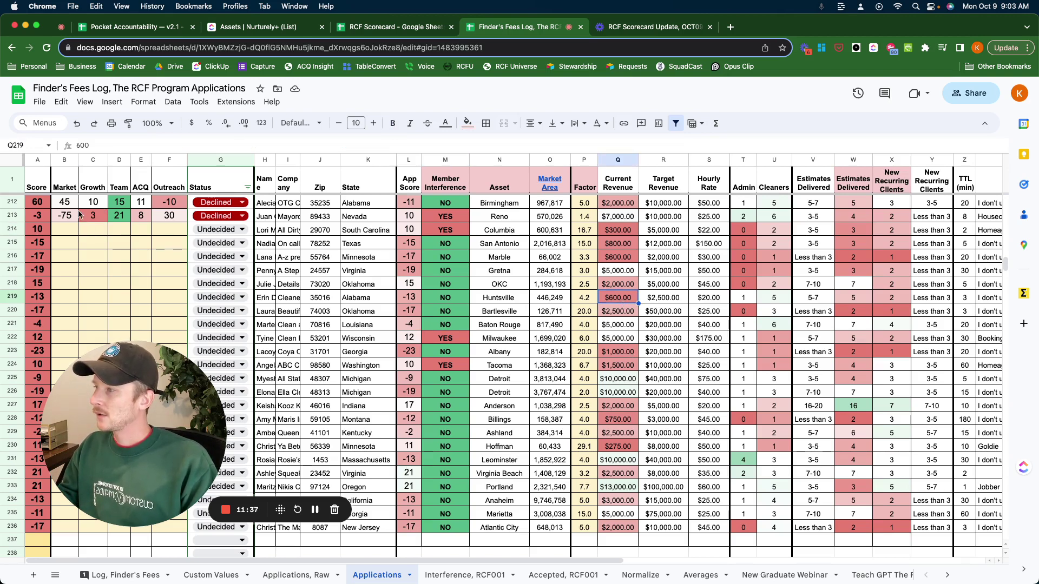
click(94, 217)
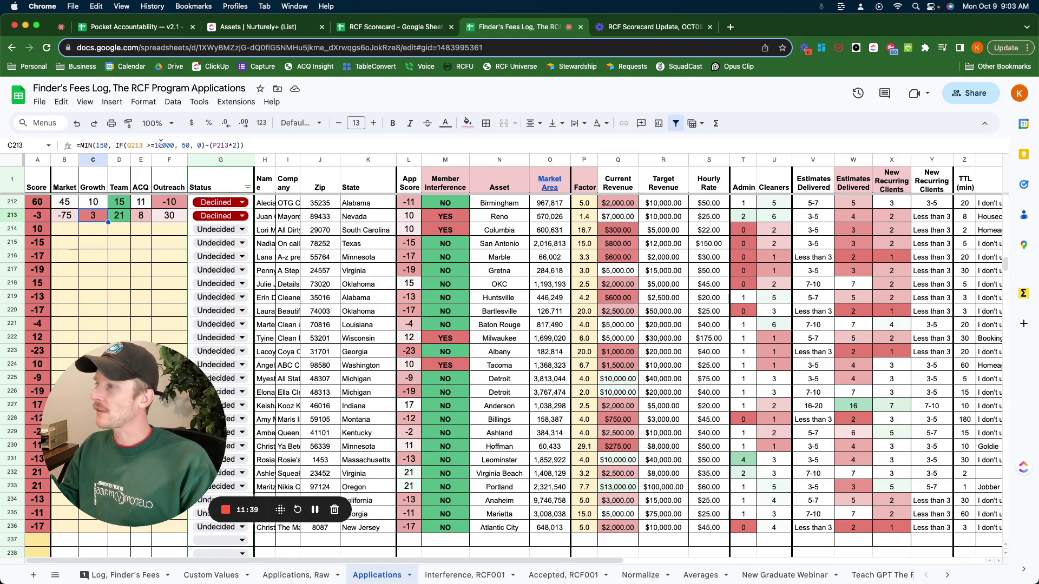
click(139, 269)
click(642, 289)
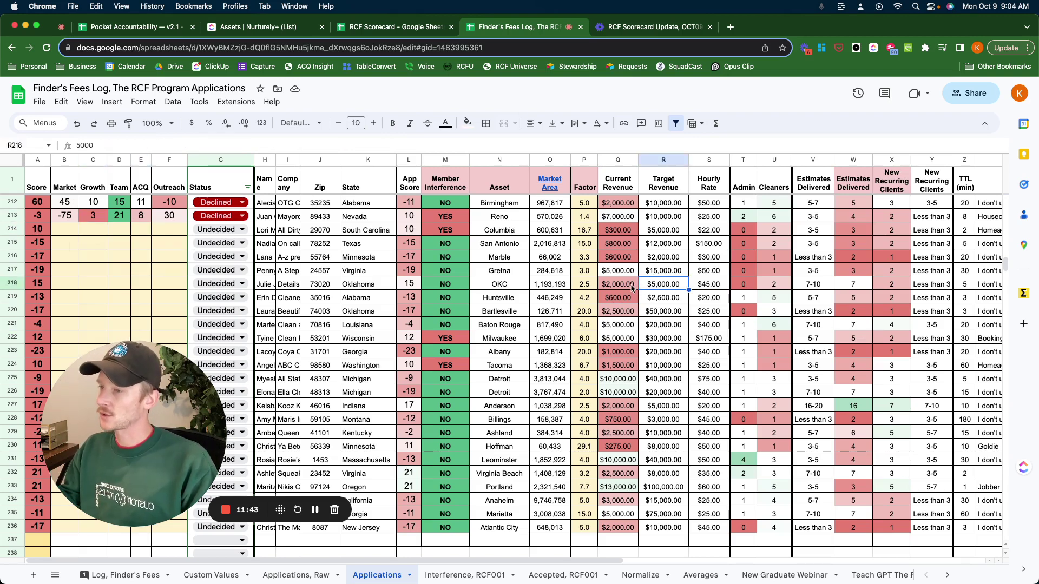
click(631, 288)
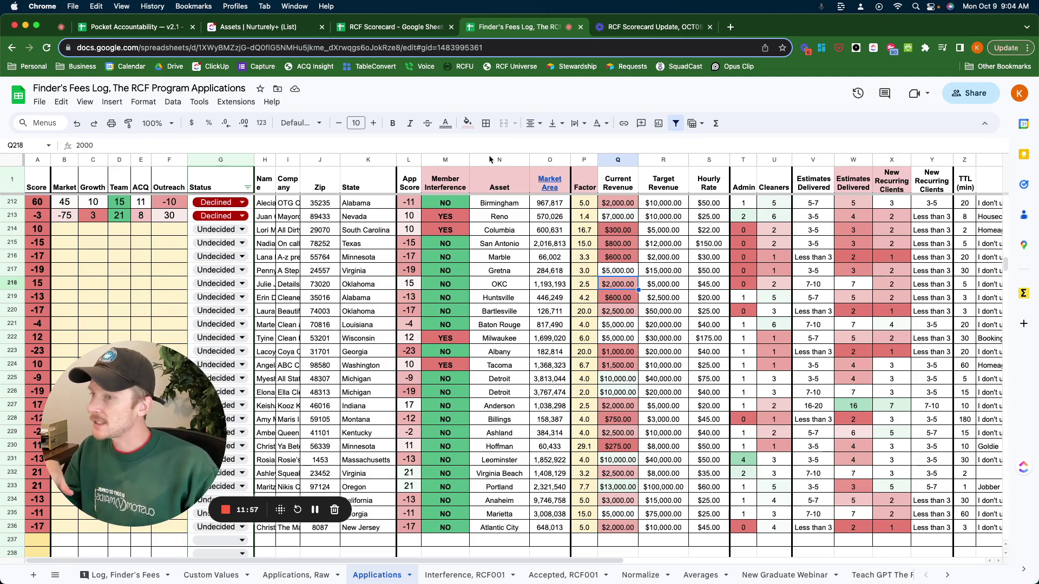
Review the Admin and Cleaners staffing numbers of the undecided applications, including rows 218 to 225 and row 228
click(740, 159)
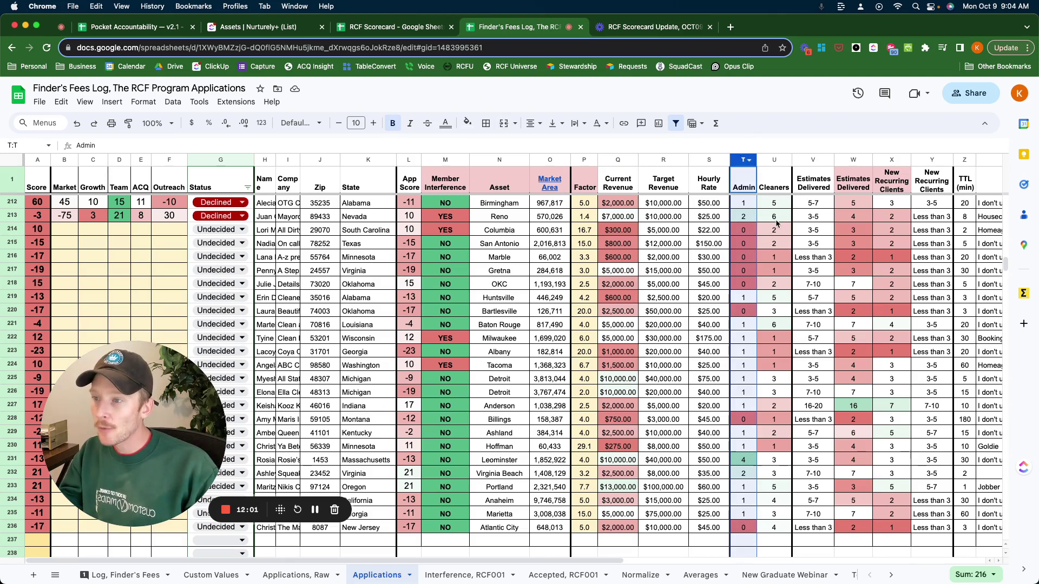
click(773, 351)
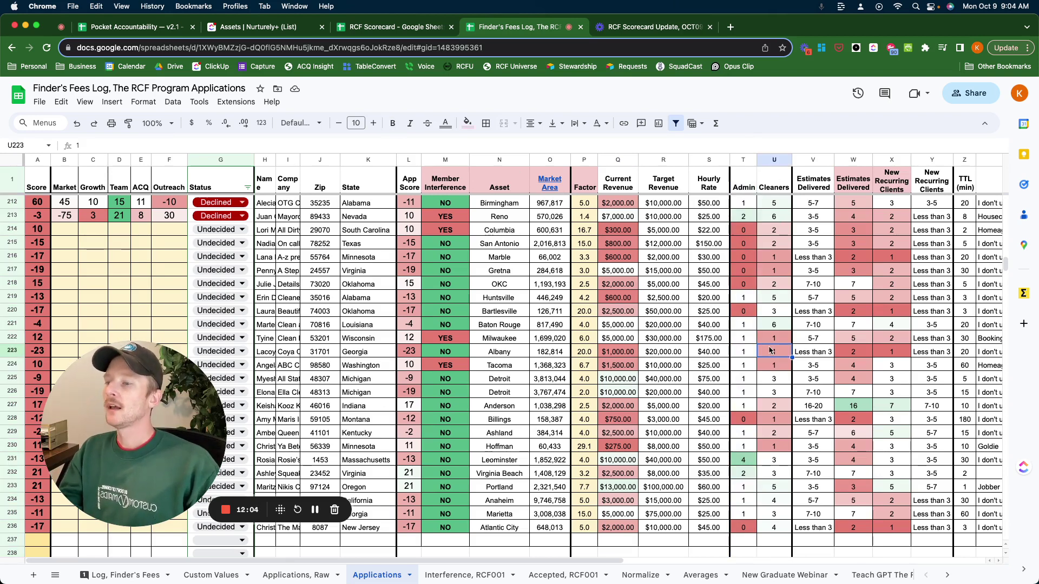
click(759, 421)
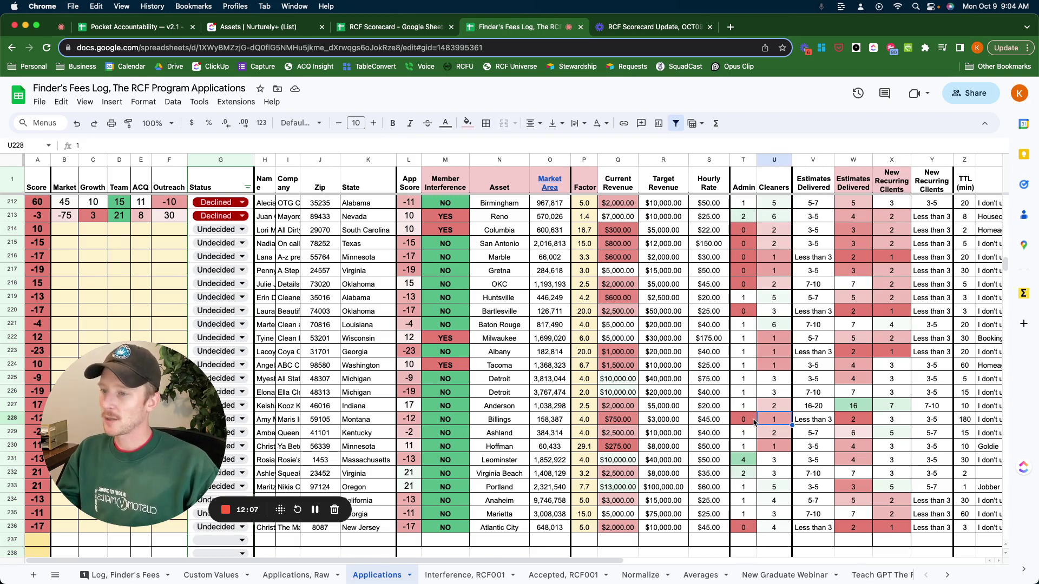
drag(790, 285, 787, 376)
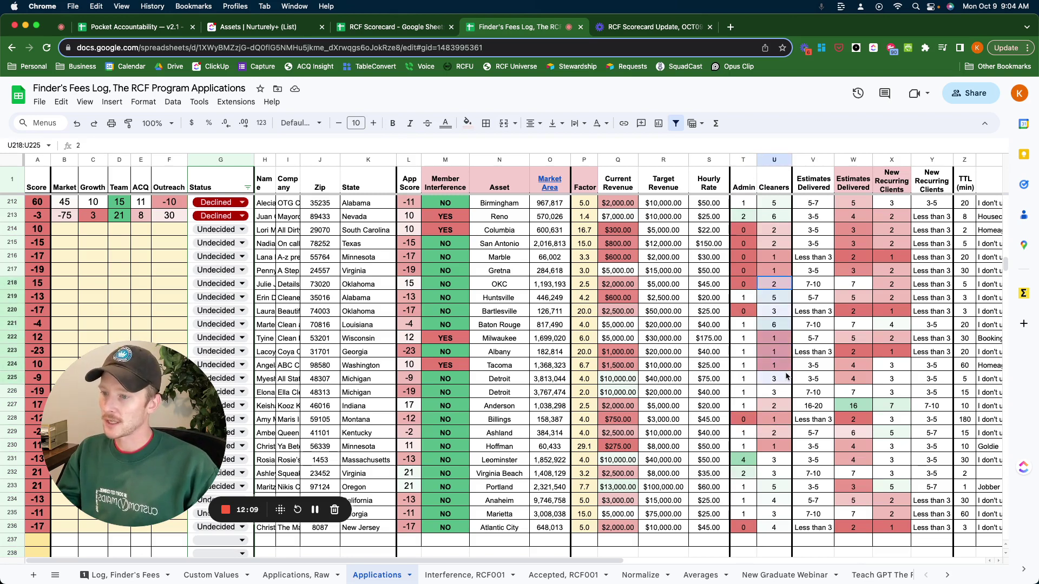
click(784, 355)
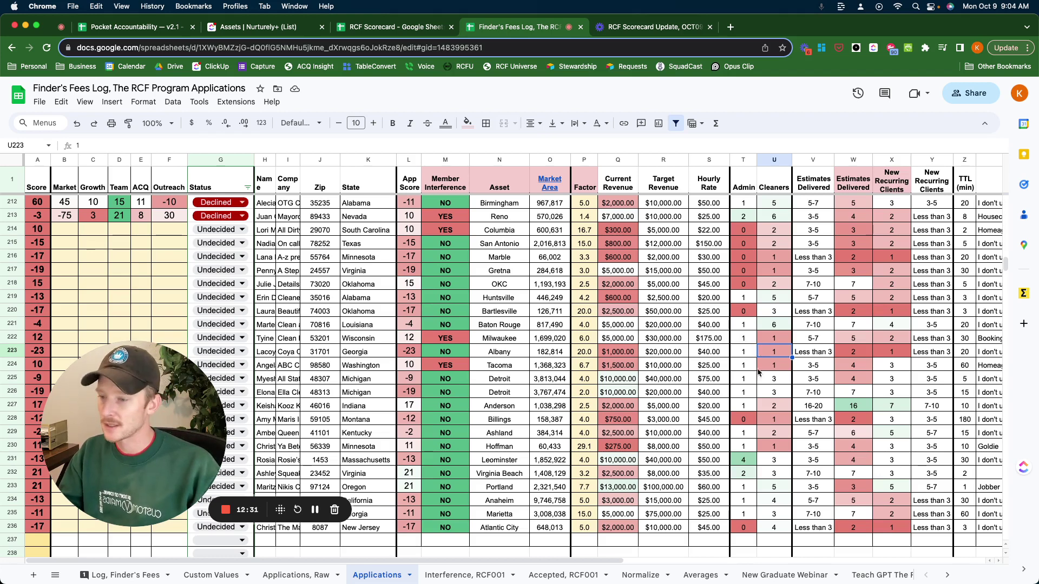
click(743, 258)
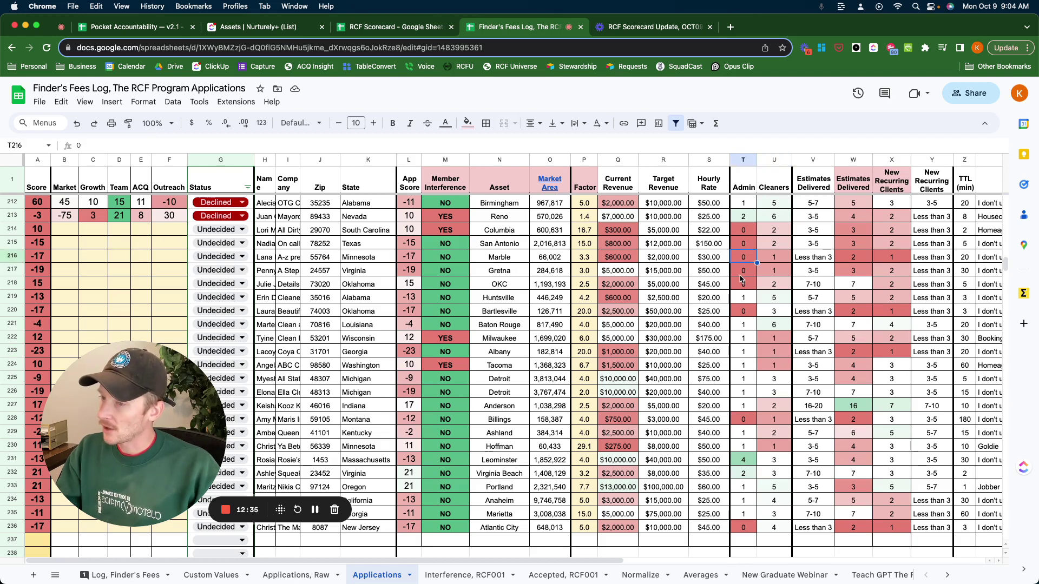
drag(756, 252, 774, 325)
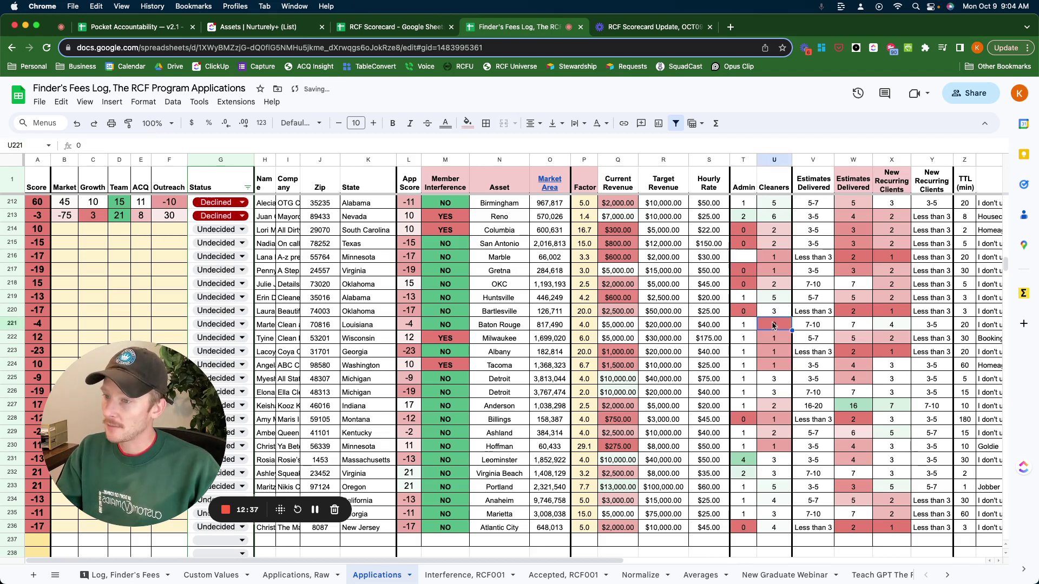
key(super+z)
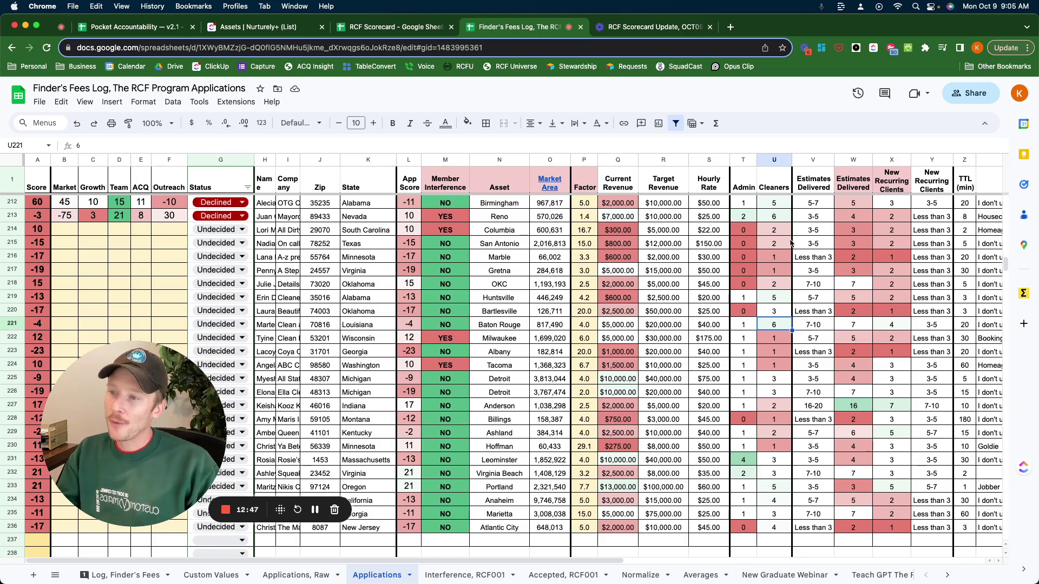
Compare the Estimates Delivered and New Recurring Clients ranges with their numeric counterparts, checking the Anaheim application in row 234 and the Anderson application in row 227
click(828, 183)
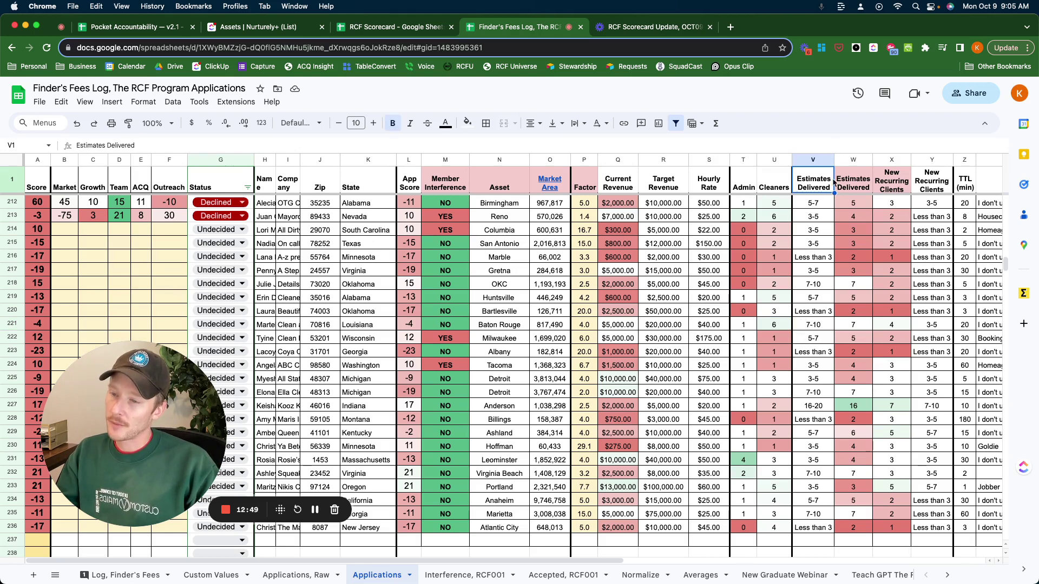
click(914, 187)
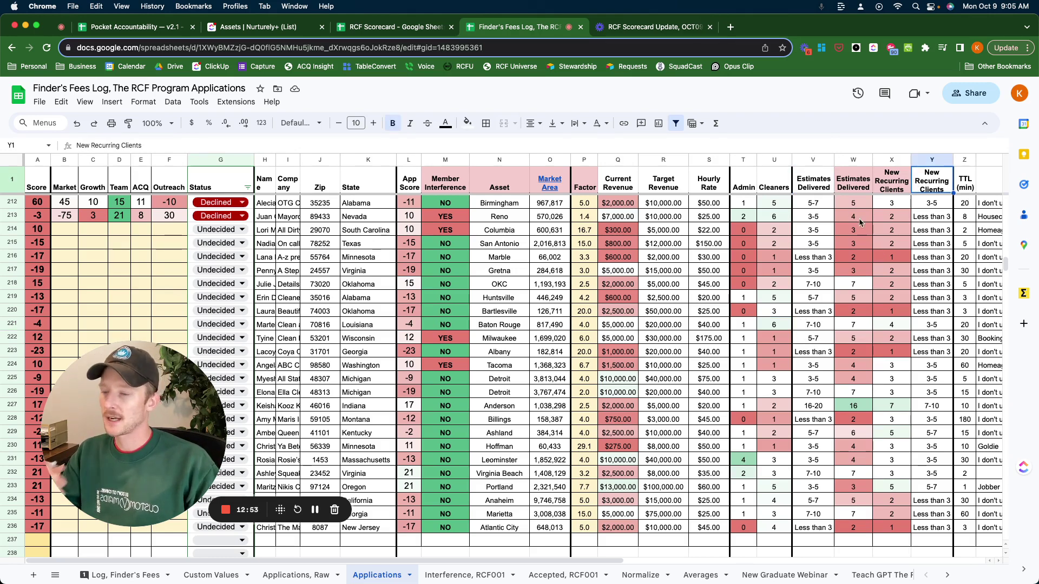
click(828, 241)
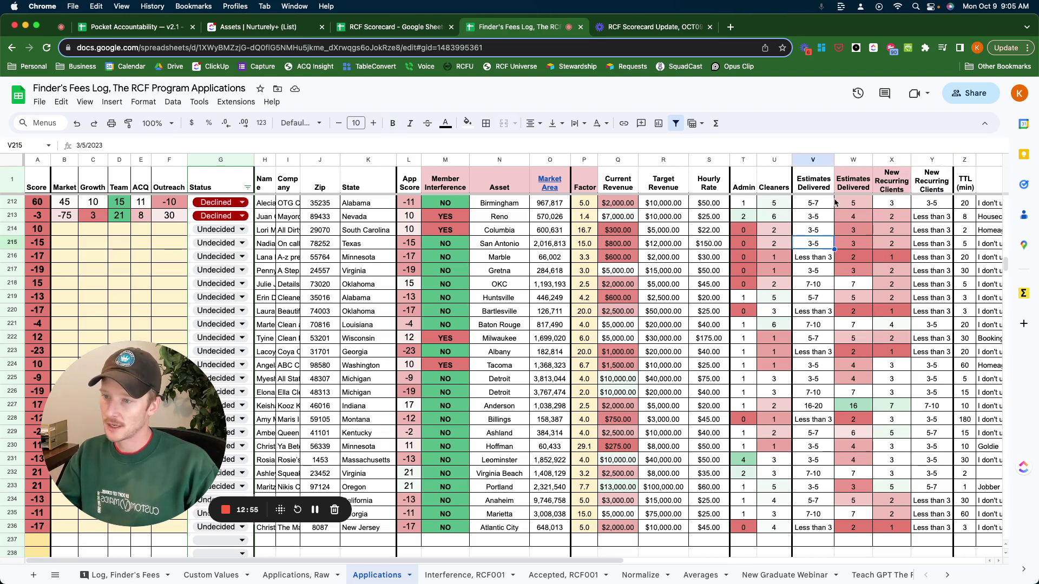
click(853, 160)
click(862, 339)
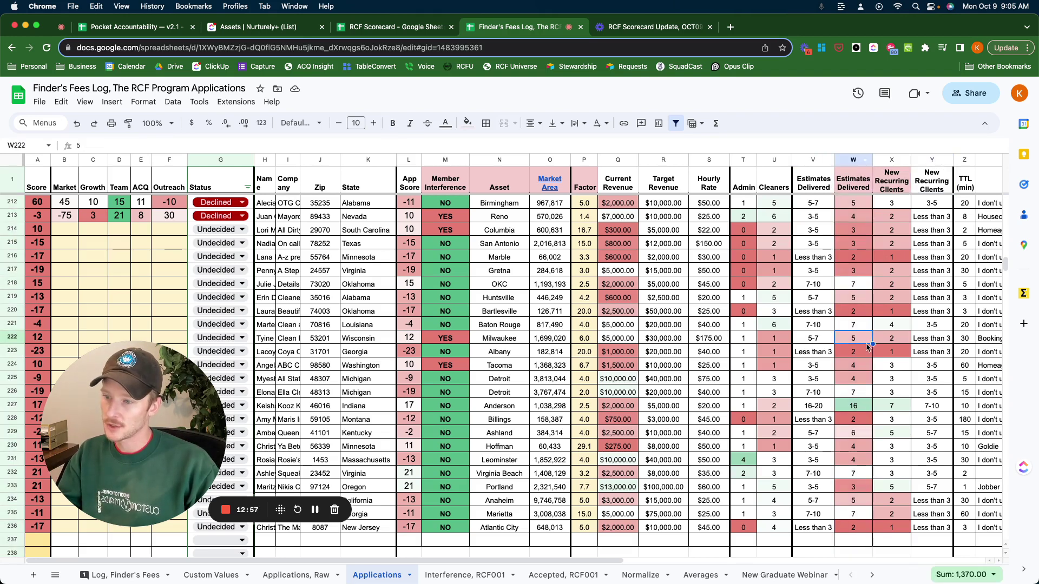
scroll(843, 411, down, 1)
click(825, 488)
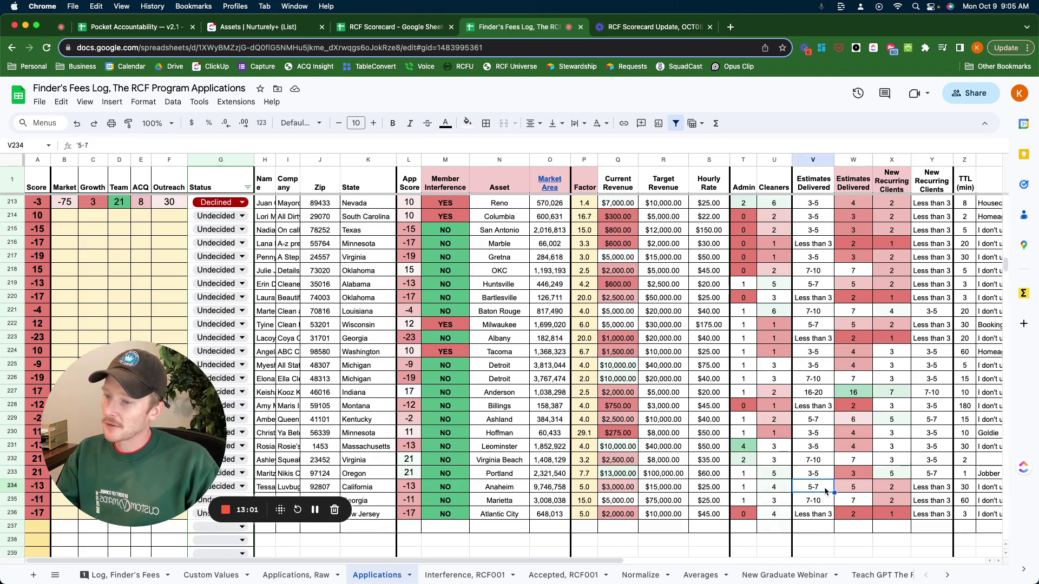
click(931, 488)
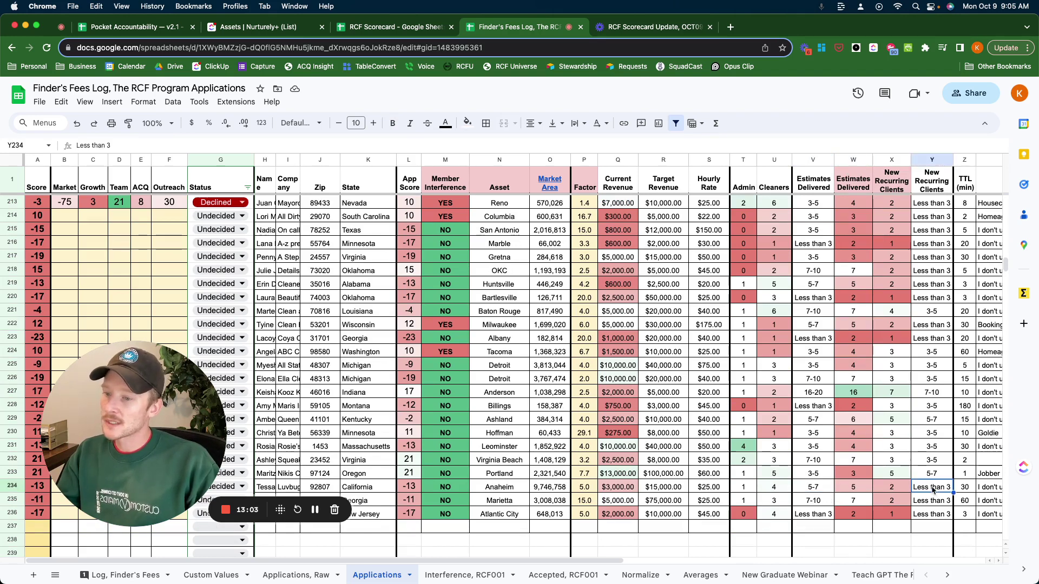
click(867, 490)
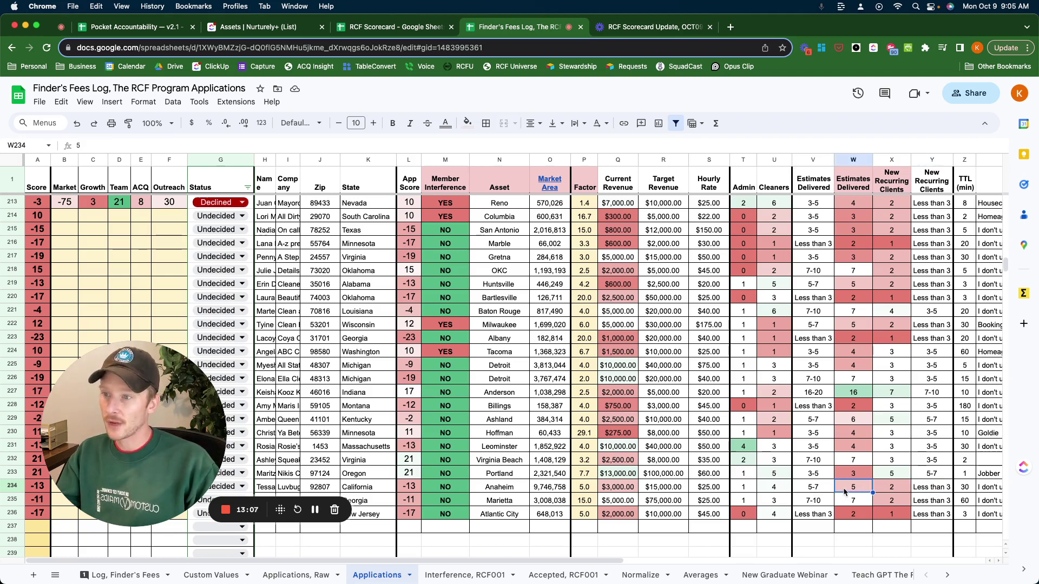
click(876, 488)
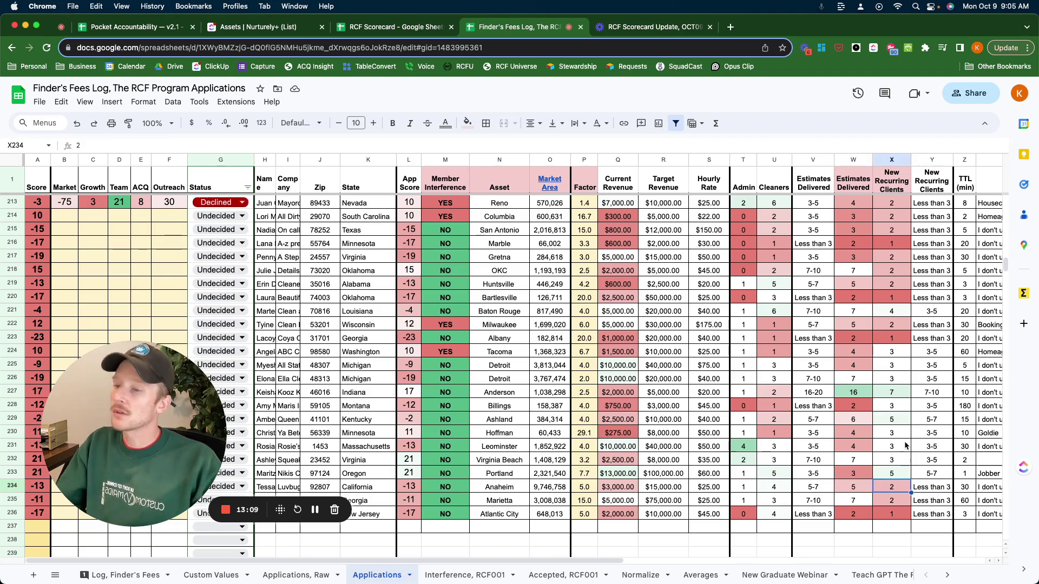
click(821, 396)
click(841, 395)
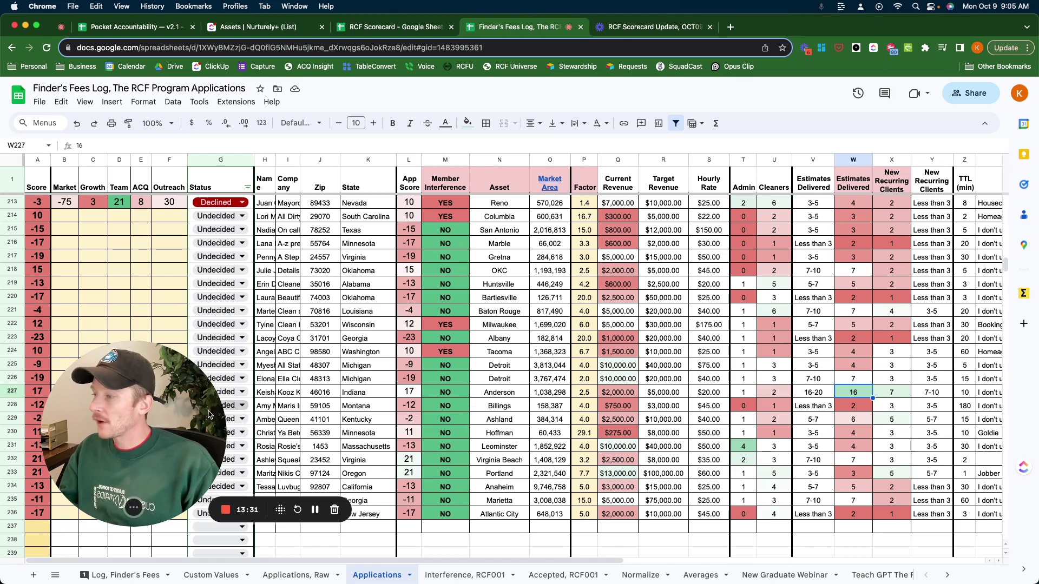
Examine the ACQ score formula of the Indianapolis application in row 201
drag(192, 418, 203, 472)
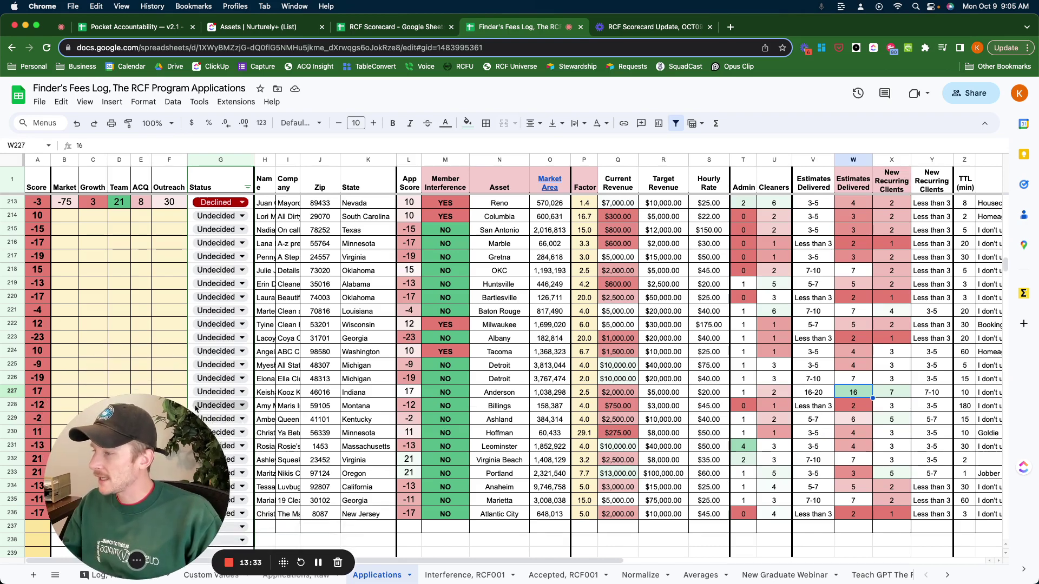
scroll(179, 354, up, 5)
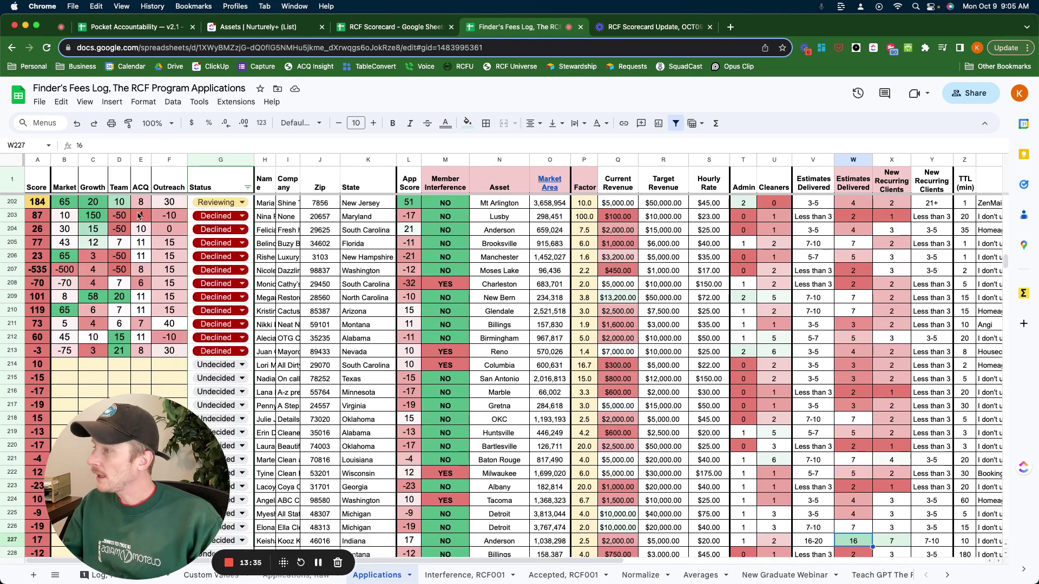
scroll(151, 252, up, 3)
click(146, 245)
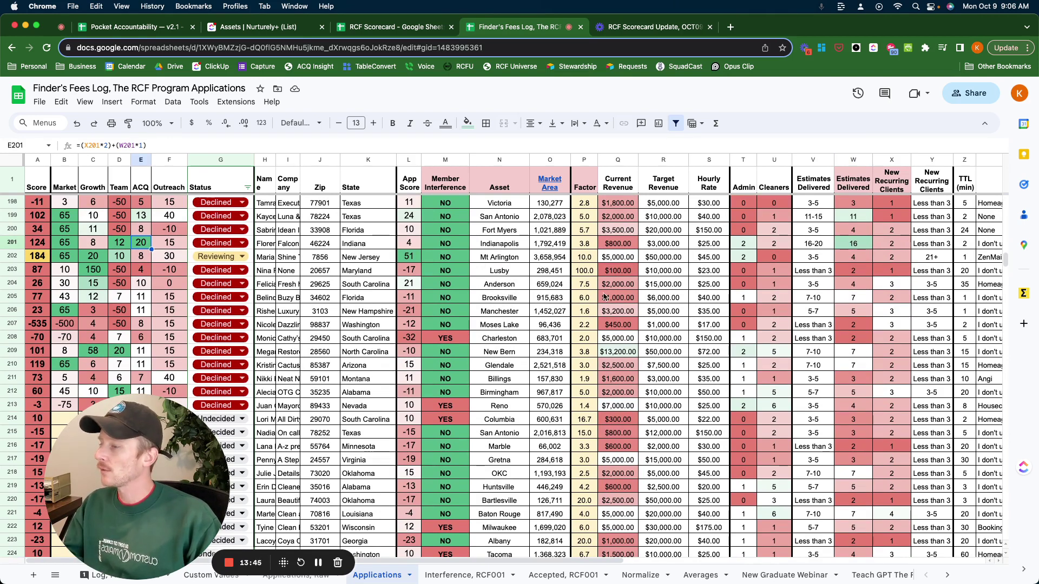
Examine the Outreach and ACQ scores of the Baton Rouge application in row 193, comparing its Estimates Delivered with the Honolulu application in row 194
scroll(233, 312, up, 3)
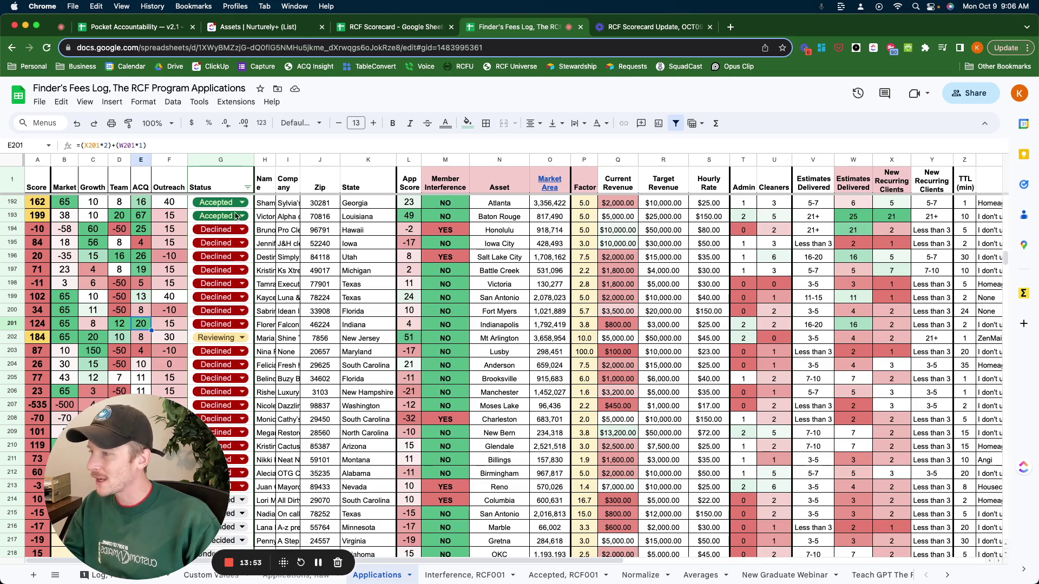
click(273, 217)
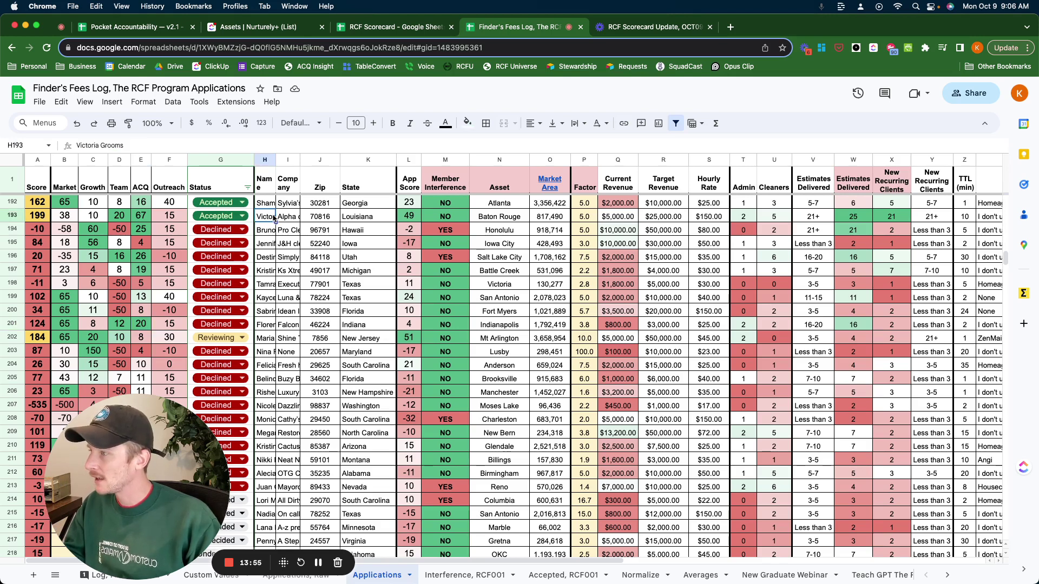
click(161, 218)
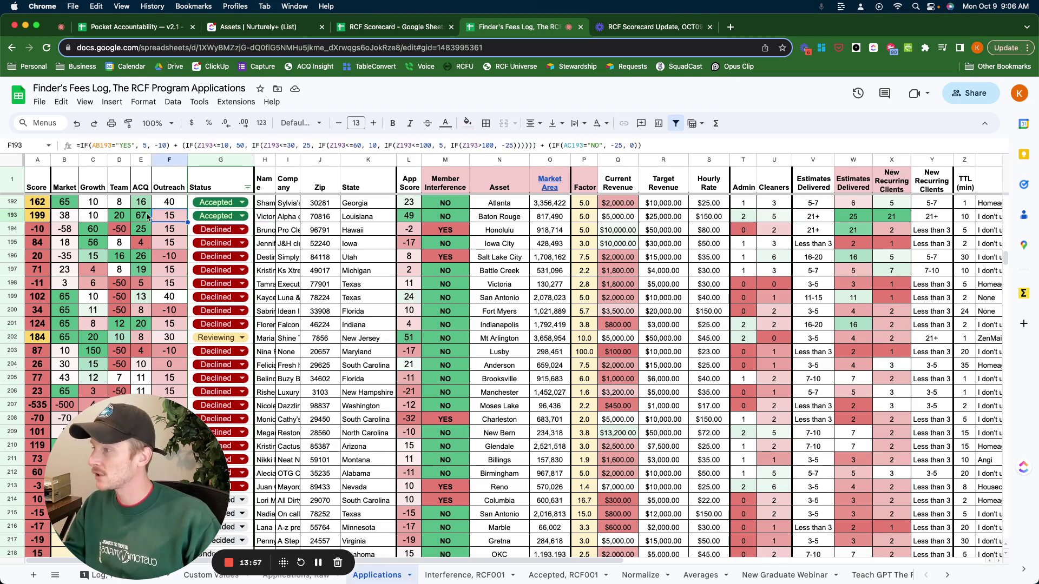
click(140, 217)
click(847, 218)
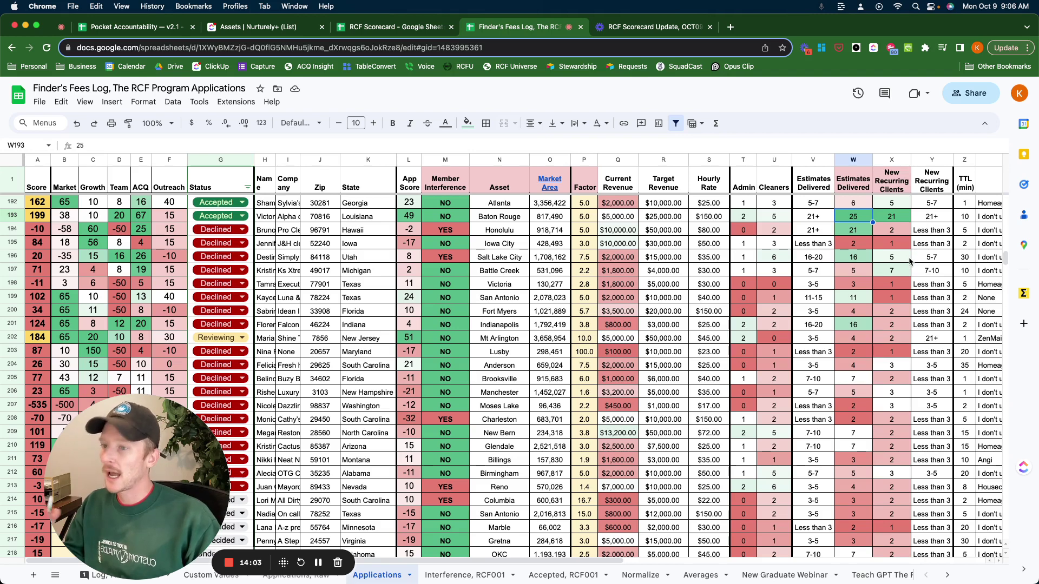
click(860, 232)
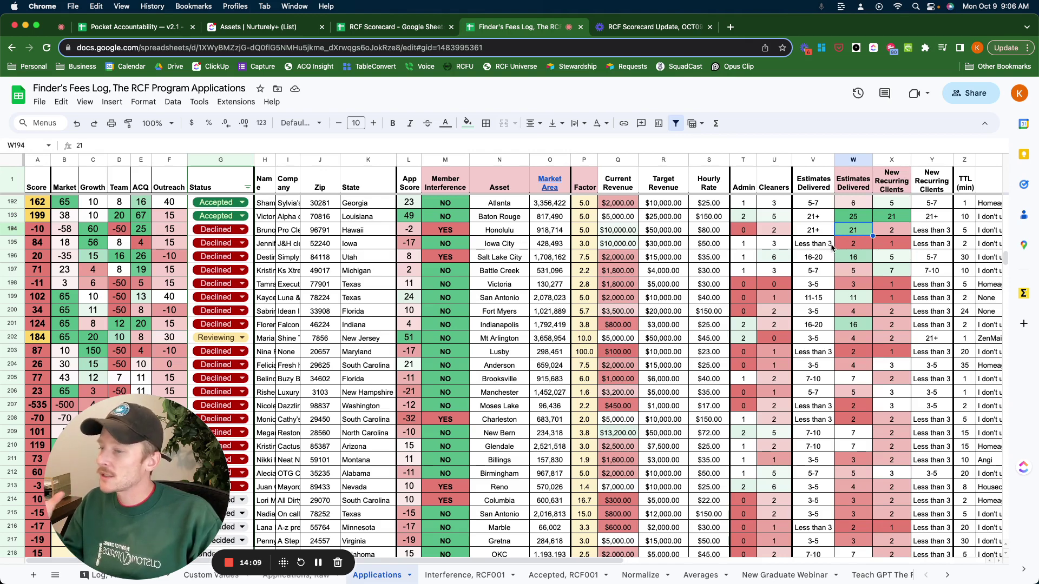
Review the numeric Estimates Delivered and New Recurring Clients values of the undecided applications in rows 214 to 236
scroll(833, 253, right, 2)
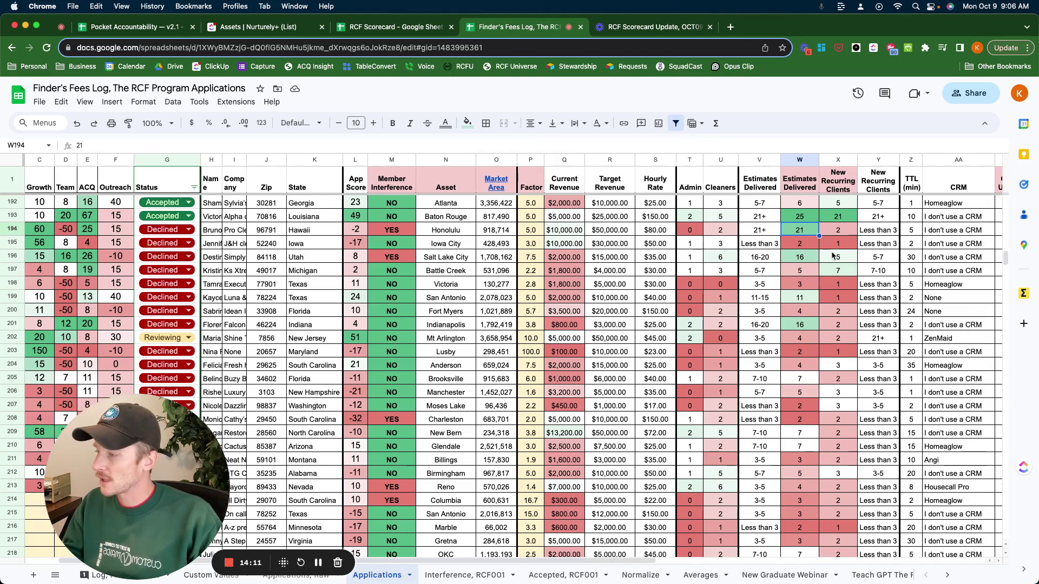
scroll(831, 259, down, 5)
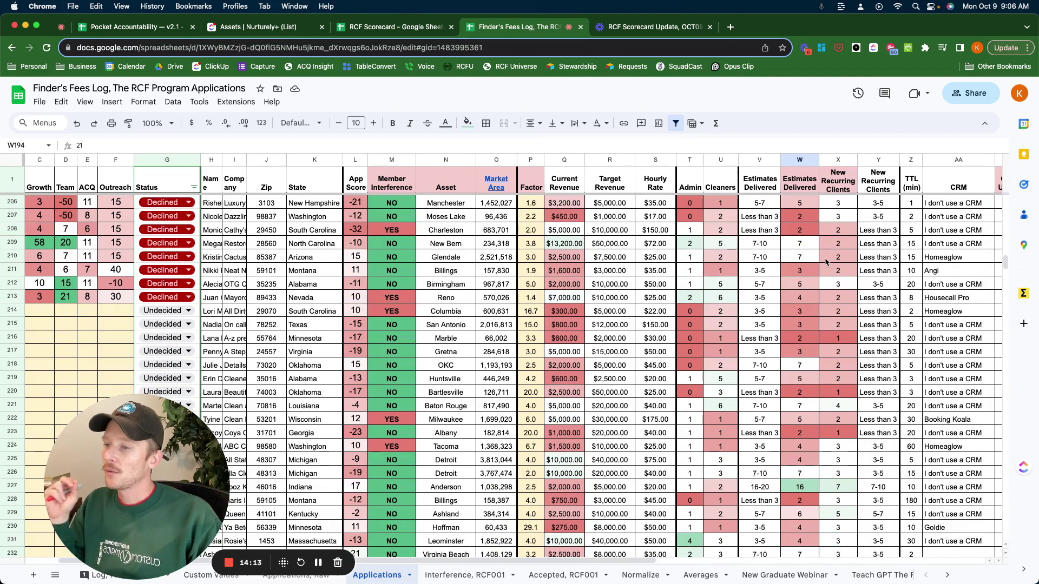
scroll(826, 262, down, 4)
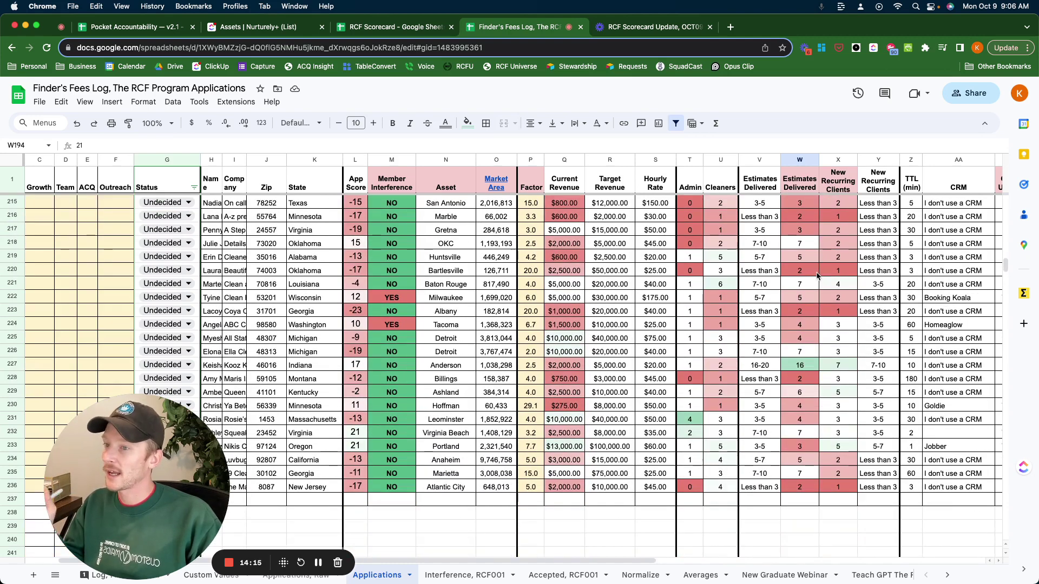
scroll(814, 276, up, 1)
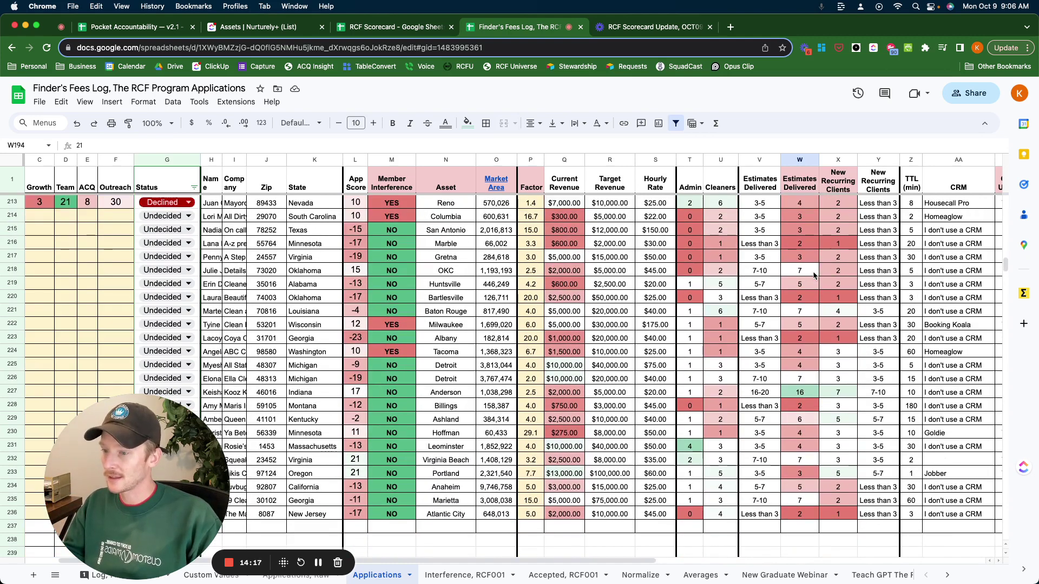
scroll(814, 276, up, 2)
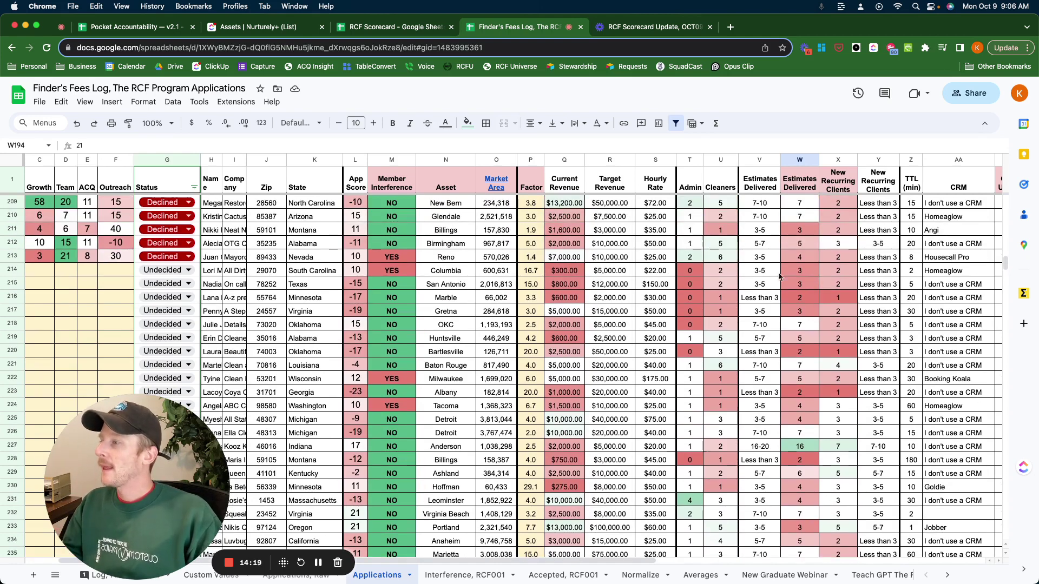
scroll(498, 271, left, 2)
Examine the Outreach formula of the Reno application in row 213 and the TTL minutes in rows 209 to 212
click(184, 257)
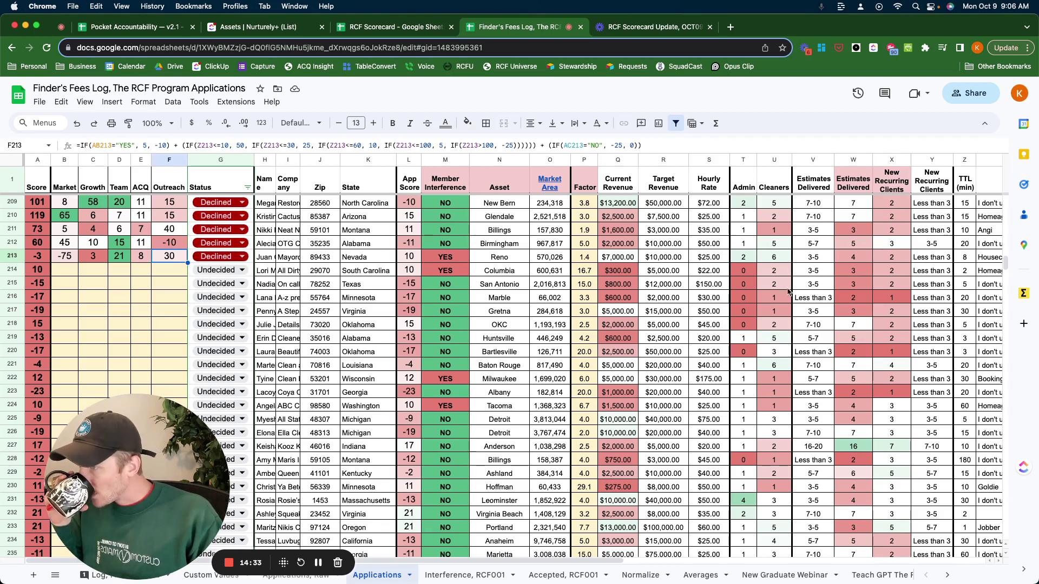
scroll(768, 292, right, 5)
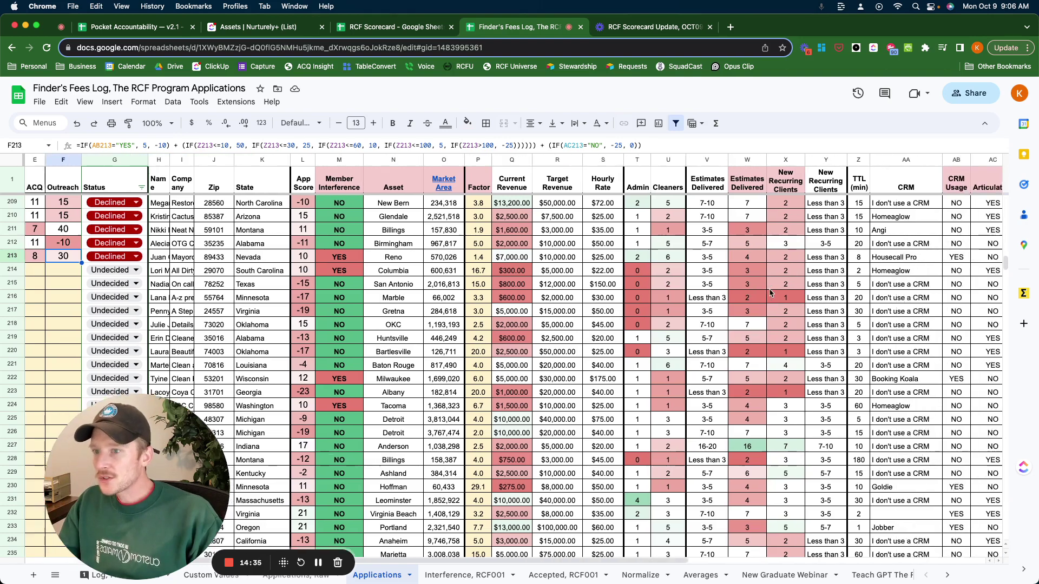
right_click(801, 164)
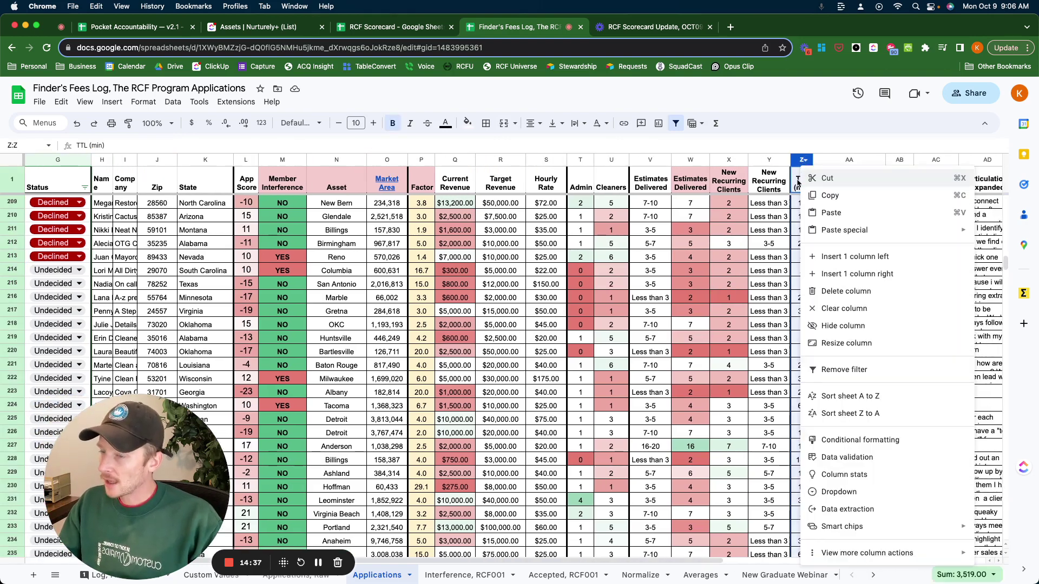
key(Escape)
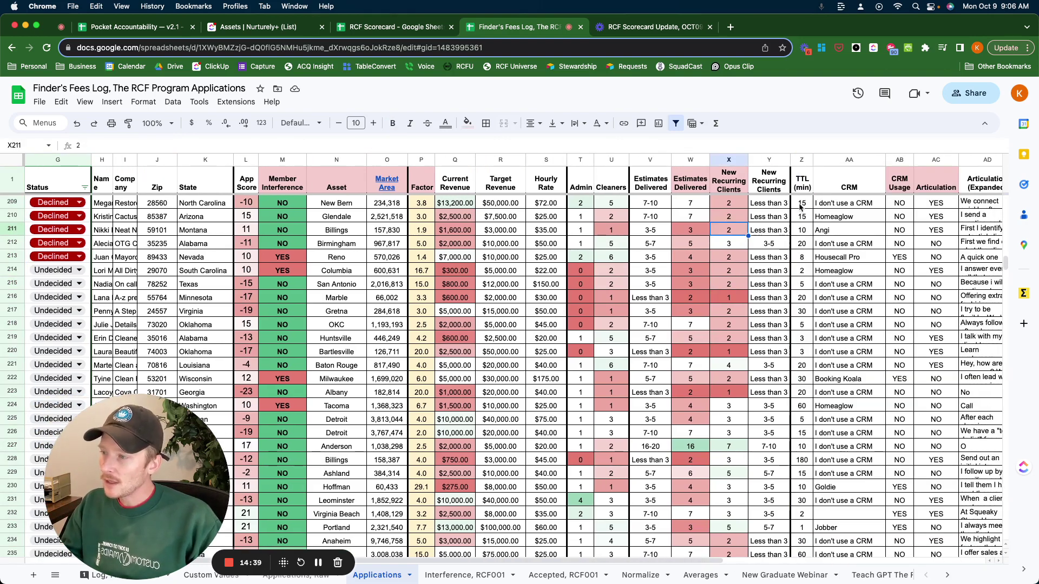
drag(801, 204, 804, 243)
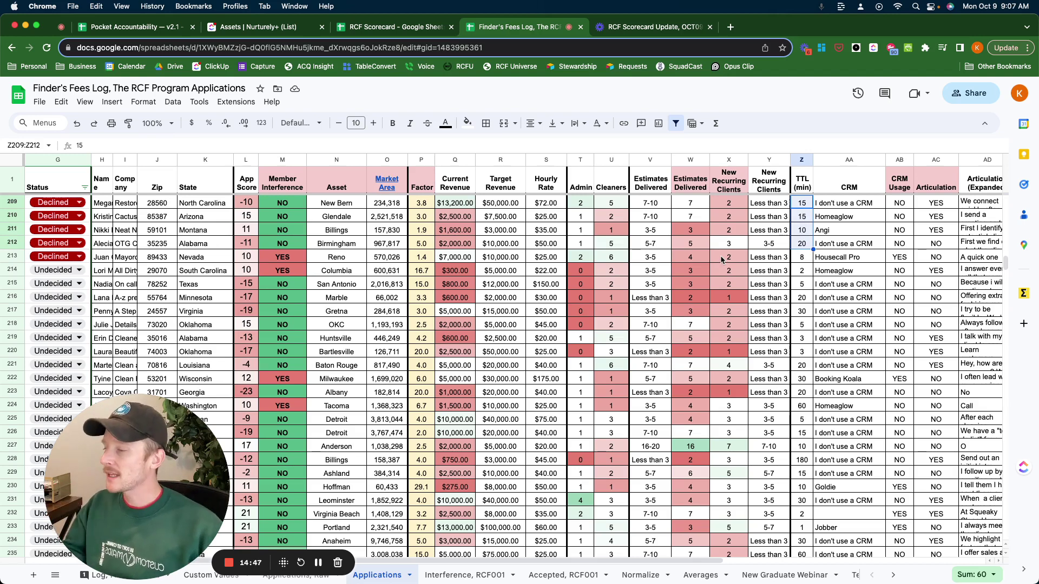
click(805, 207)
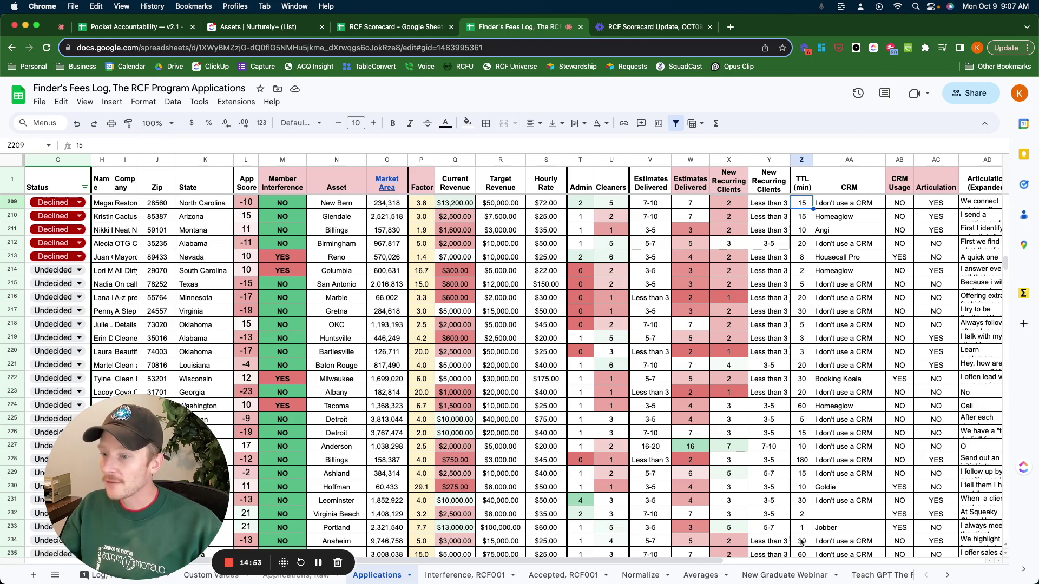
Review the TTL minutes of the undecided applications, checking the Billings application in row 228
scroll(802, 536, down, 4)
scroll(833, 373, left, 1)
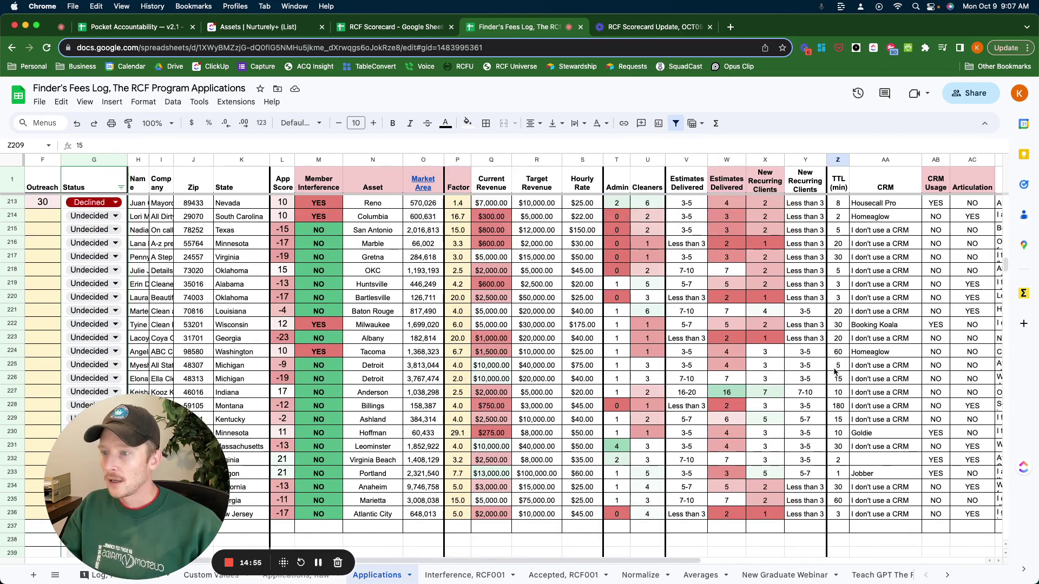
scroll(834, 372, up, 5)
scroll(838, 460, down, 3)
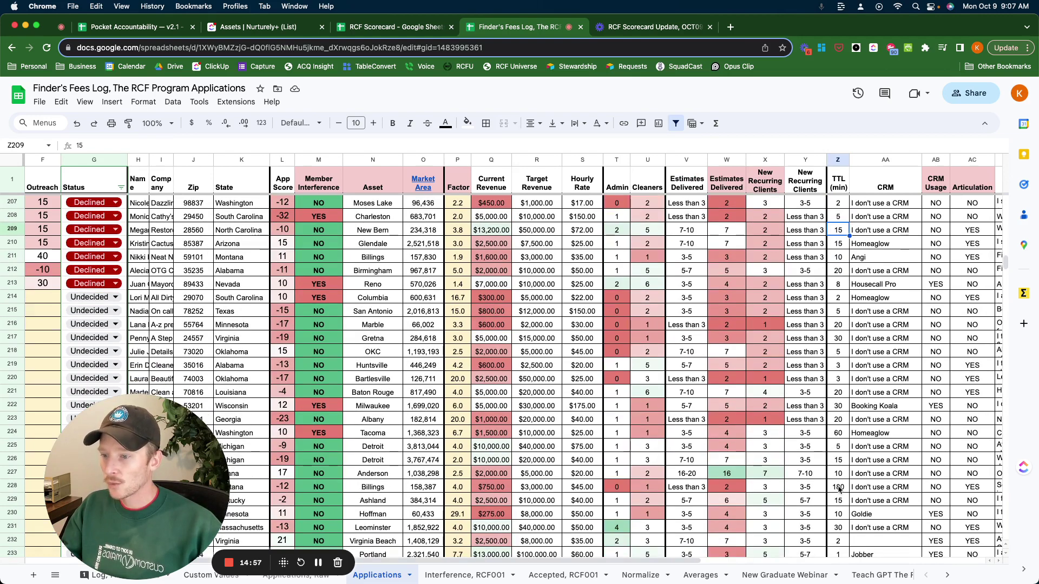
click(839, 487)
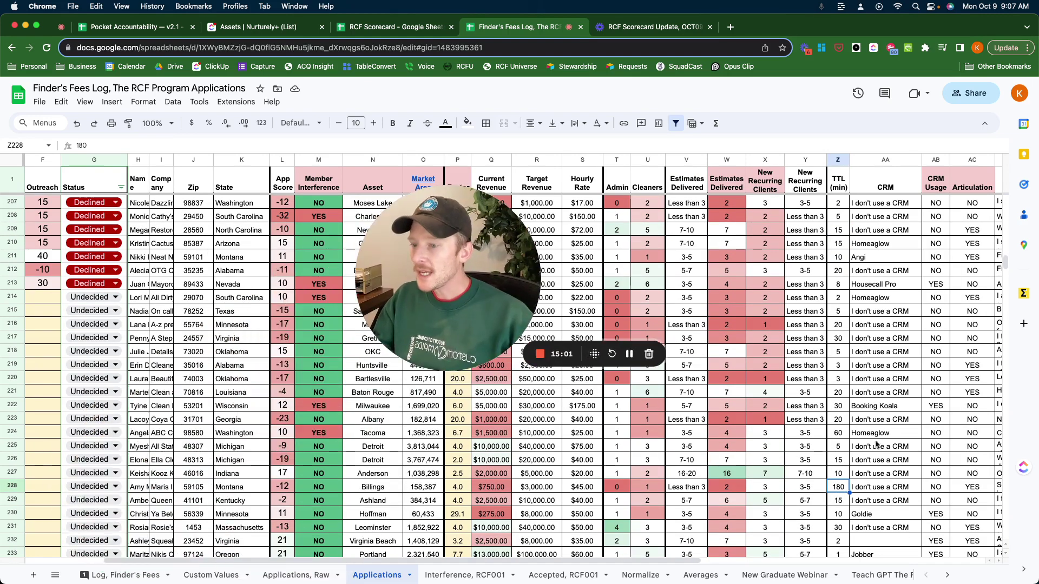
Look over the CRM column and the Articulation (Expanded) column
click(873, 190)
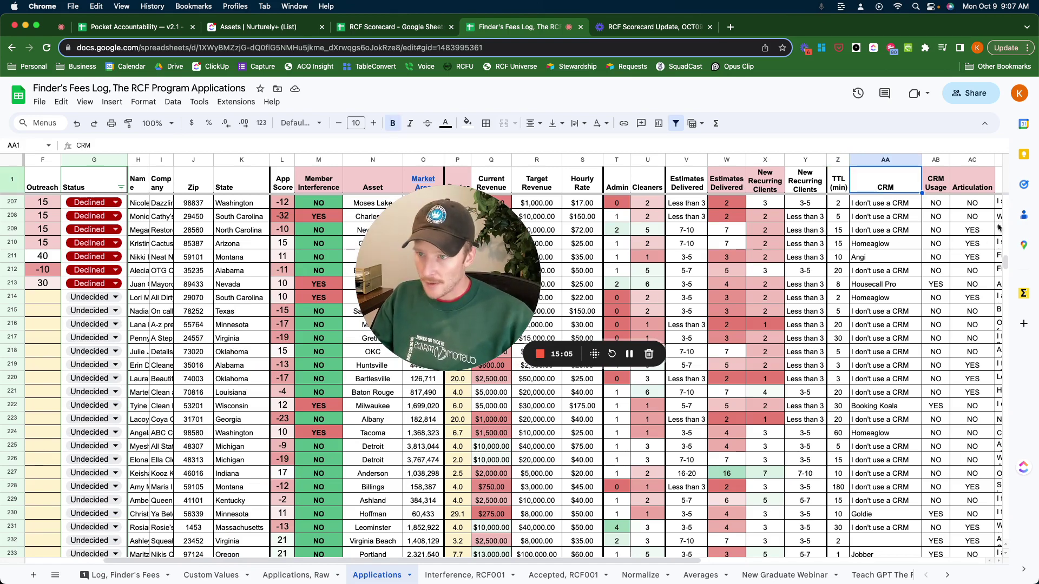
scroll(954, 228, right, 5)
click(893, 184)
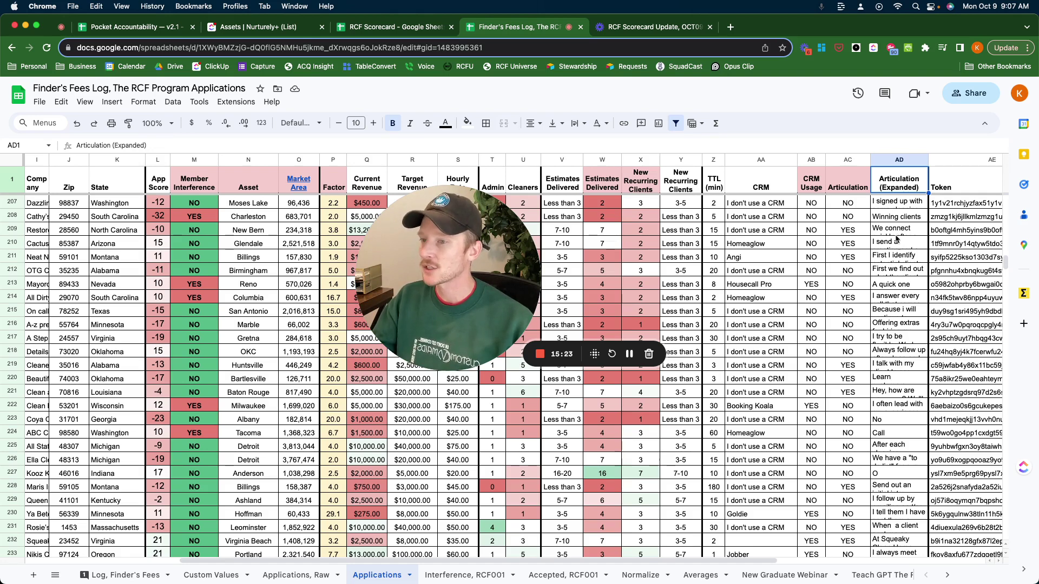
Read the expanded articulation answers in rows 207, 220, 223 to 225 and 227
click(901, 203)
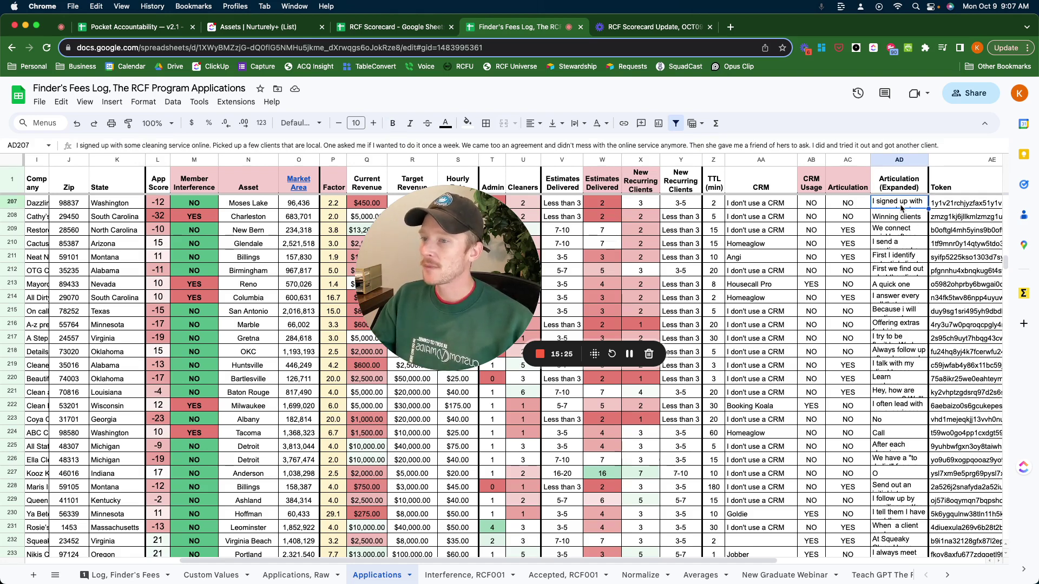
double_click(902, 206)
click(889, 475)
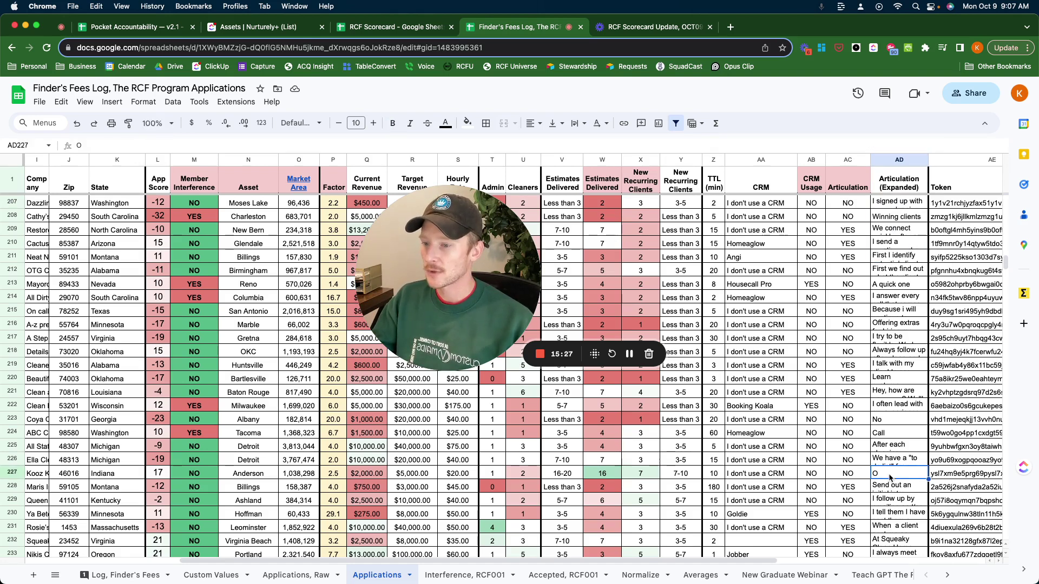
click(887, 422)
click(891, 433)
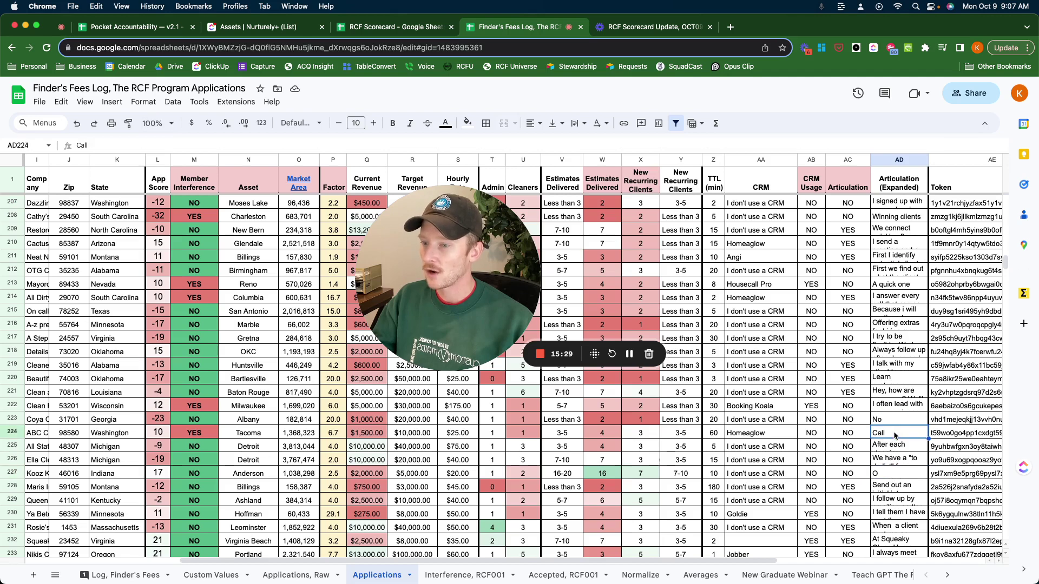
click(896, 447)
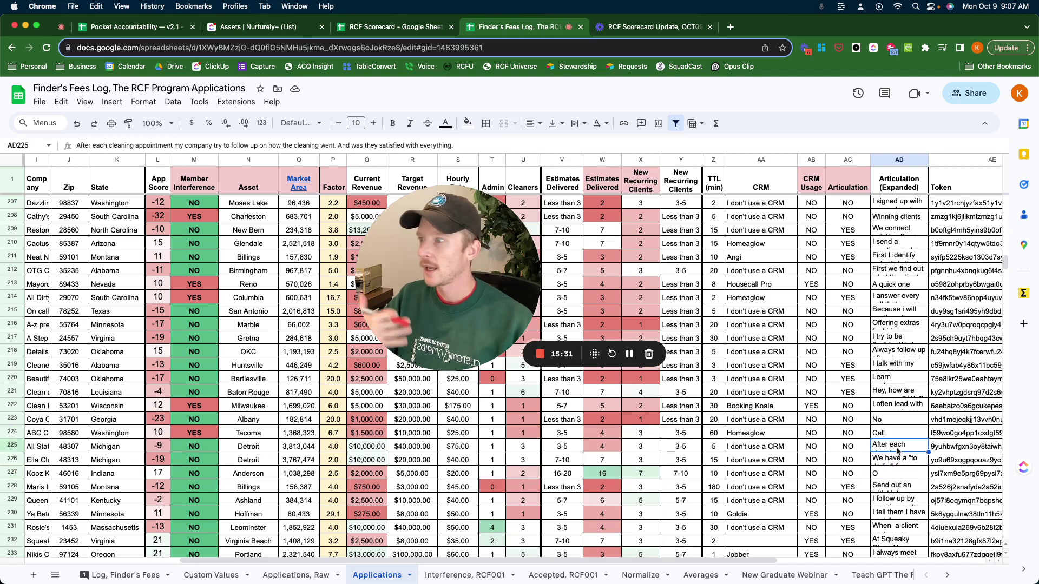
double_click(882, 380)
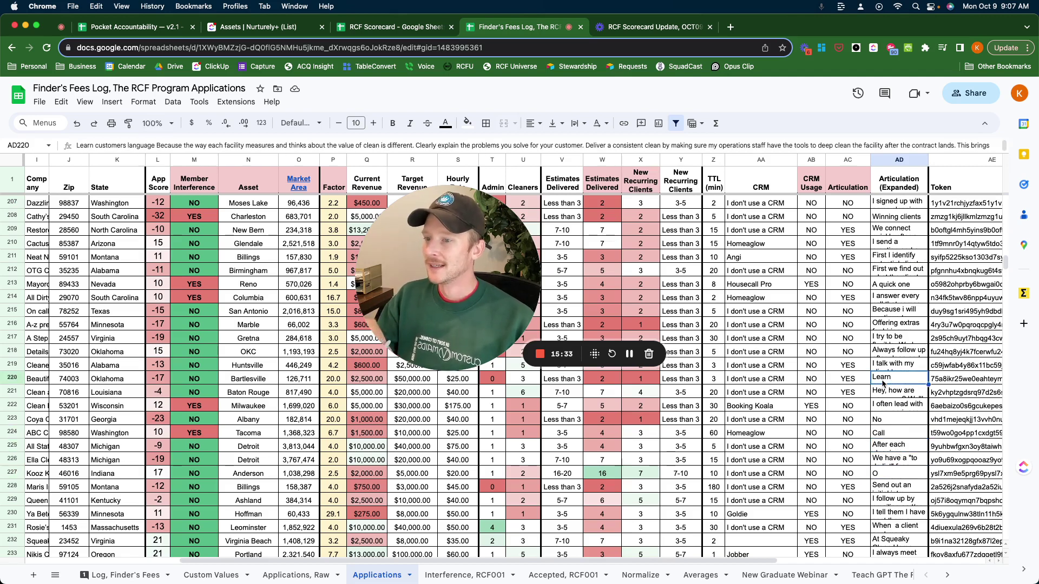
Check the Articulation values of the undecided applications, including Milwaukee in row 222 and Detroit in row 225
click(834, 406)
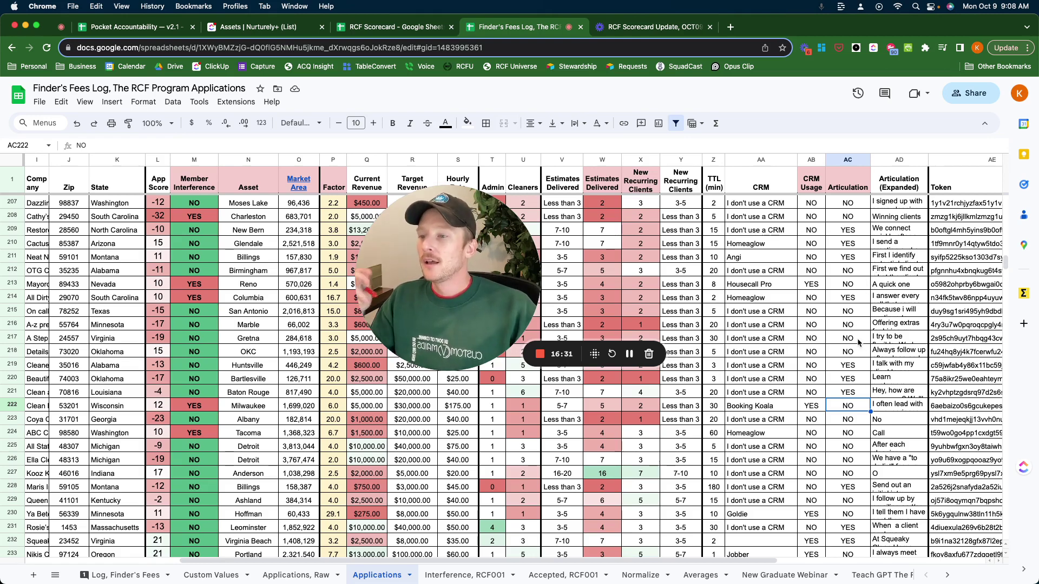
scroll(850, 336, down, 2)
scroll(850, 335, down, 2)
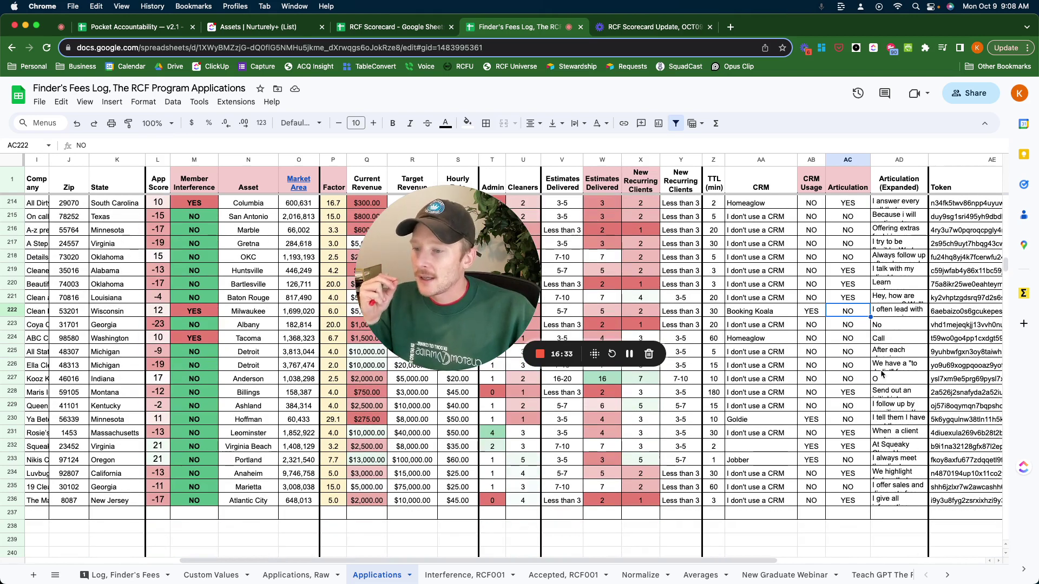
click(853, 353)
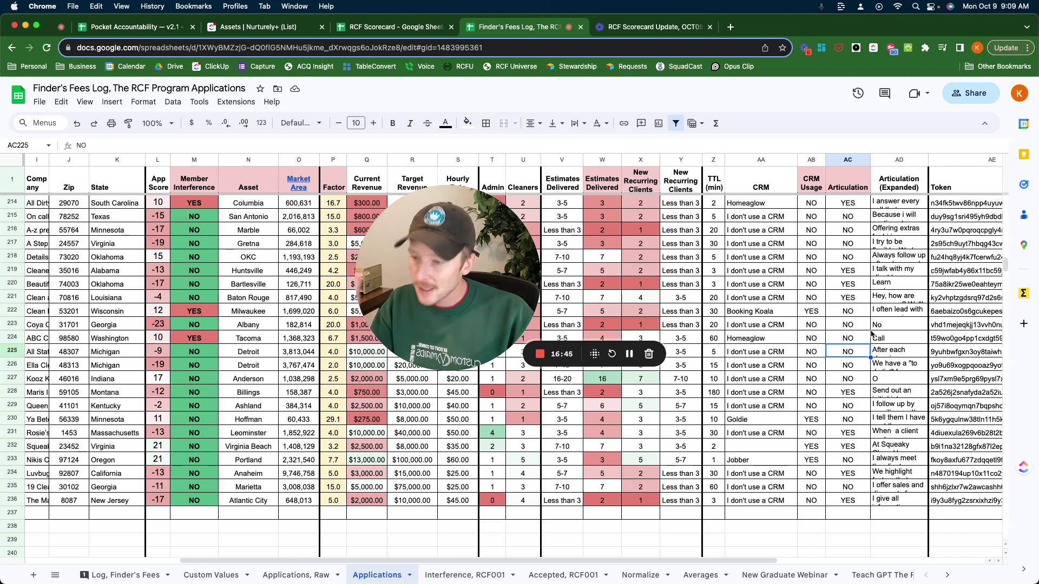
Enter Thumbtack as the CRM of the Virginia Beach application in row 232 and check the CRM Usage in row 233
click(778, 433)
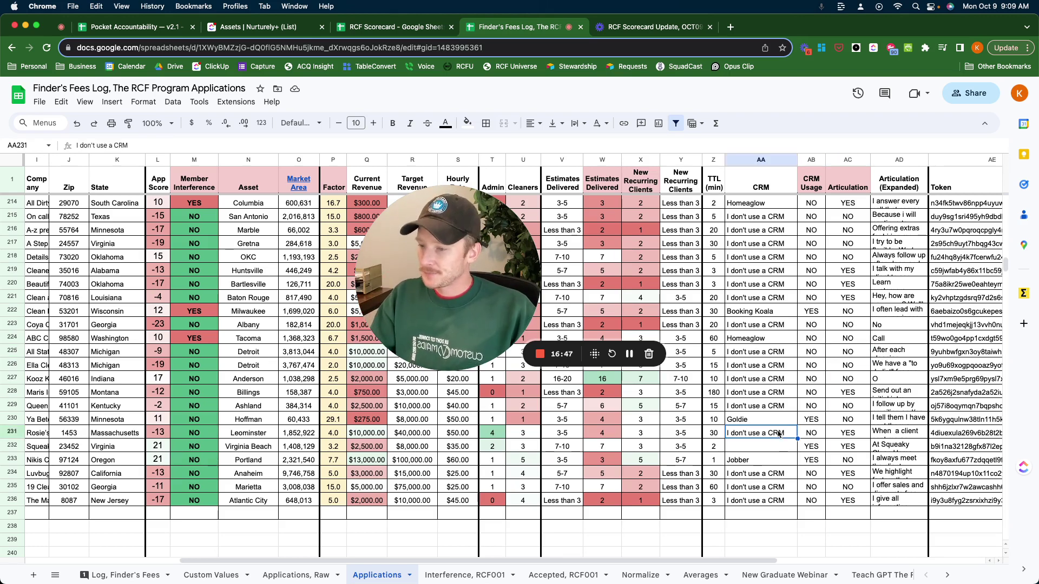
click(759, 446)
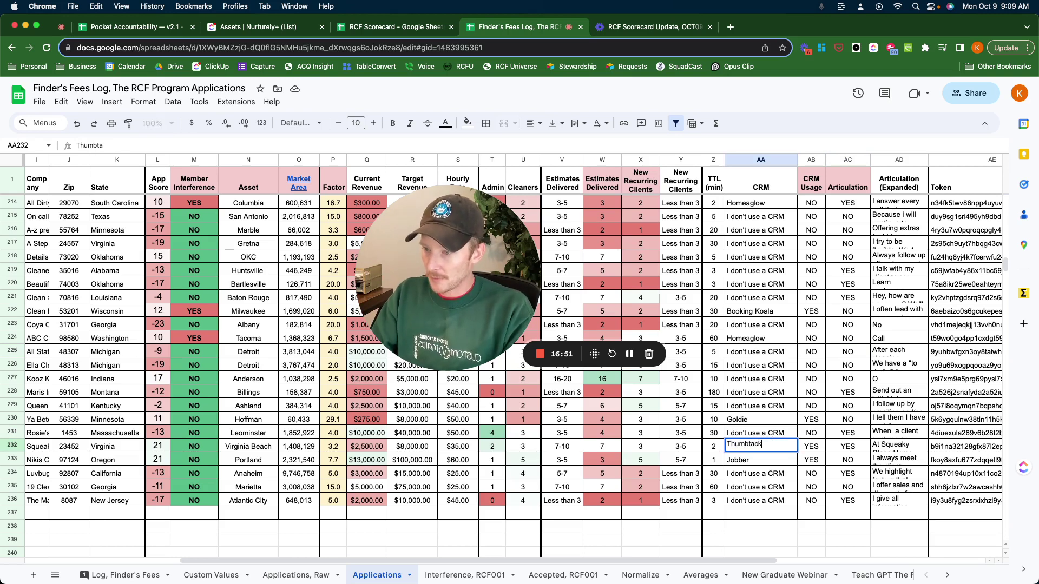
key(Return)
click(811, 460)
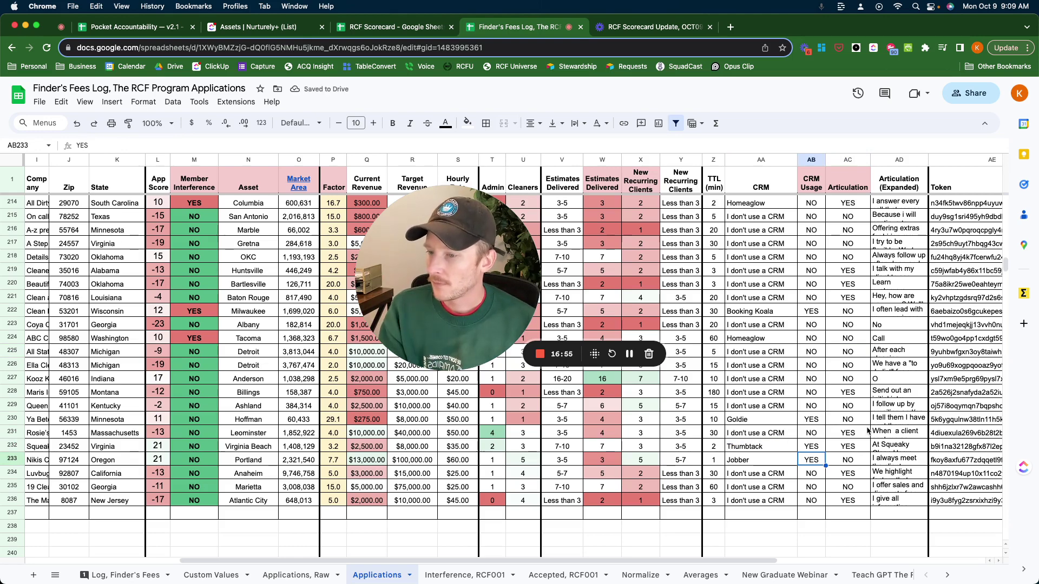
Look over the columns from CRM to Comments From The Board, and compare Score with App Score for the undecided applications
scroll(867, 431, right, 1)
scroll(867, 424, right, 5)
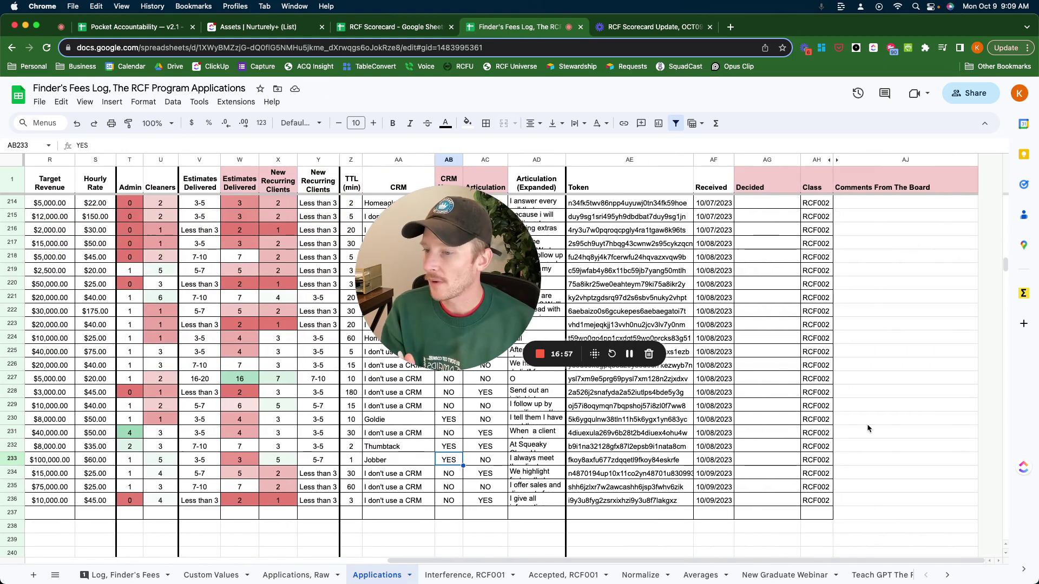
scroll(751, 407, left, 7)
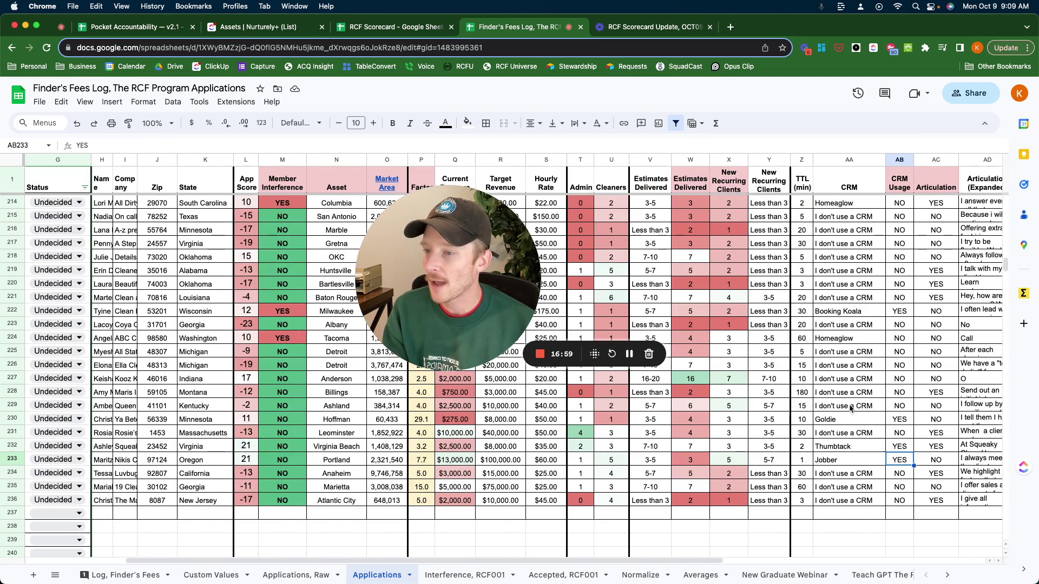
click(838, 393)
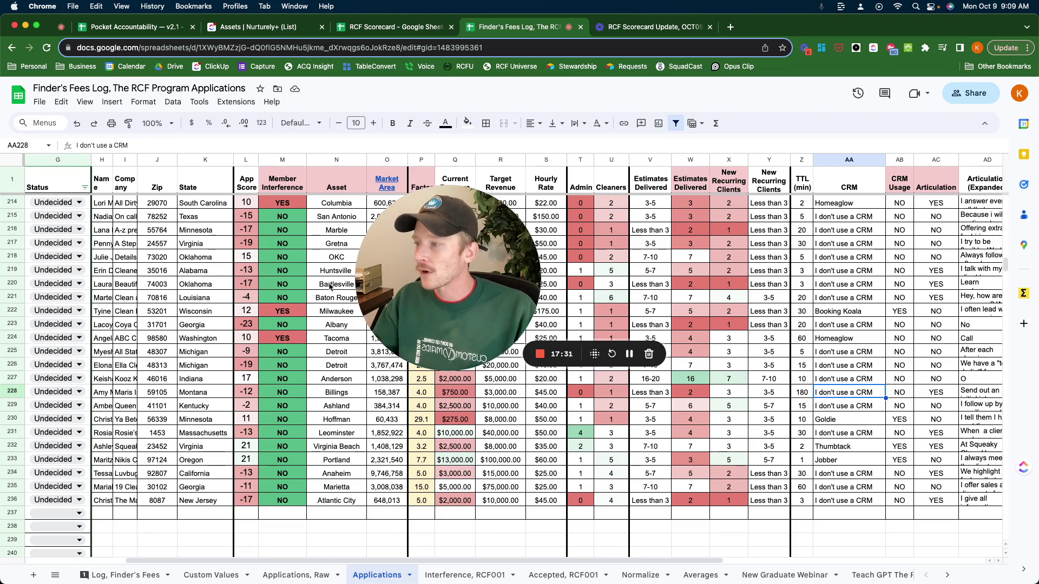
scroll(325, 328, left, 3)
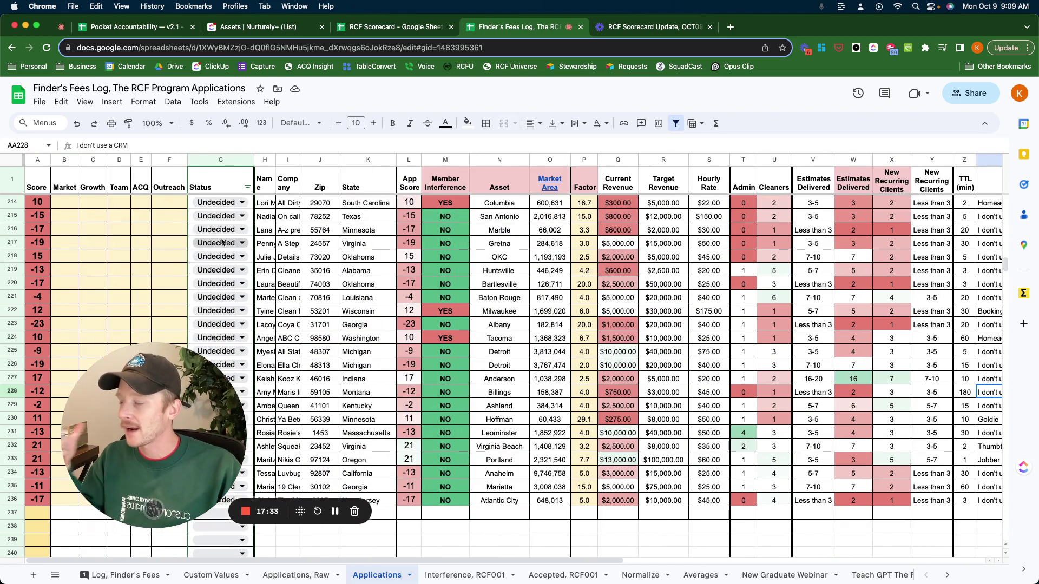
scroll(269, 278, up, 1)
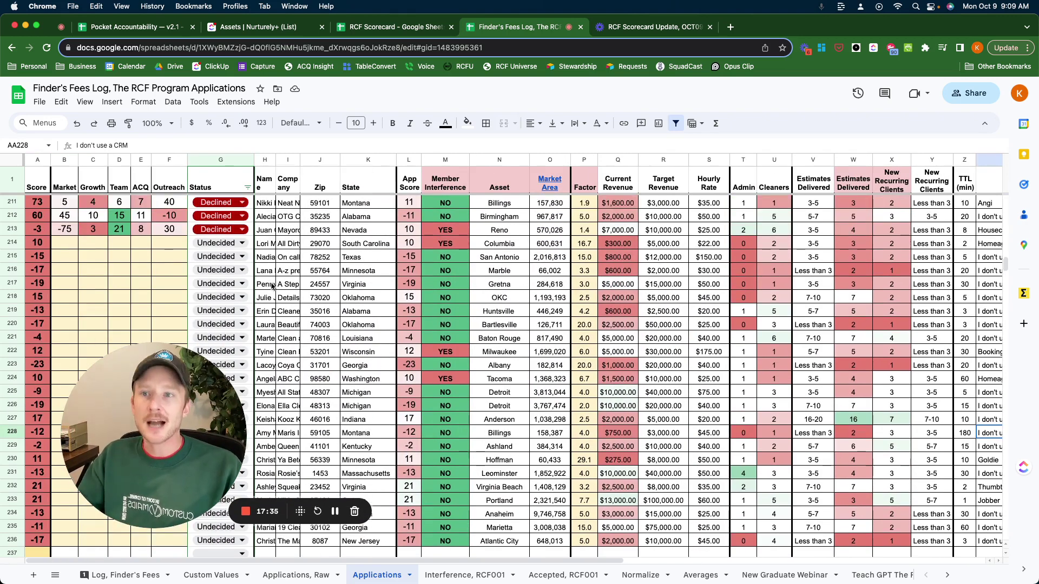
drag(106, 420, 112, 488)
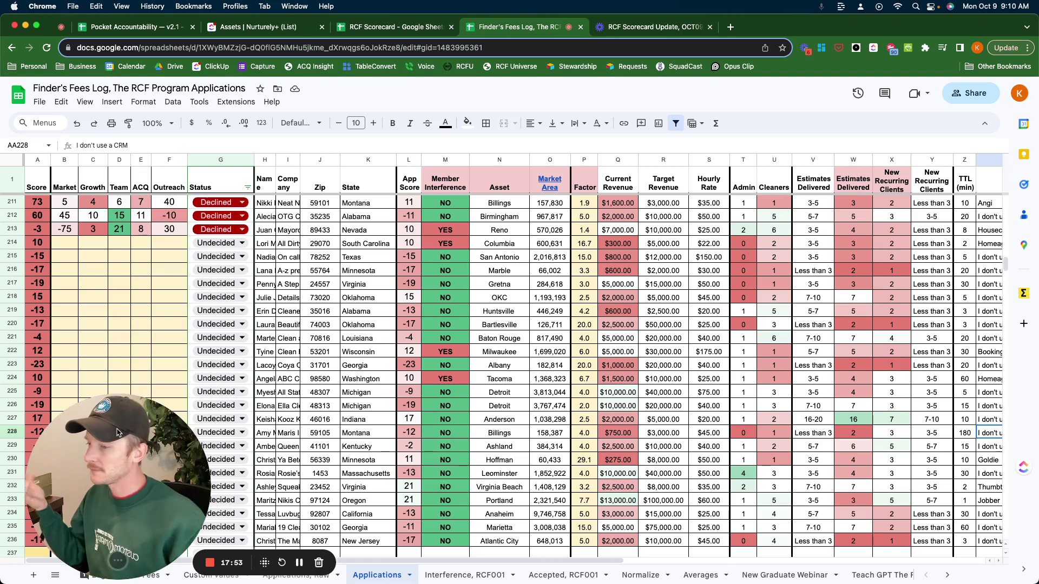
drag(122, 454, 353, 432)
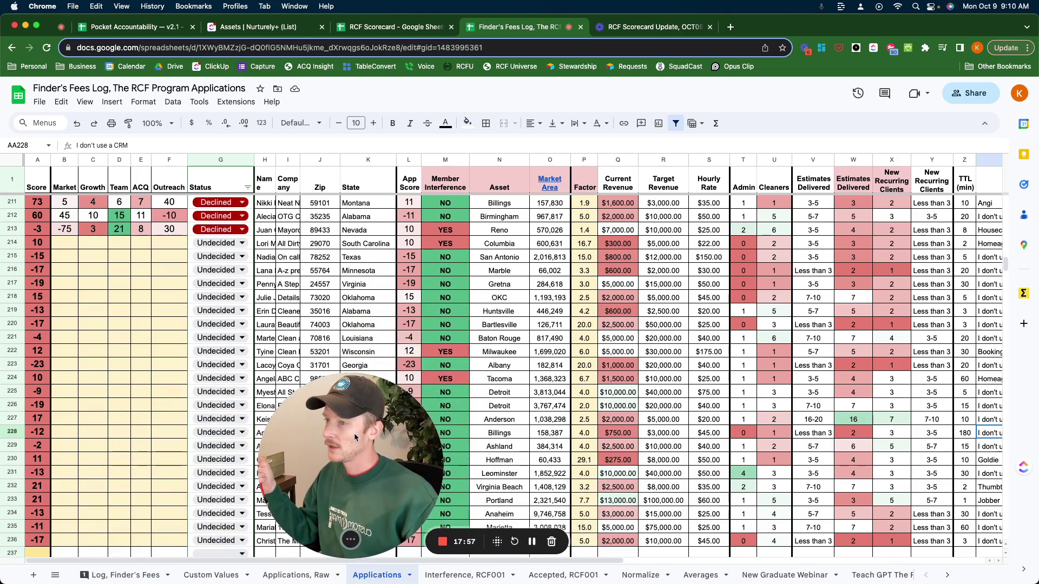
drag(37, 215, 36, 418)
click(408, 160)
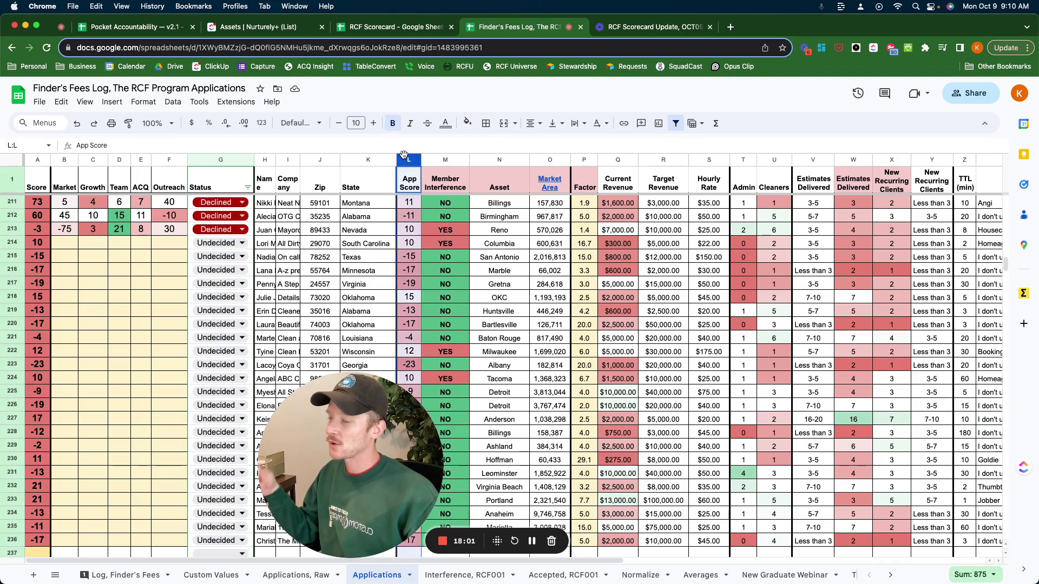
click(319, 270)
drag(378, 424, 698, 333)
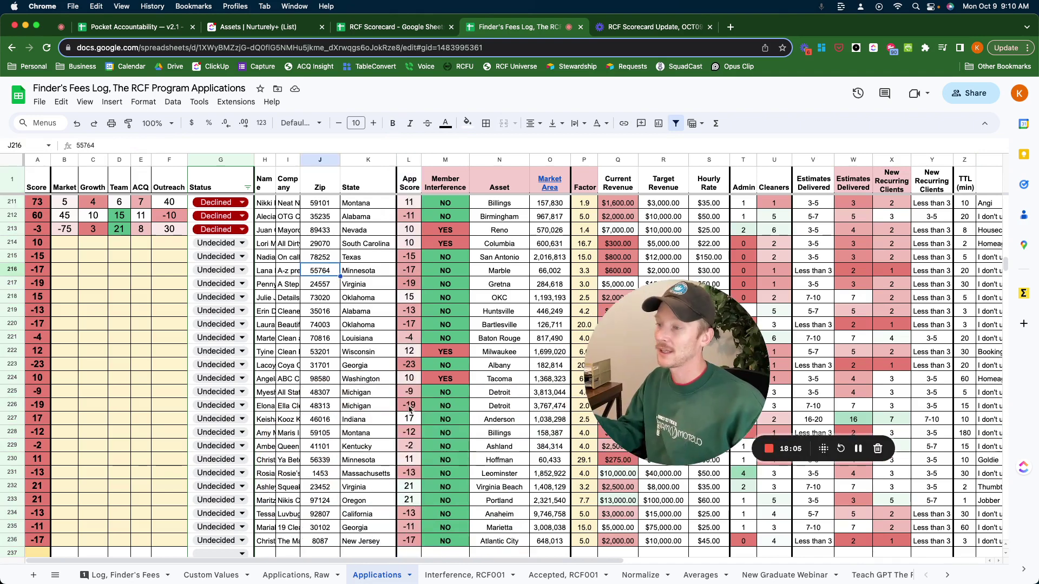
Examine the scoring of the Mt Arlington application in row 202 and the App Scores of the undecided applications, including row 216
scroll(410, 399, up, 3)
scroll(411, 399, up, 5)
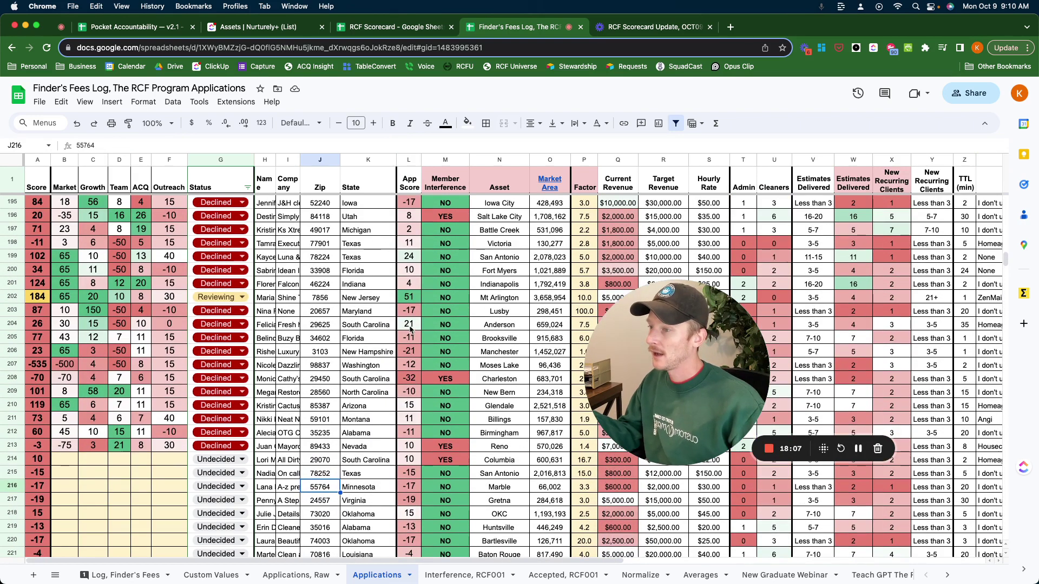
click(408, 297)
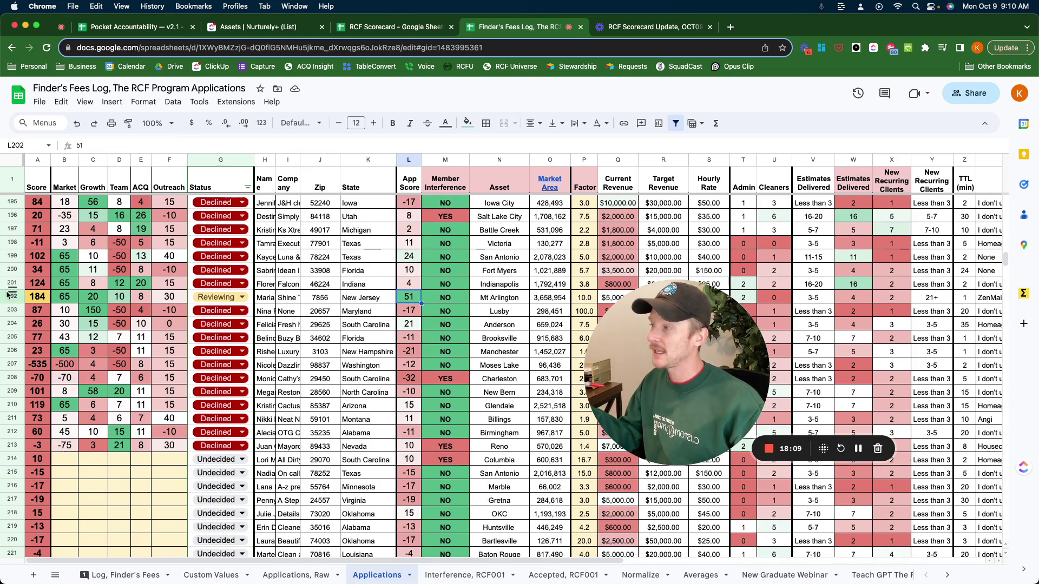
key(shift+space)
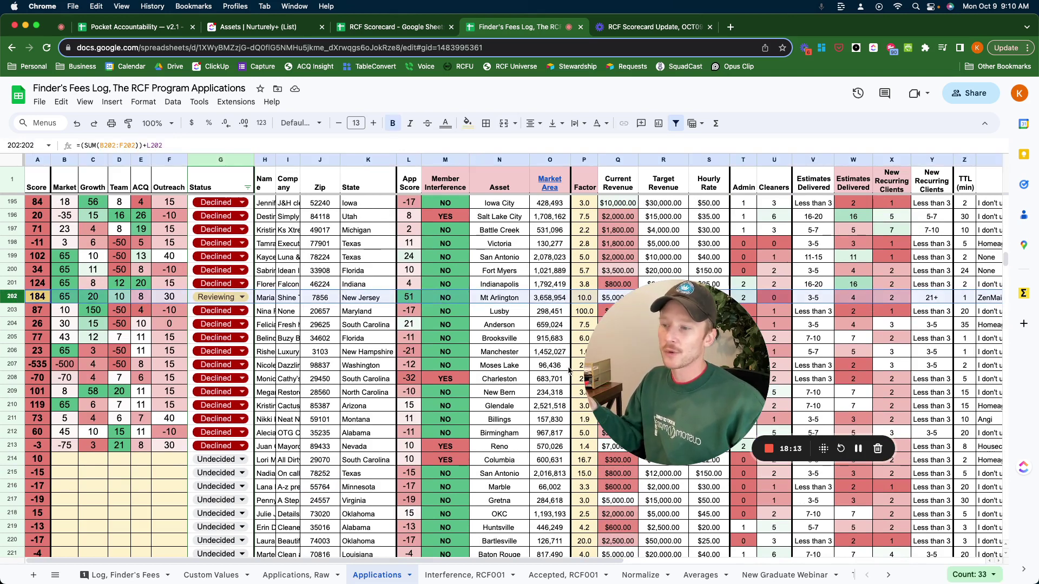
drag(644, 384, 401, 443)
scroll(259, 439, down, 1)
scroll(258, 439, down, 5)
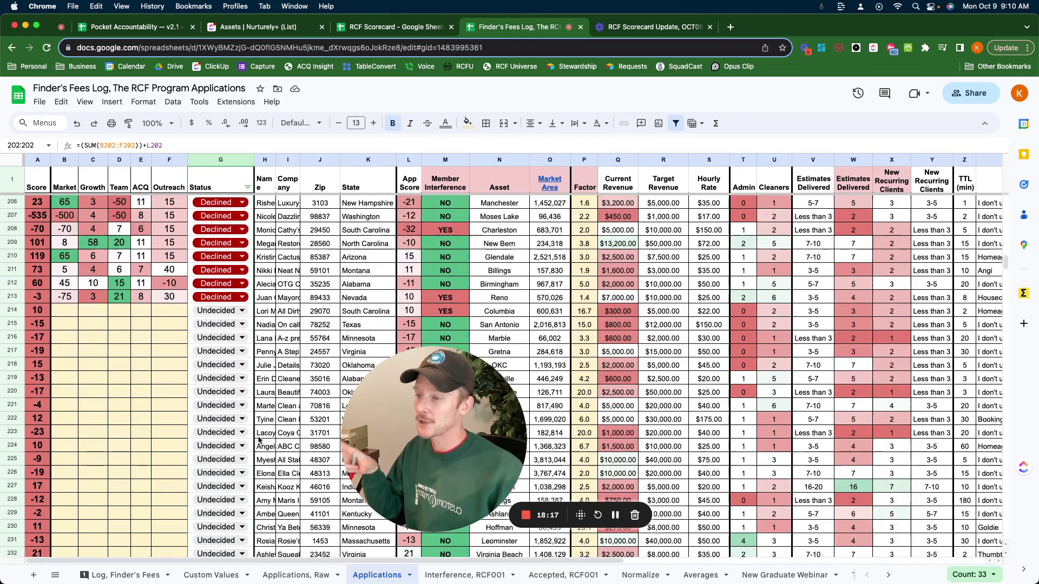
scroll(310, 413, down, 3)
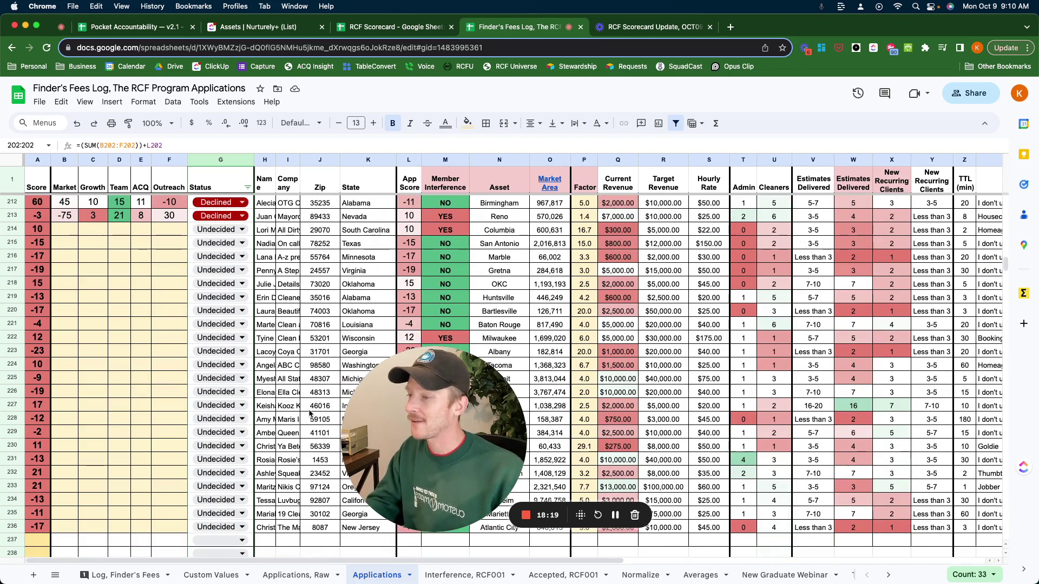
drag(417, 419, 563, 400)
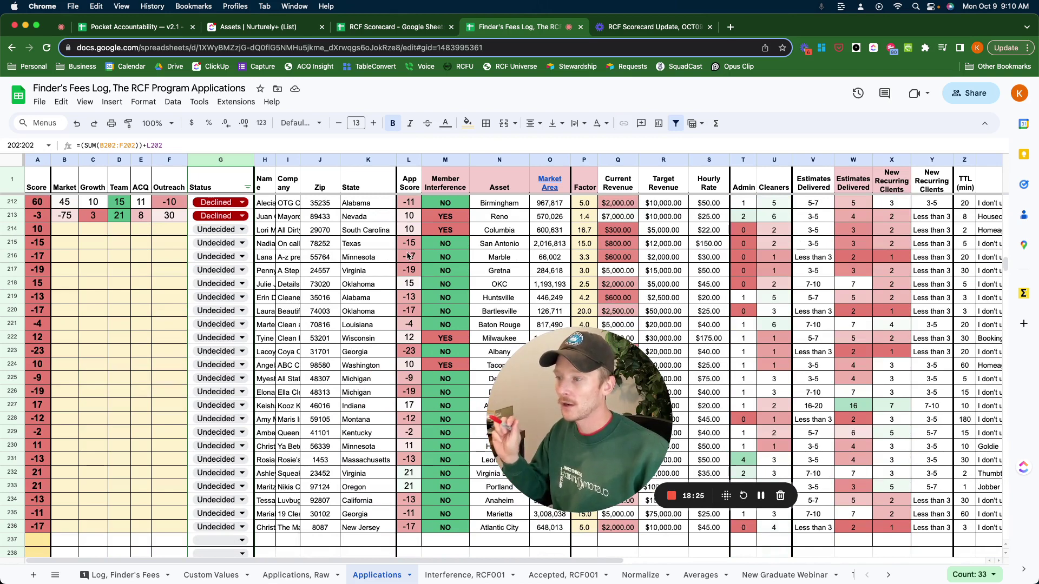
click(408, 256)
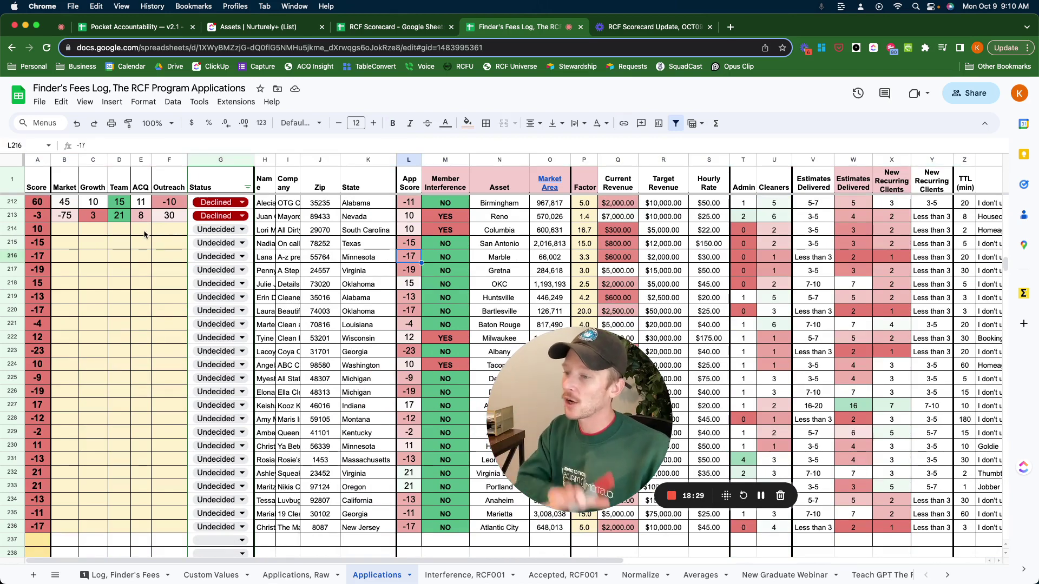
click(360, 352)
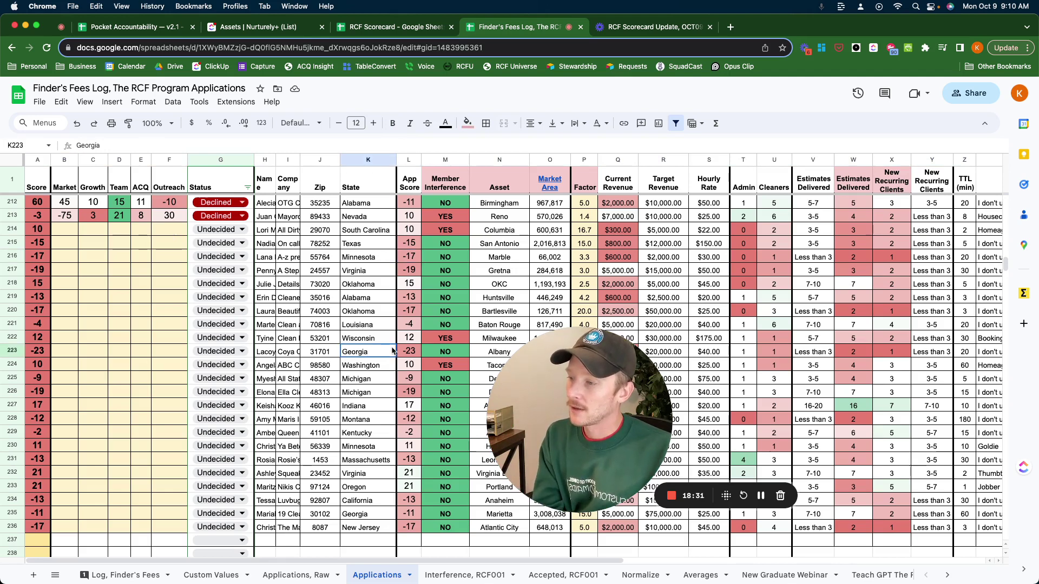
click(408, 159)
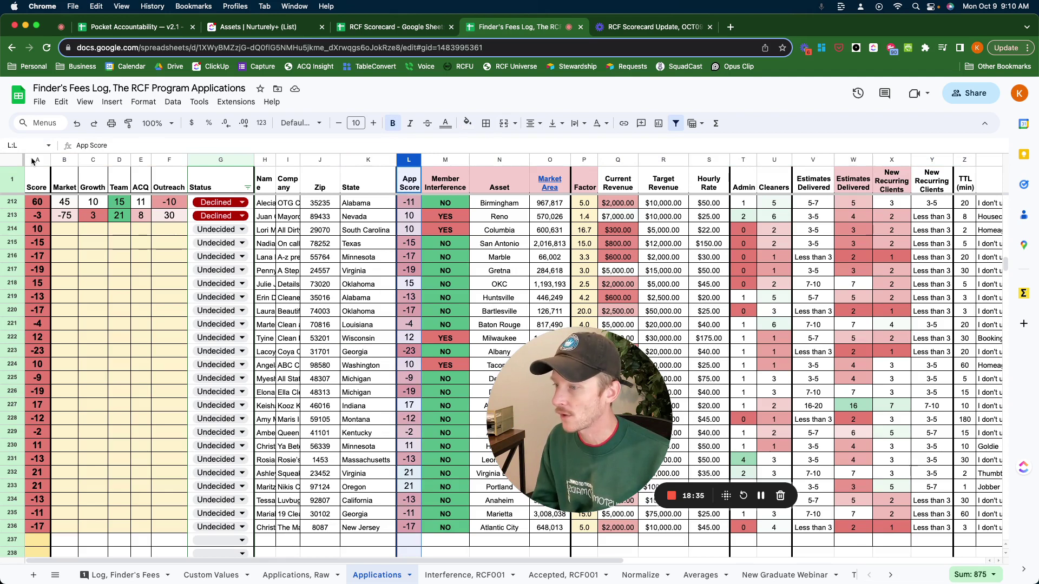
Copy the Market score formula from the Reno application in row 213 into B214 for the Columbia application
click(77, 272)
click(65, 215)
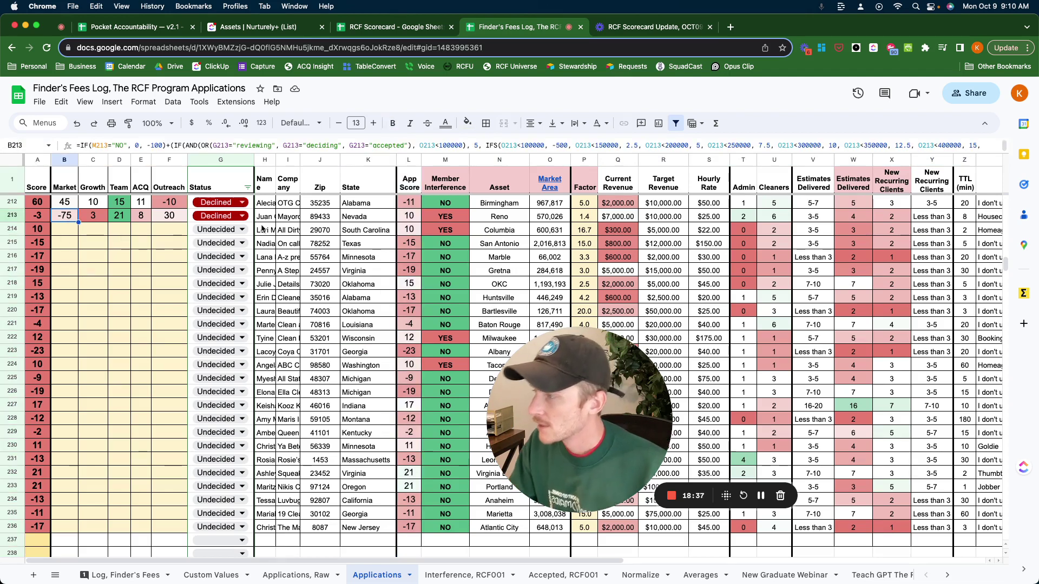
key(ctrl+c)
key(Down)
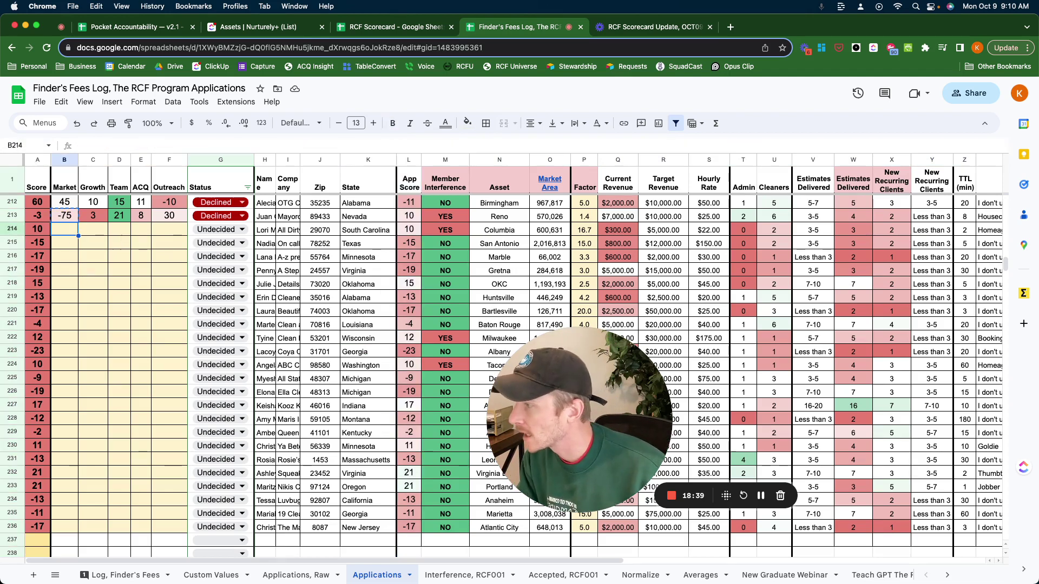
key(ctrl+v)
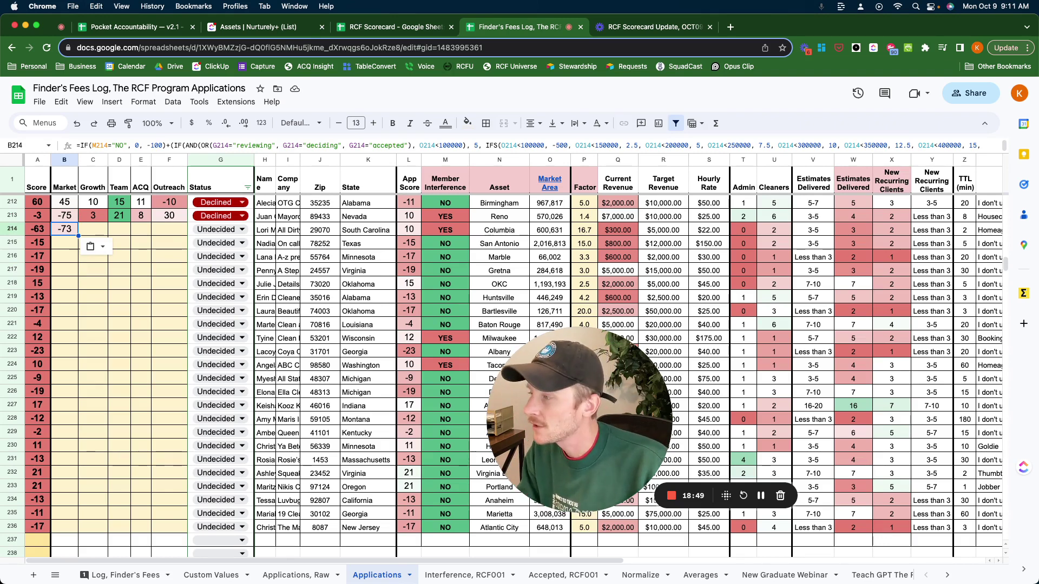
click(64, 242)
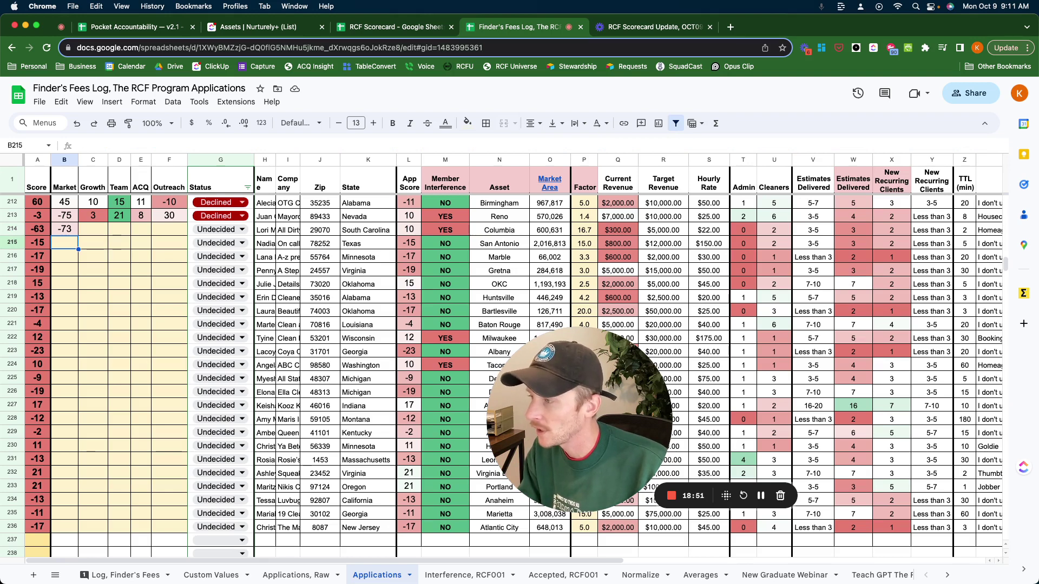
Set the status of the Columbia application in row 214 to Deciding and check its Market score formula
click(227, 230)
click(210, 262)
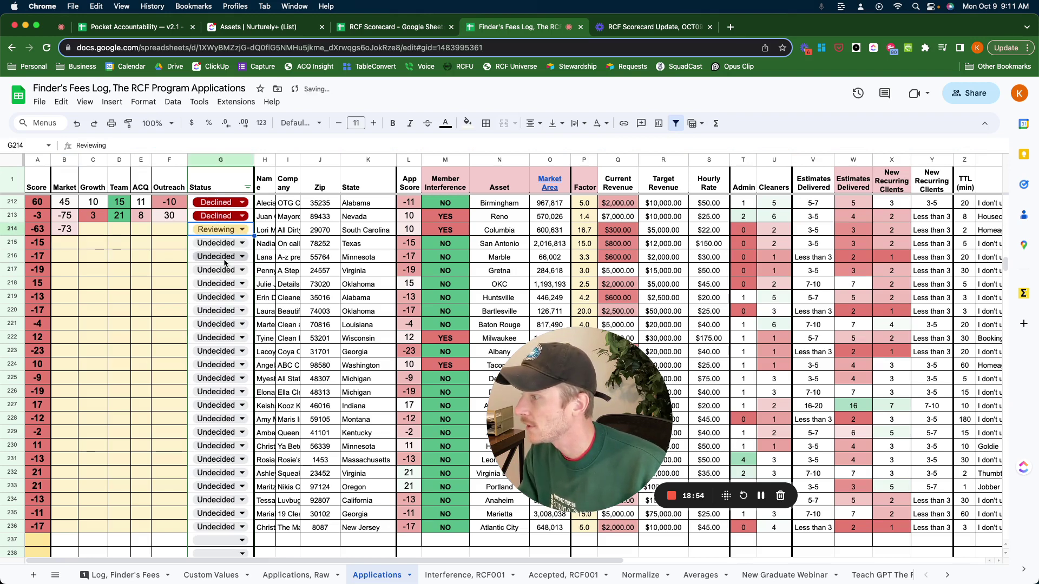
click(226, 228)
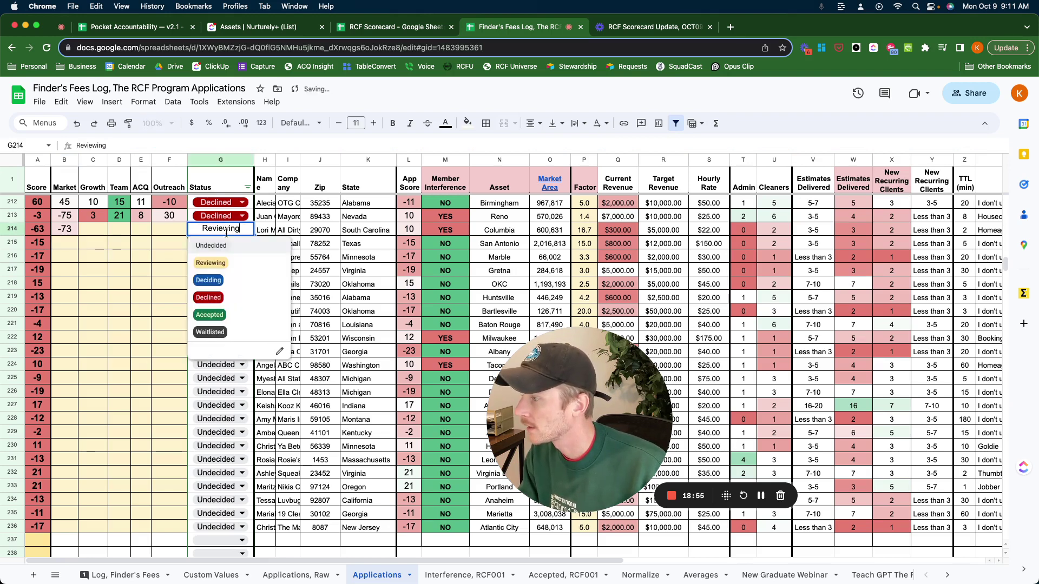
click(234, 281)
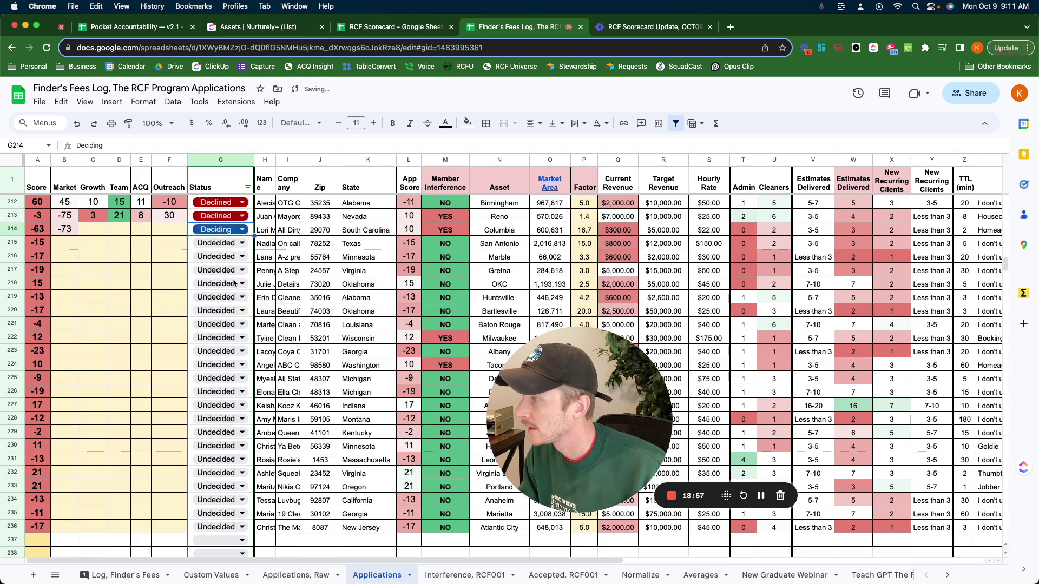
click(65, 230)
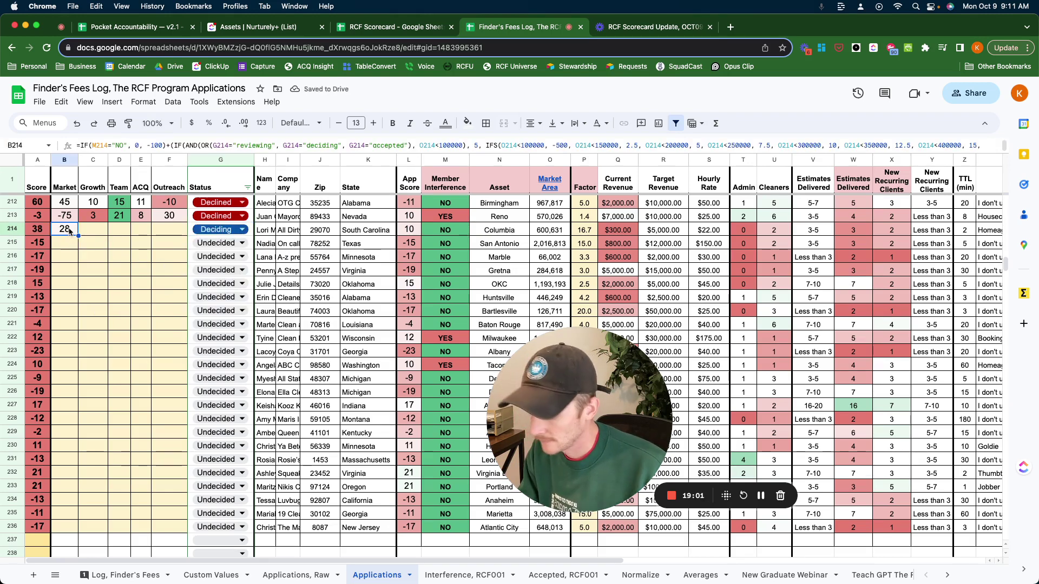
Paste the copied Market score formula into B215 through B221, from the San Antonio application to the Baton Rouge one
key(Down)
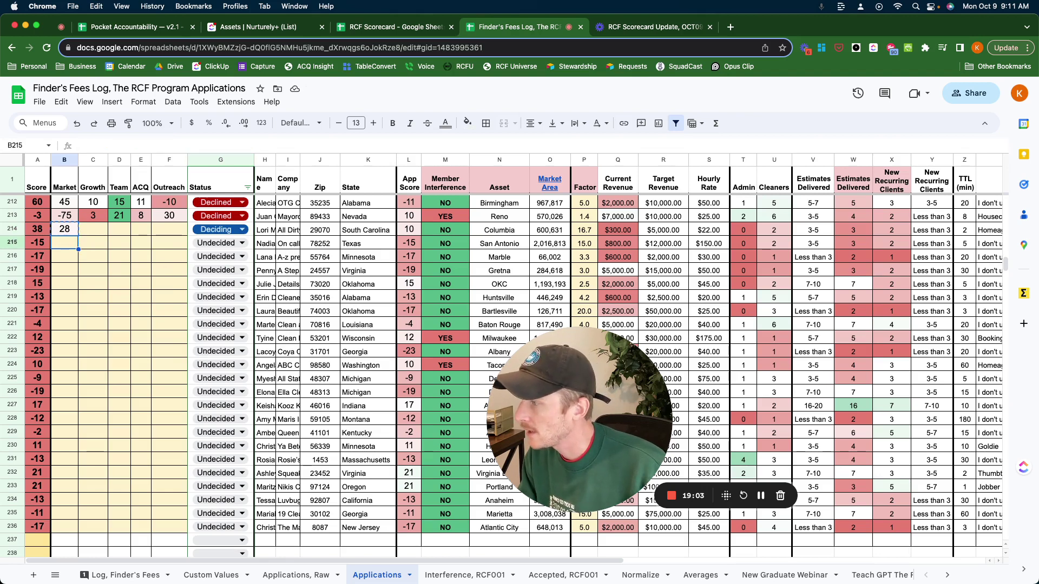
key(cmd+v)
click(65, 256)
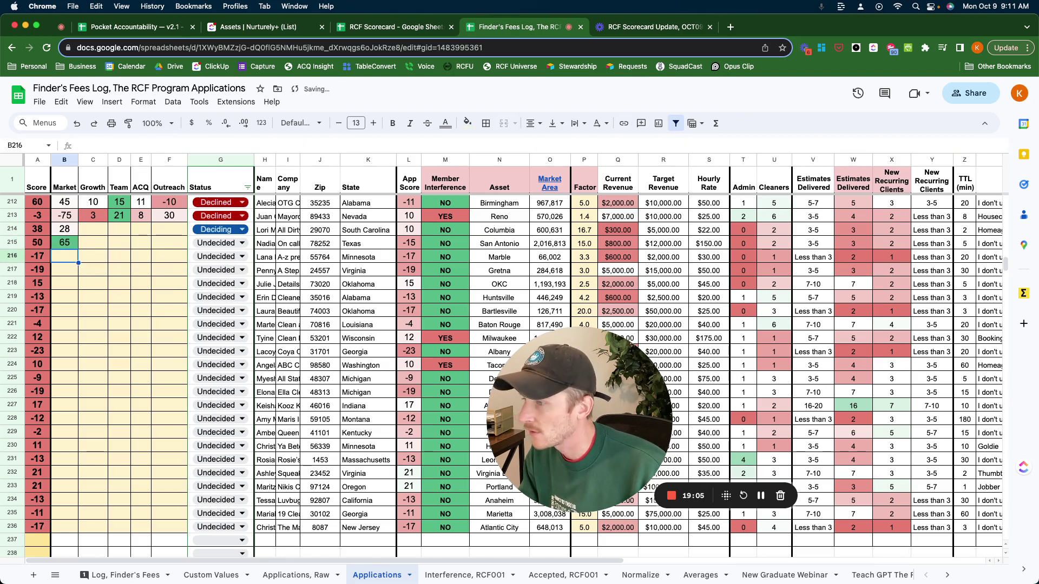
key(cmd+v)
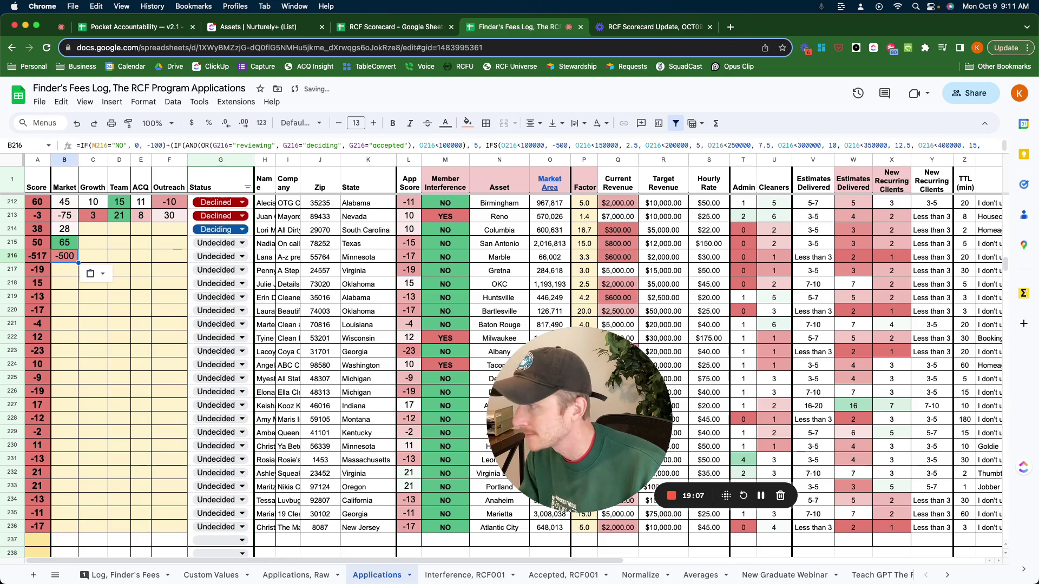
click(64, 270)
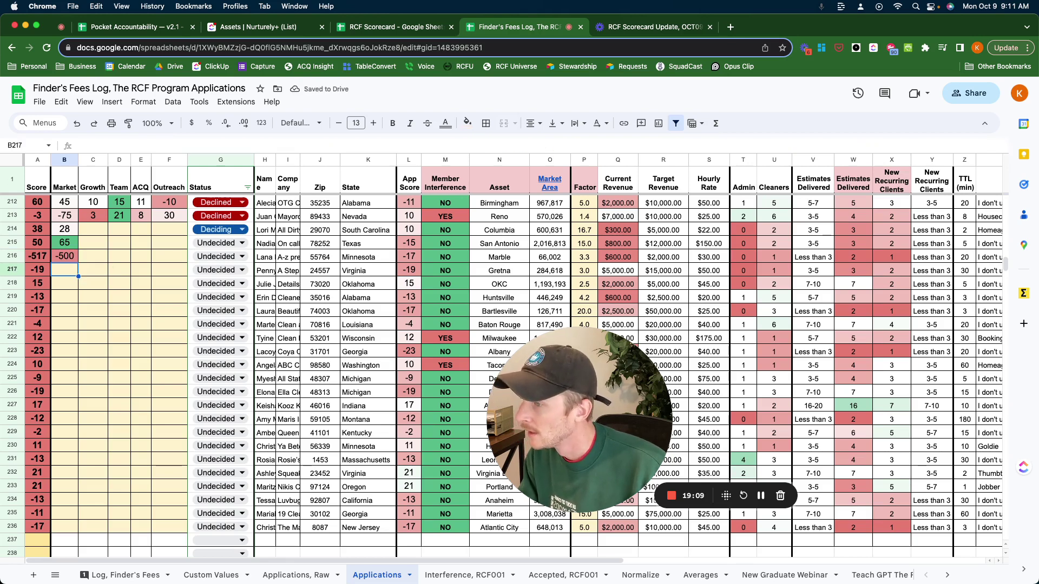
text(10)
key(Return)
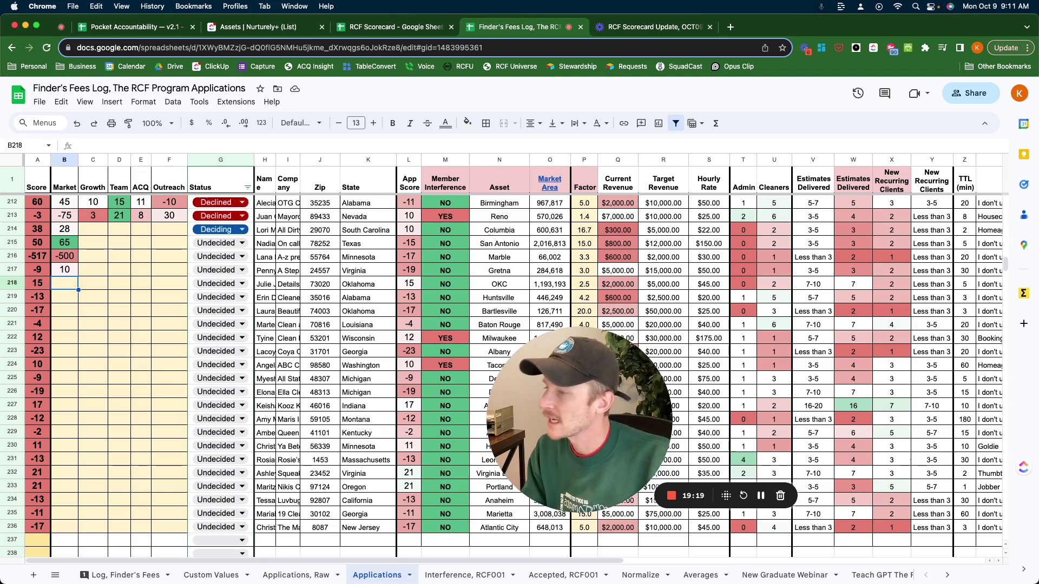
text(65)
key(Return)
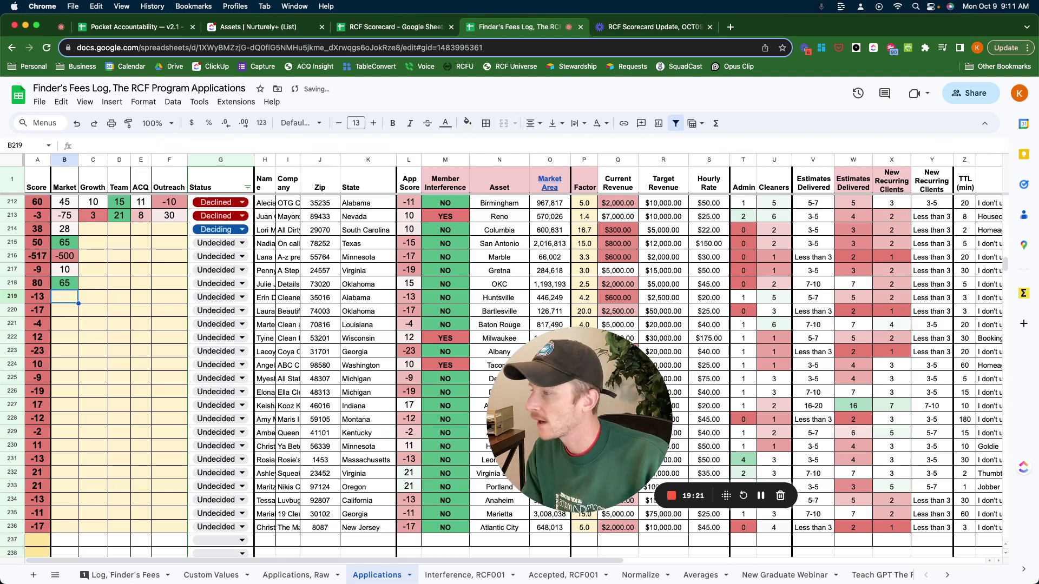
text(18)
key(Return)
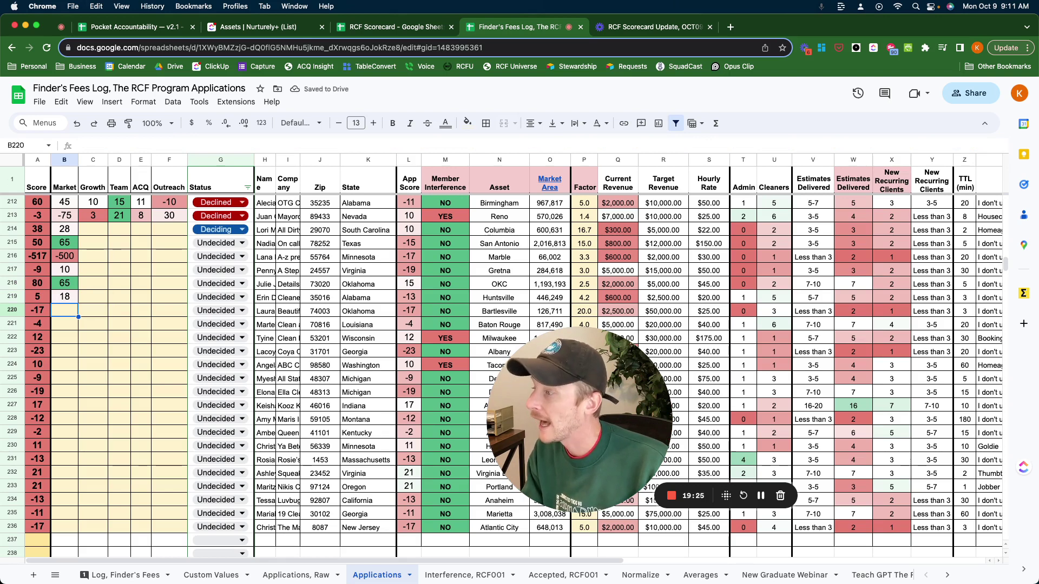
key(cmd+v)
key(Down)
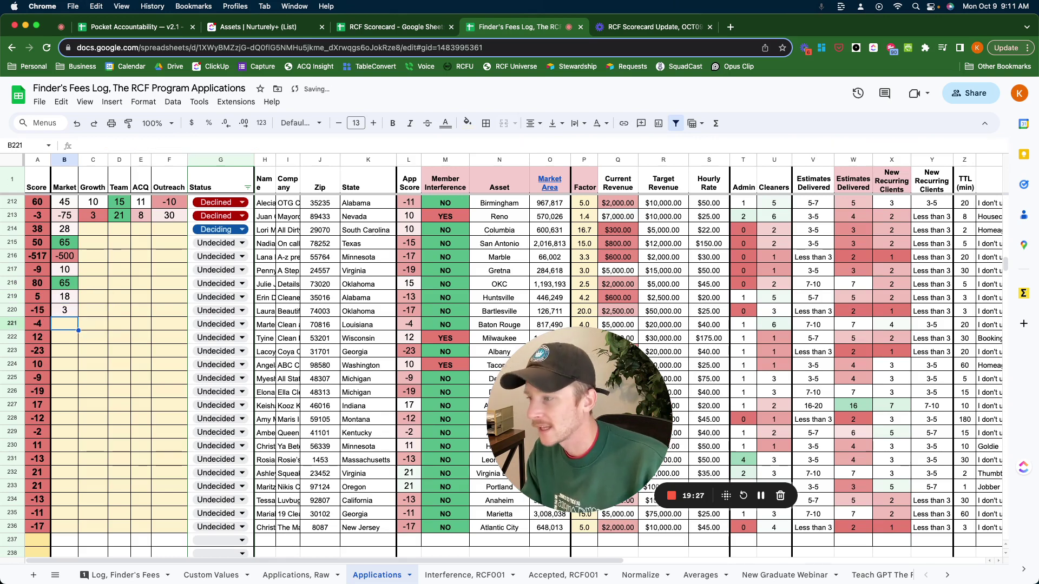
key(cmd+v)
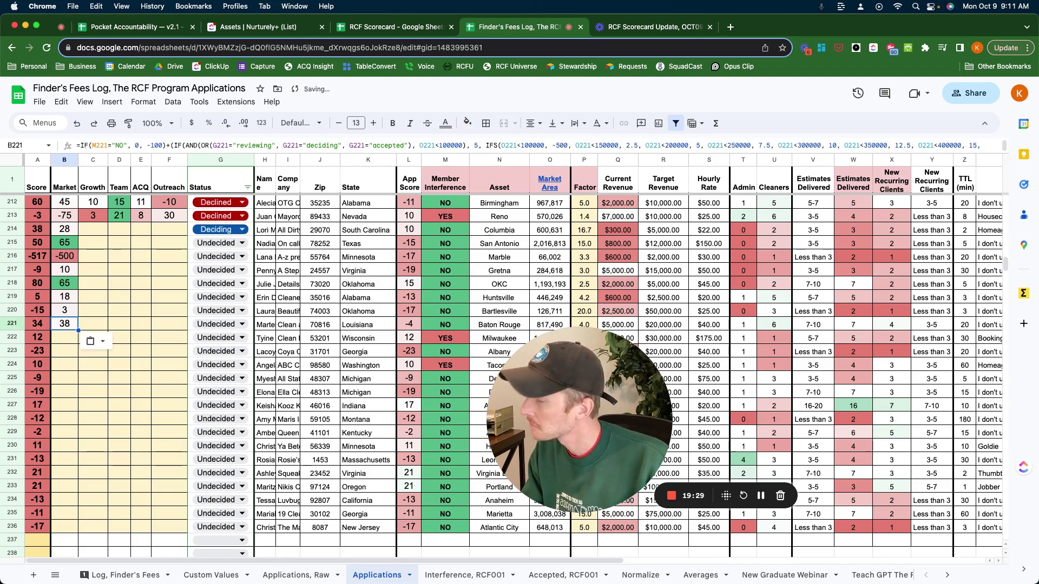
Paste the Market score formula into B222 for the Milwaukee application and set that application's status to Deciding
key(Down)
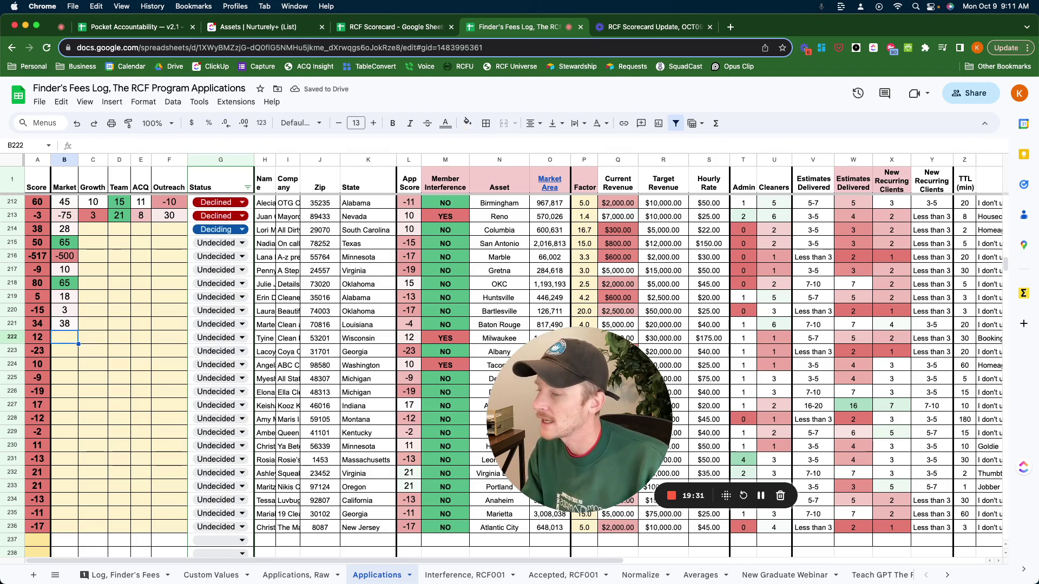
drag(522, 456, 397, 496)
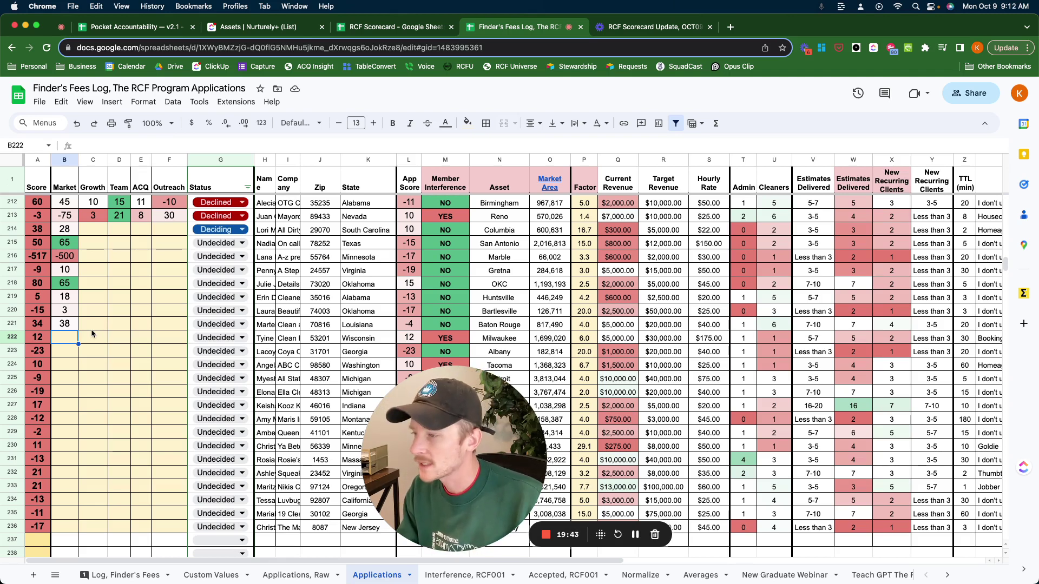
key(ctrl+v)
key(Down)
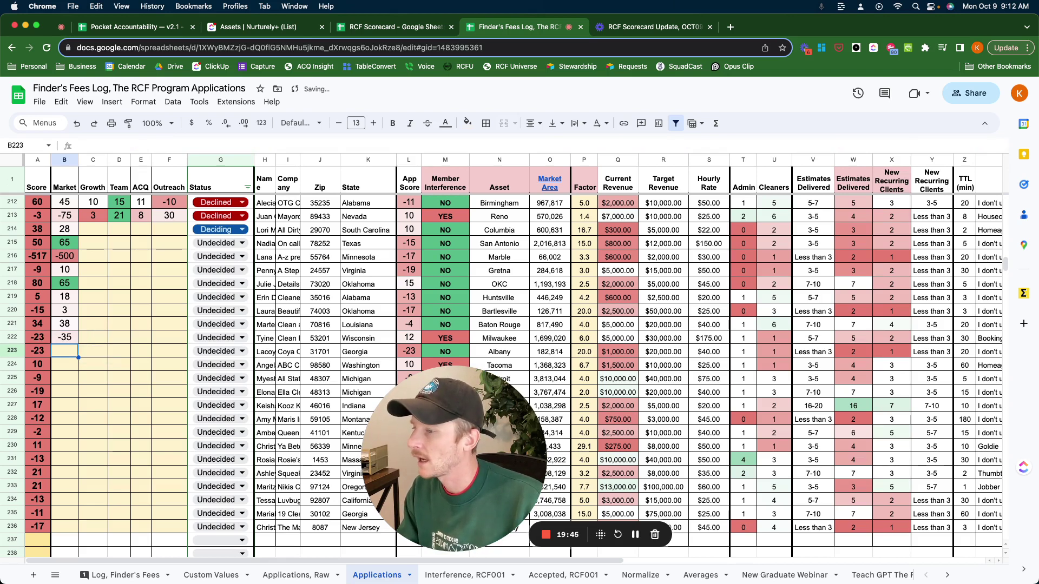
click(228, 337)
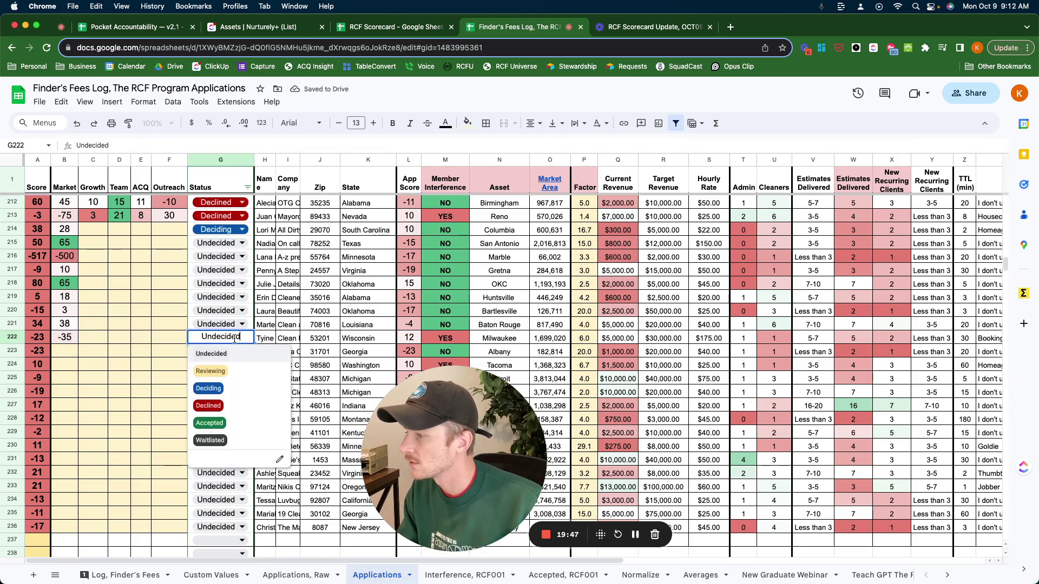
click(233, 389)
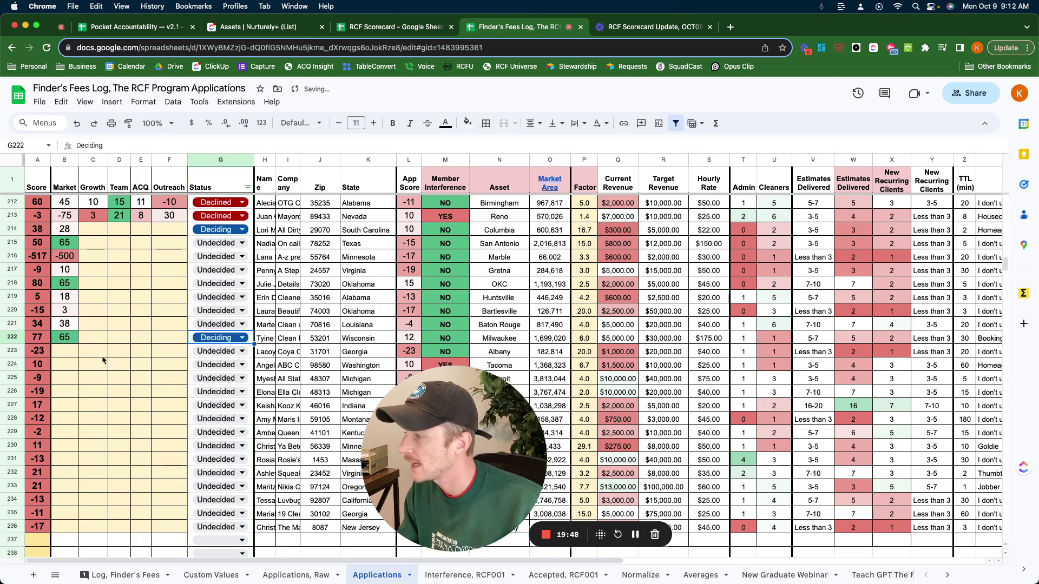
Paste the Market score formula into B223 and B224 for Albany and Tacoma, and set the Tacoma application's status to Declined
click(71, 351)
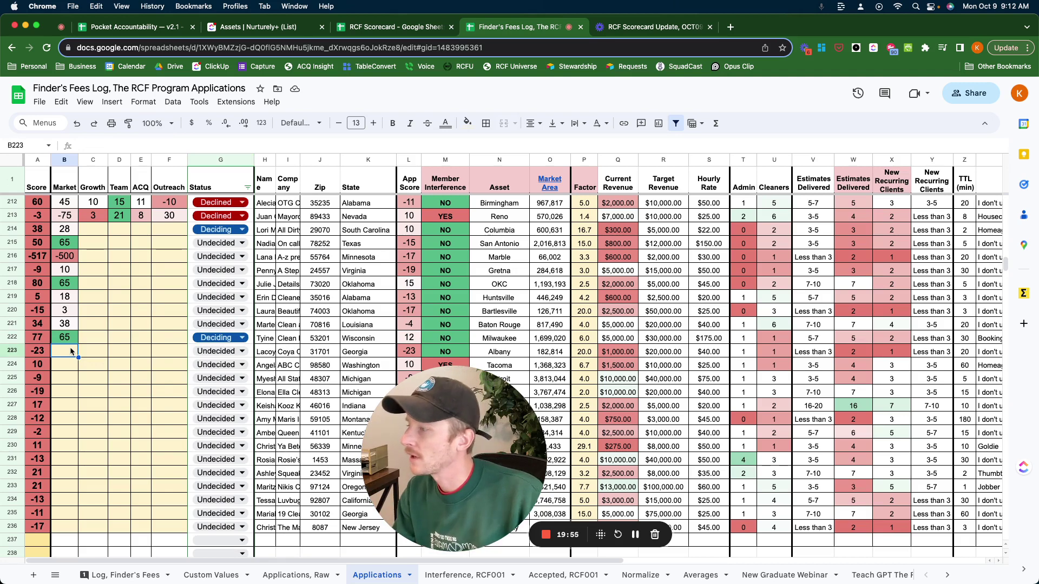
key(Up)
click(64, 350)
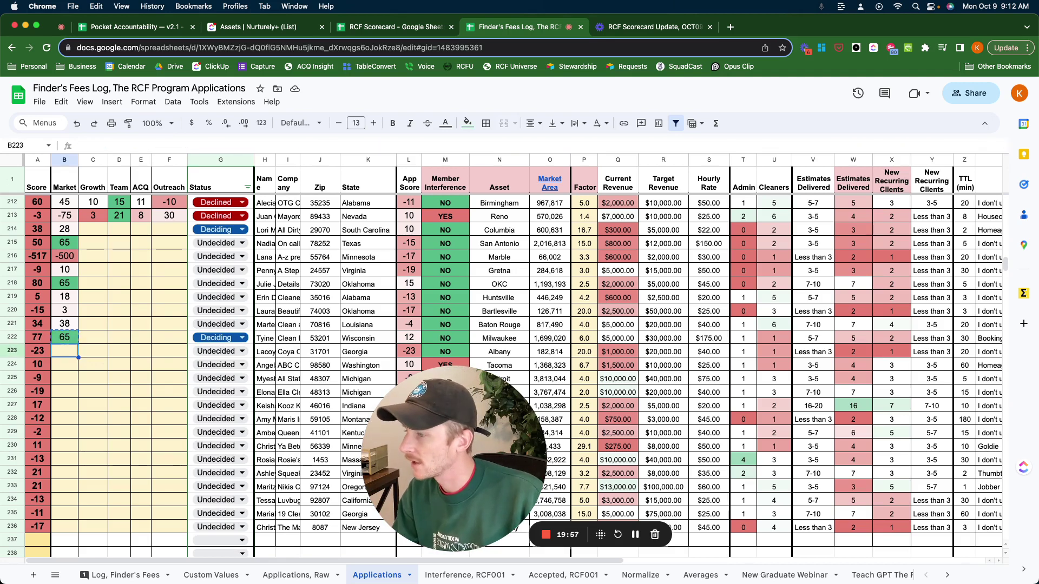
key(super+v)
click(64, 364)
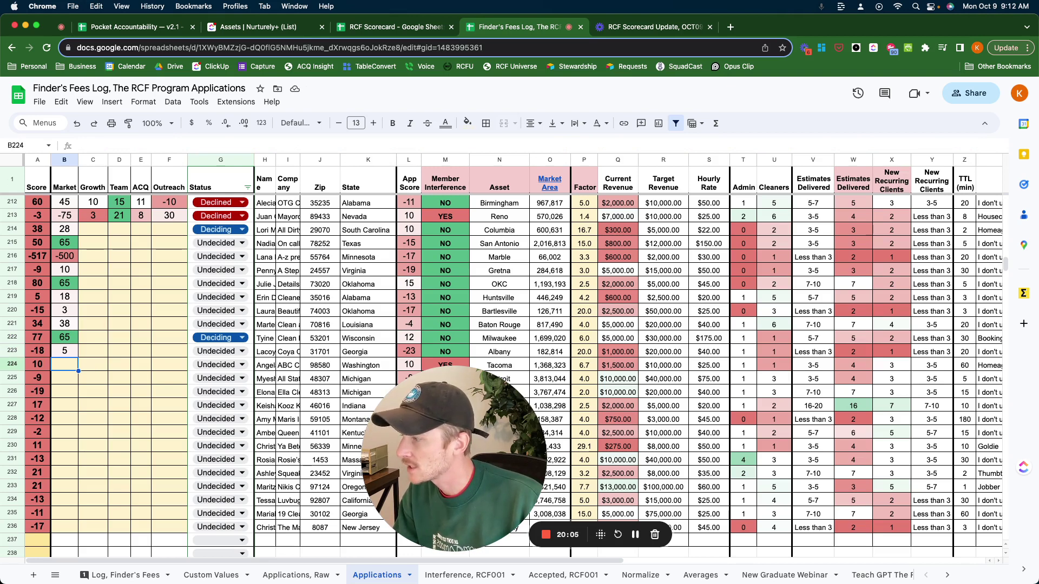
key(super+v)
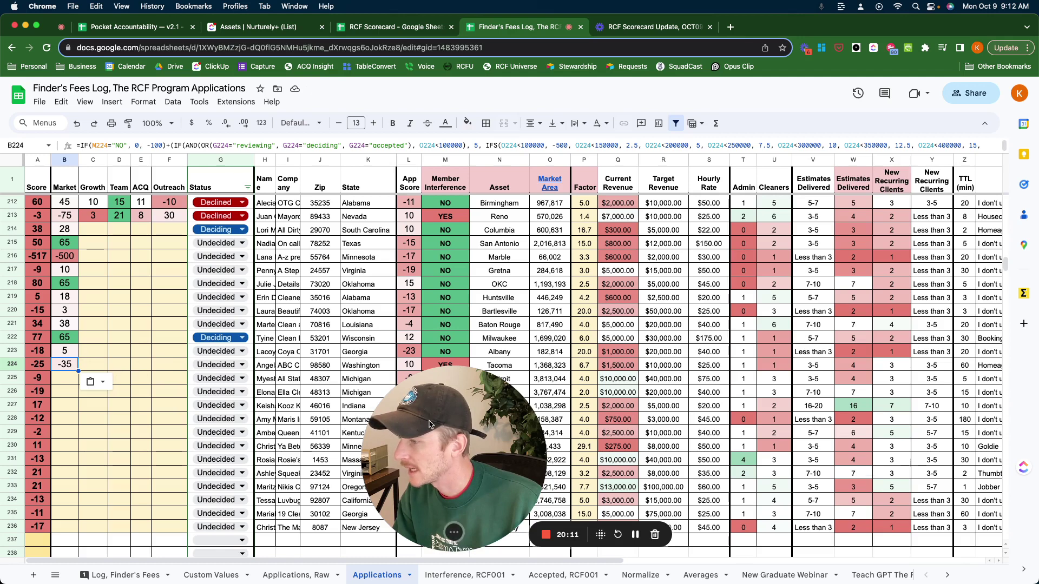
click(242, 364)
click(214, 427)
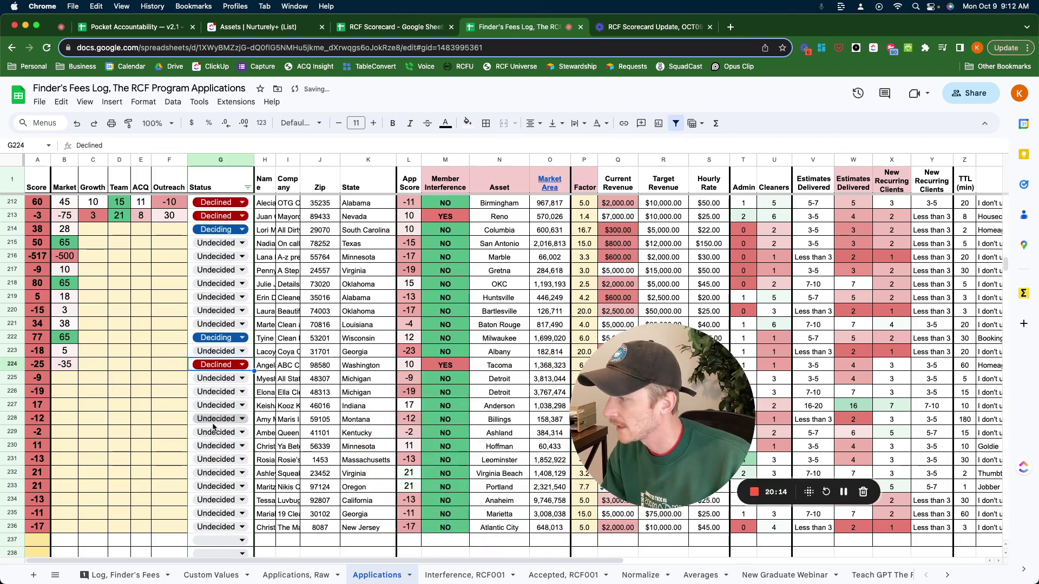
Paste the Market score formula into B225 through B230, from the first Detroit application to the Hoffman one
click(68, 369)
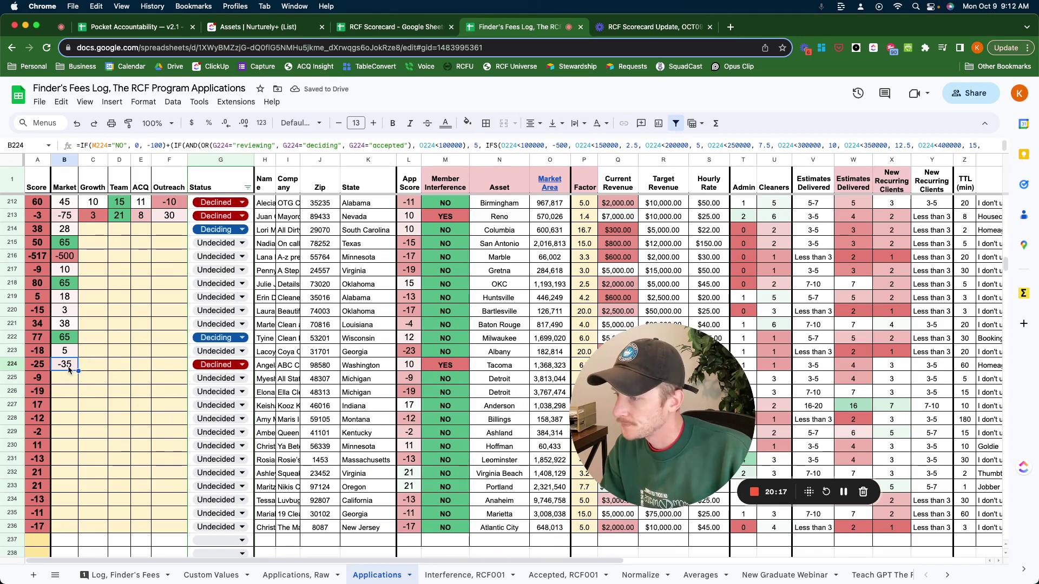
key(Down)
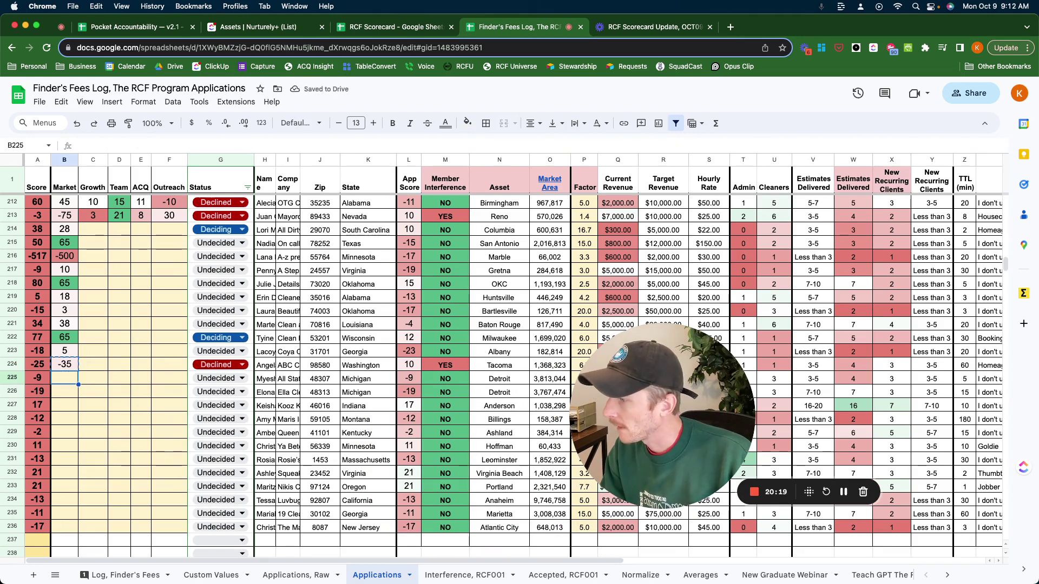
key(super+d)
key(Down)
text(65)
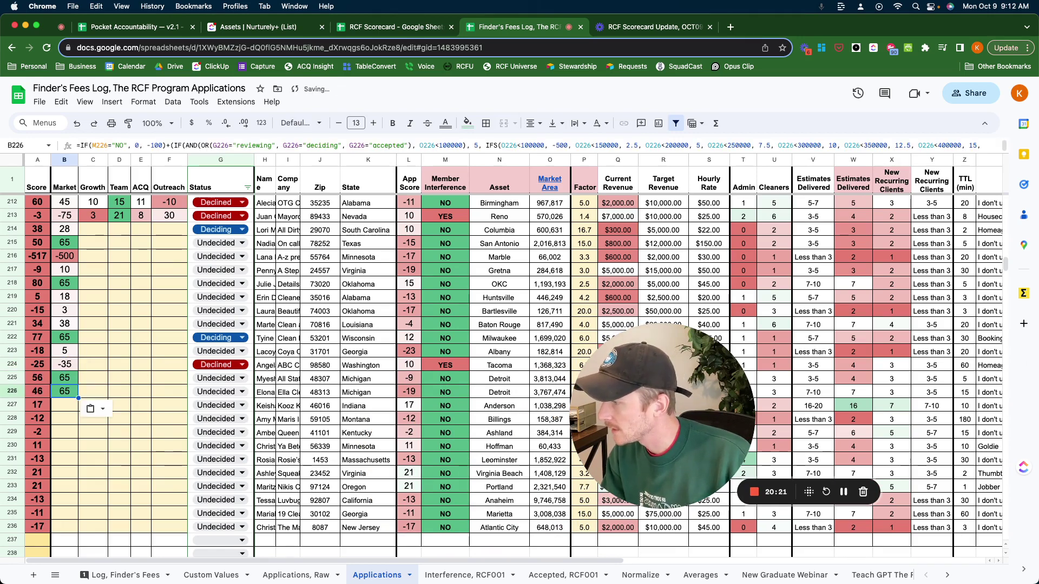
key(Down)
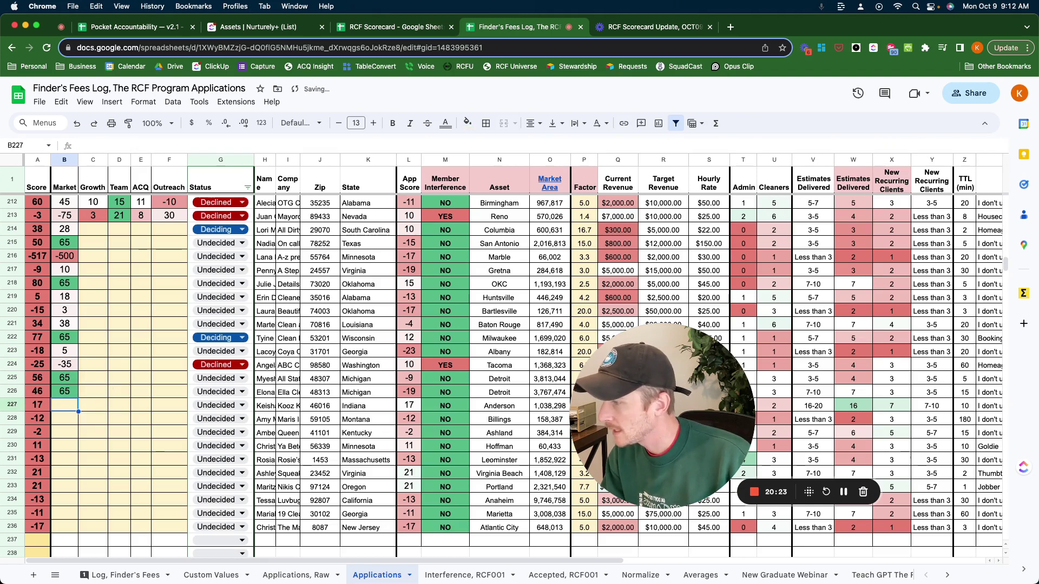
key(super+v)
key(Down)
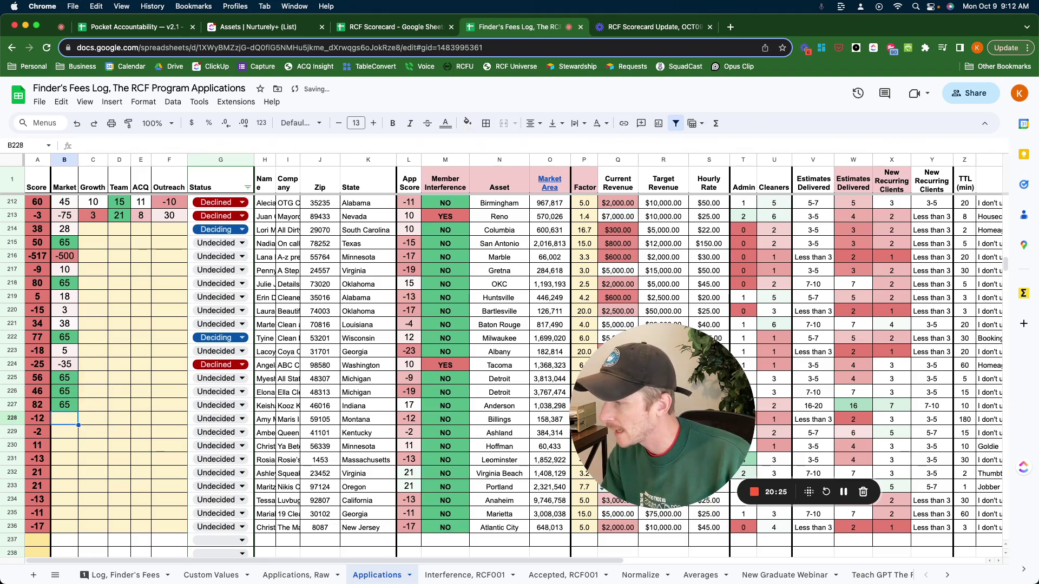
key(super+v)
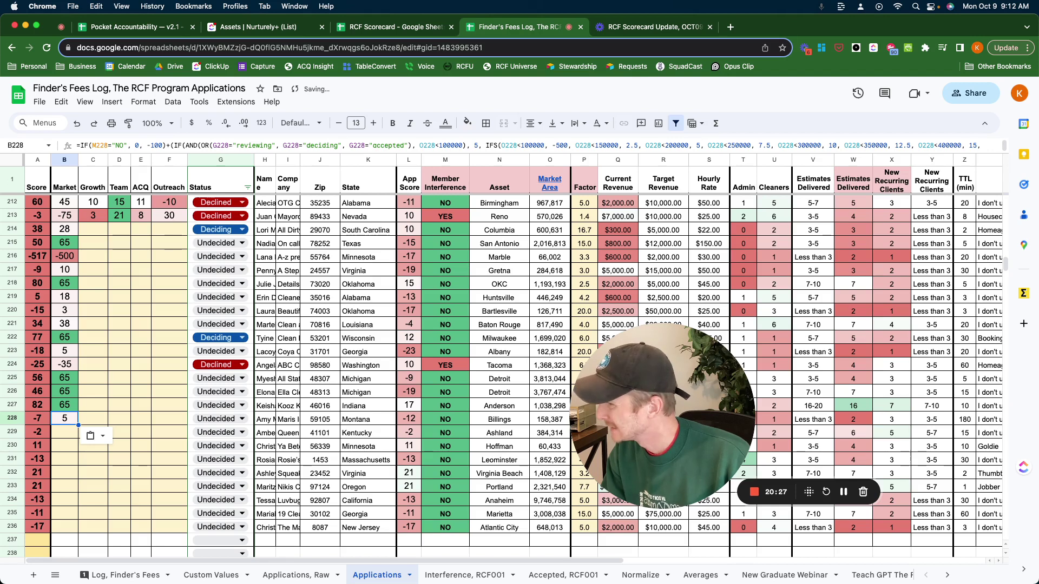
key(Down)
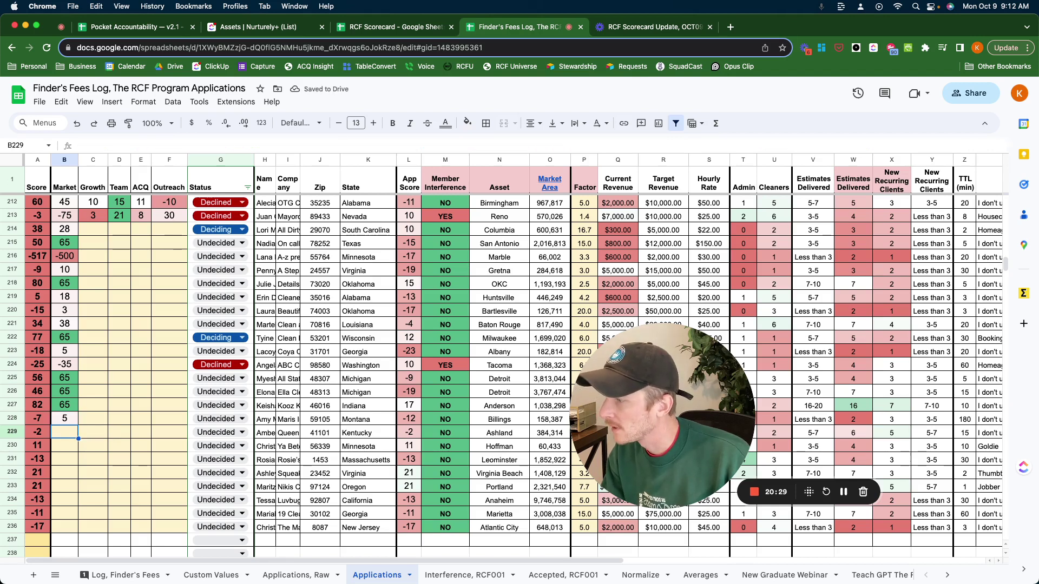
key(super+v)
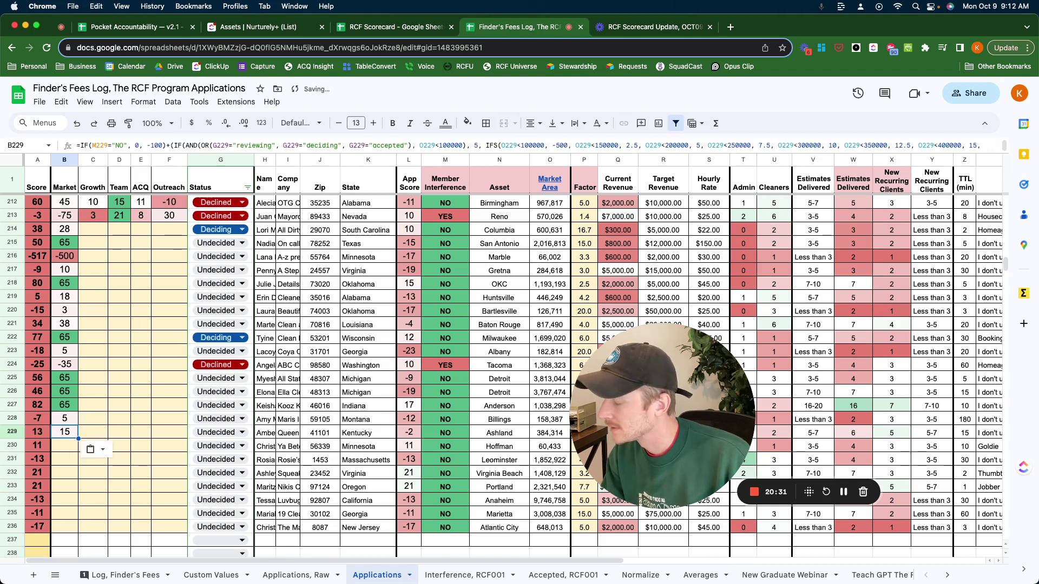
key(Down)
key(super+v)
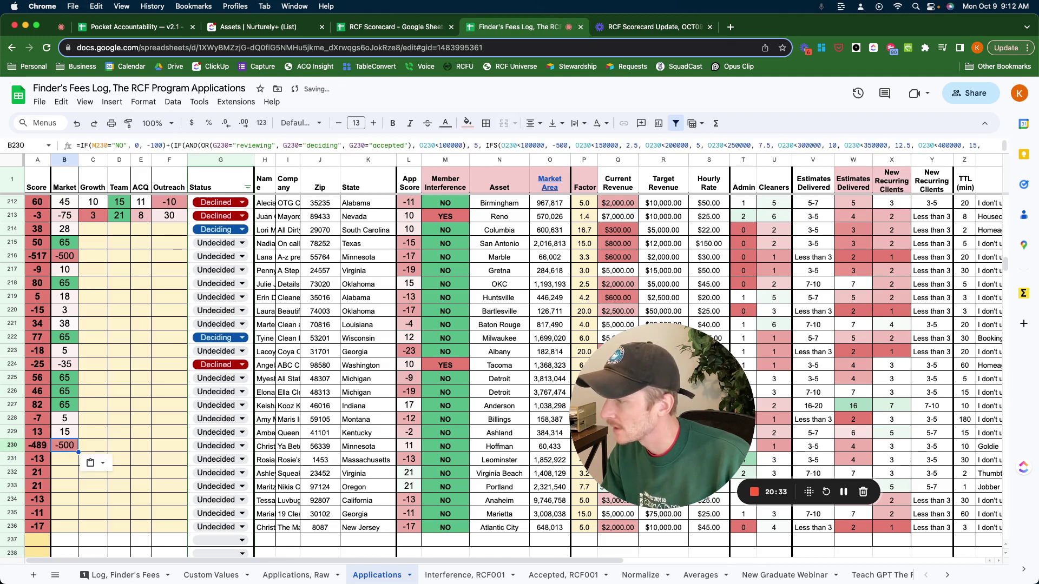
Paste the Market score formula into B231 through B236, from the Leominster application to the Atlantic City one
key(Down)
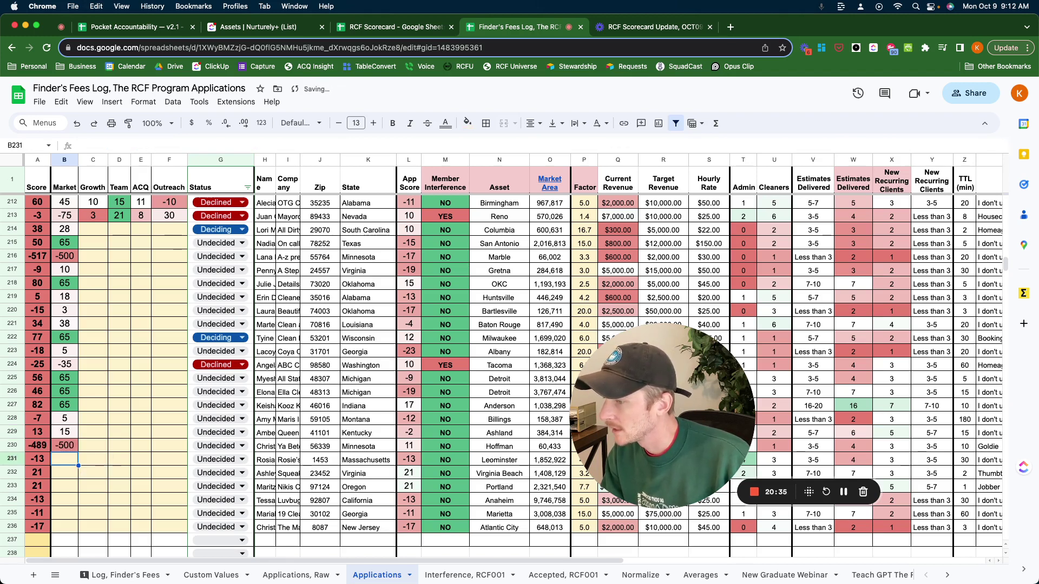
key(super+v)
key(Down)
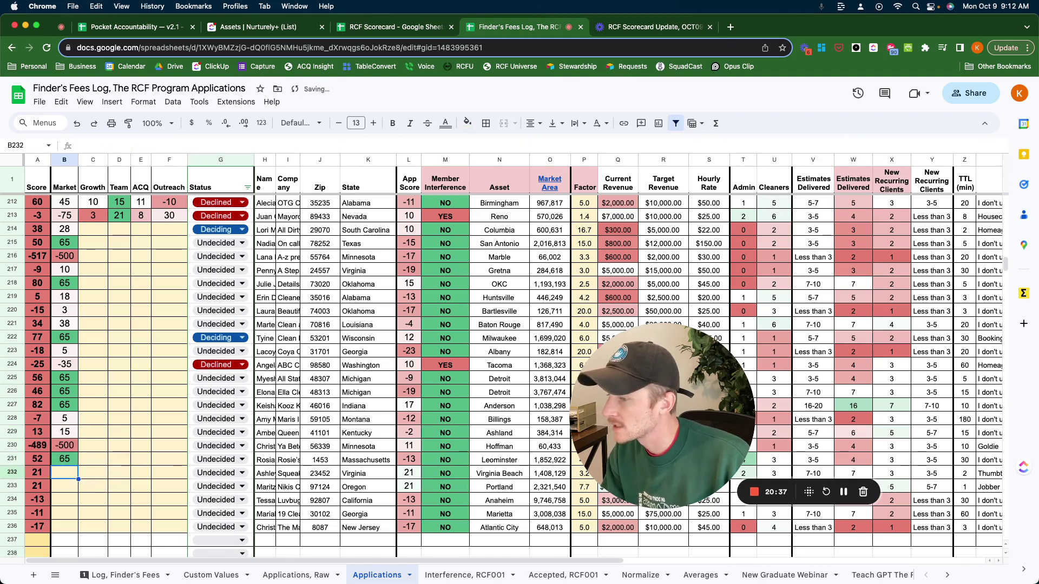
text(65)
key(Down)
text(65)
key(Down)
text(65)
key(Down)
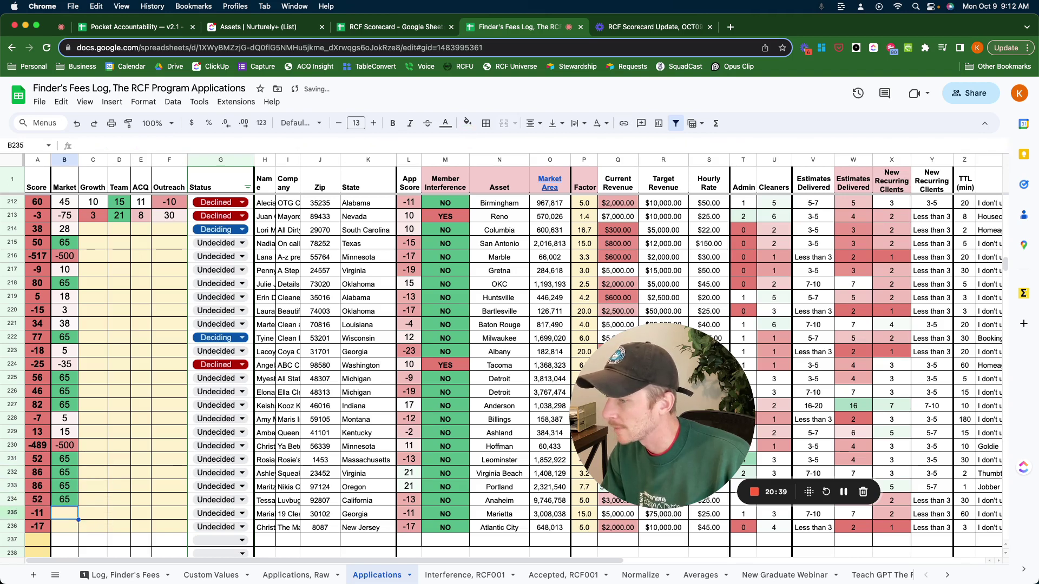
key(super+v)
key(Down)
key(super+v)
key(Right)
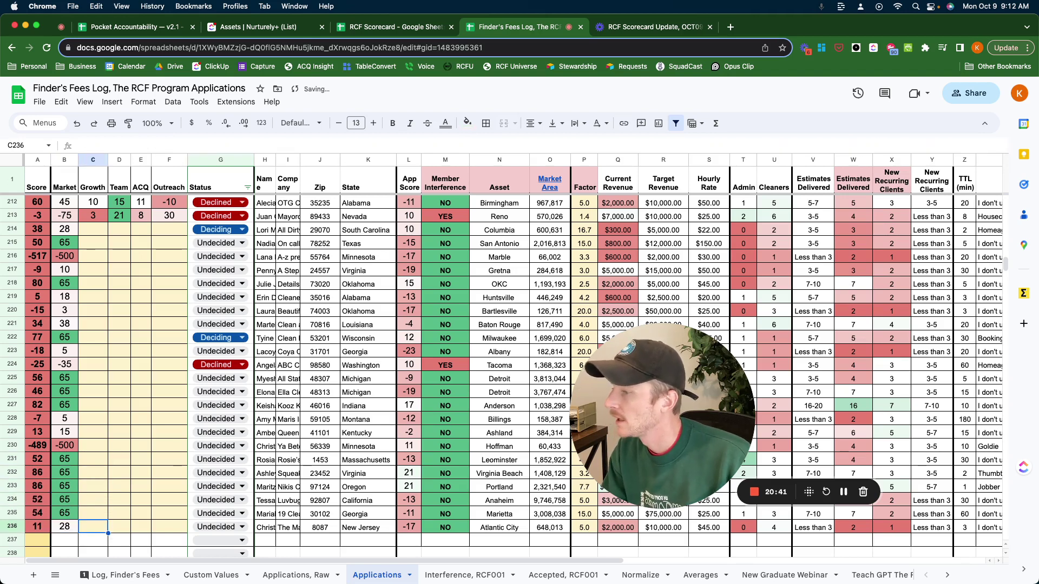
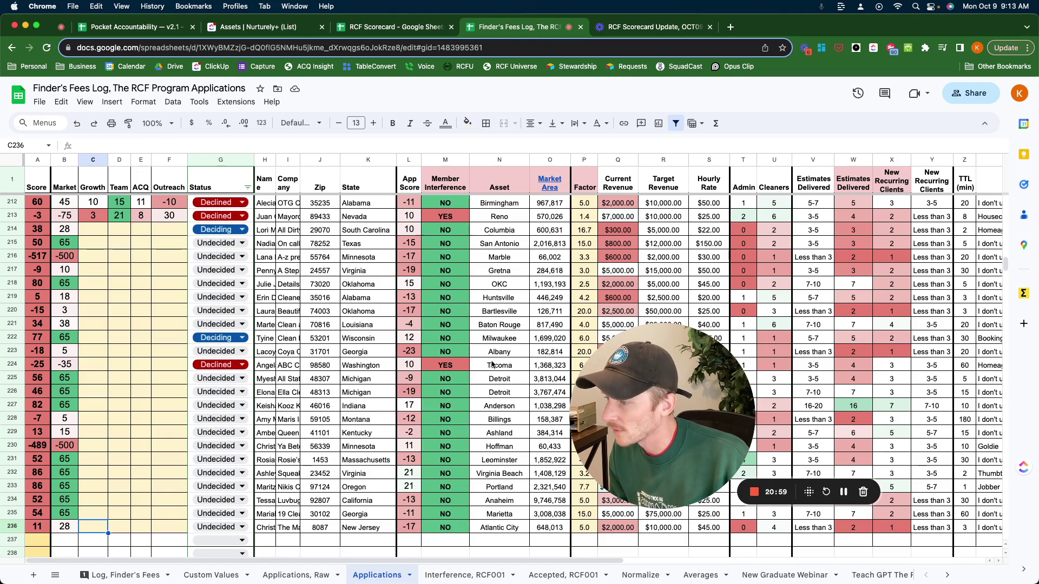
Copy the Growth score formula from the Reno application in C213 into C214 for the Columbia application
scroll(492, 365, up, 5)
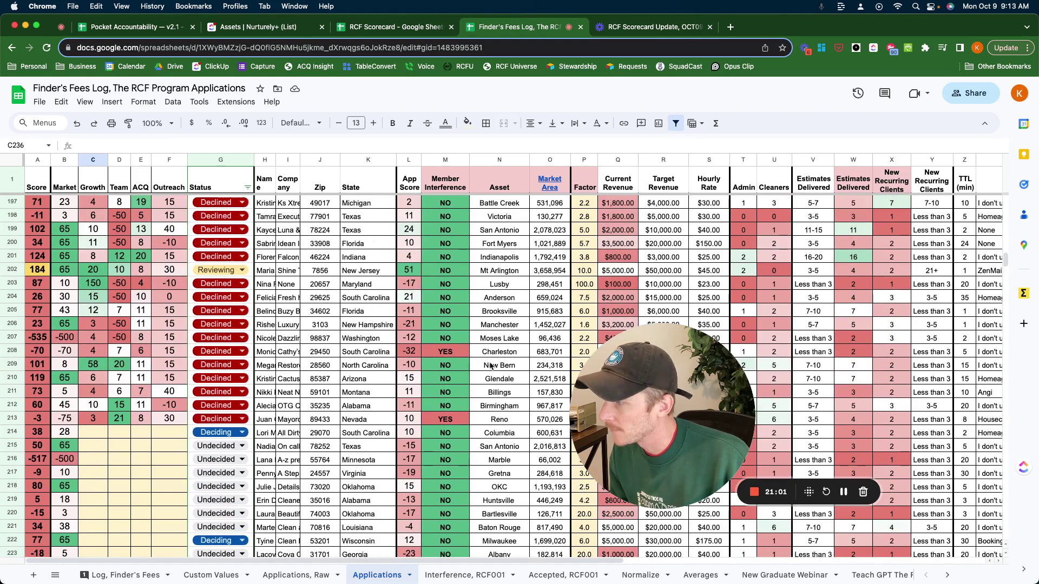
scroll(376, 377, up, 3)
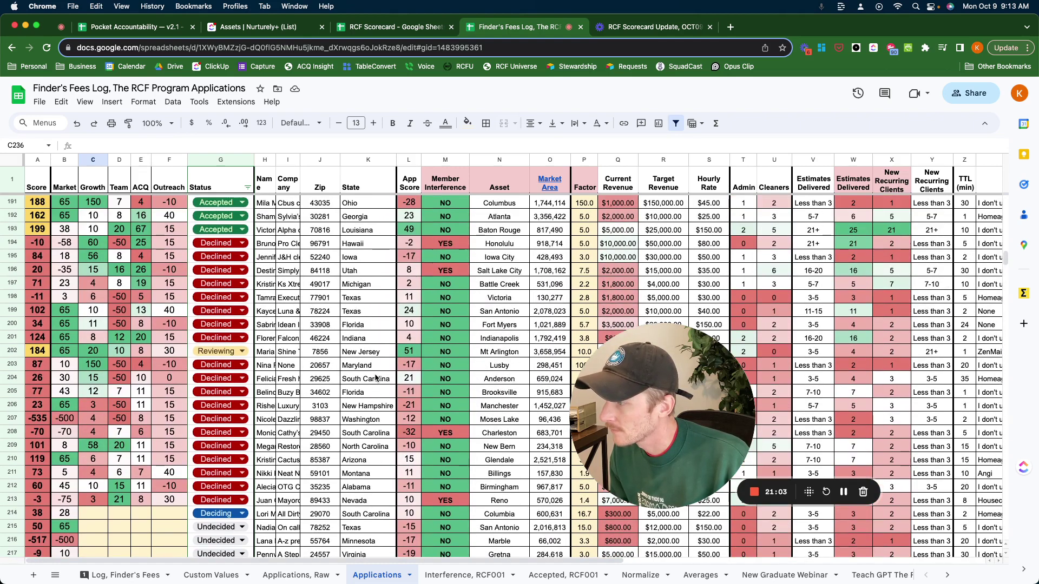
scroll(376, 379, down, 5)
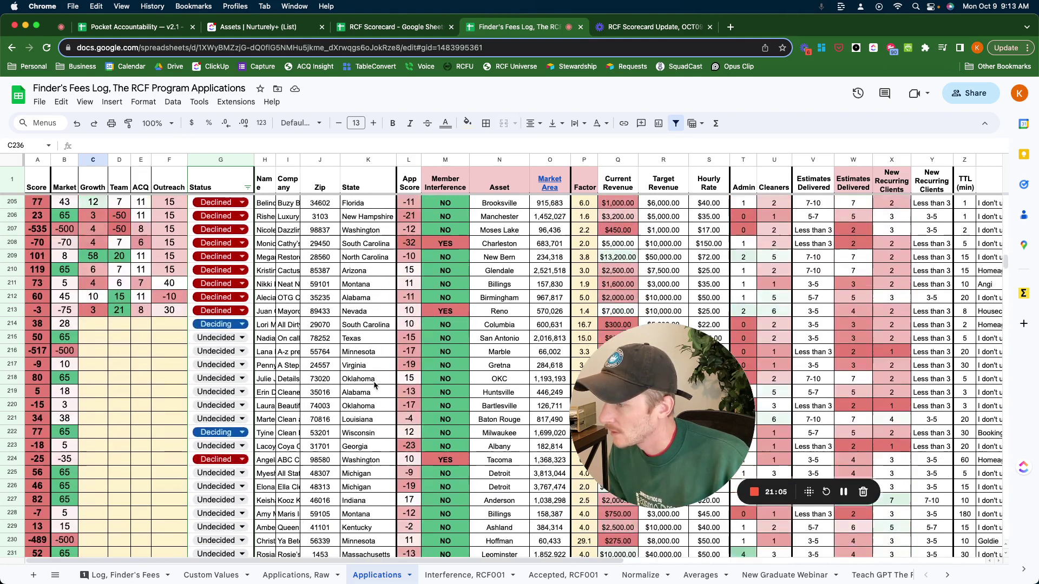
scroll(374, 384, down, 2)
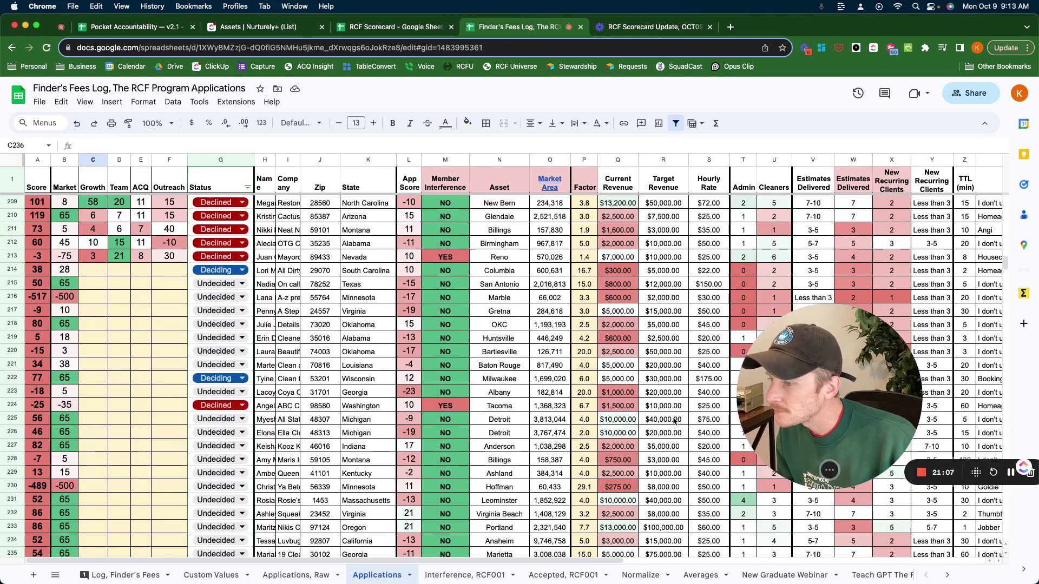
scroll(674, 421, down, 2)
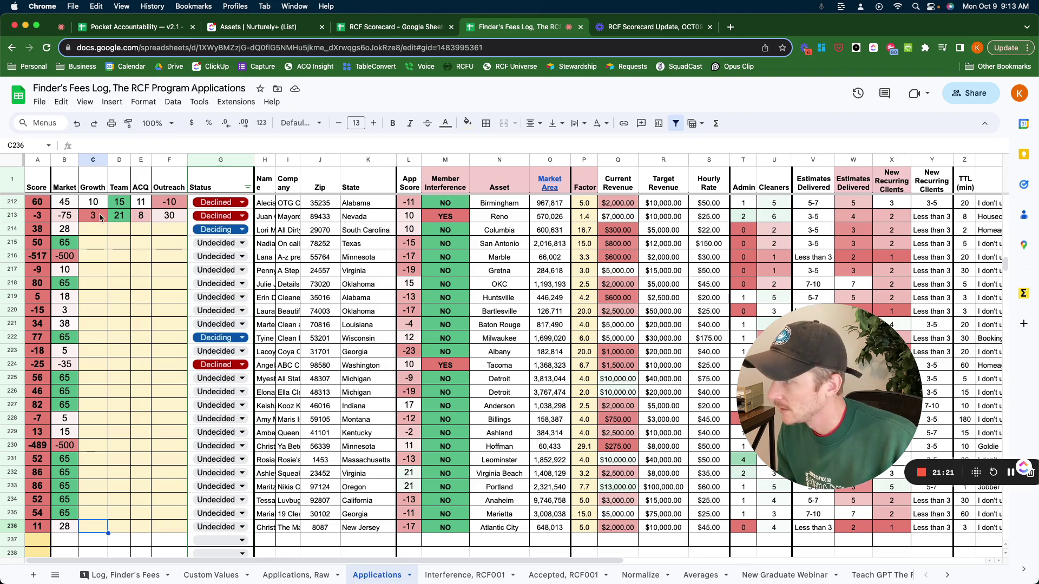
click(101, 217)
key(ctrl+c)
key(Down)
key(ctrl+v)
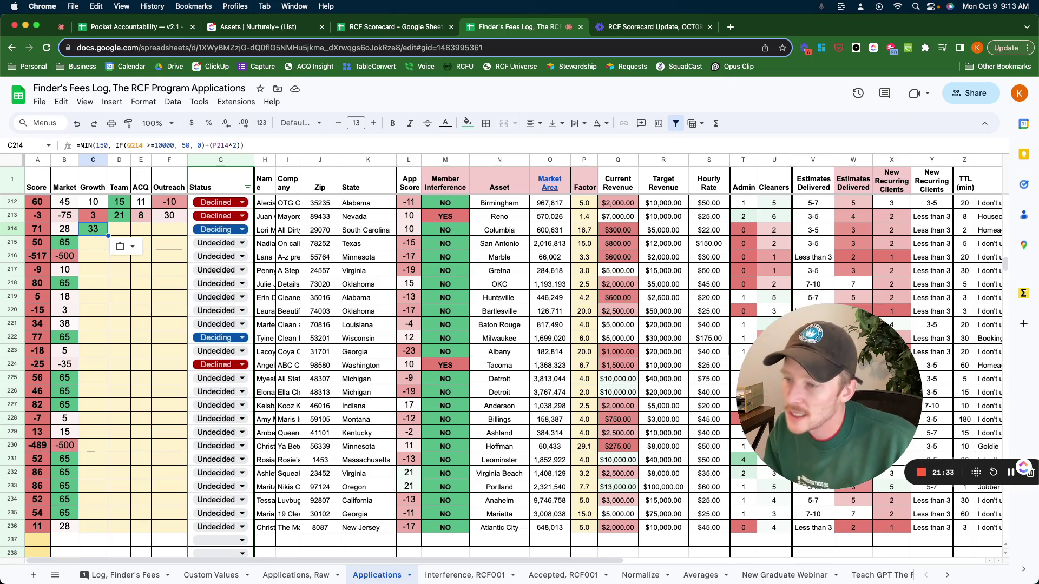
Check the Factor formula in P214, then copy the Growth score formula from C214 into C215 for the San Antonio application
click(592, 231)
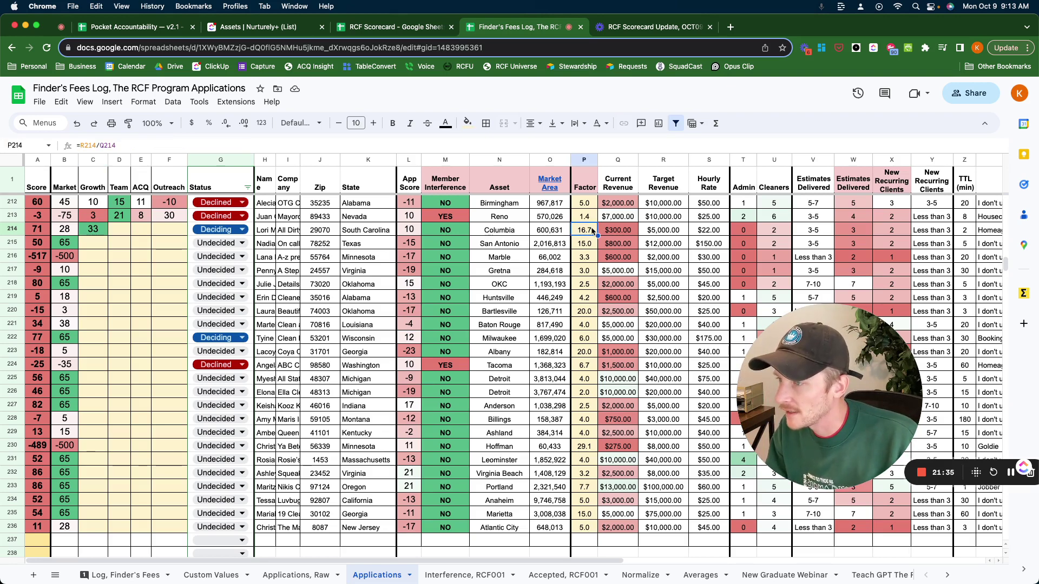
click(583, 160)
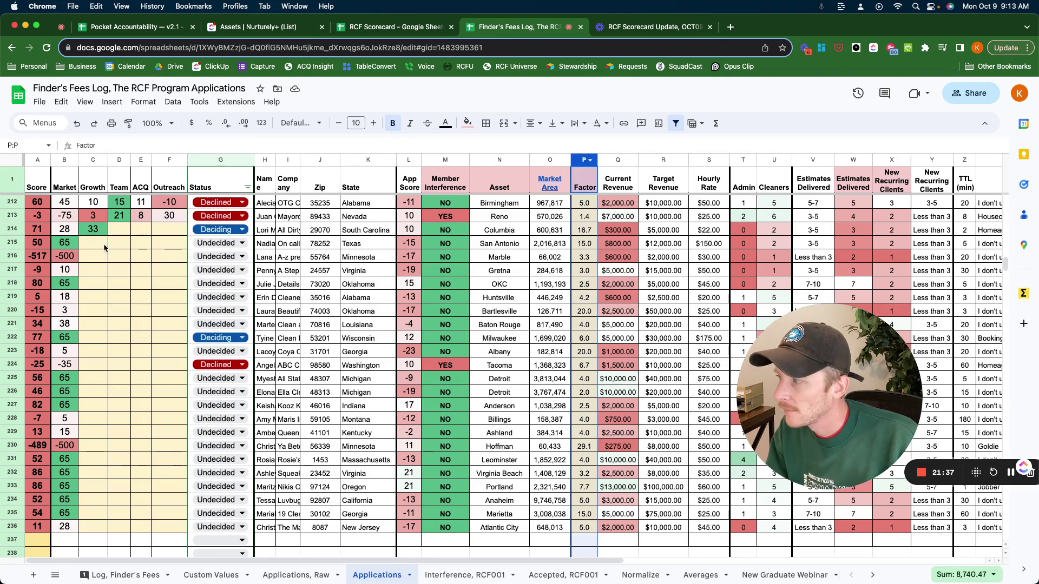
click(102, 244)
click(100, 232)
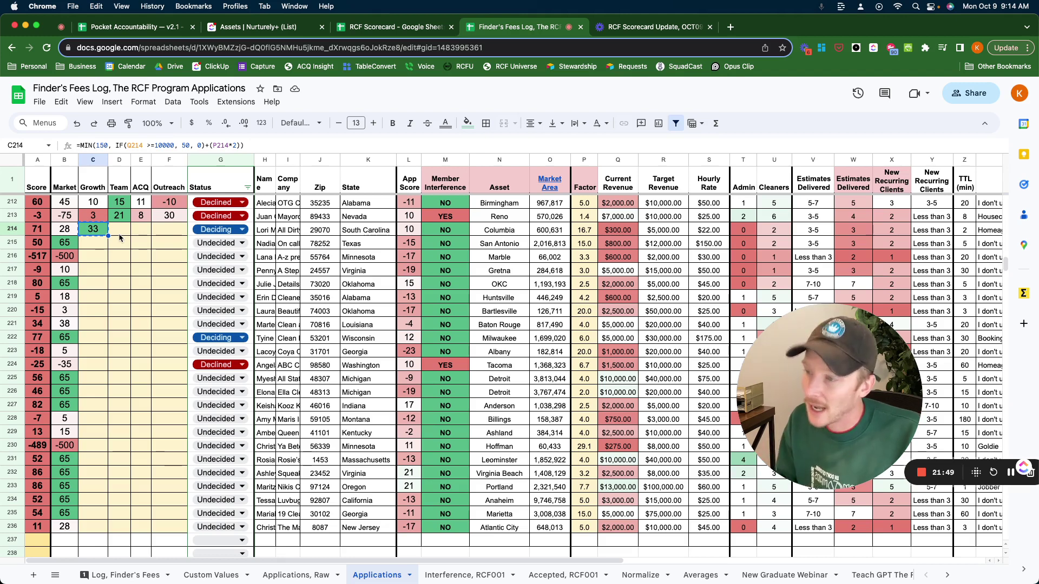
key(Down)
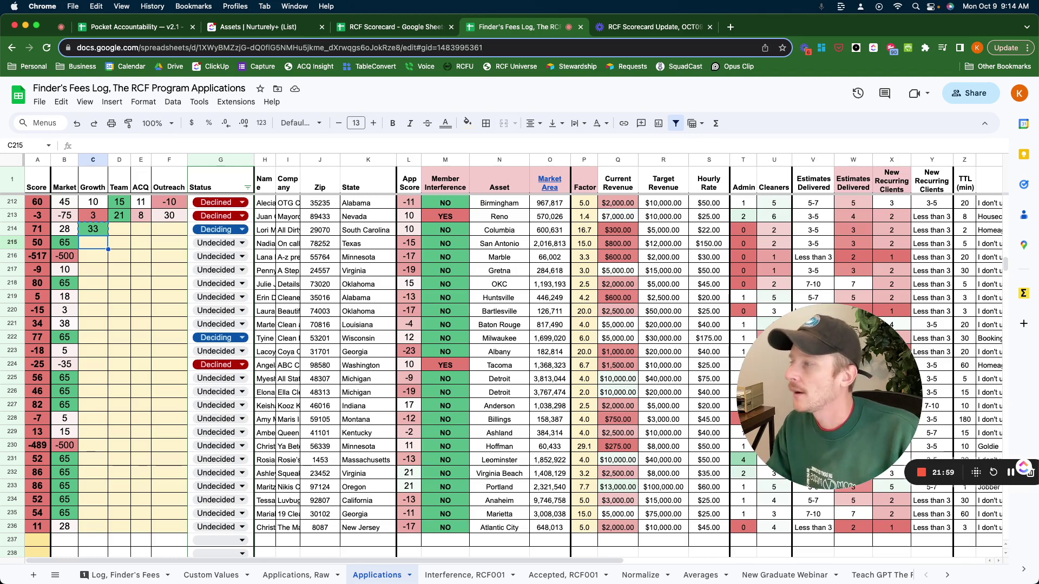
key(Up)
key(Down)
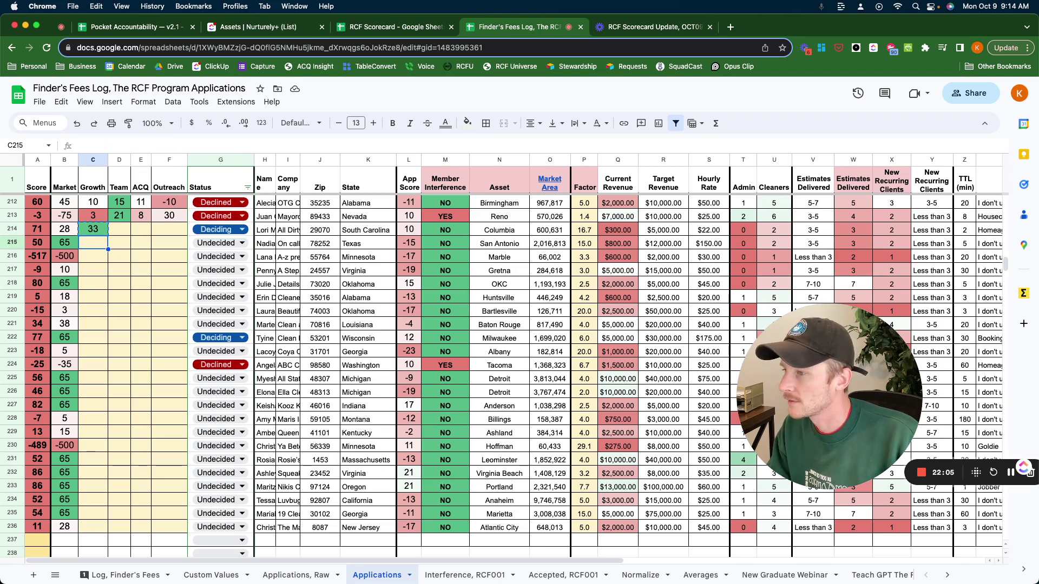
key(cmd+v)
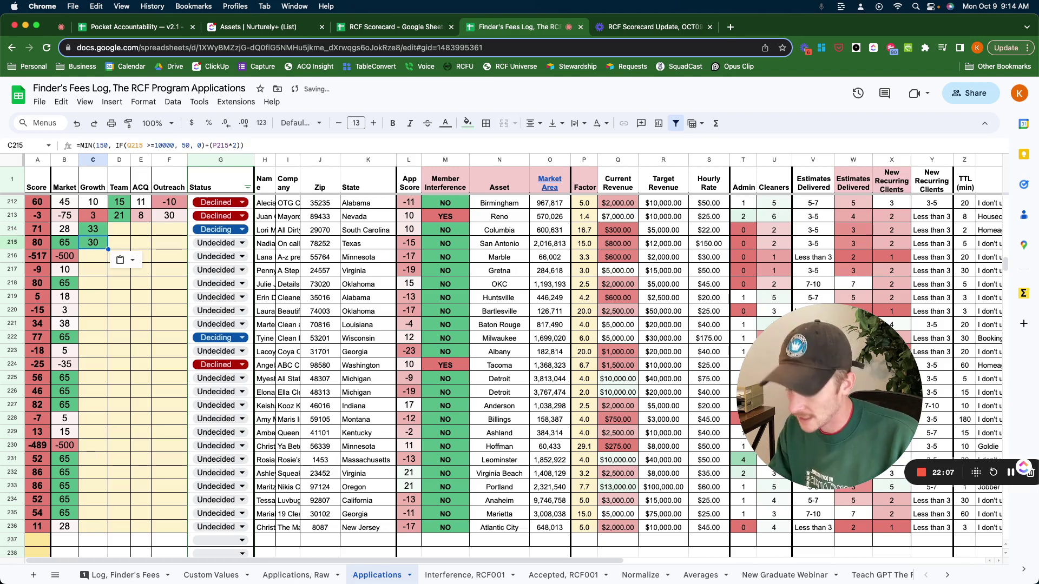
Paste the Growth score formula into C216 through C219, from the Marble application to the Huntsville one
key(Down)
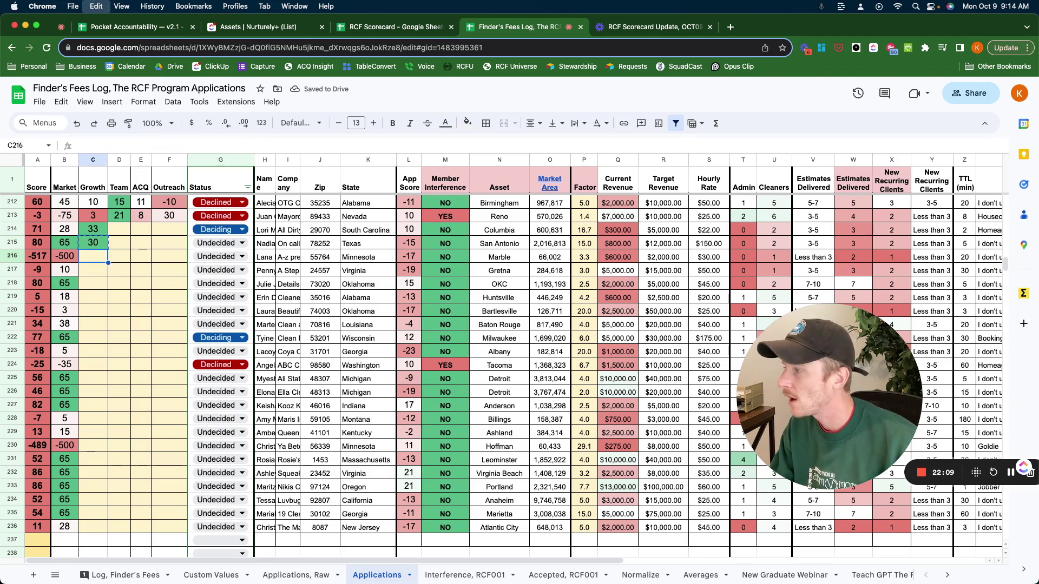
key(cmd+v)
key(Down)
key(cmd+v)
key(Down)
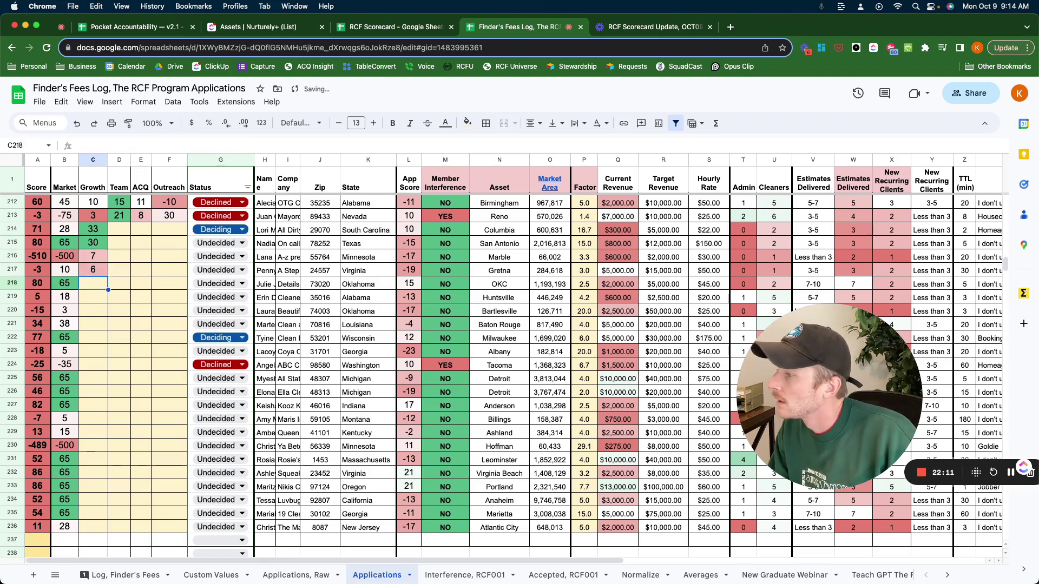
key(cmd+v)
key(Down)
key(cmd+v)
Paste the Growth score formula into C220 through C223, from the Bartlesville application to the Albany one
key(Down)
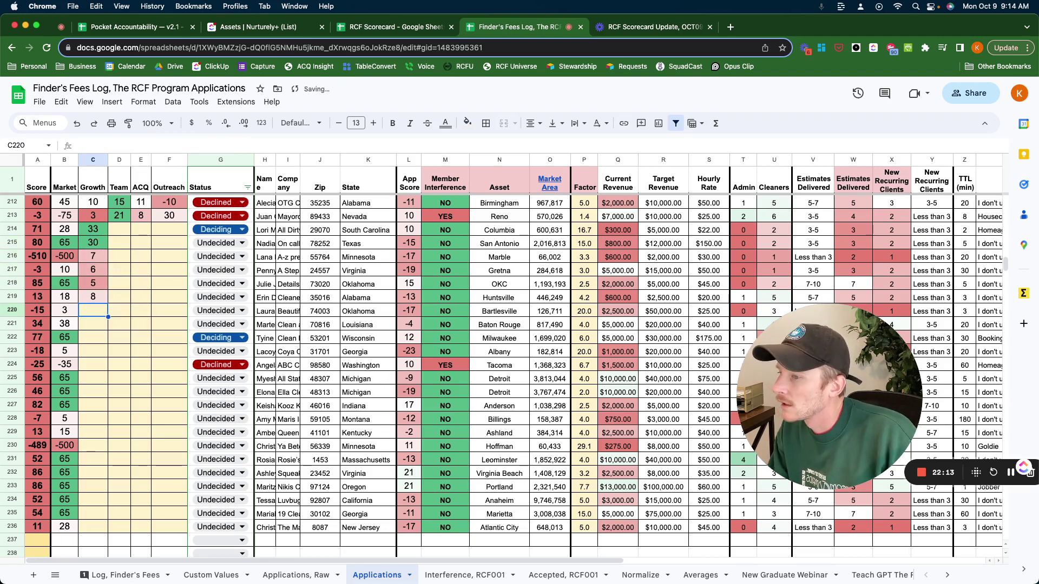
key(cmd+v)
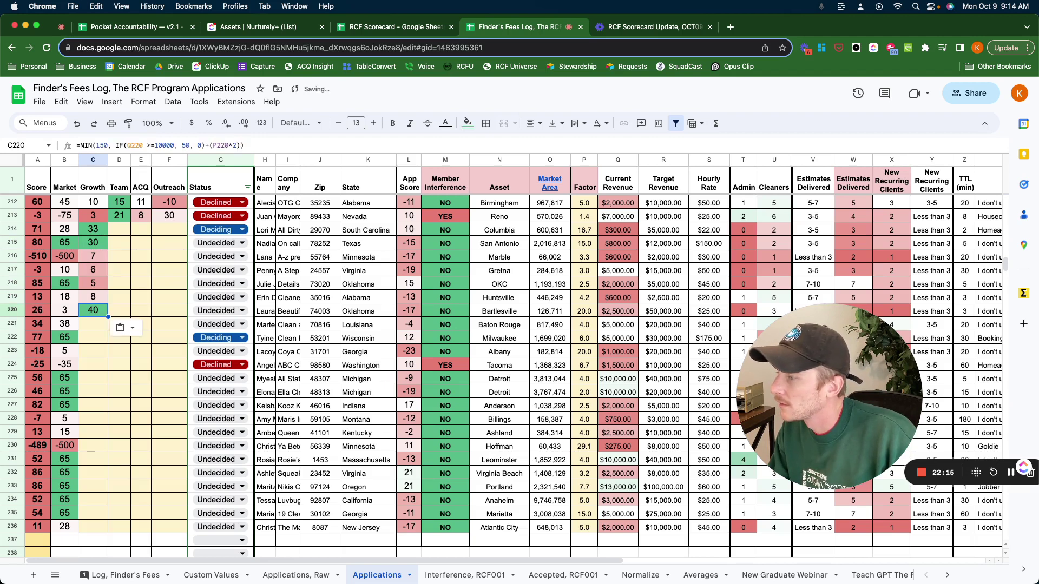
key(Down)
key(cmd+v)
key(Down)
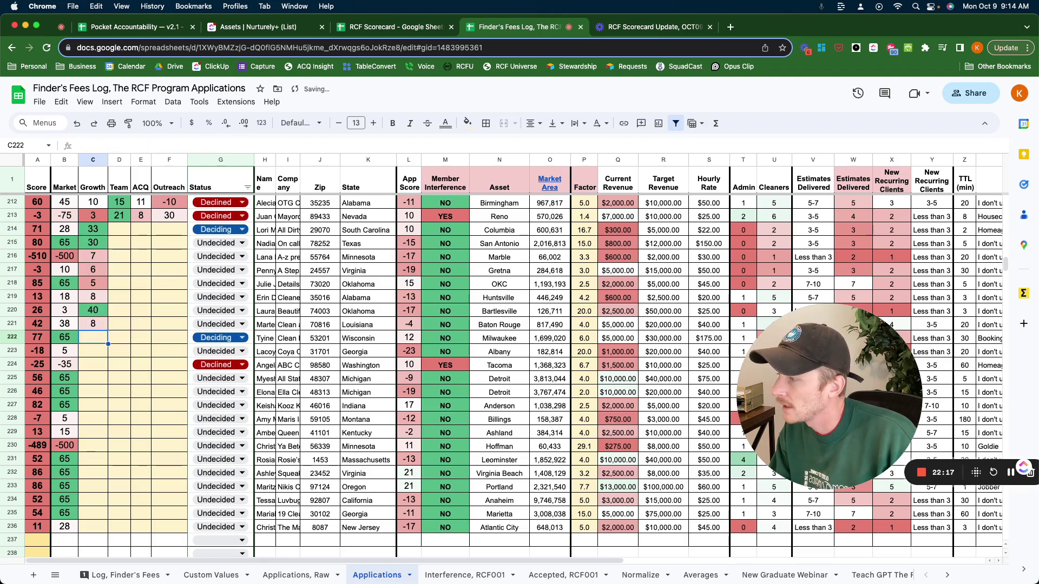
key(cmd+v)
key(Down)
key(cmd+v)
Paste the Growth score formula into C224 through C226 for the Tacoma application and both Detroit applications
key(Down)
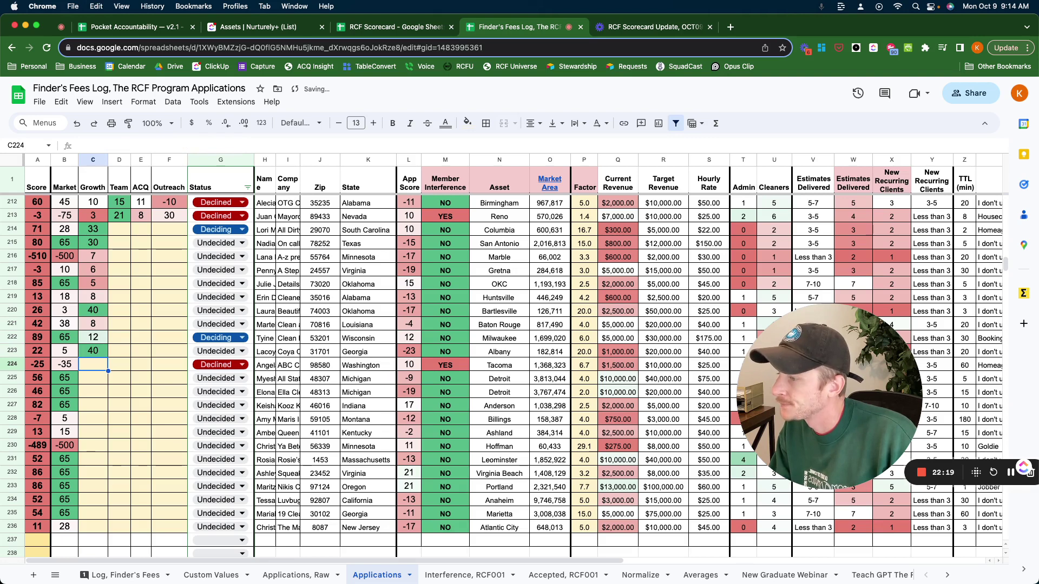
key(cmd+v)
key(Down)
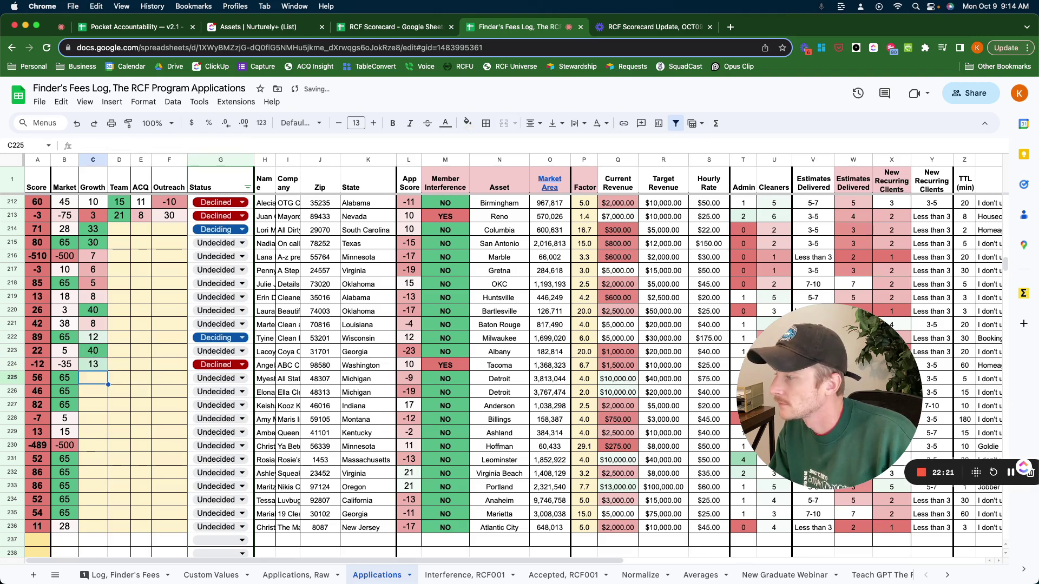
key(cmd+v)
key(Down)
key(cmd+v)
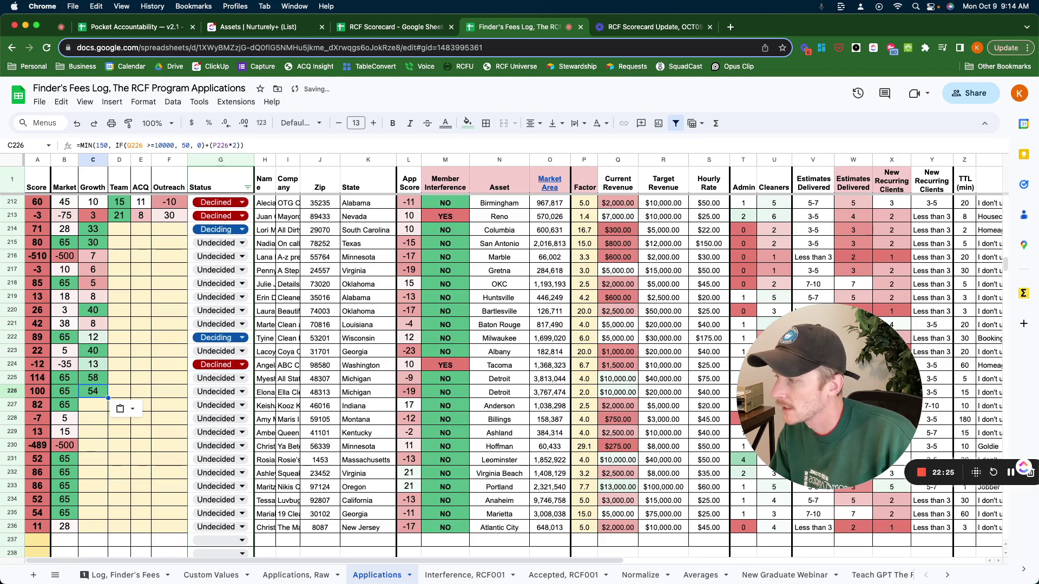
Paste the Growth score formula into C227 through C231, from the Anderson application to the Leominster one
key(Down)
key(super+v)
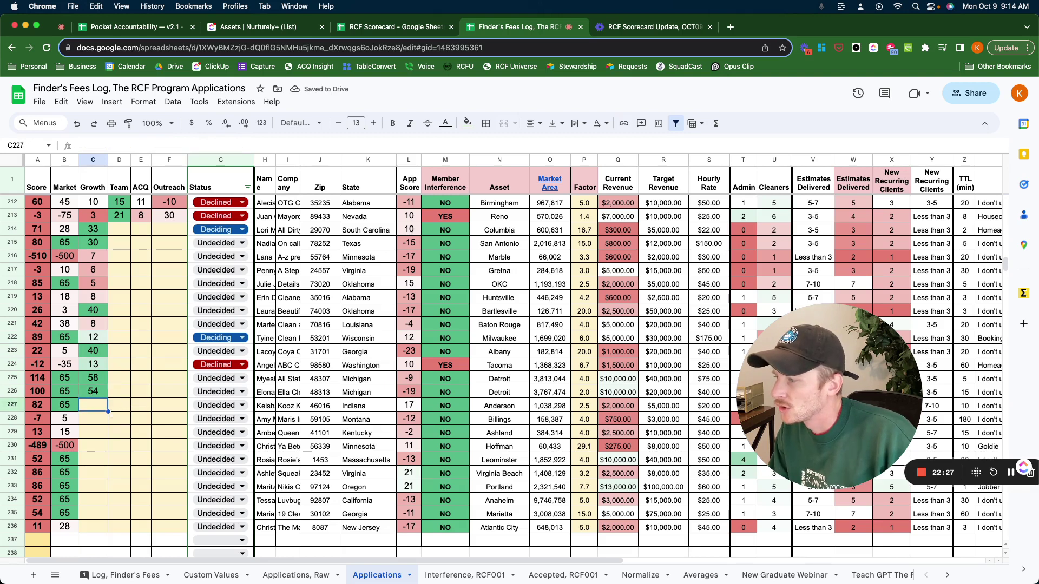
key(Down)
key(super+v)
key(Down)
key(super+v)
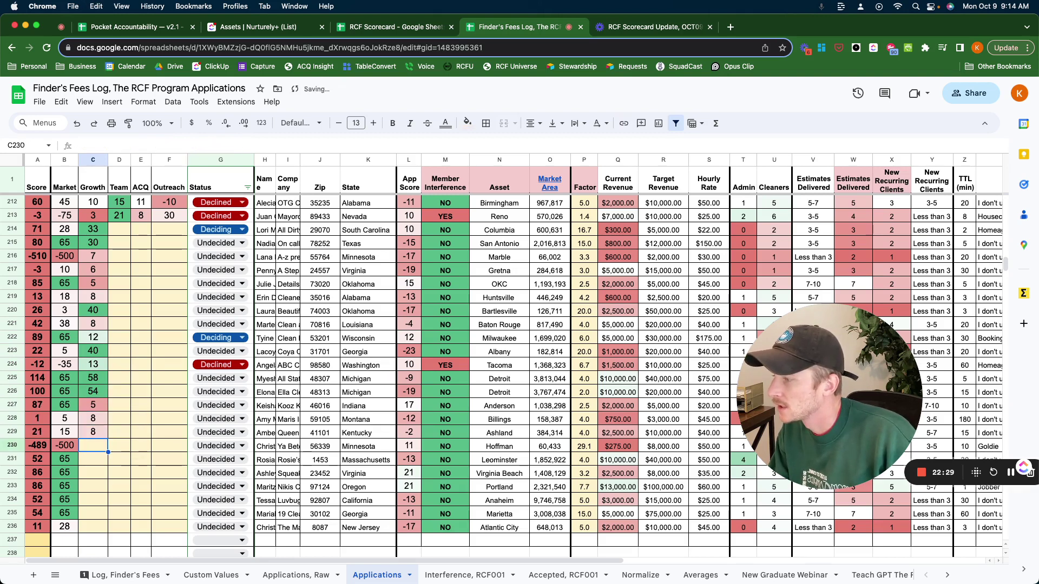
key(Down)
key(super+v)
key(Down)
key(super+v)
Copy the Growth score formula from C231 into C232 and C233 for the Virginia Beach and Portland applications
key(Down)
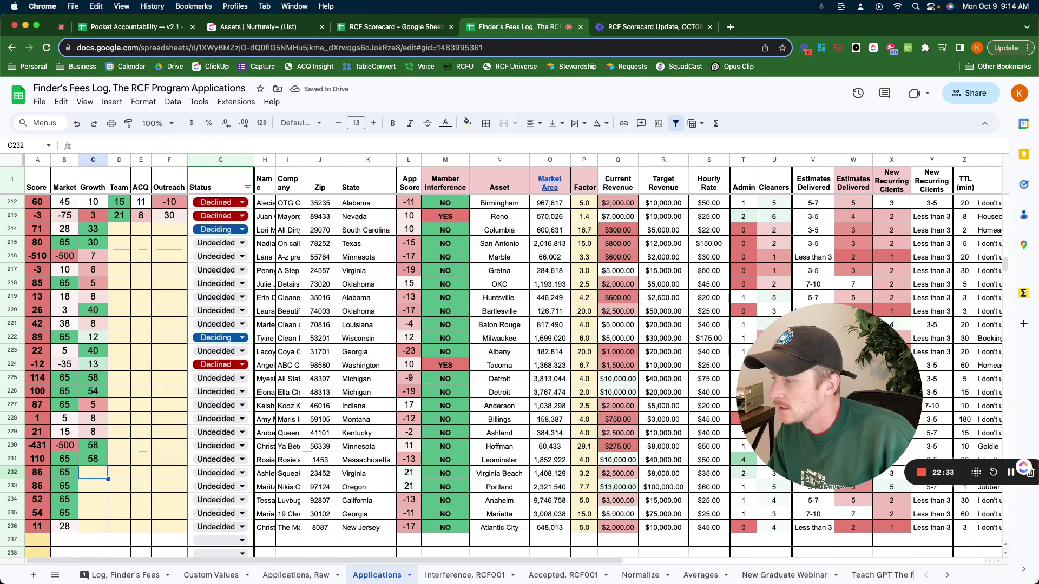
key(Up)
key(Up)
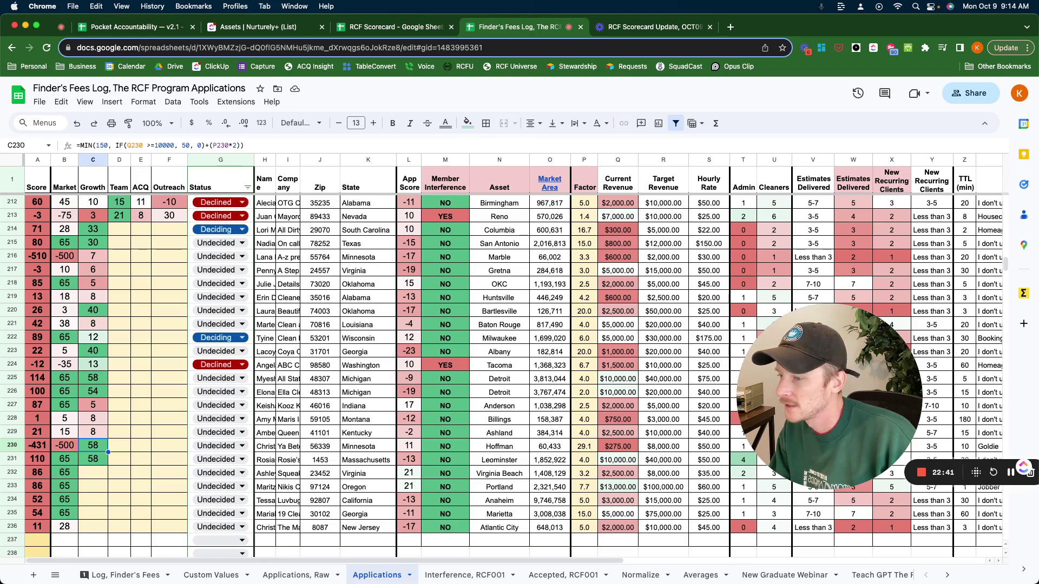
click(93, 459)
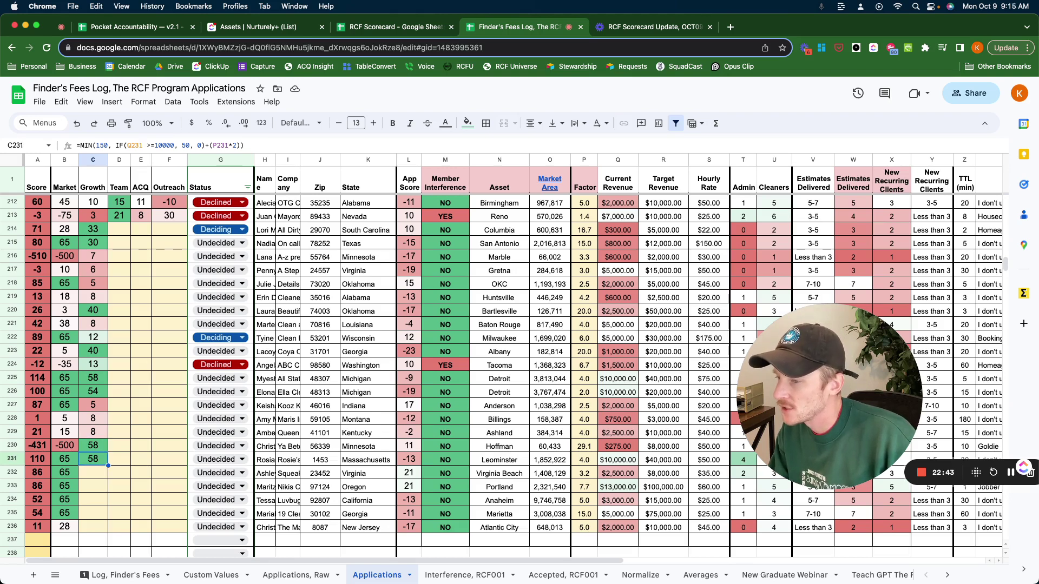
click(93, 472)
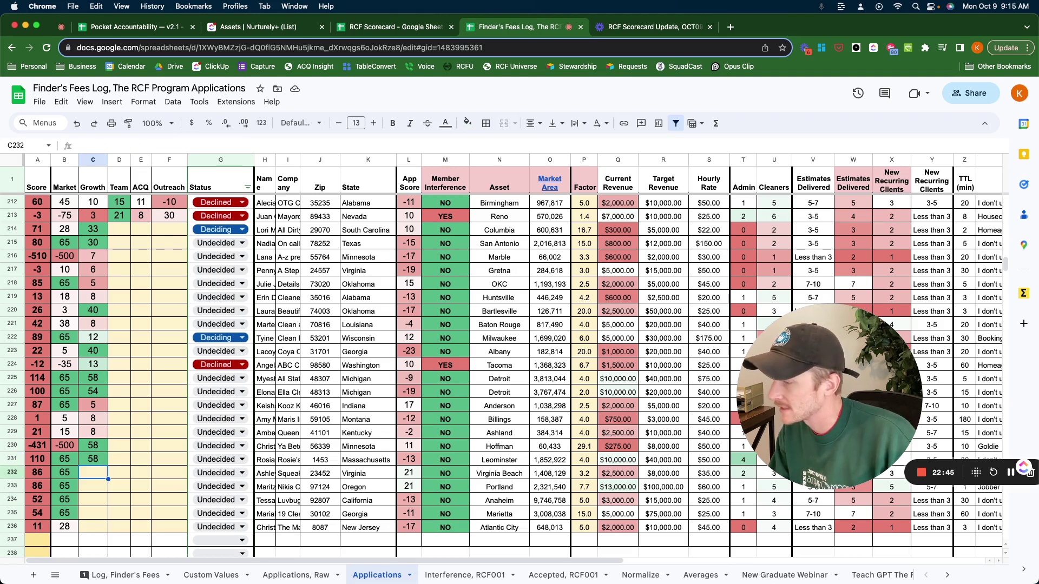
click(93, 459)
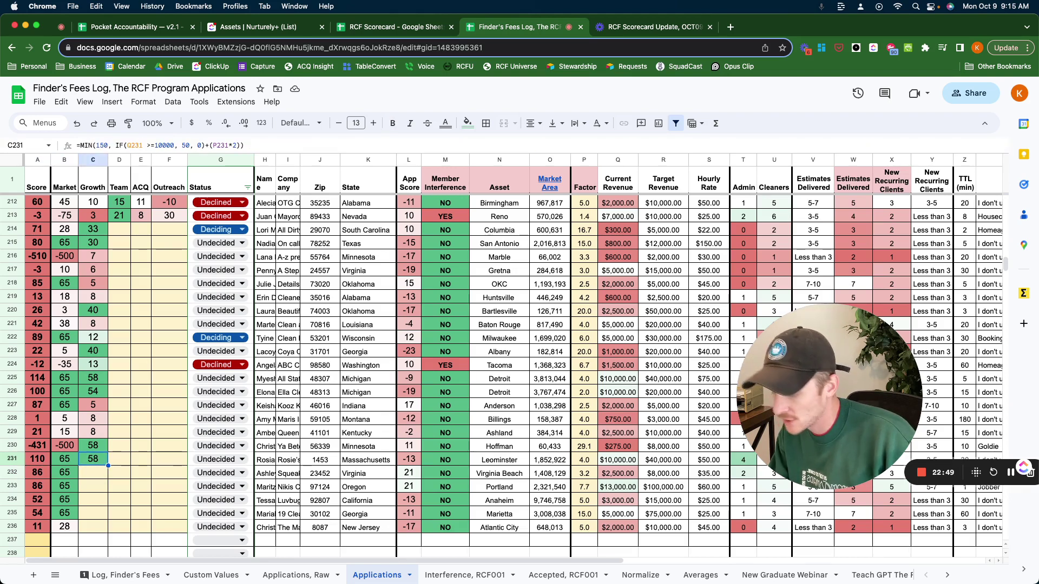
key(ctrl+c)
key(Down)
key(ctrl+v)
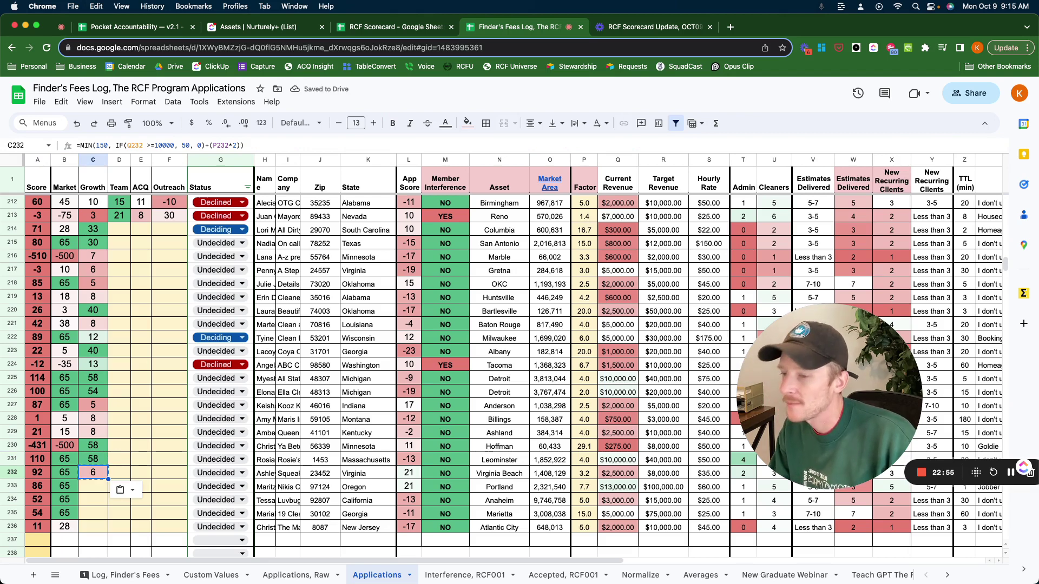
click(93, 485)
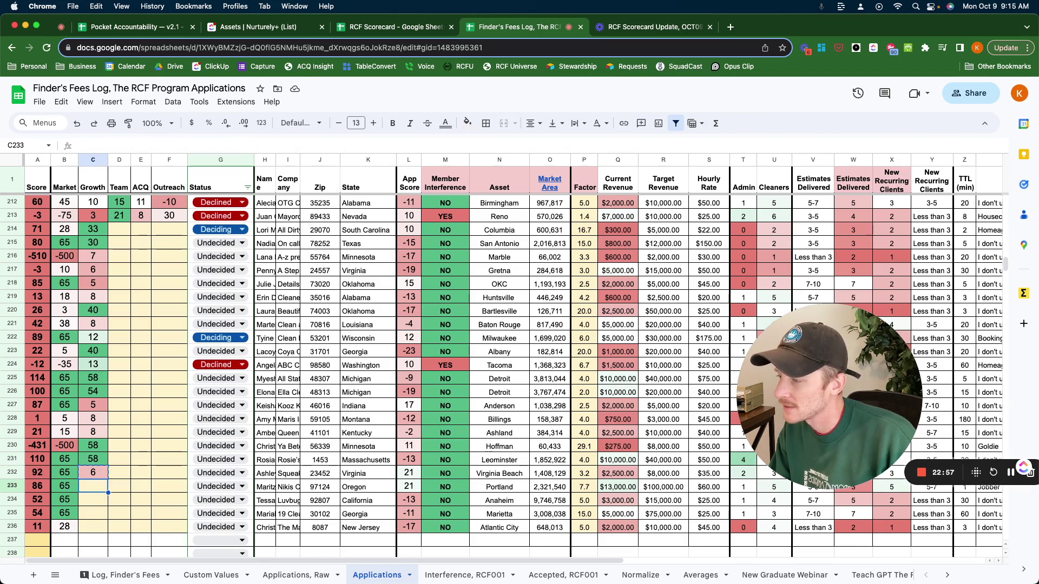
key(cmd+v)
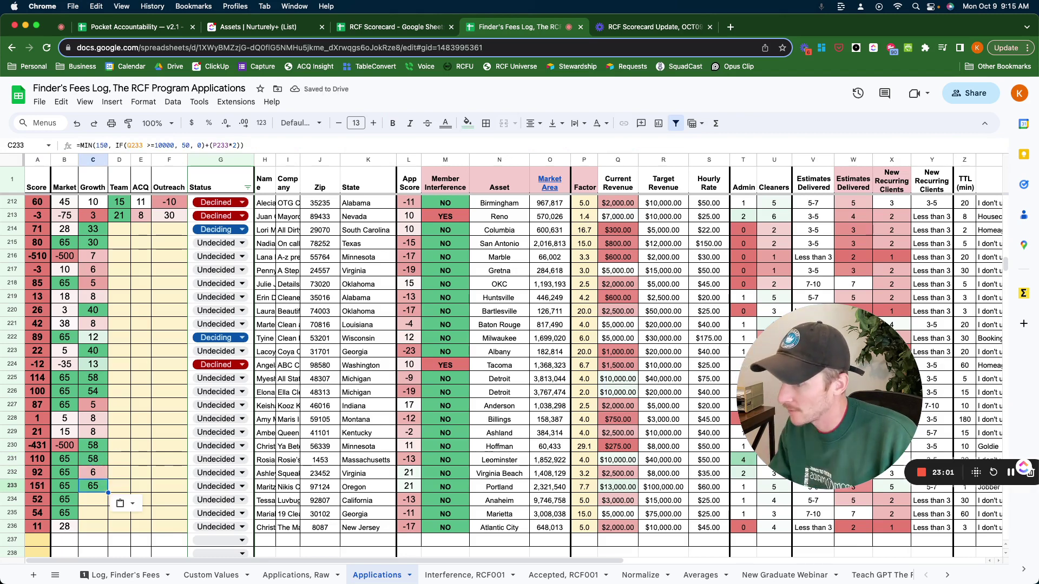
Paste the Growth score formula into C234 through C236 for the Anaheim, Marietta and Atlantic City applications
click(93, 499)
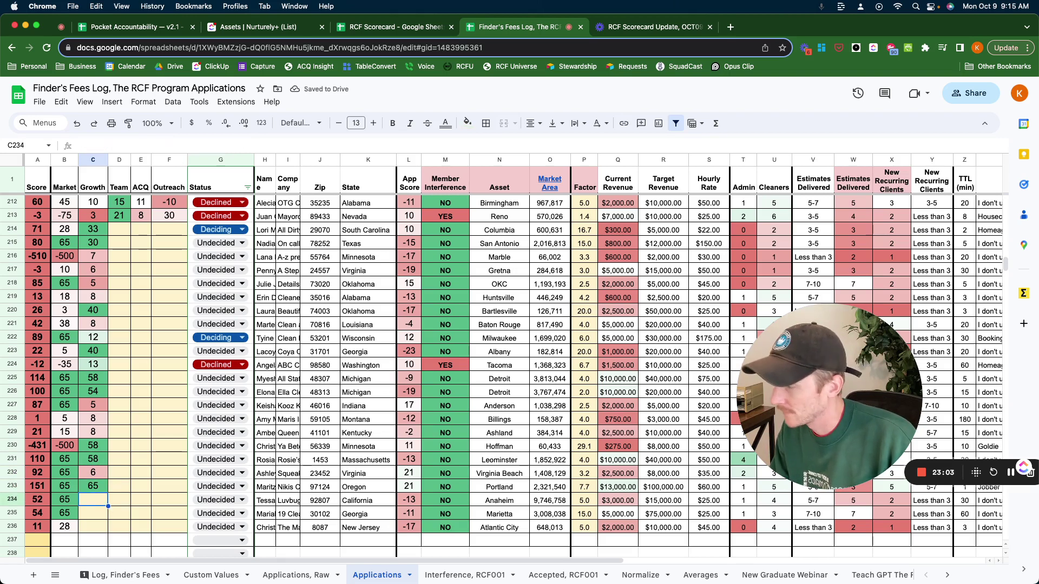
key(Up)
key(Down)
key(super+v)
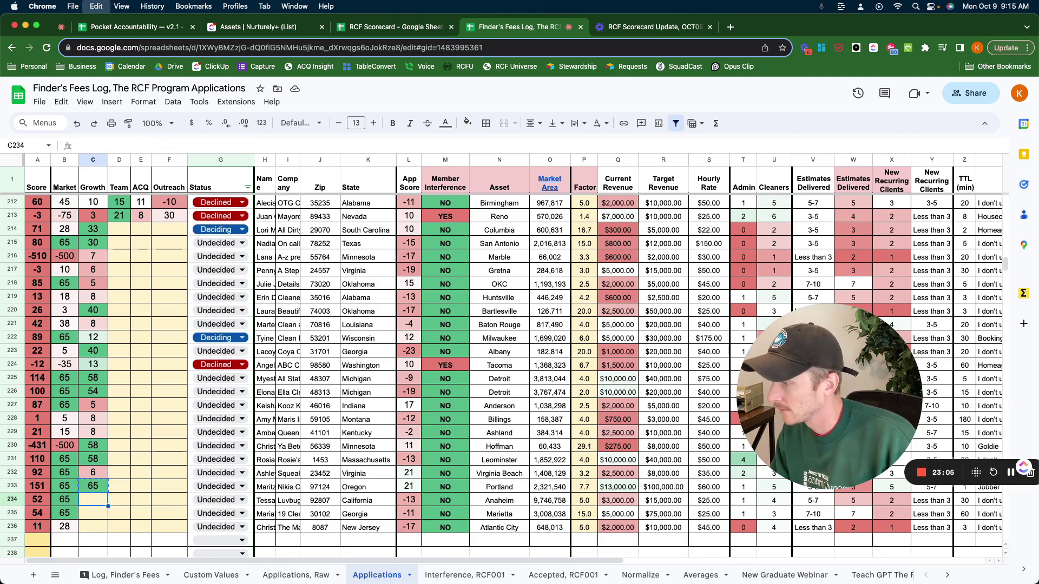
key(Down)
key(super+v)
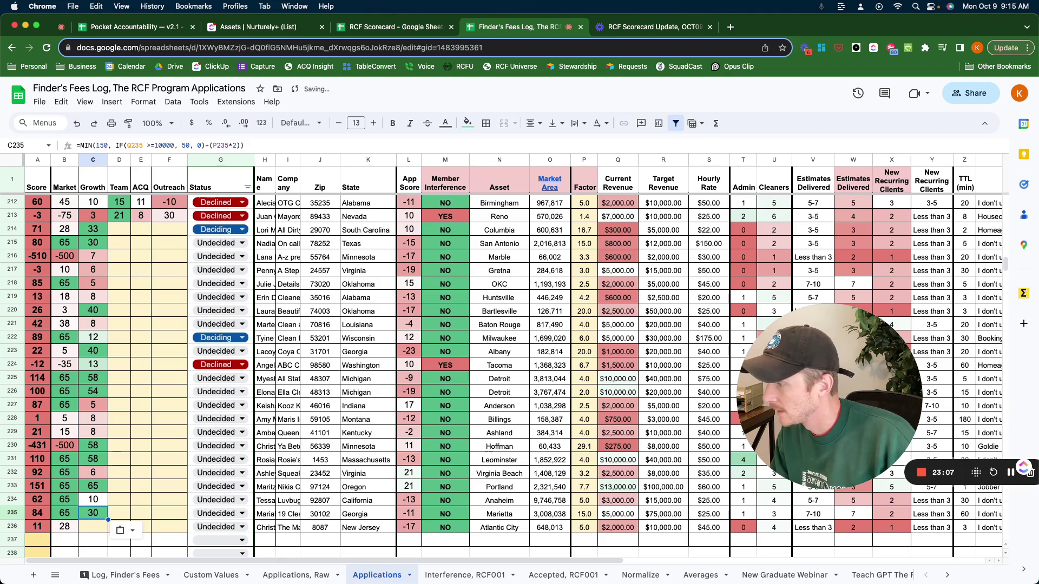
key(Down)
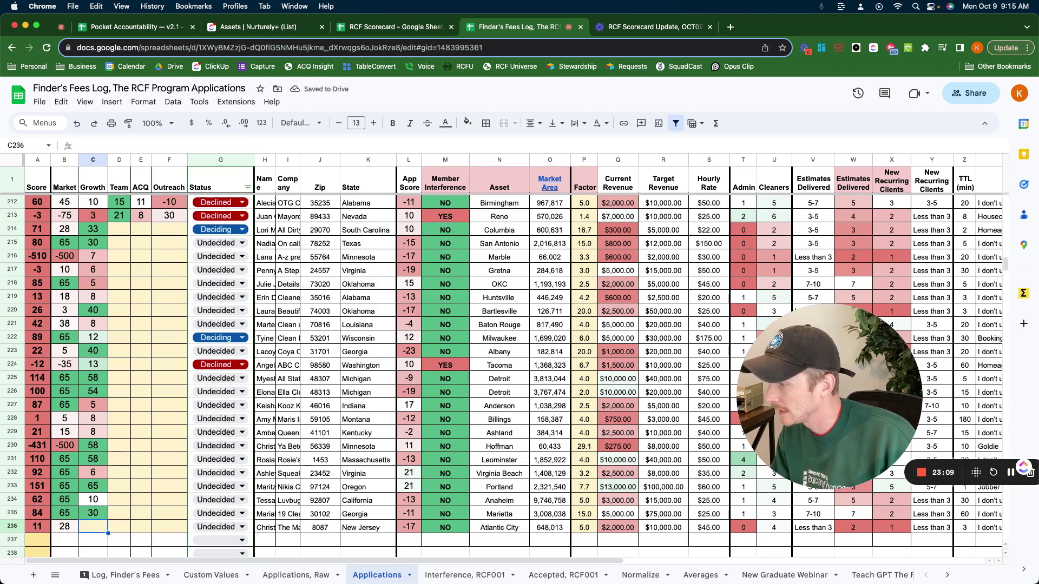
key(super+v)
Copy the Team score formula from D212 into D214 and D215 for the Columbia and San Antonio applications
key(Right)
key(Up)
key(Up)
key(Up)
key(Up)
key(Up)
key(Up)
key(Up)
key(Up)
key(Up)
key(Up)
key(Up)
key(Up)
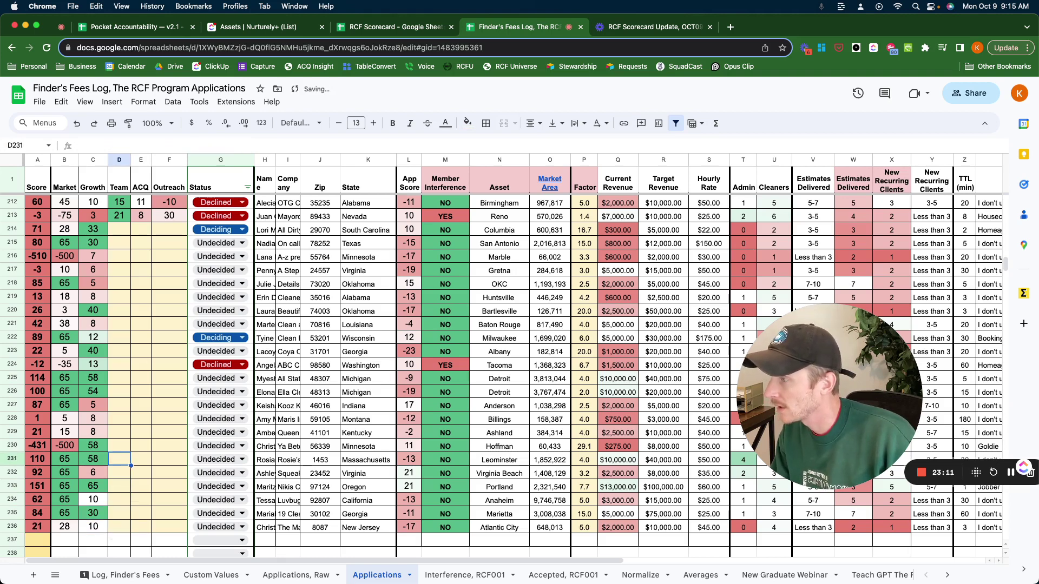
key(Up)
key(Up)
key(Up)
key(Up)
key(Up)
key(Up)
key(Up)
key(Up)
key(Up)
key(Up)
key(Up)
key(Up)
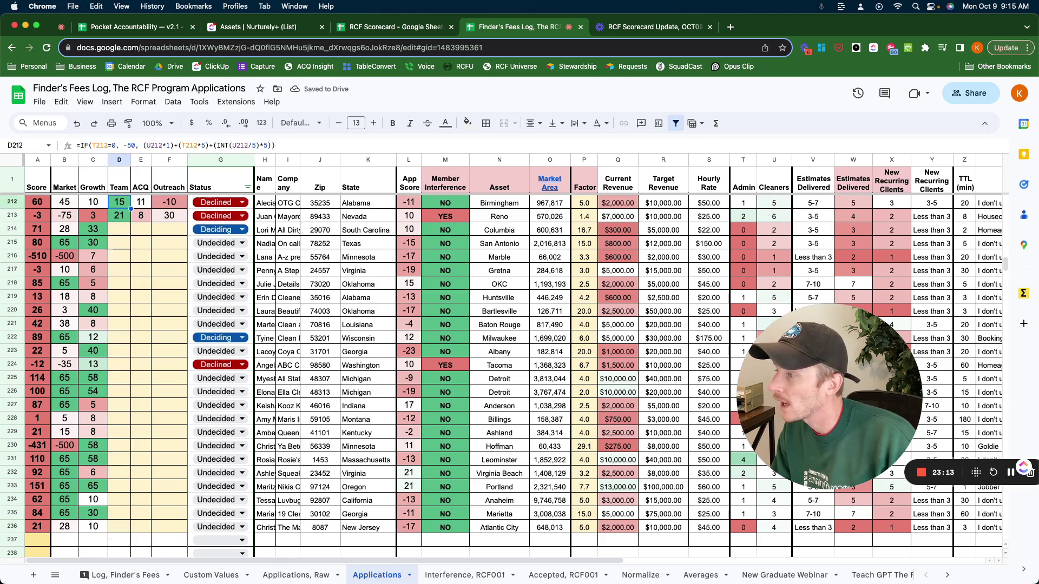
key(Down)
key(Down)
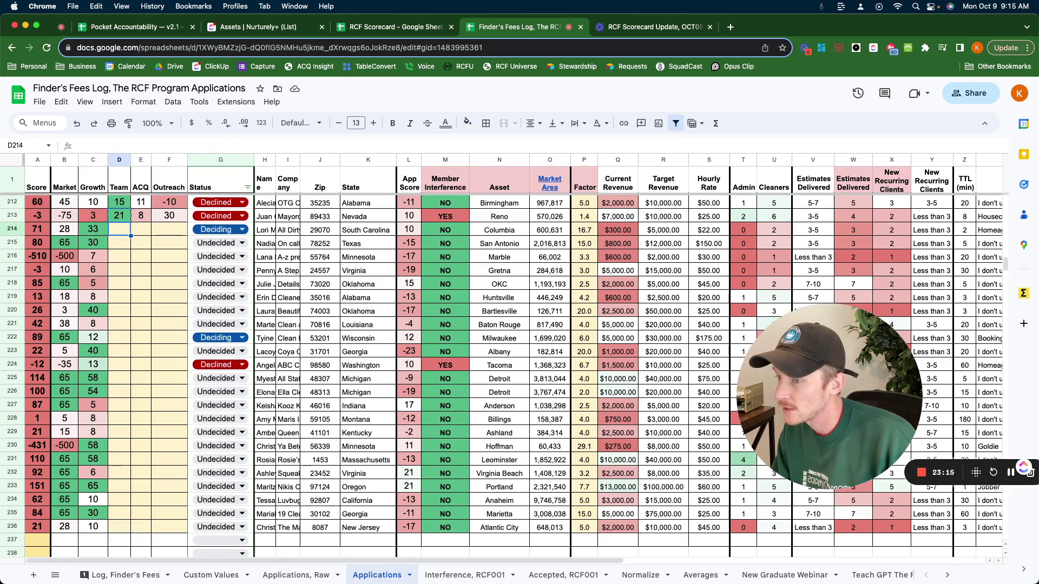
key(super+v)
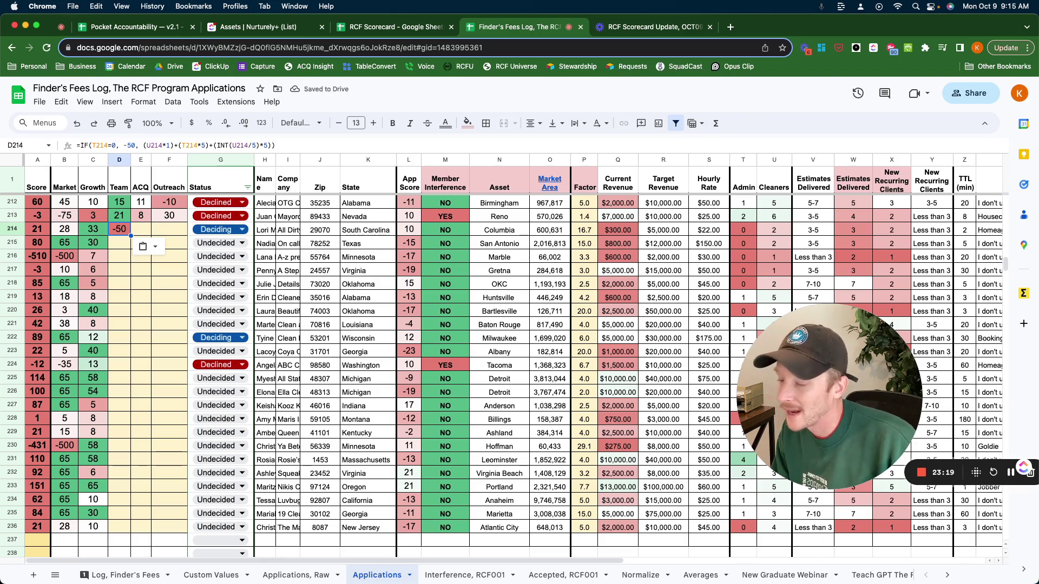
key(Down)
key(super+v)
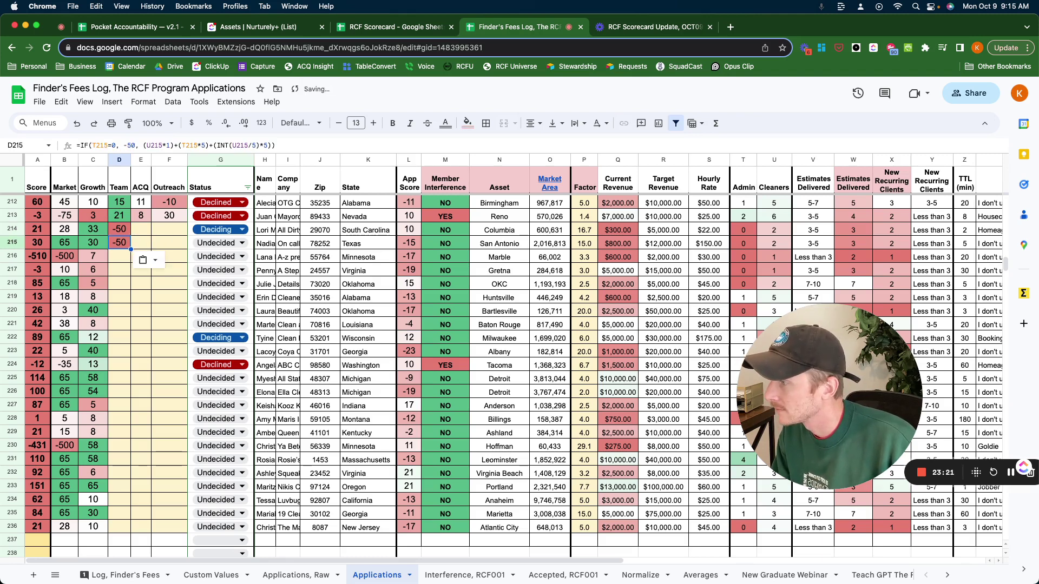
Paste the Team score formula into D216 through D218 for the Marble, Gretna and OKC applications
key(Down)
key(super+v)
key(Down)
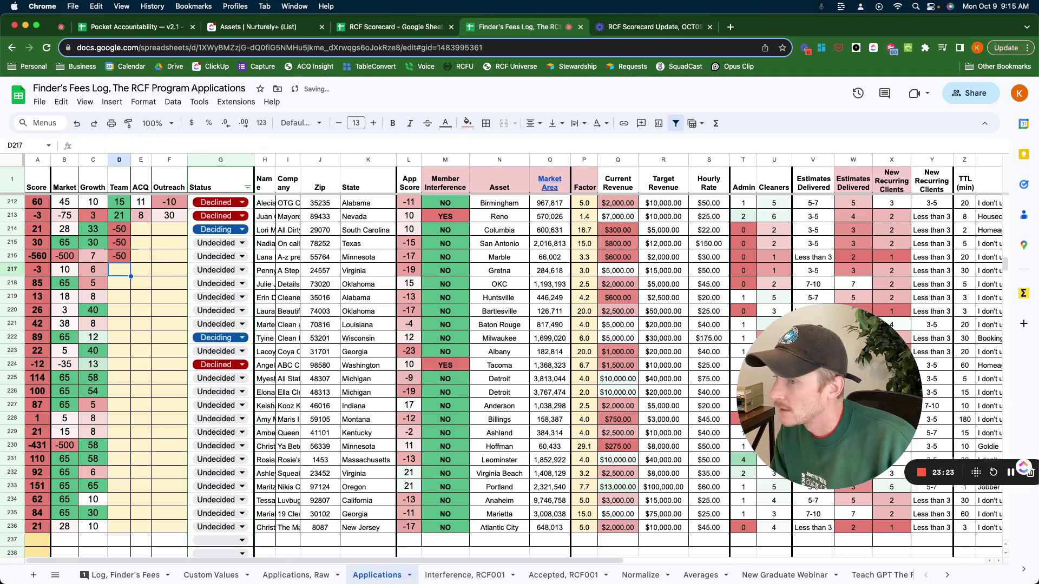
key(super+v)
key(Down)
key(super+v)
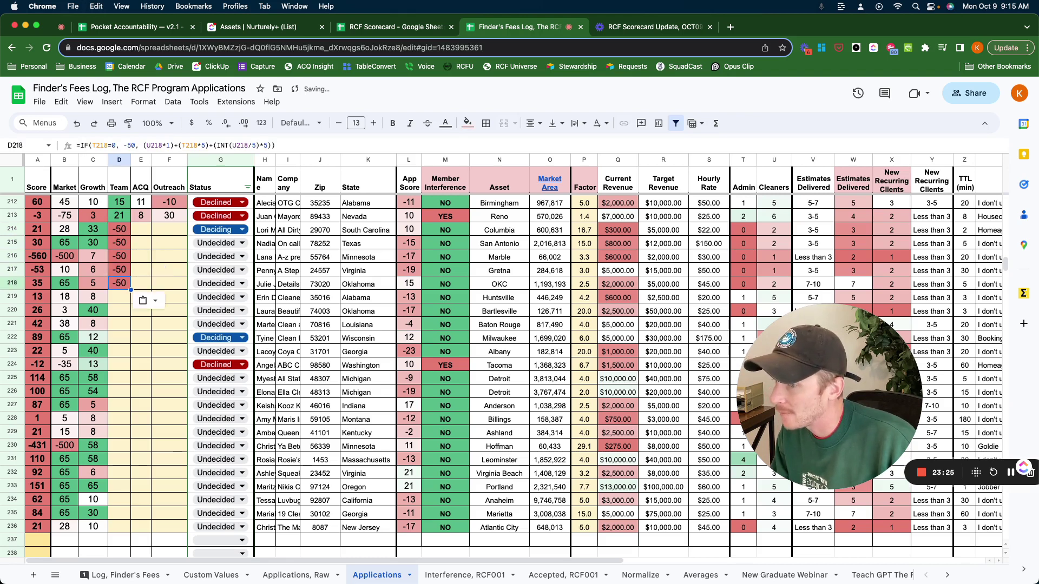
Paste the Team score formula into D219 and D220 for the Huntsville and Bartlesville applications
key(Down)
key(super+v)
key(Down)
key(super+v)
Paste the Team score formula into D221 through D223 for the Baton Rouge, Milwaukee and Albany applications
key(Down)
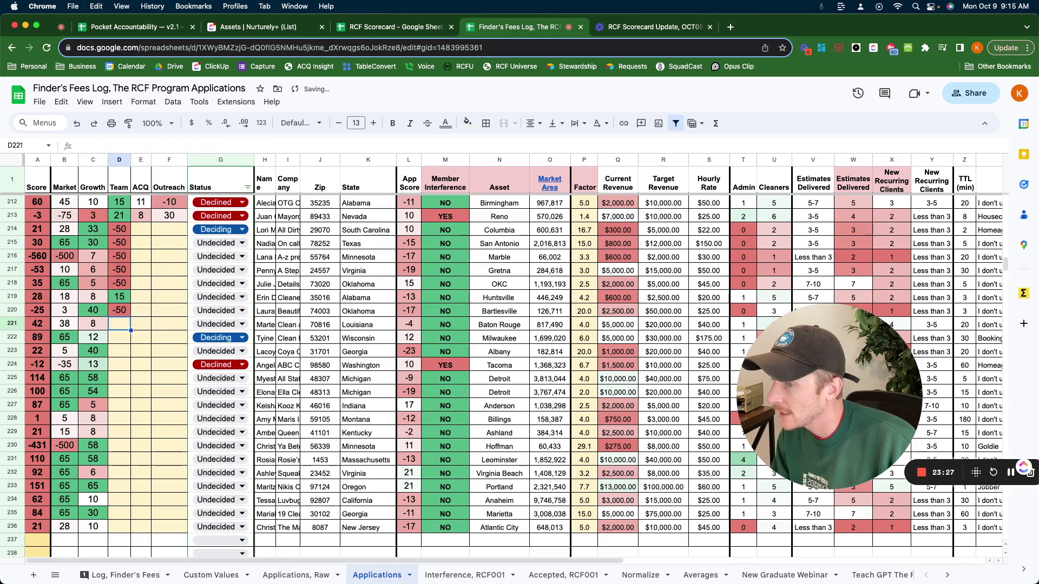
key(super+v)
key(Down)
key(super+v)
key(Down)
key(super+v)
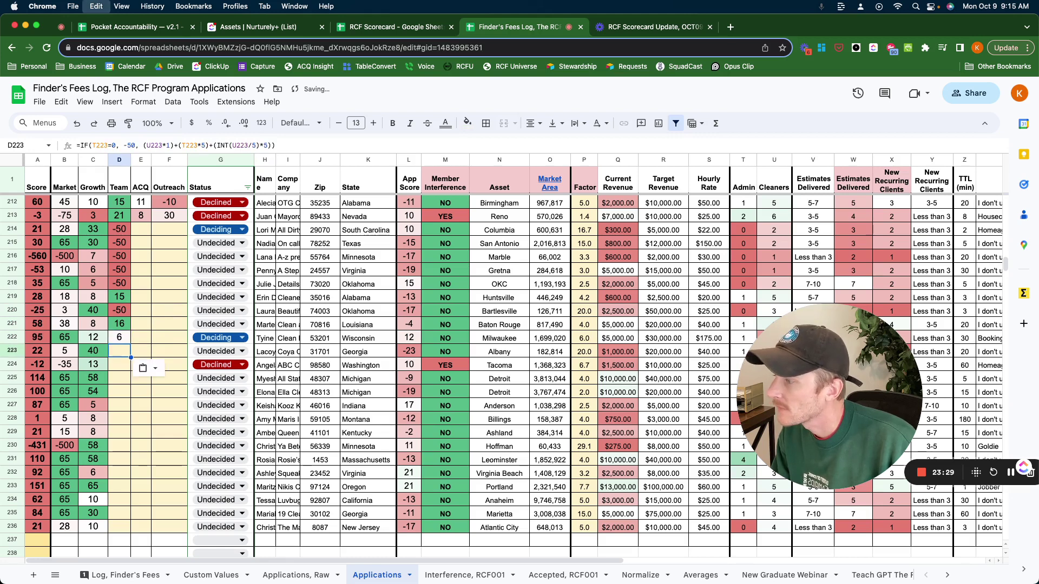
Paste the Team score formula into D224 through D226 for the Tacoma application and both Detroit applications
key(Down)
key(super+v)
key(Down)
key(Down)
key(ctrl+v)
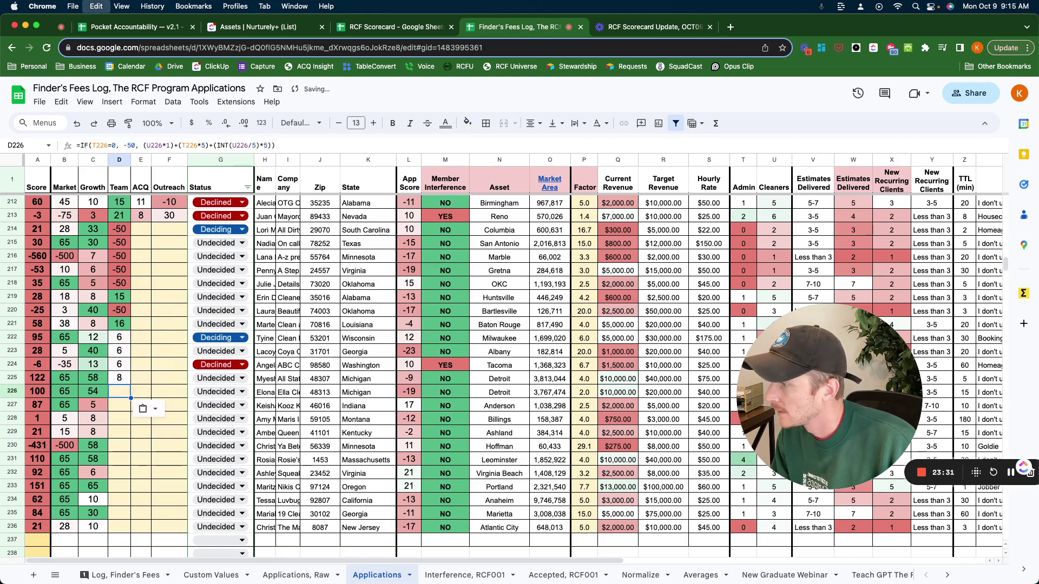
Paste the Team score formula into D227 through D229 for the Anderson, Billings and Ashland applications
key(Down)
key(ctrl+v)
key(Down)
key(ctrl+v)
key(Down)
key(ctrl+v)
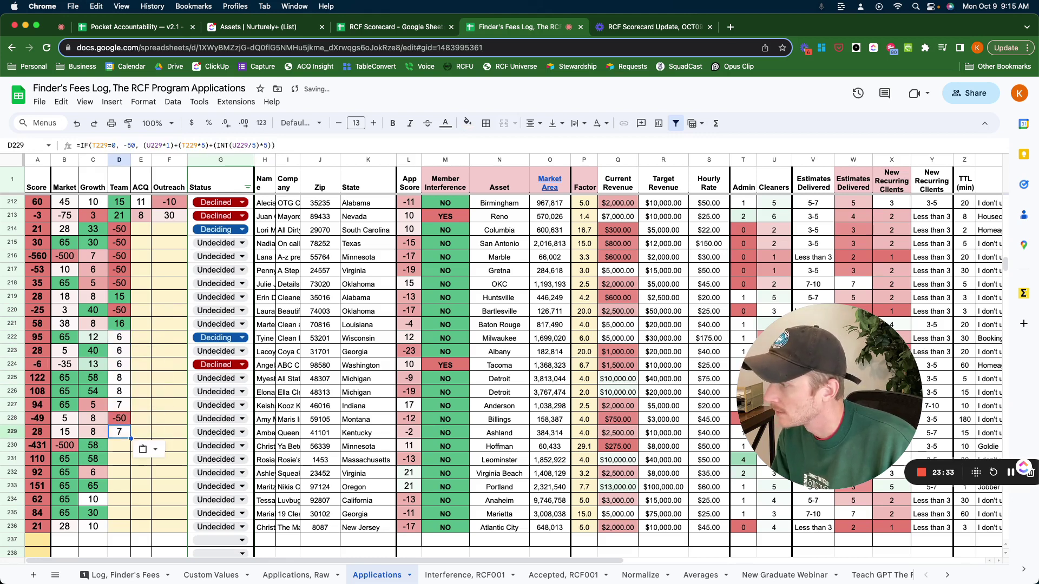
Paste the Team score formula into D230 through D232 for the Hoffman, Leominster and Virginia Beach applications
key(Down)
key(ctrl+v)
key(Down)
key(ctrl+v)
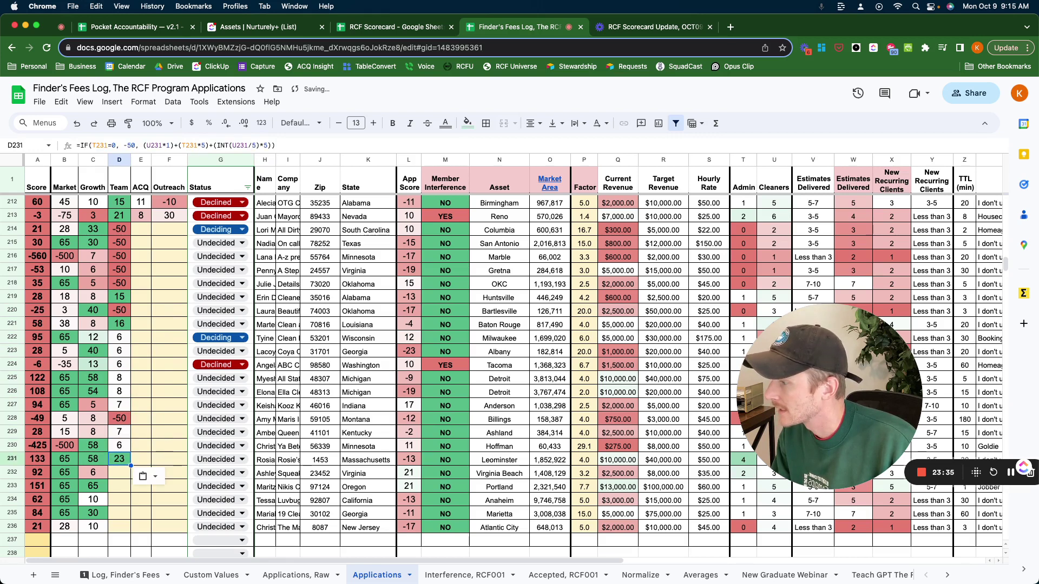
key(Down)
key(ctrl+v)
Paste the Team score formula into D233 through D236, from the Portland application to the Atlantic City one
key(Down)
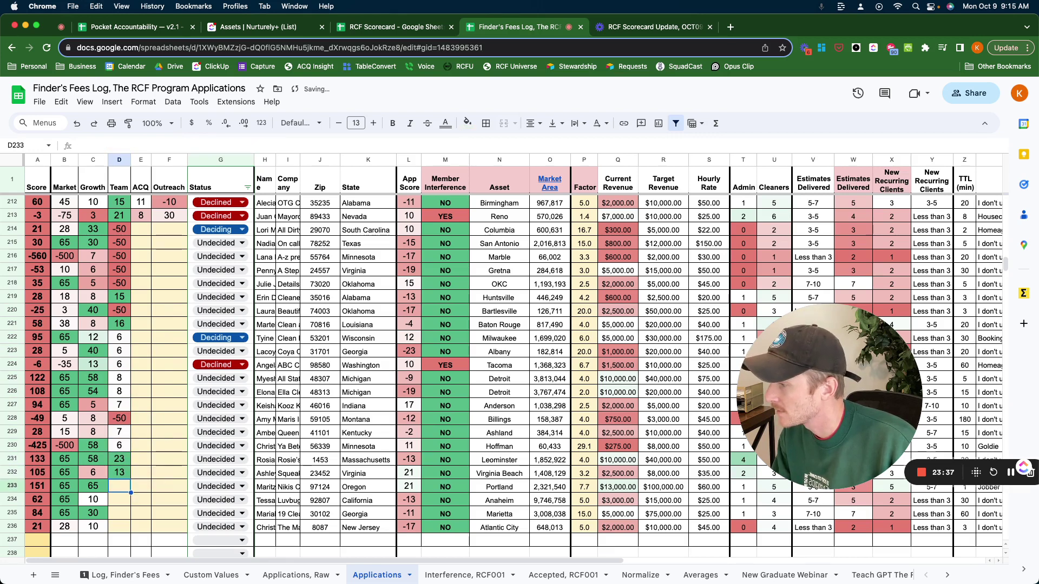
key(ctrl+v)
key(Down)
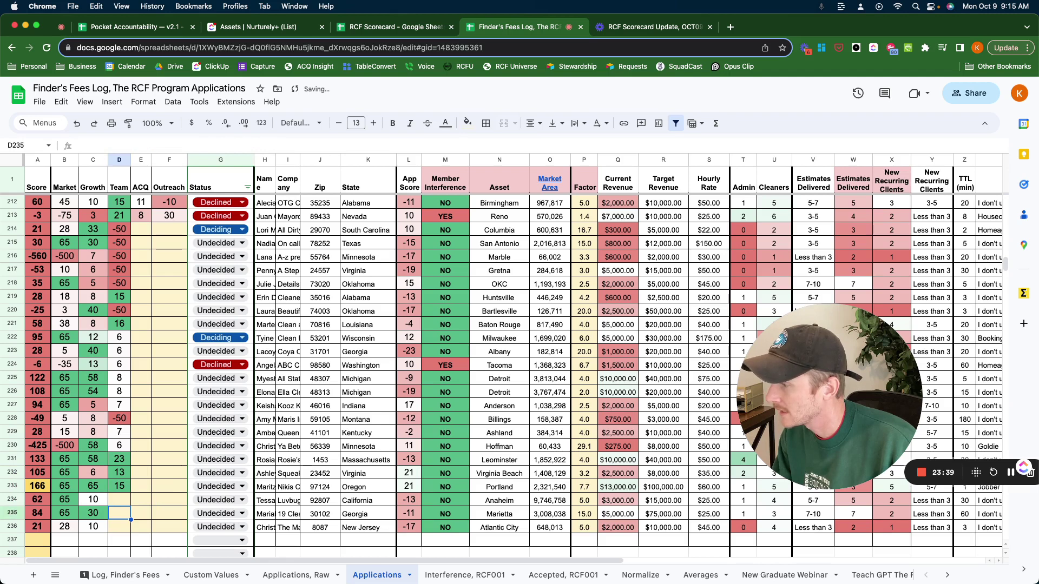
key(ctrl+v)
key(Down)
key(ctrl+v)
key(Down)
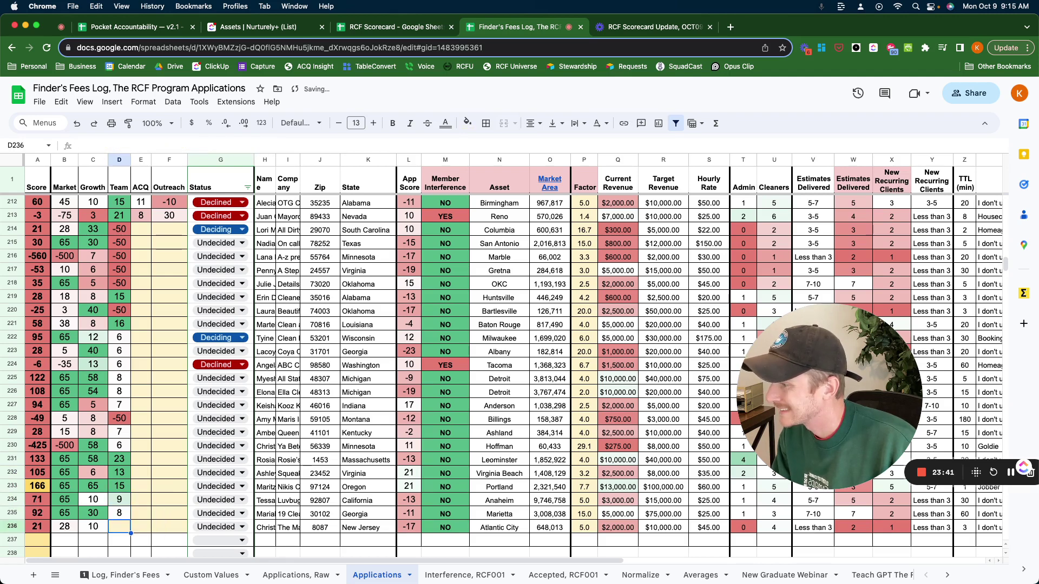
key(ctrl+v)
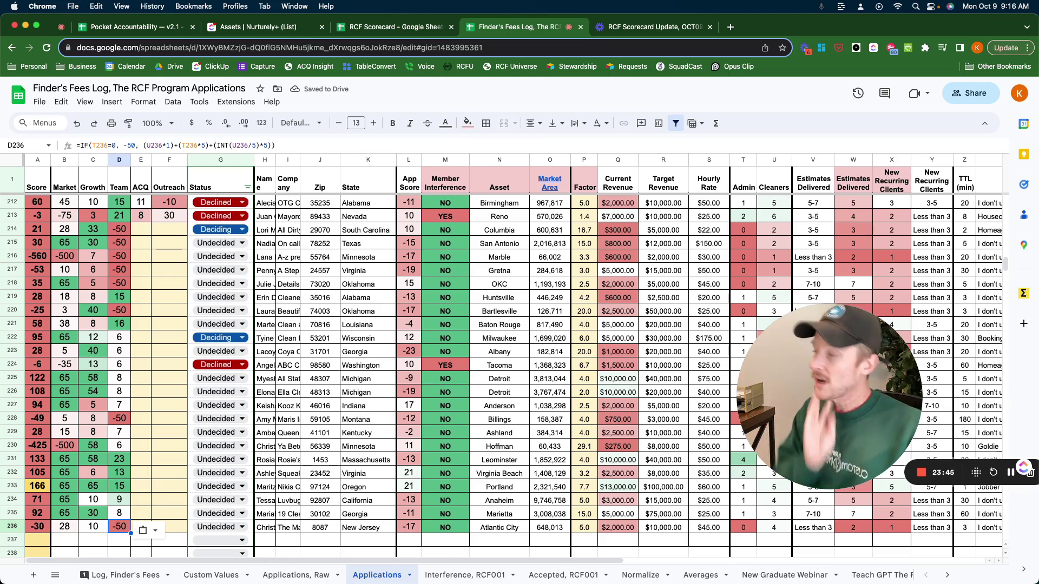
Copy the ACQ score formula from E213 into E214 and E215 for the Columbia and San Antonio applications
click(140, 216)
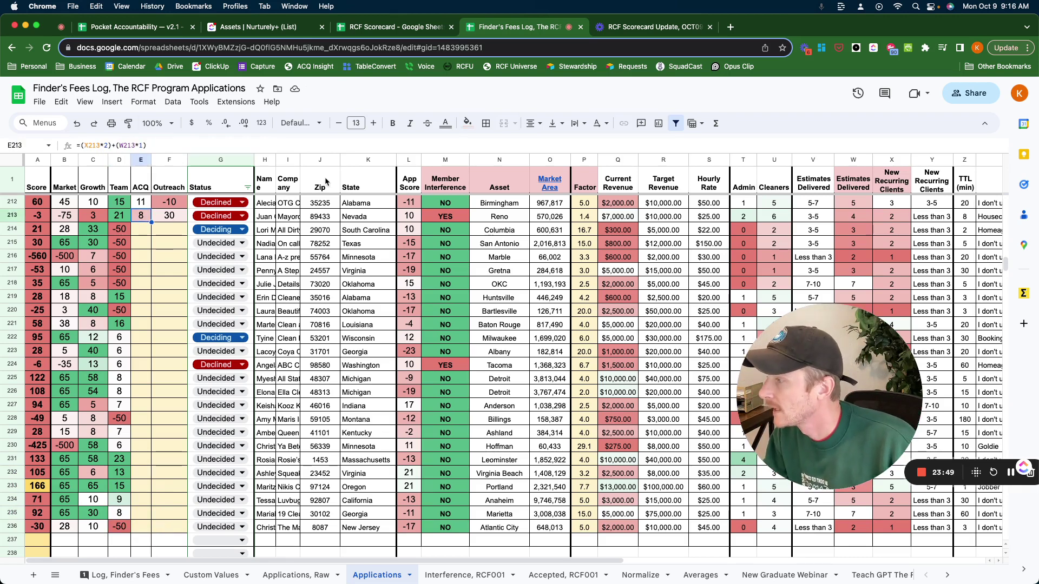
key(super+c)
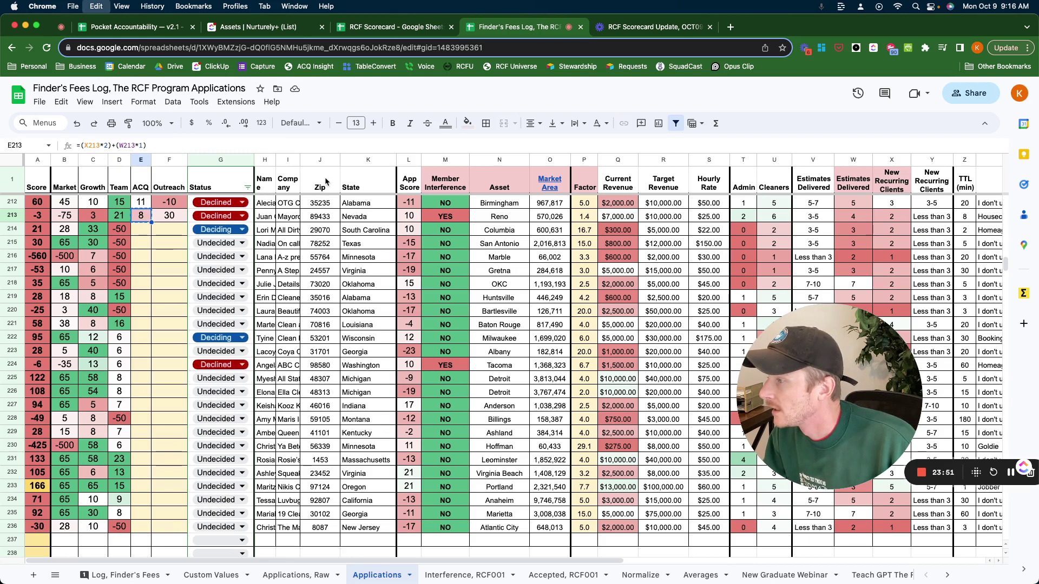
key(Down)
key(super+v)
key(Down)
key(super+v)
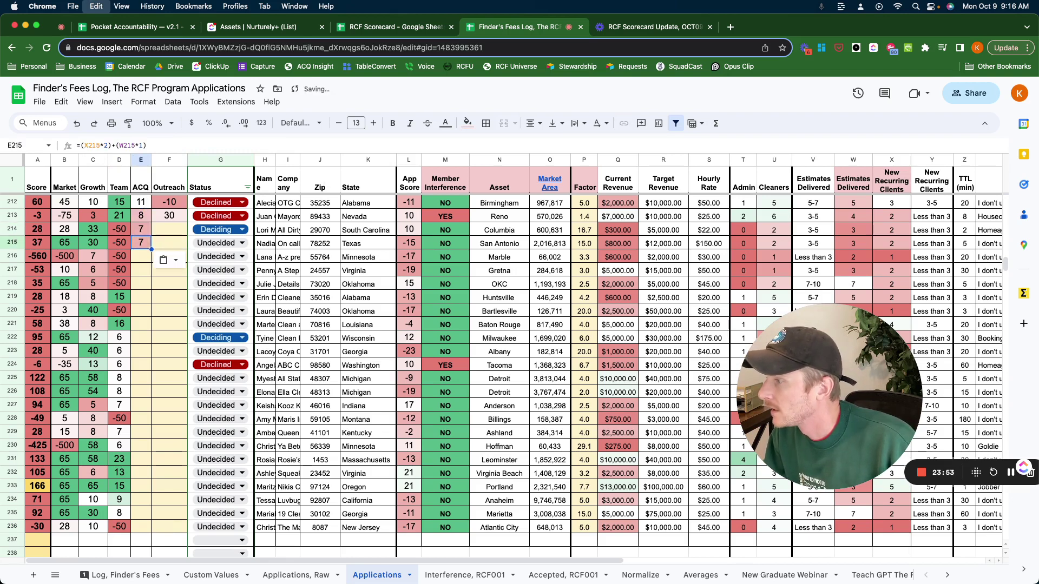
Paste the ACQ score formula into E216 through E218 for the Marble, Gretna and OKC applications
key(Down)
key(super+v)
key(Down)
key(super+v)
key(Down)
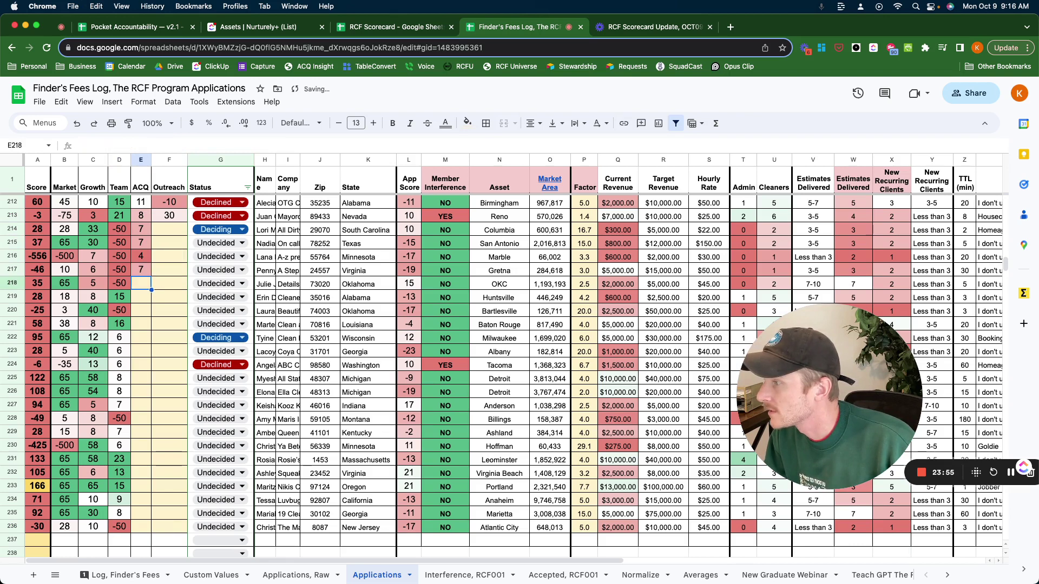
key(super+v)
Paste the ACQ score formula into E219 through E221 for the Huntsville, Bartlesville and Baton Rouge applications
key(Down)
key(super+v)
key(Down)
key(super+v)
key(Down)
key(super+v)
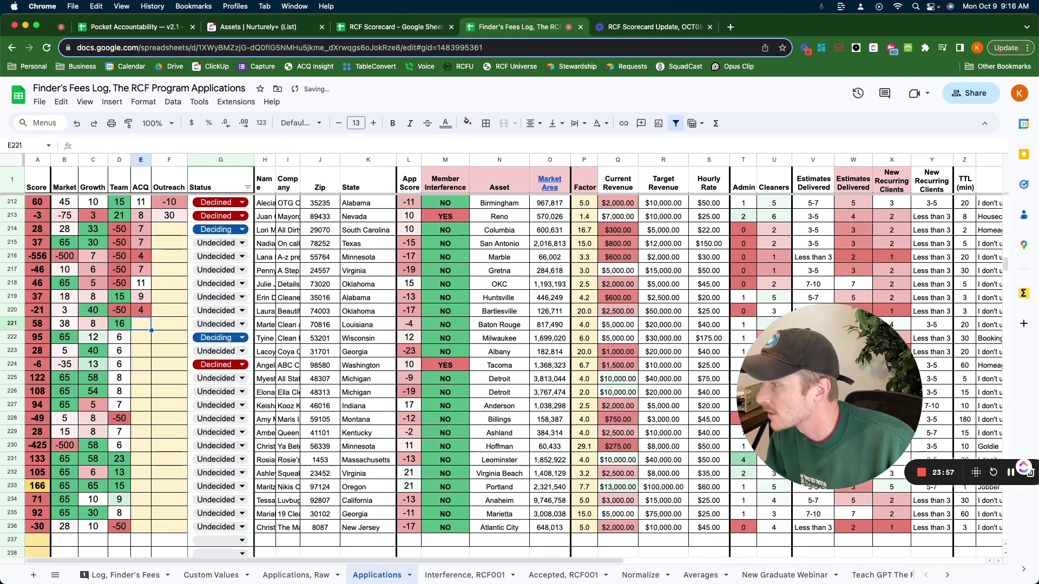
Paste the ACQ score formula into E222 through E224 for the Milwaukee, Albany and Tacoma applications
key(Down)
key(super+v)
key(Down)
key(super+v)
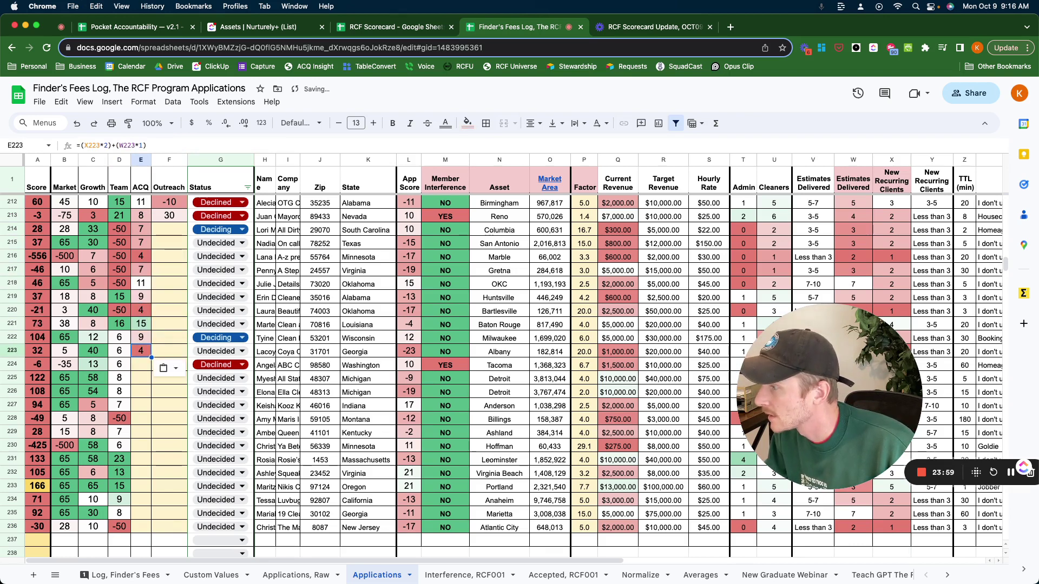
key(Down)
key(super+v)
Paste the ACQ score formula into E225 through E227 for both Detroit applications and the Anderson one
key(Down)
key(super+v)
key(Down)
key(super+v)
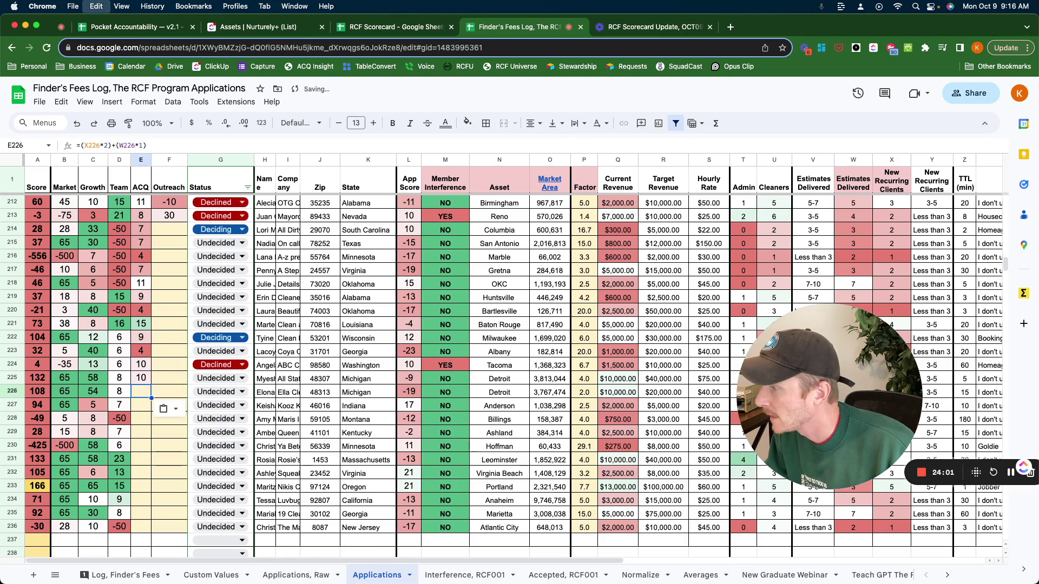
key(Down)
key(super+v)
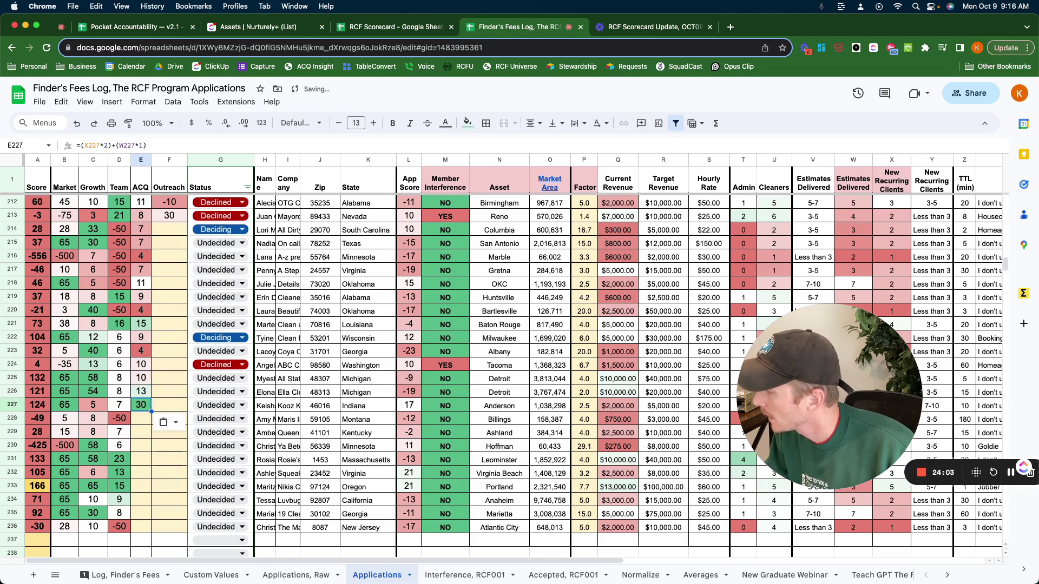
Paste the ACQ score formula into E228 through E230 for the Billings, Ashland and Hoffman applications
key(Down)
key(super+v)
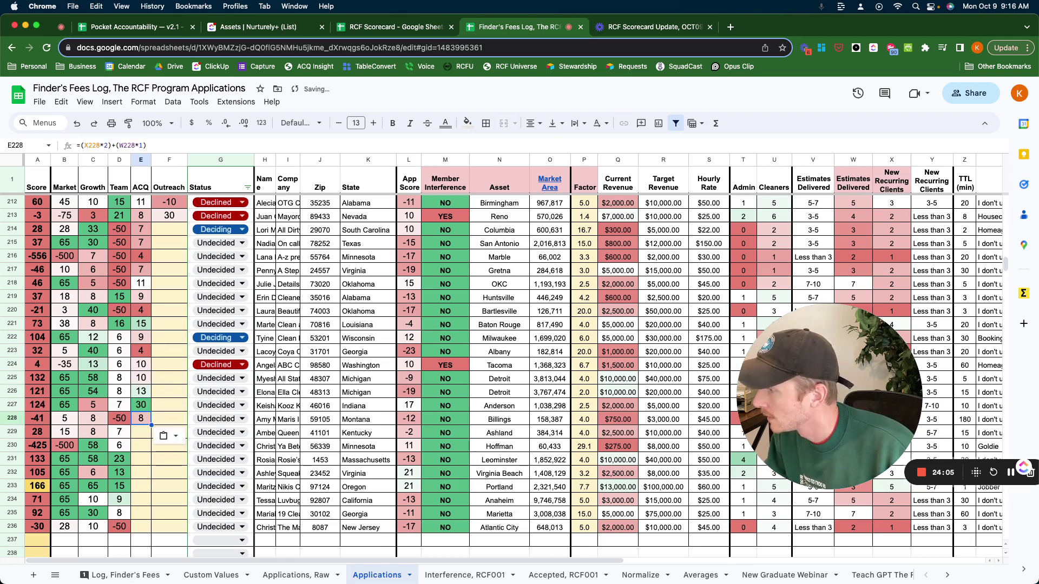
key(Down)
key(super+v)
key(Down)
key(super+v)
Paste the ACQ score formula into E231 through E233 for the Leominster, Virginia Beach and Portland applications
key(Down)
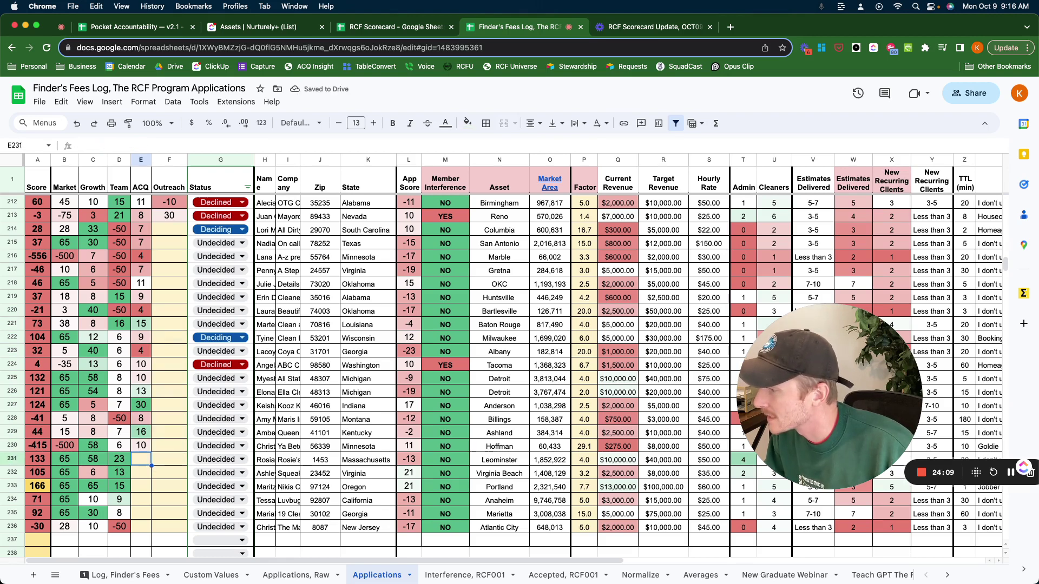
key(super+v)
key(Down)
key(super+v)
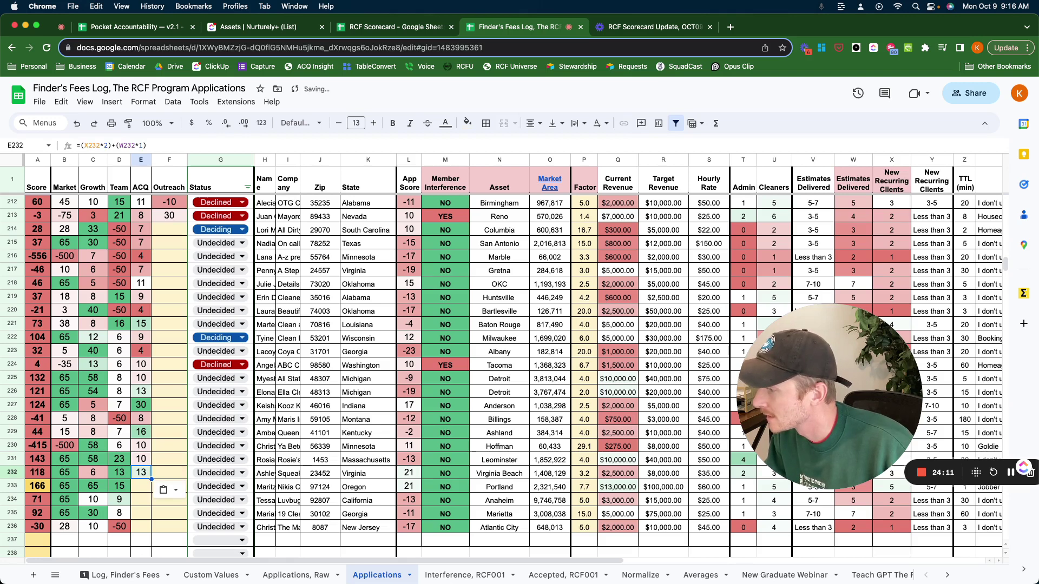
key(Down)
key(super+v)
Paste the ACQ score formula into E234 through E236 for the Anaheim, Marietta and Atlantic City applications
key(Down)
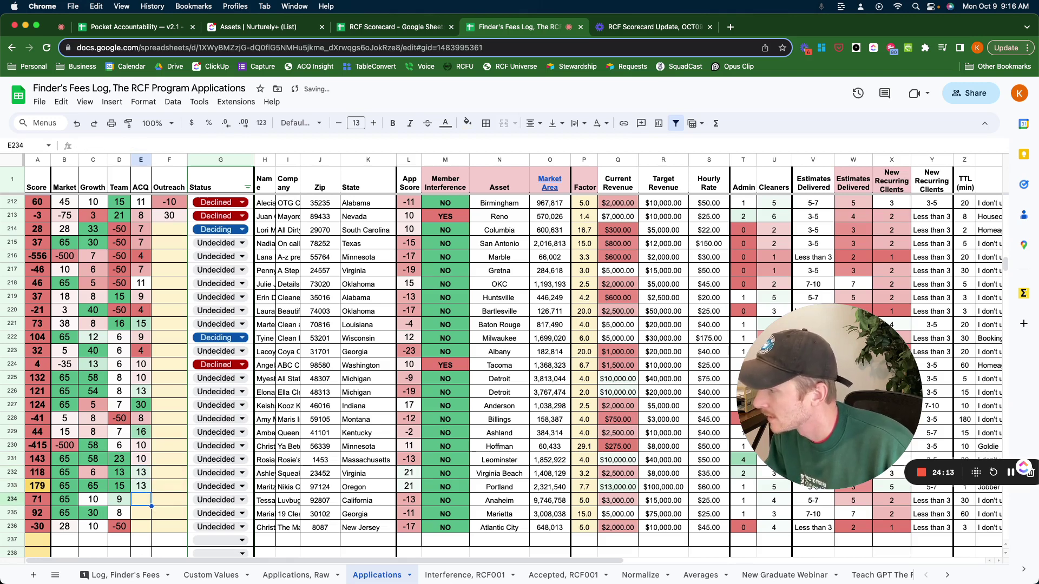
key(super+v)
key(Down)
key(super+v)
key(Down)
key(super+v)
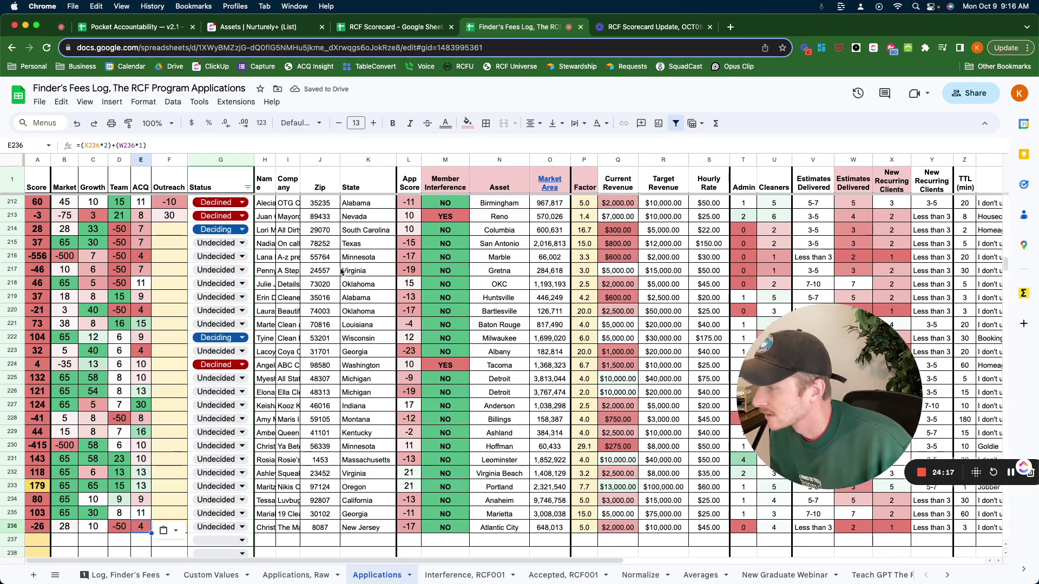
click(144, 405)
scroll(188, 317, up, 10)
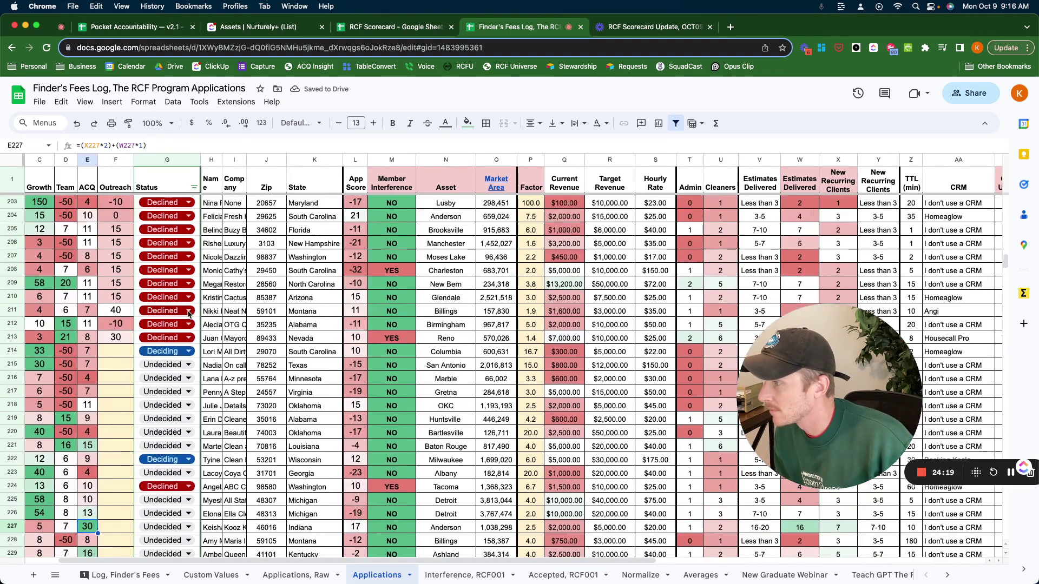
scroll(197, 312, down, 10)
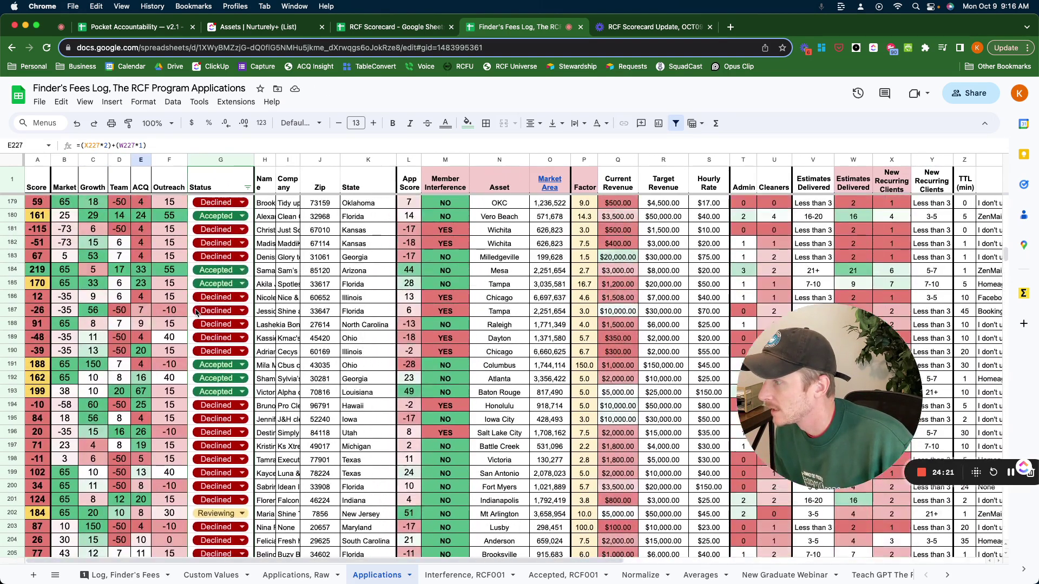
scroll(197, 312, up, 2)
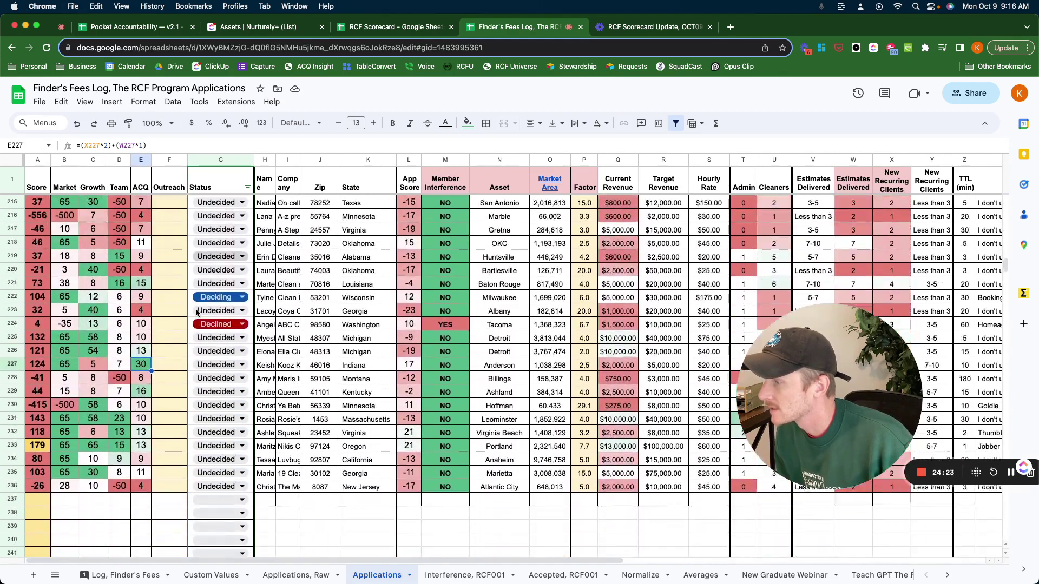
click(168, 243)
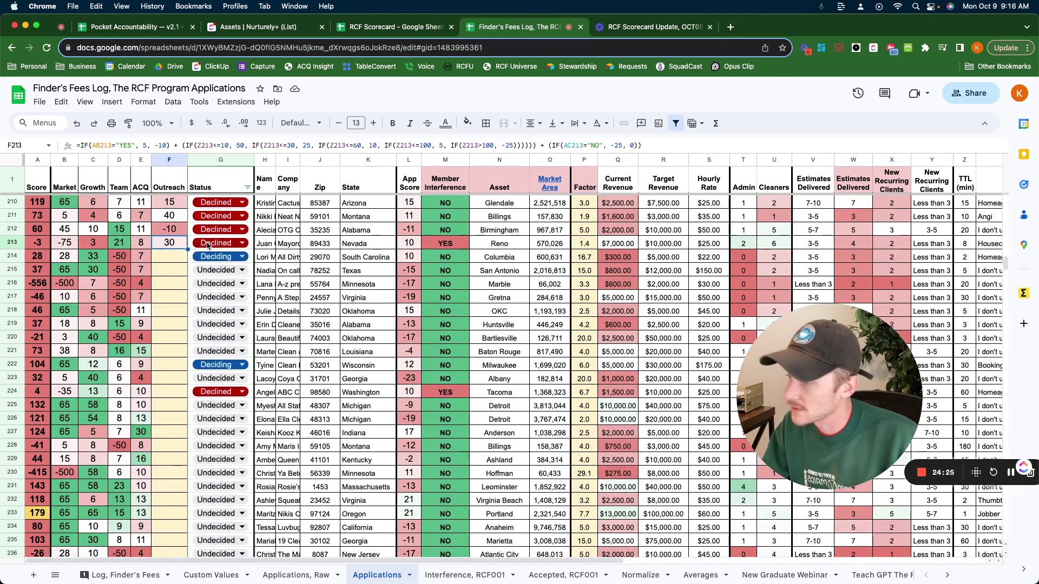
Set the status of the Marble, Minnesota application in row 216 to Declined
click(227, 285)
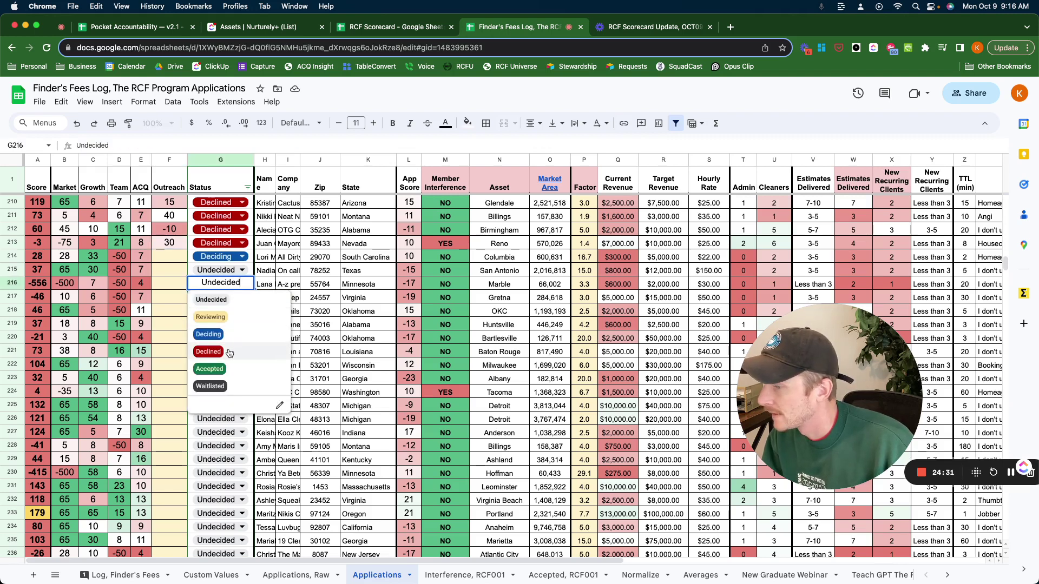
click(238, 332)
scroll(238, 332, down, 2)
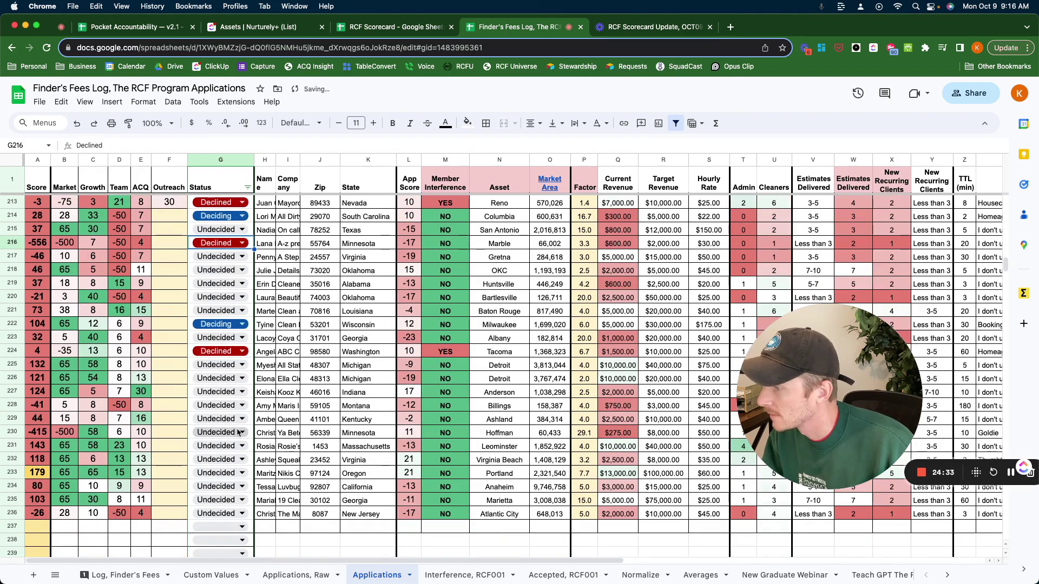
Set the status of the Hoffman, Minnesota application in row 230 to Declined
click(239, 432)
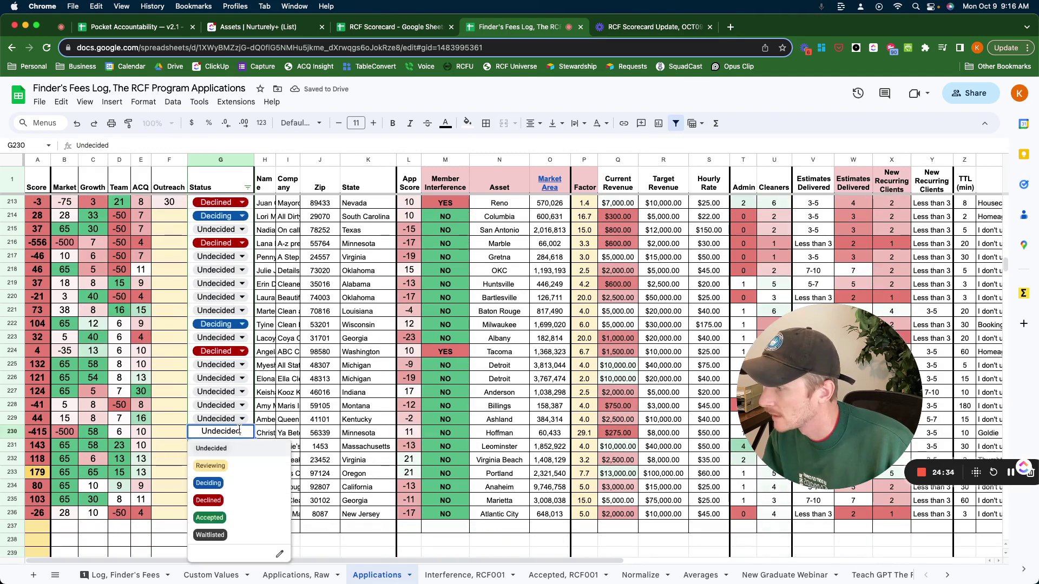
click(243, 496)
scroll(206, 368, up, 2)
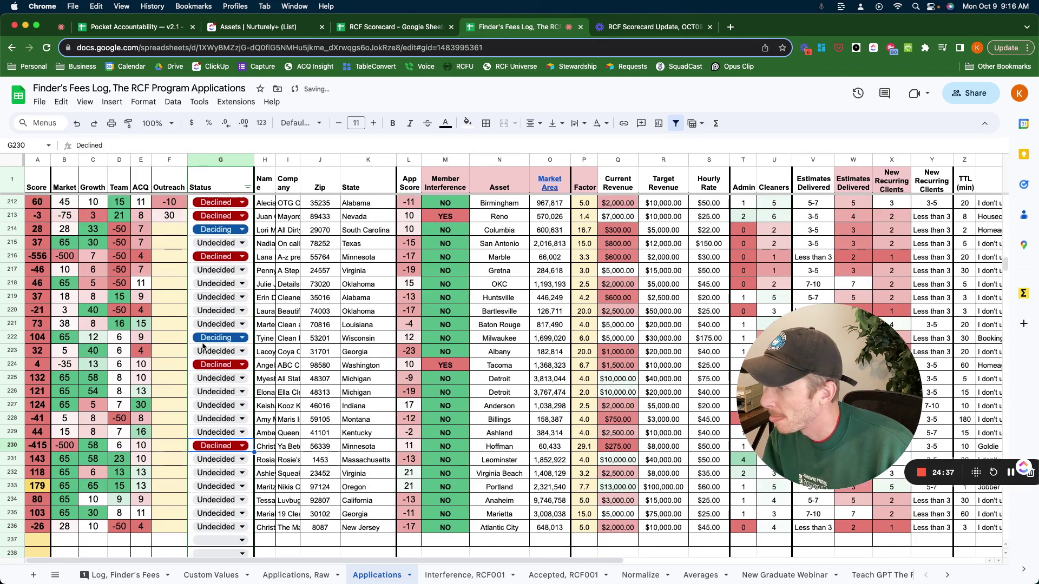
Reselect Declined as the status of the Tacoma, Washington application in row 224
scroll(203, 346, up, 3)
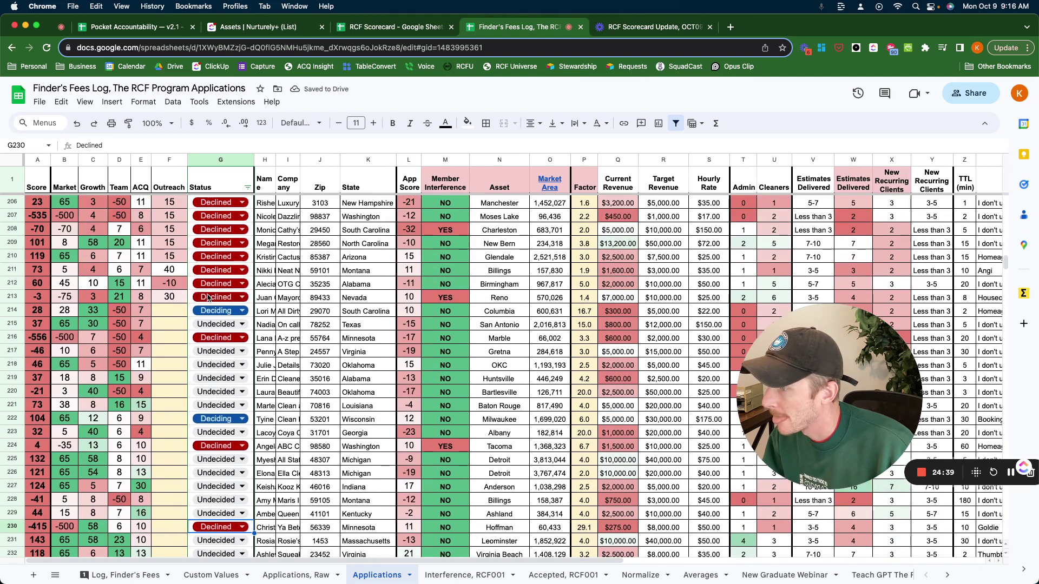
scroll(214, 313, up, 1)
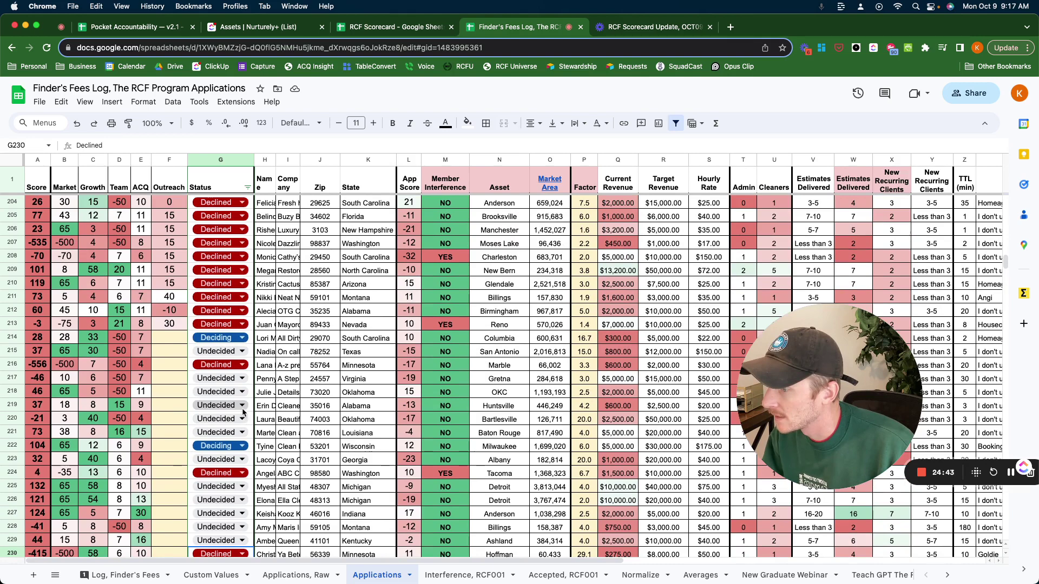
scroll(244, 413, down, 2)
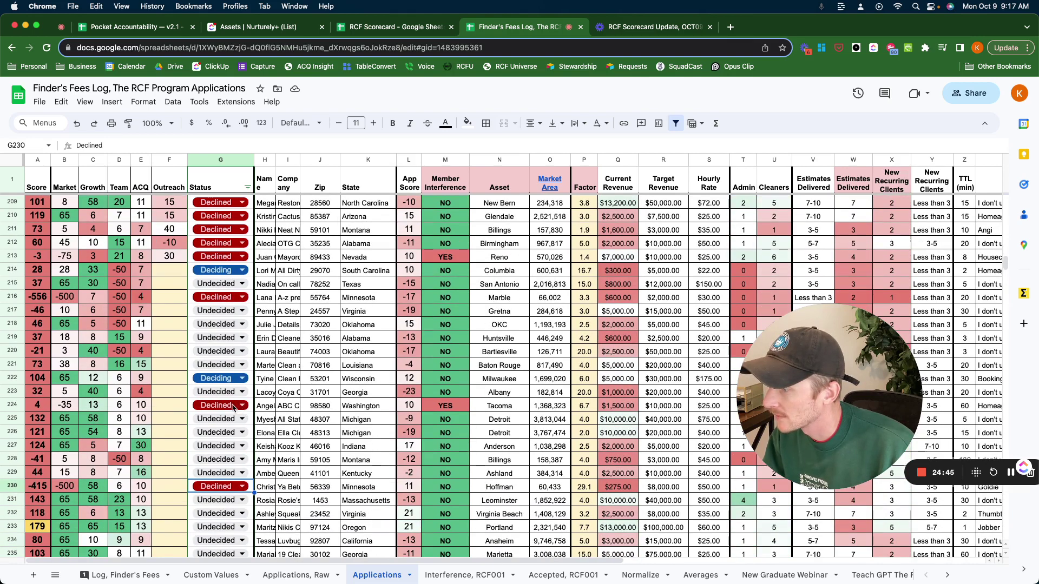
click(243, 409)
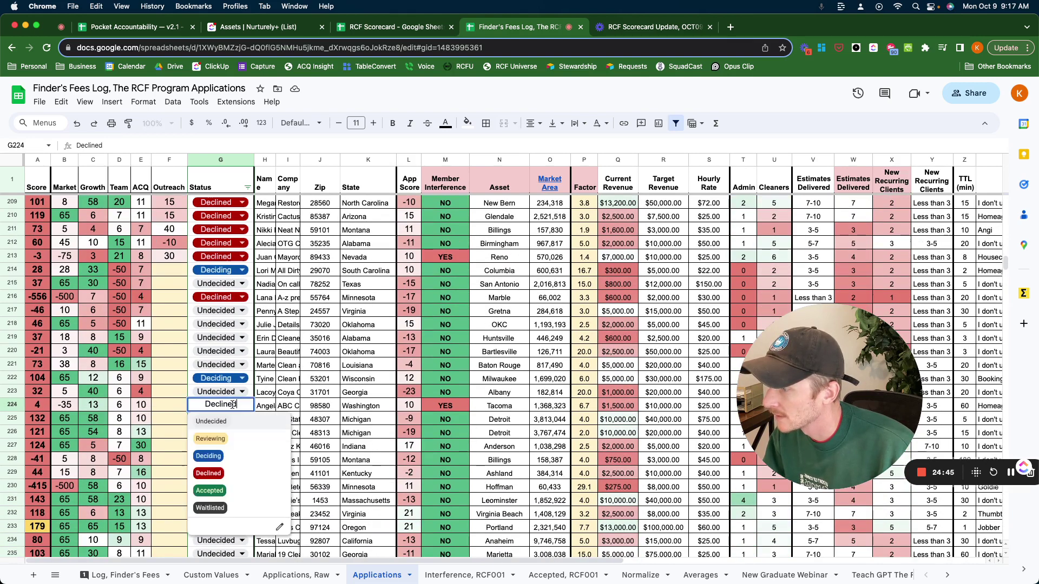
click(210, 473)
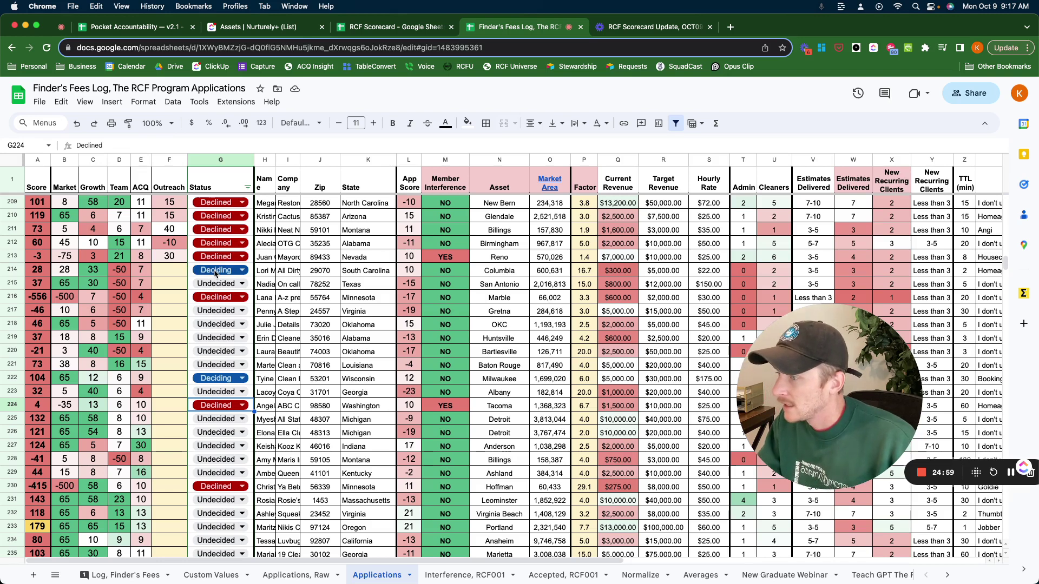
Copy the Outreach score formula from F213 into F214 and F215 for the Columbia and San Antonio applications
click(176, 270)
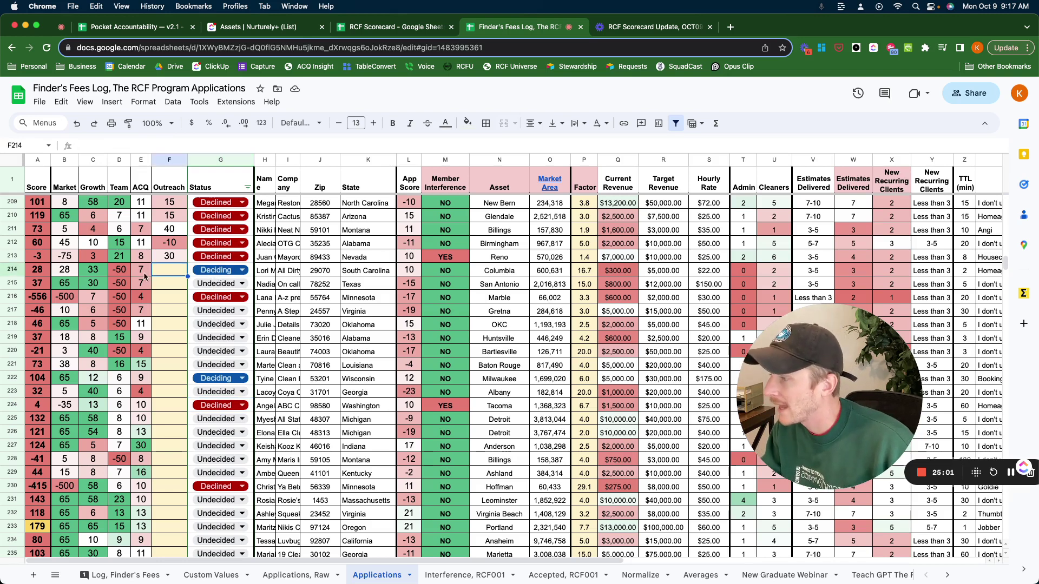
click(172, 257)
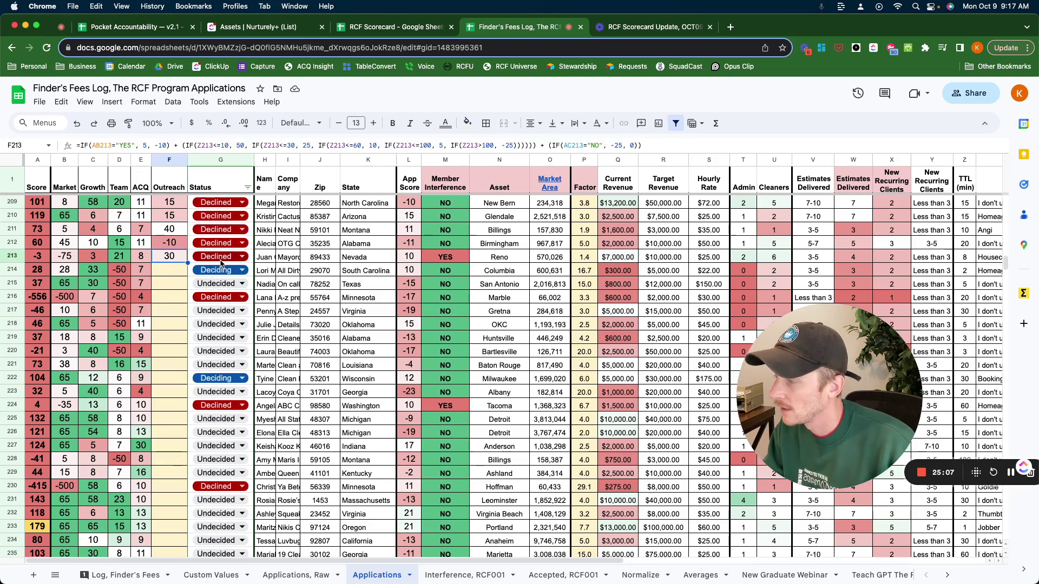
key(Down)
text(40)
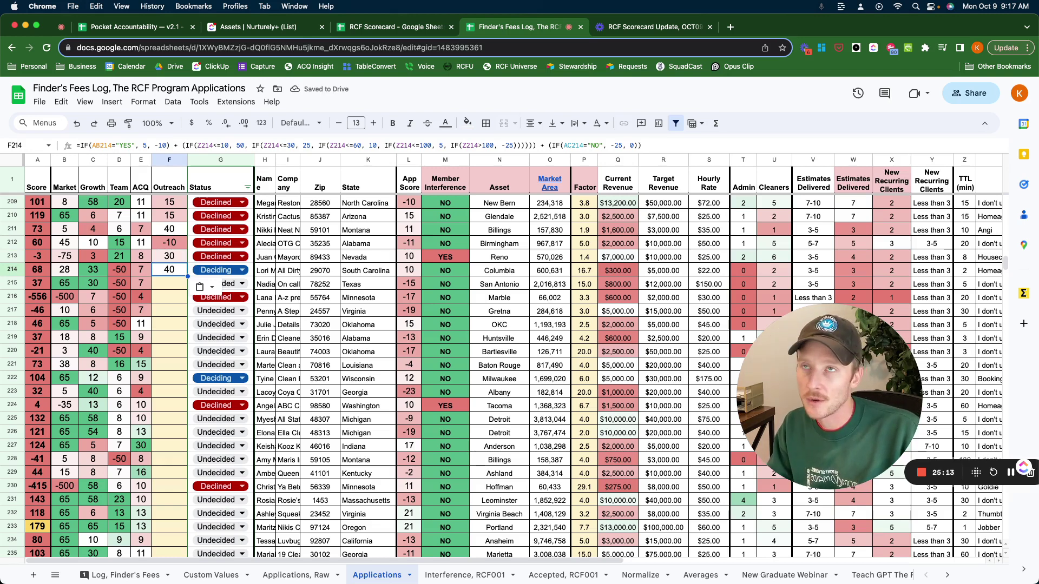
click(169, 283)
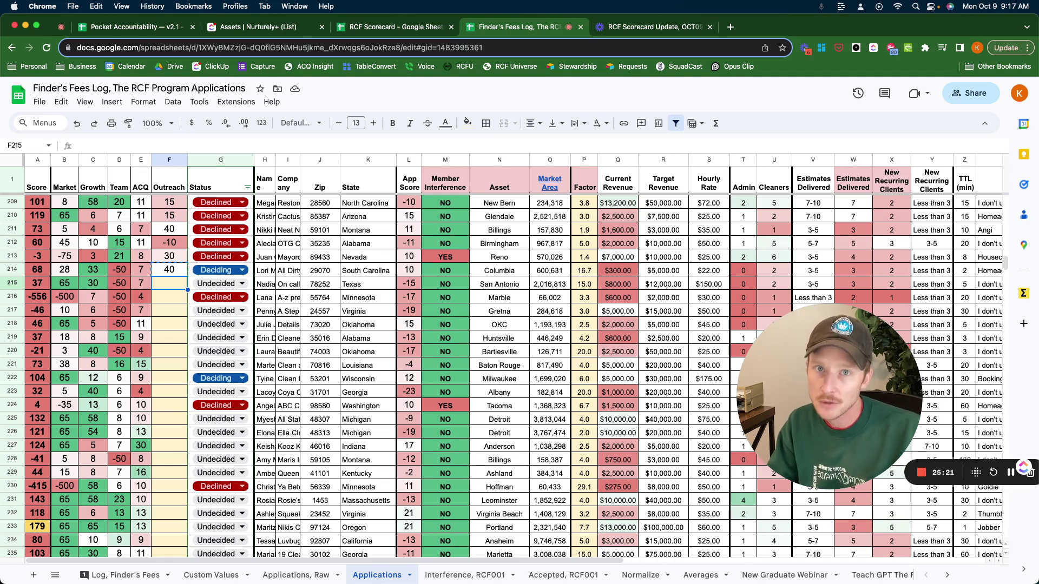
key(ctrl+v)
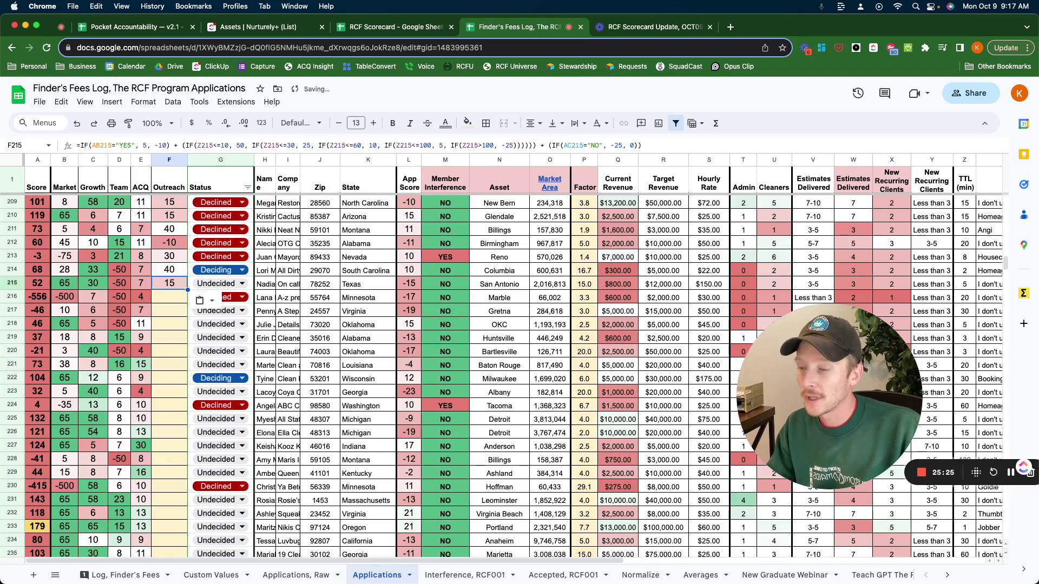
Paste the Outreach score formula into F216 through F218 for the Marble, Gretna and OKC applications
click(169, 296)
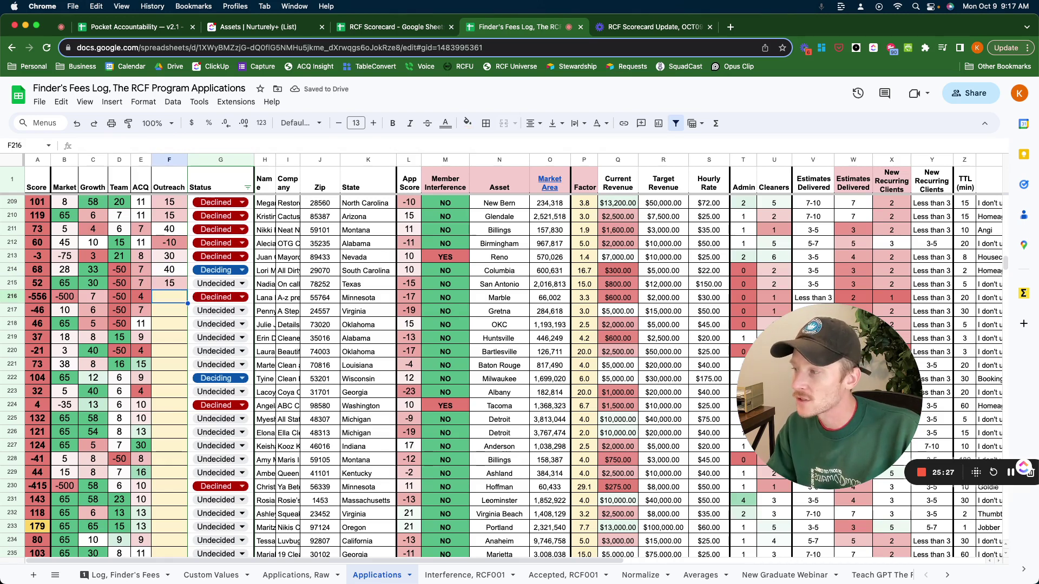
key(ctrl+v)
click(170, 310)
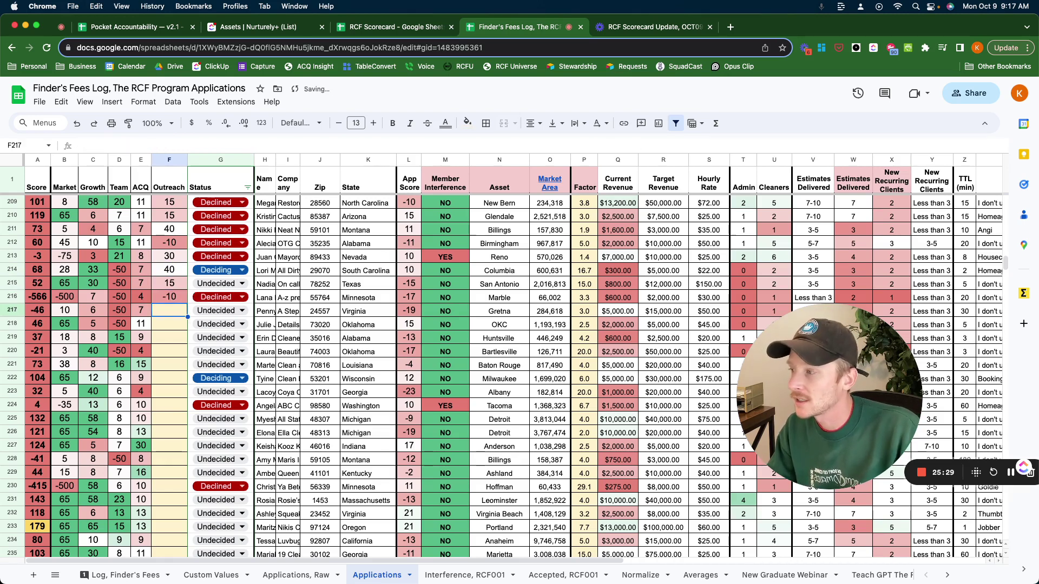
key(ctrl+v)
click(169, 323)
key(ctrl+v)
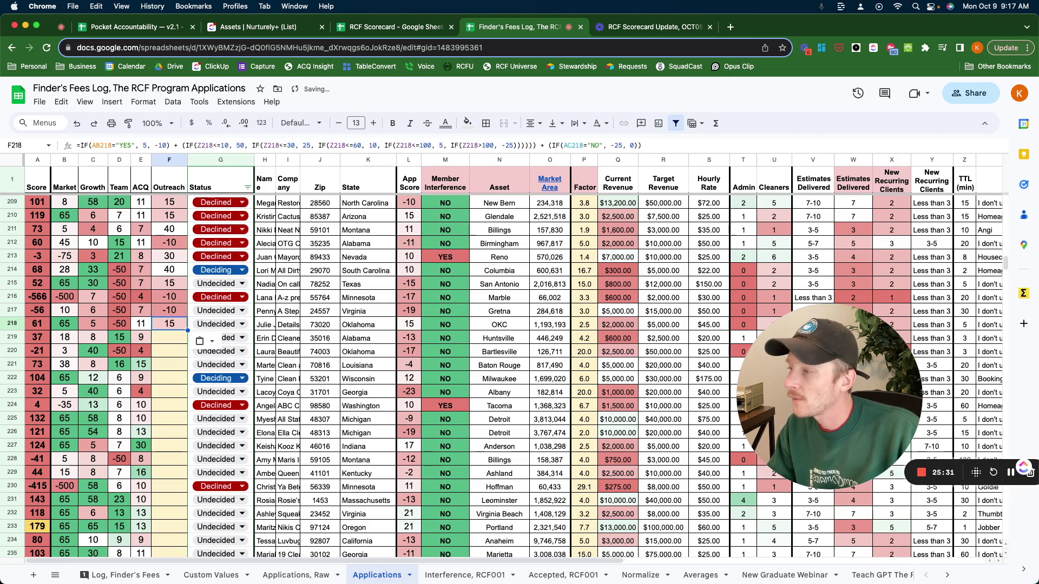
Paste the Outreach score formula into F219 through F221 for the Huntsville, Bartlesville and Baton Rouge applications
click(169, 337)
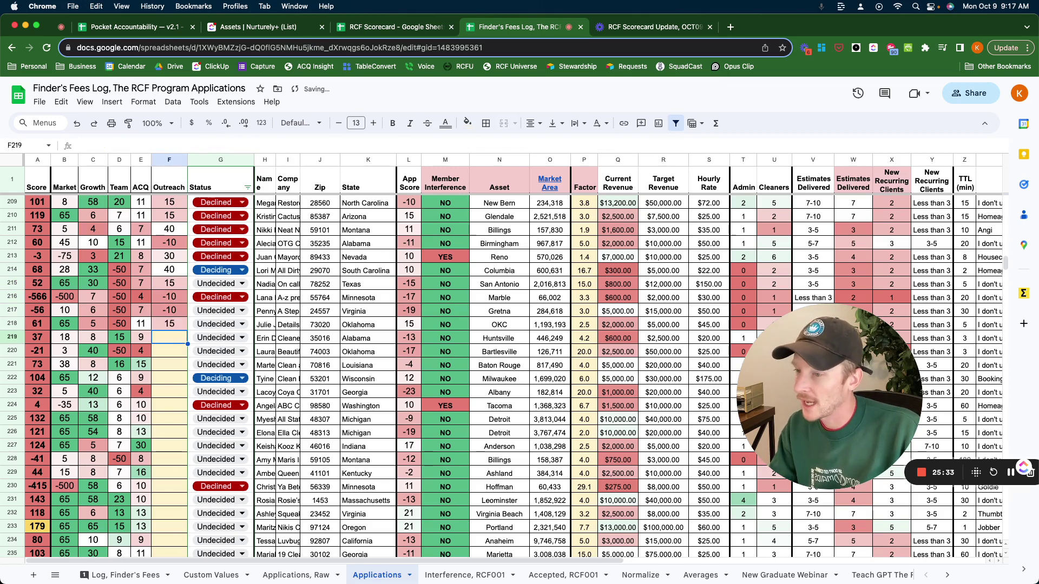
text(=IF(AB219="YES", 5, -10) + (IF(Z219<=10, 50, IF(Z219<=30, 25, IF(Z219<=60, 10, IF(Z219<=100, 5, IF(Z219>100, -25)))))) + (IF(AC219="NO", -25, 0)))
click(170, 350)
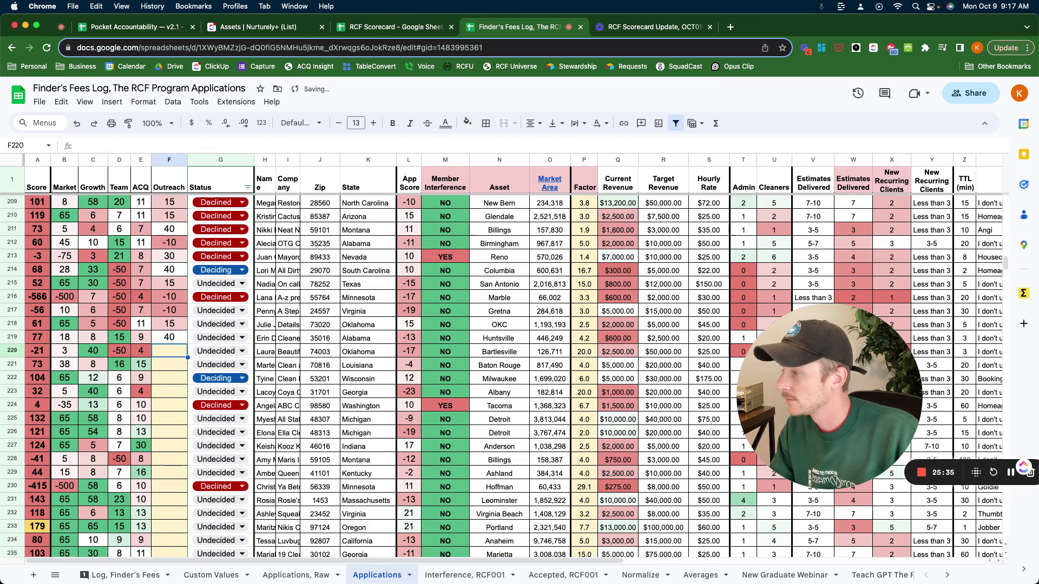
key(ctrl+v)
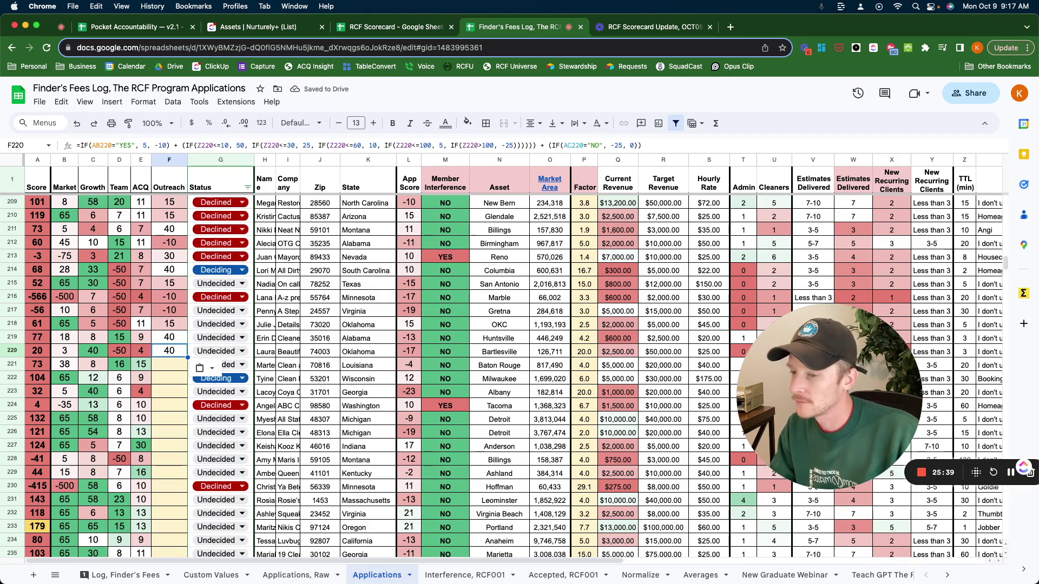
click(170, 364)
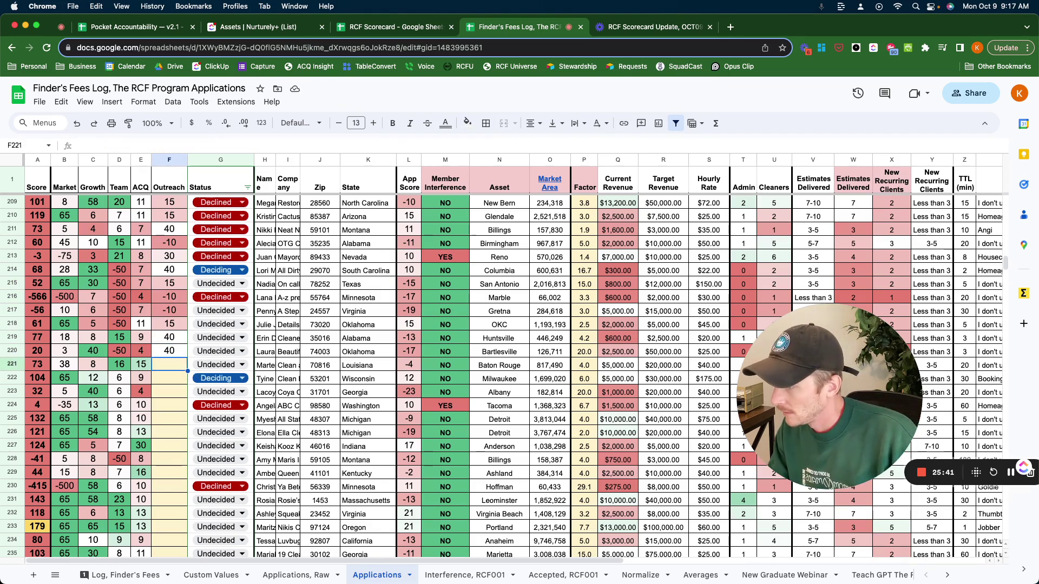
key(ctrl+v)
Paste the Outreach score formula into F222 through F224 for the Milwaukee, Albany and Tacoma applications
click(170, 378)
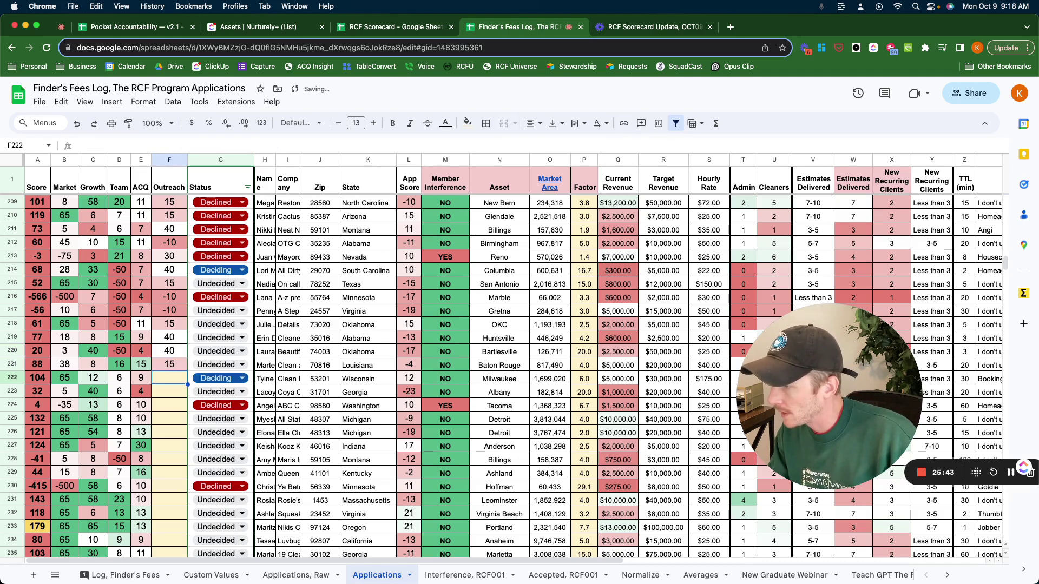
key(ctrl+v)
click(170, 391)
key(ctrl+v)
click(170, 404)
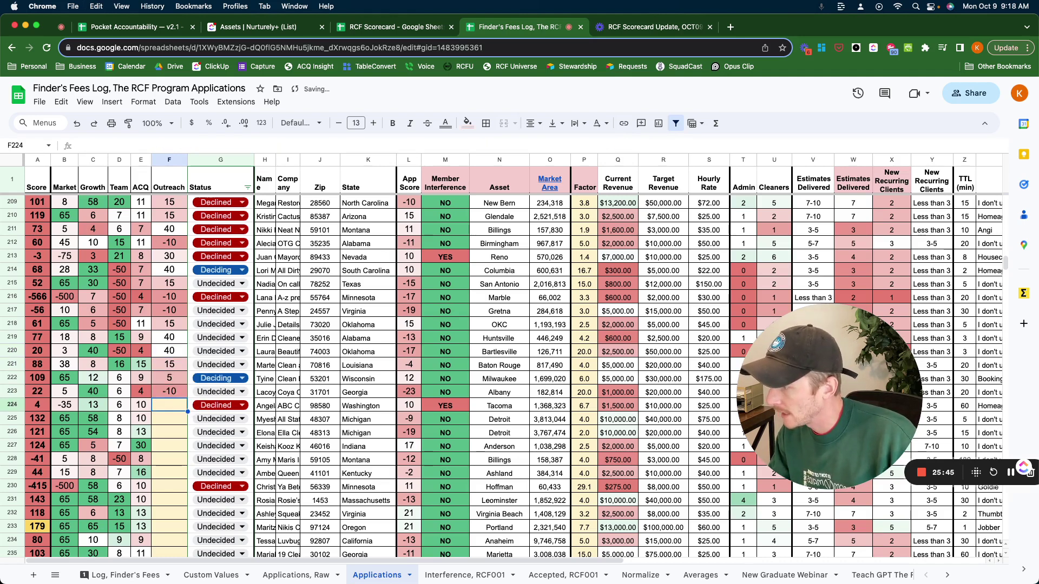
key(ctrl+v)
Paste the Outreach score formula into F225 and F226 for the two Detroit applications
click(169, 418)
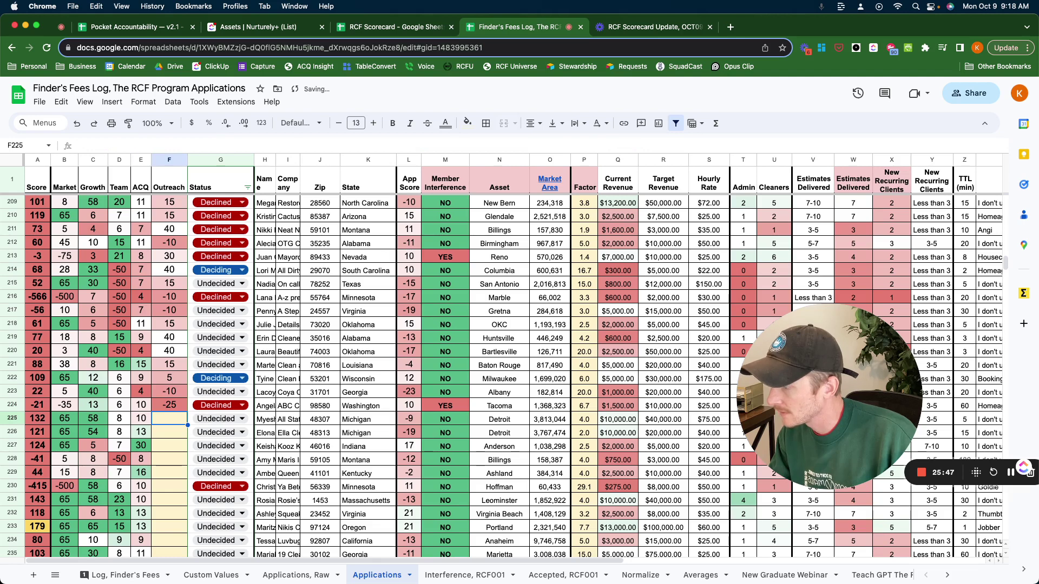
key(ctrl+v)
click(169, 432)
text(=IF(AB226="YES", 5, -10) + (IF(Z226<=10, 50, IF(Z226<=30, 25, IF(Z226<=60, 10, IF(Z226<=100, 5, IF(Z226>100, -25)))))) + (IF(AC226="NO", -25, 0)))
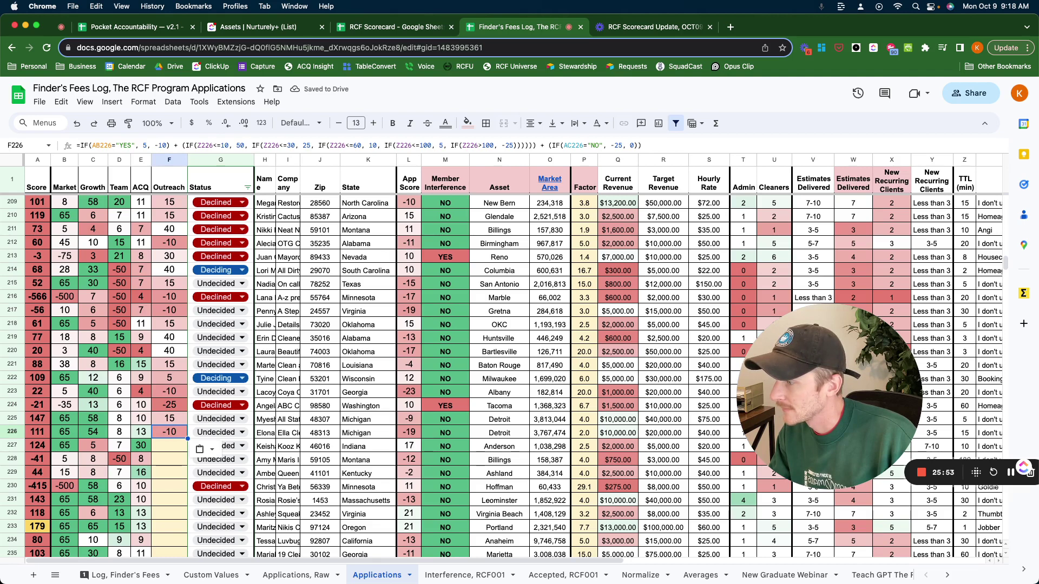
Examine the TTL, CRM Usage and Articulation answers behind the Outreach score of the Detroit application in row 226
click(170, 445)
click(170, 432)
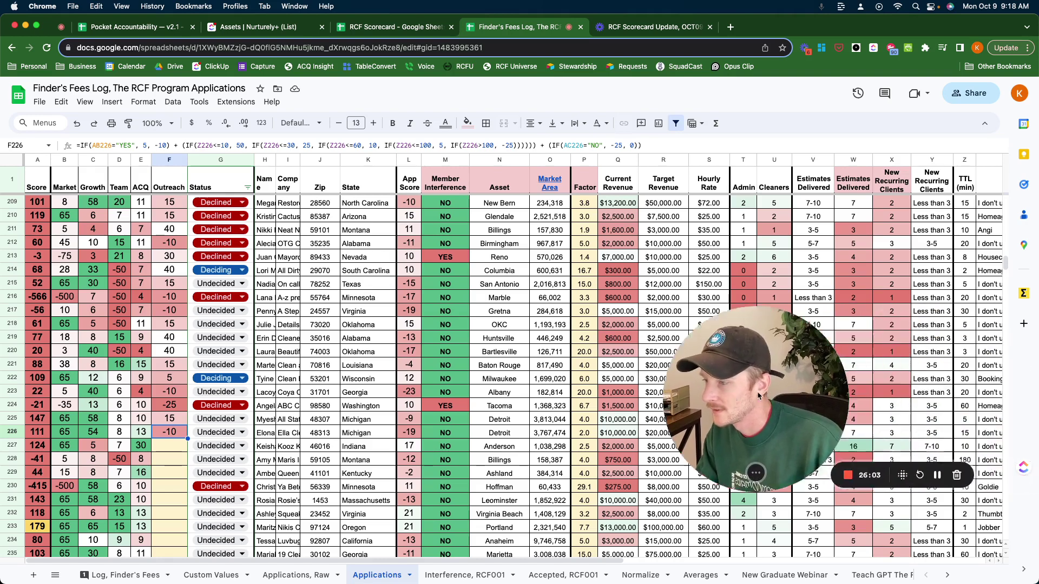
drag(844, 395, 479, 216)
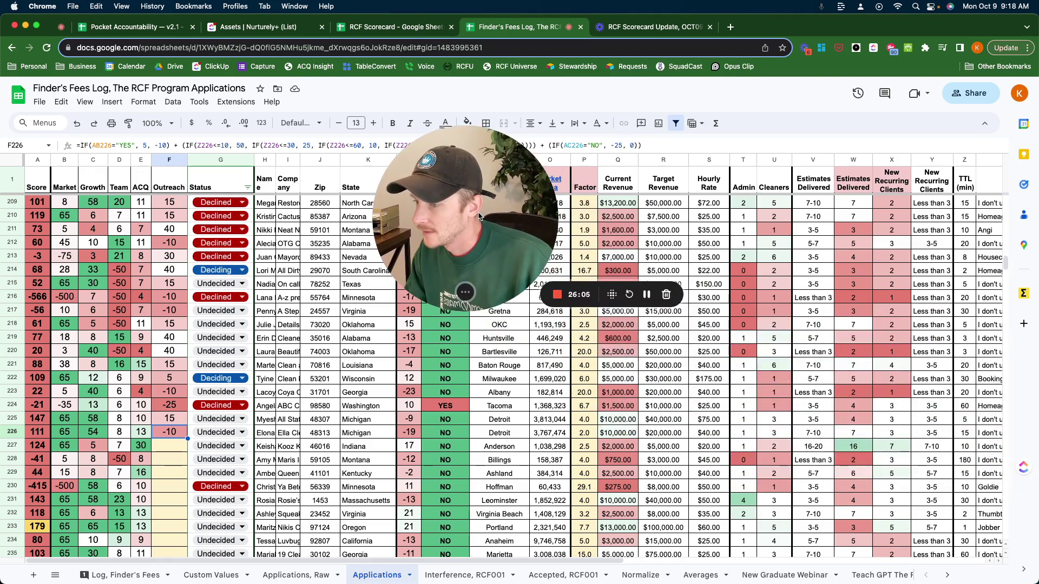
scroll(798, 412, right, 4)
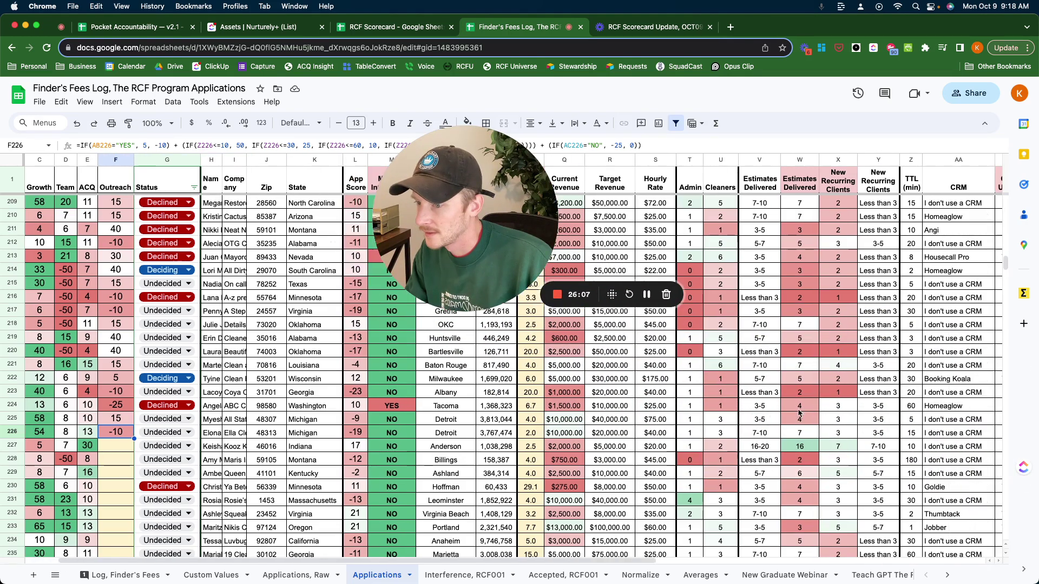
scroll(799, 412, right, 2)
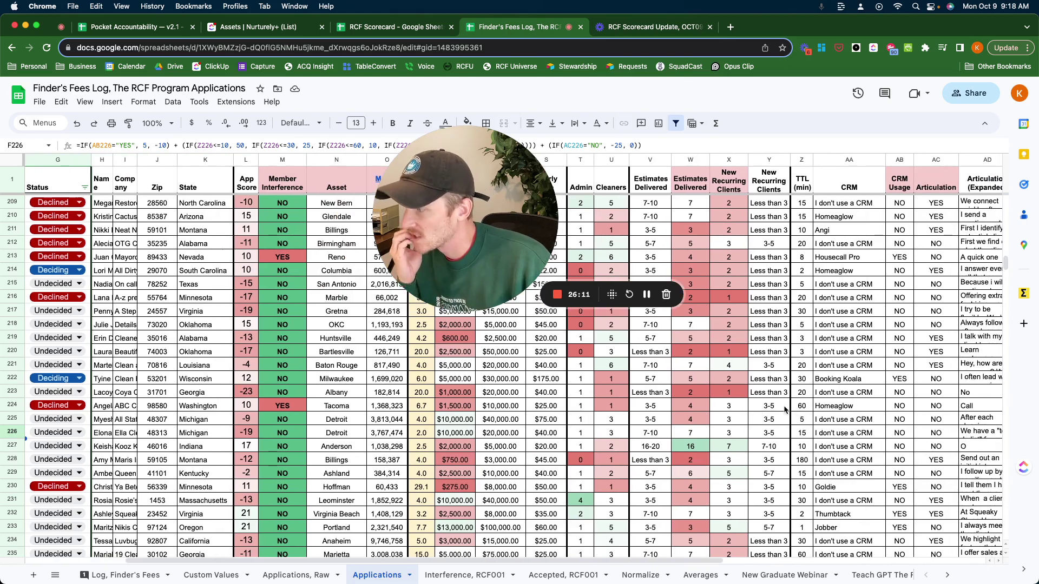
scroll(784, 410, left, 6)
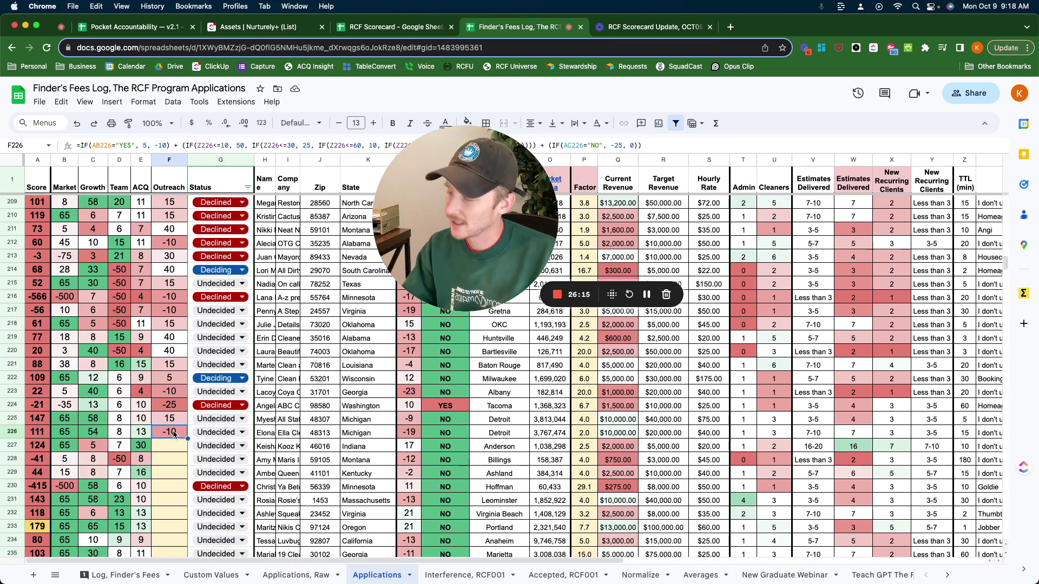
Paste the Outreach score formula into F227 through F229 for the Anderson, Billings and Ashland applications
key(Down)
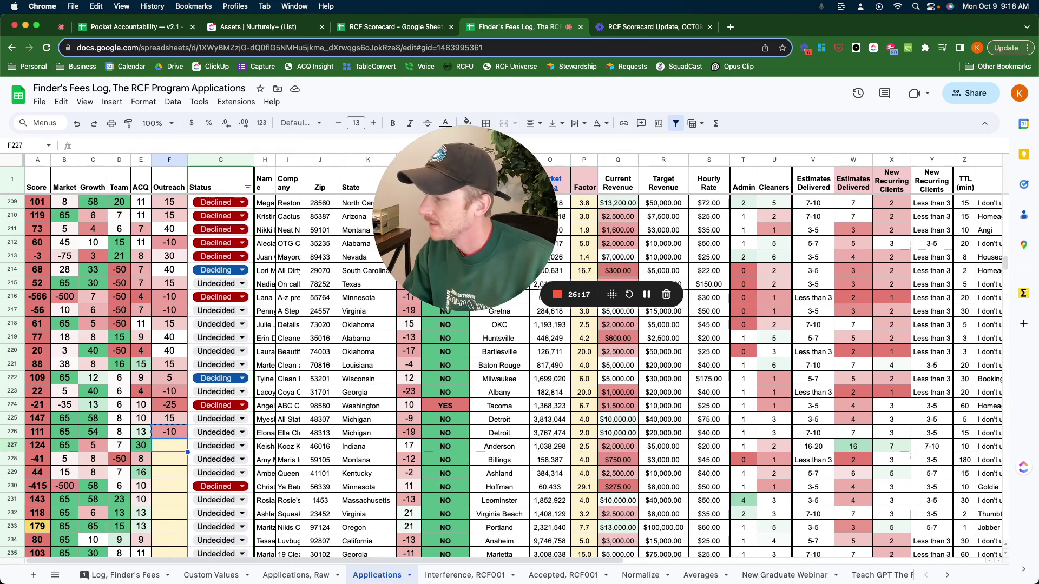
text(15)
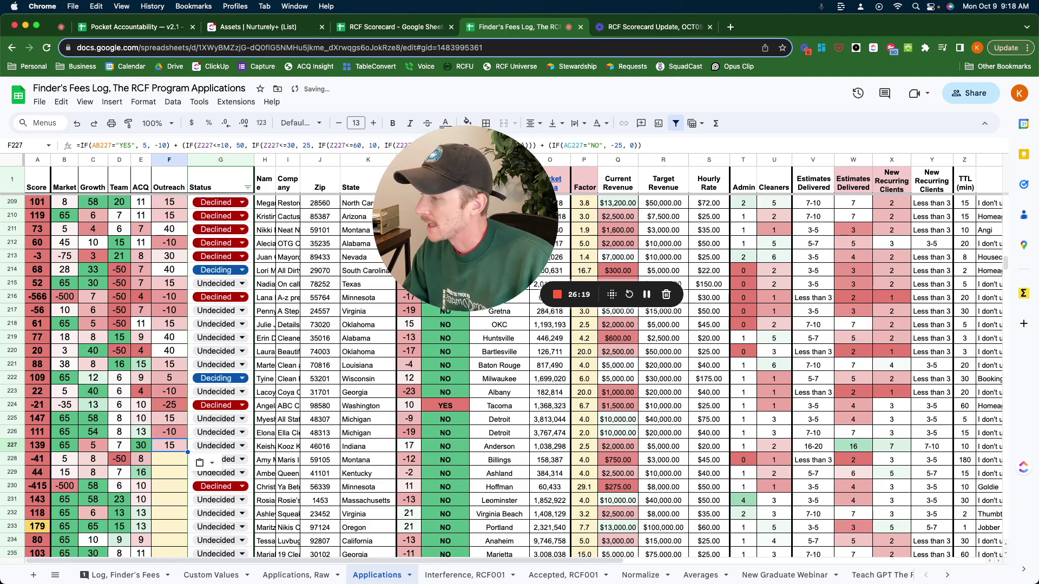
key(Down)
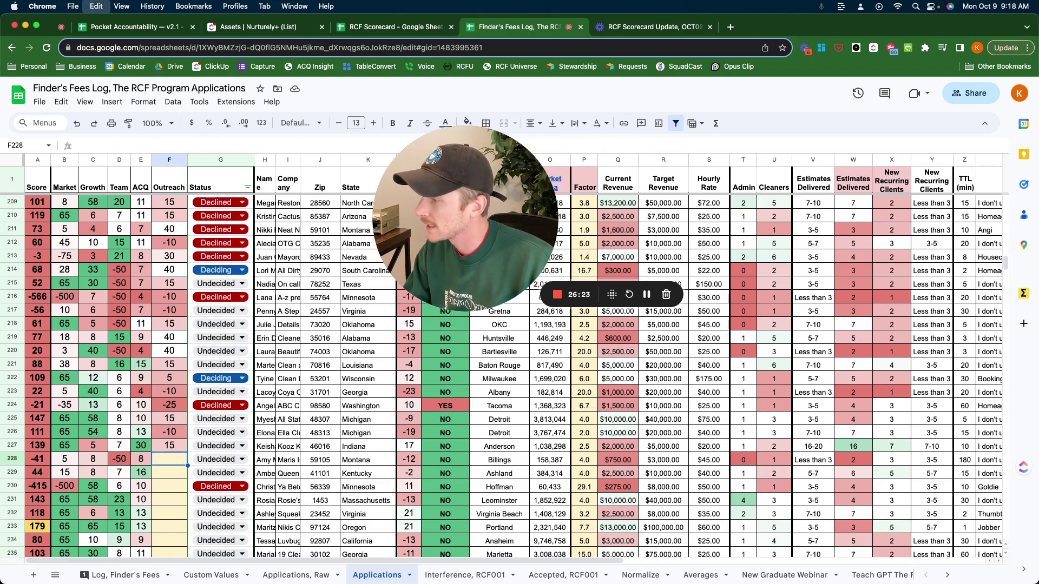
text(-35)
key(Down)
key(ctrl+v)
Paste the Outreach score formula into F230 through F232 for the Hoffman, Leominster and Virginia Beach applications
key(Down)
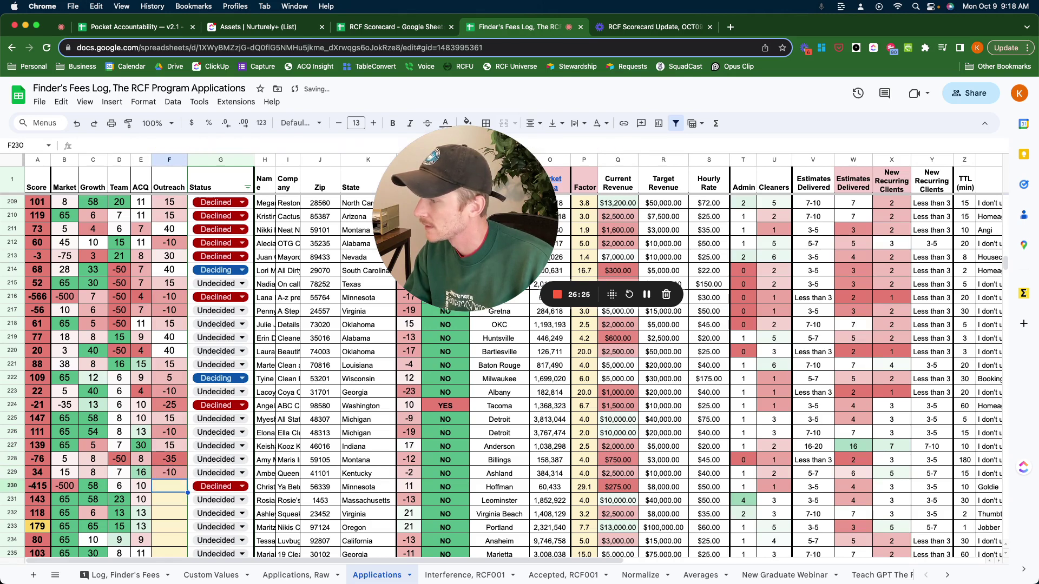
key(ctrl+v)
key(Down)
key(ctrl+v)
key(Down)
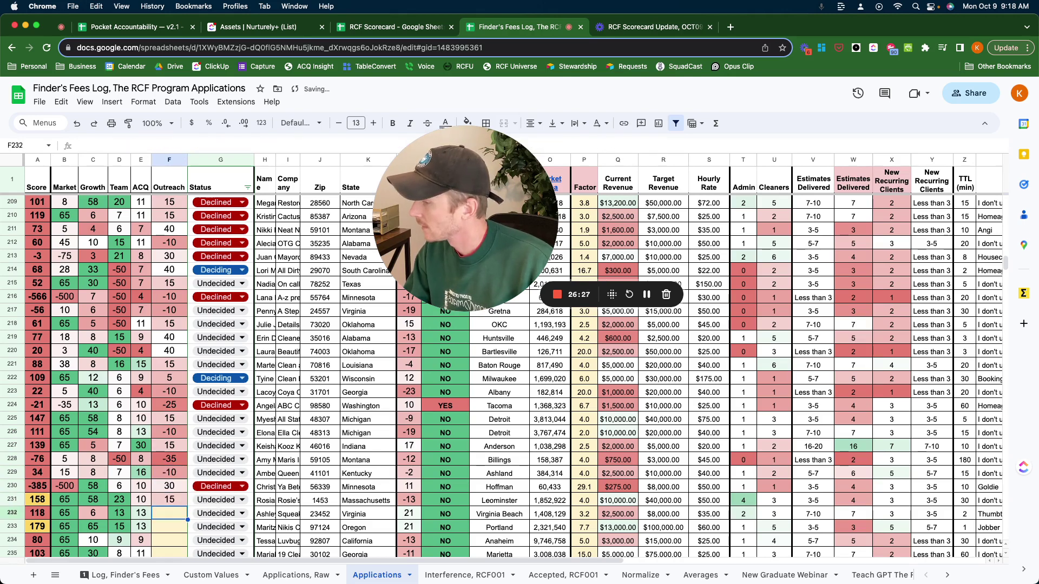
key(ctrl+v)
Paste the Outreach score formula into F233 and F234 for the Portland and Anaheim applications
key(Down)
text(30)
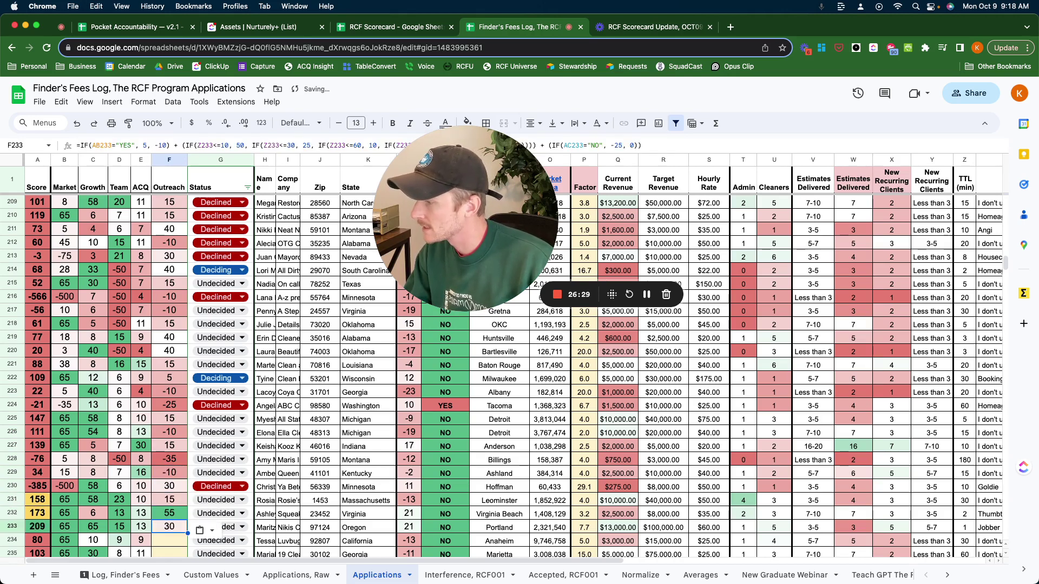
key(Down)
text(15)
key(Down)
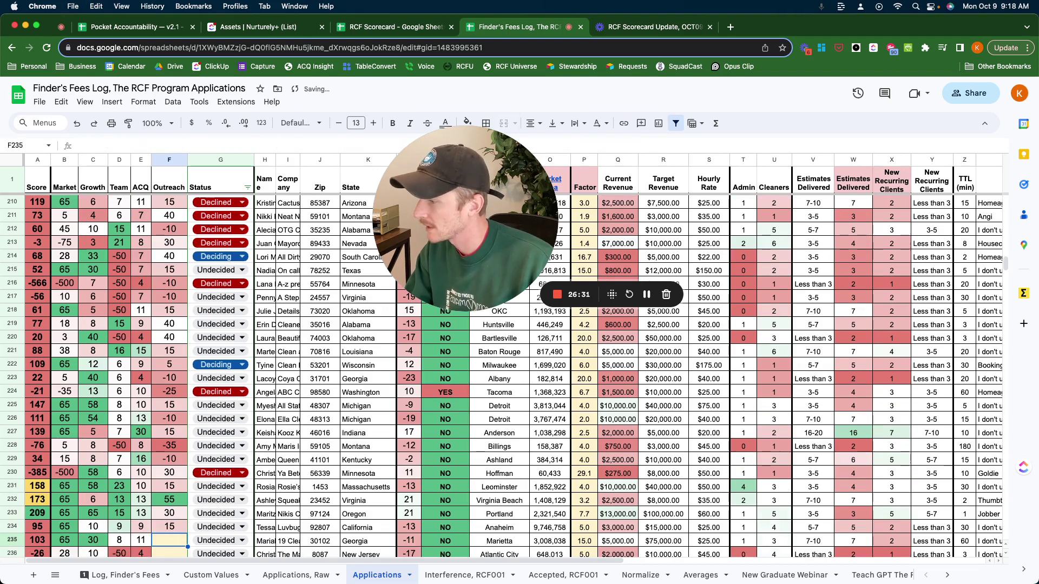
Paste the Outreach score formula into F235 and F236 for the Marietta and Atlantic City applications
text(-25)
key(Down)
key(ctrl+v)
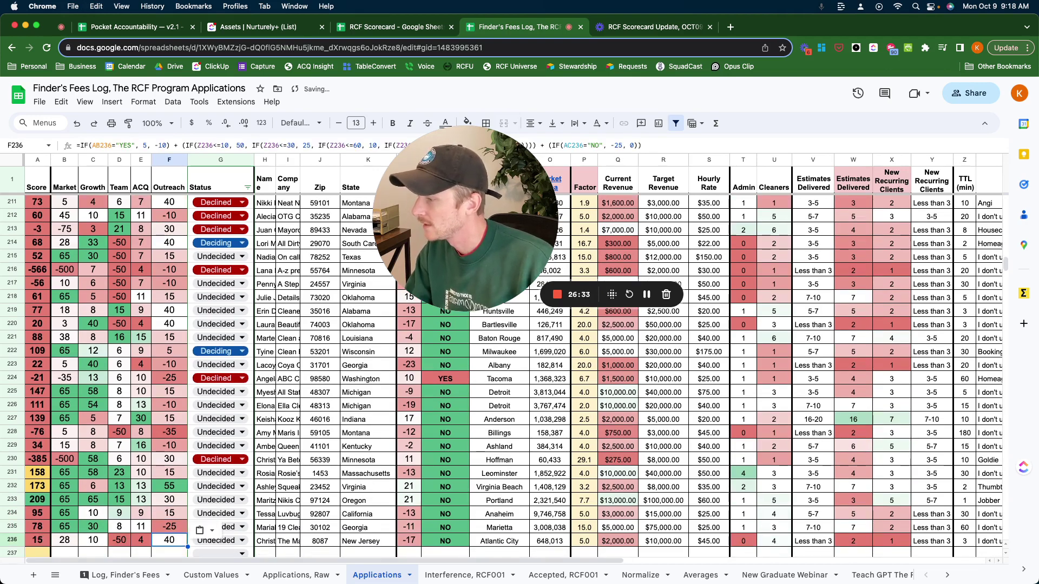
Set the status of the Leominster, Virginia Beach and Portland applications in rows 231 to 233 to Reviewing
scroll(164, 386, up, 1)
scroll(165, 386, up, 5)
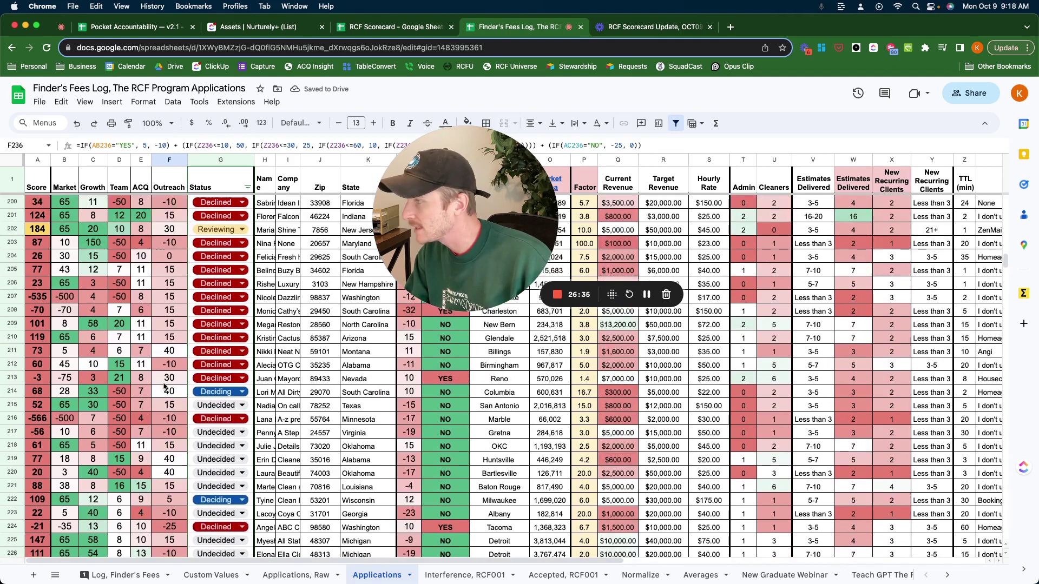
scroll(93, 373, down, 6)
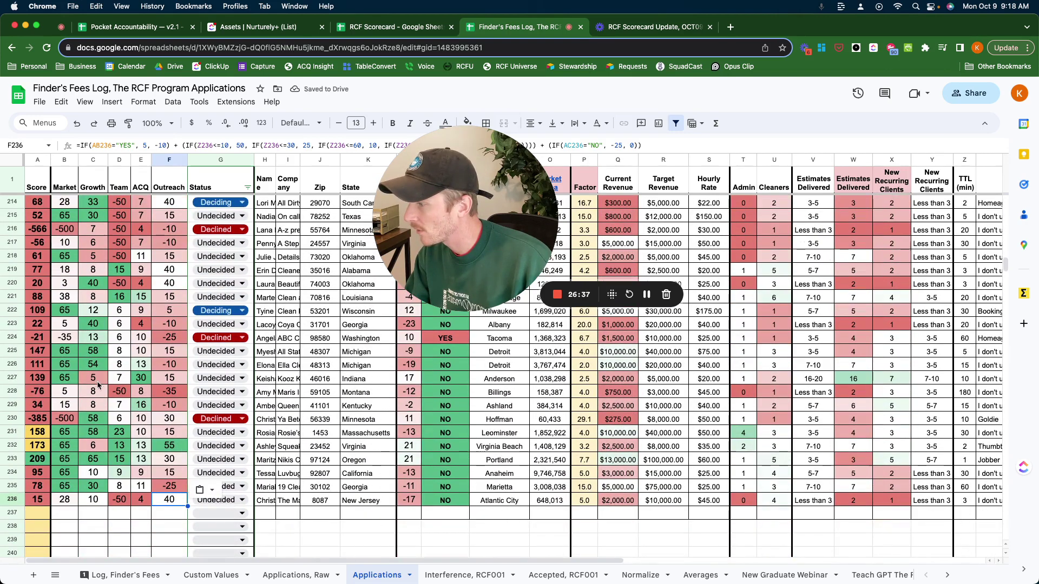
click(222, 432)
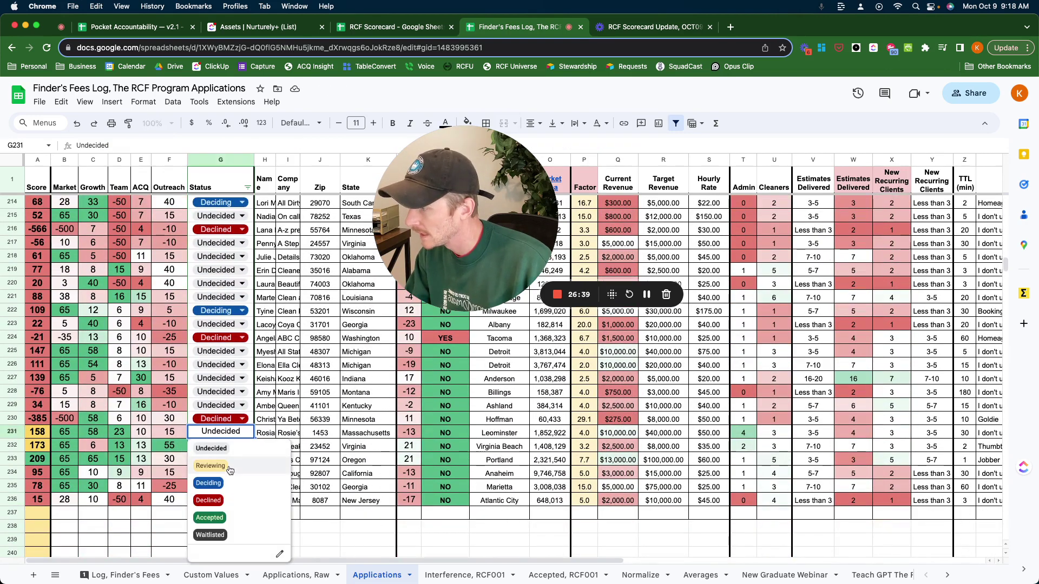
click(231, 473)
click(232, 450)
click(234, 480)
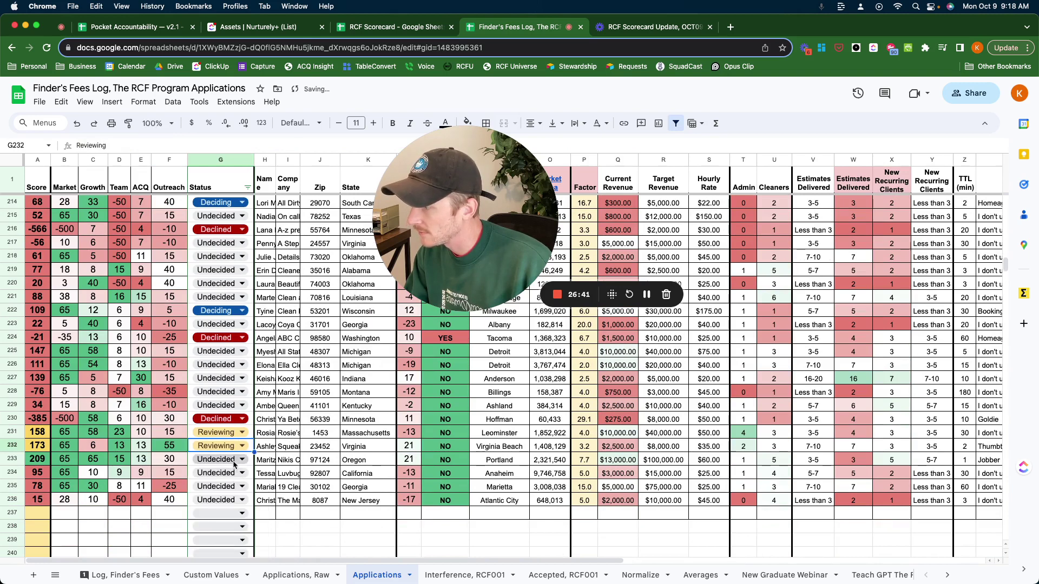
click(233, 458)
click(236, 493)
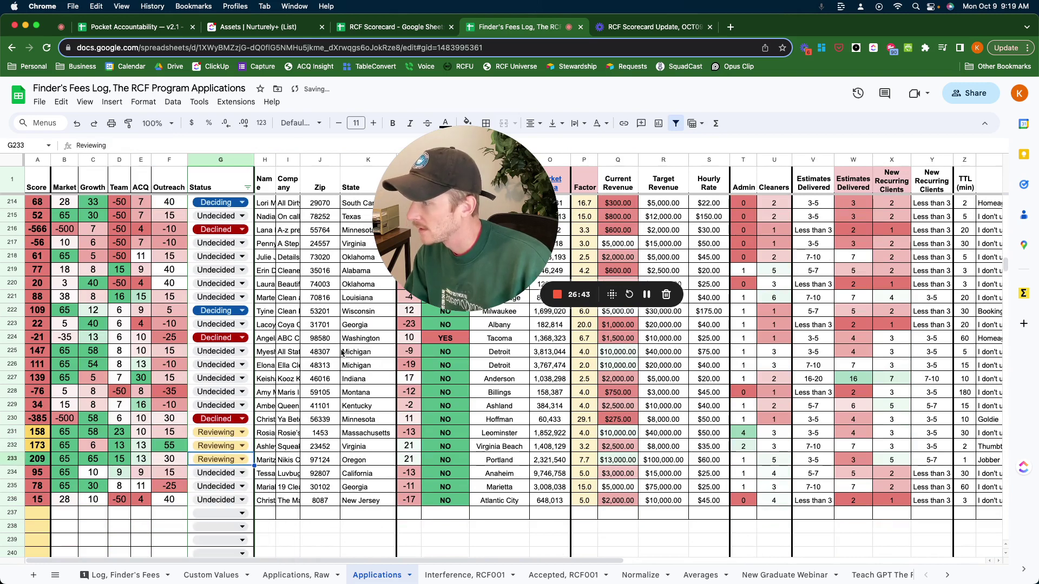
Copy the Declined status from G224 to G228 and G229 for the Billings and Ashland applications
click(227, 337)
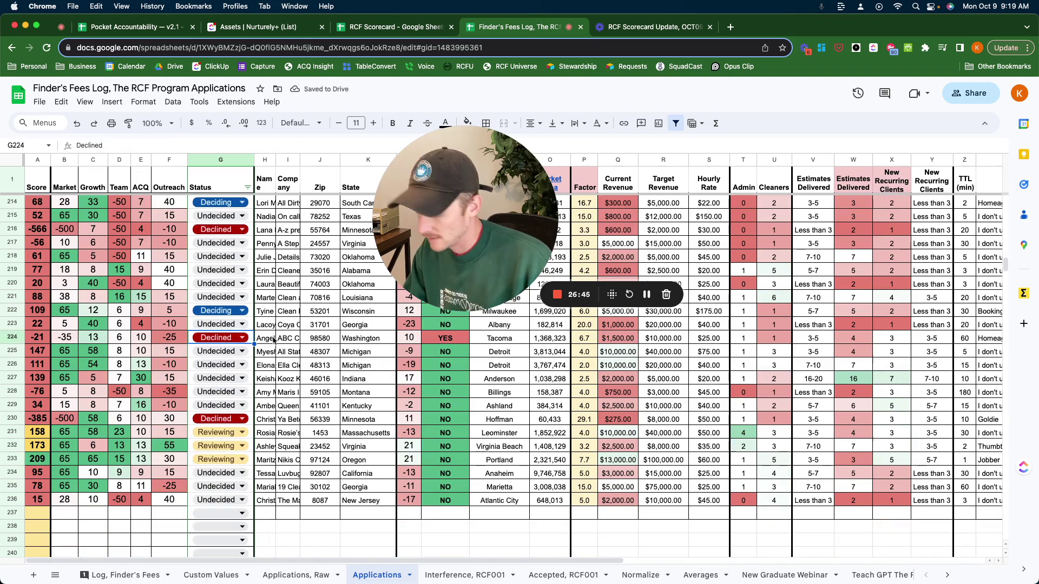
key(super+c)
key(Down)
key(Down)
key(Down)
key(Down)
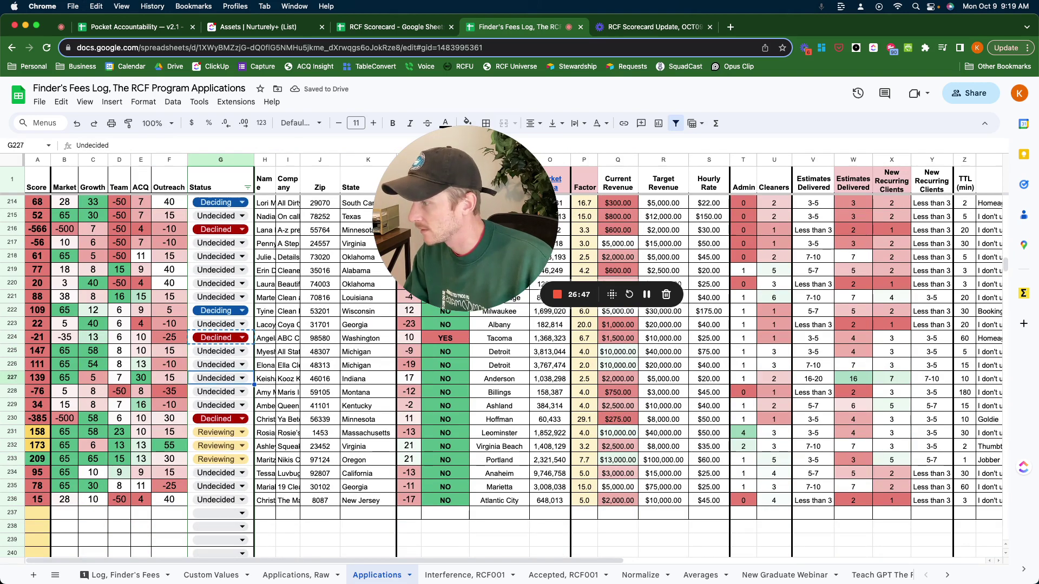
key(super+v)
key(Down)
key(super+v)
Paste the Declined status into G234 through G236 for the Anaheim, Marietta and Atlantic City applications
key(Down)
key(Down)
key(Down)
key(Down)
key(Down)
key(Down)
key(Down)
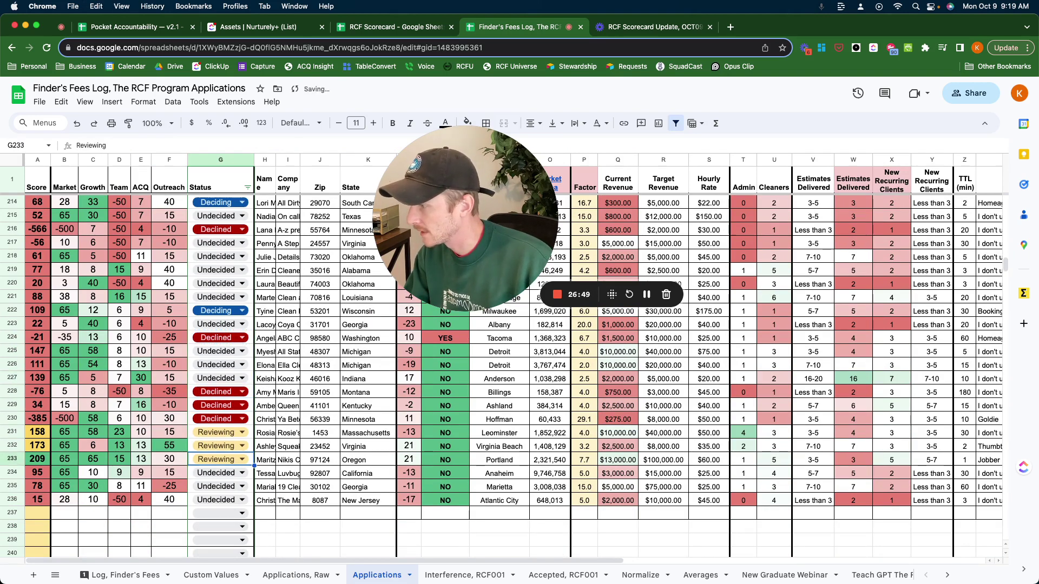
key(super+v)
key(ctrl+v)
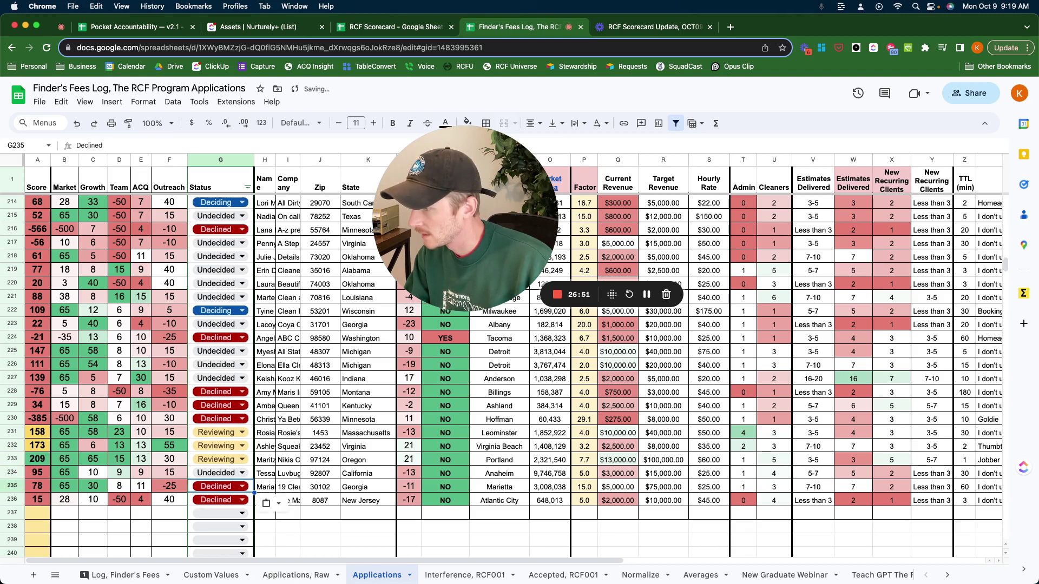
key(Up)
key(ctrl+v)
Paste the Declined status into G223, G220 and G217 for the Albany, Bartlesville and Gretna applications
key(Up)
key(Up)
key(Up)
key(Up)
key(Up)
key(Up)
key(Up)
key(Up)
key(Up)
key(Up)
key(Up)
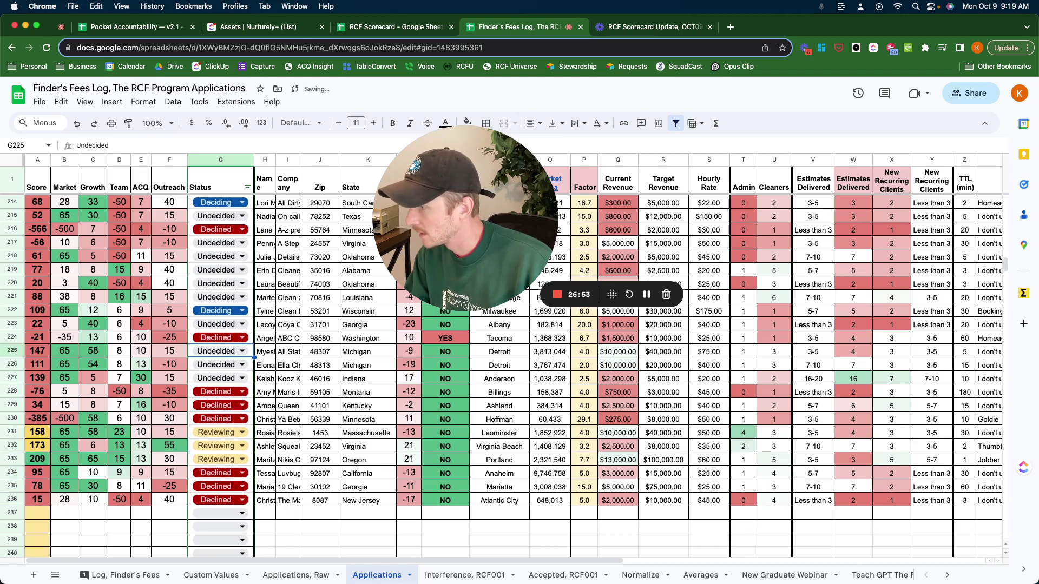
key(ctrl+v)
key(Up)
key(Up)
key(Up)
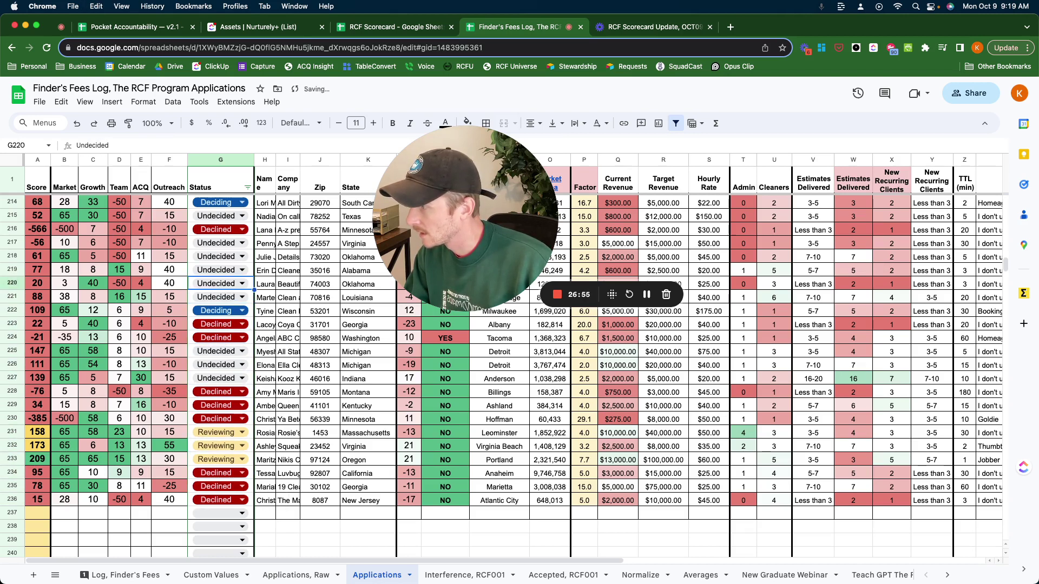
key(ctrl+v)
key(Up)
key(Up)
key(Up)
key(super+v)
key(Up)
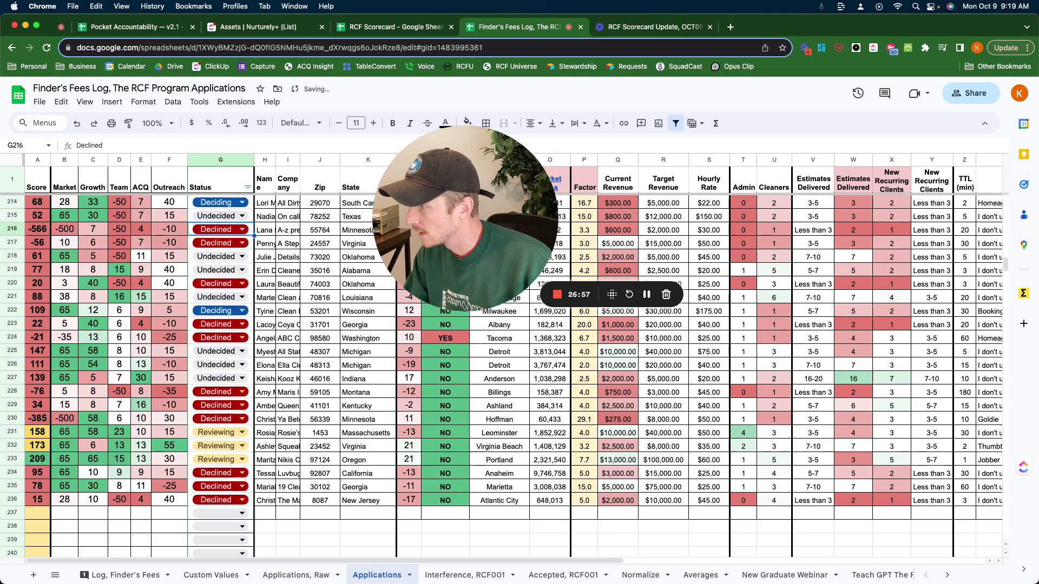
Paste the Declined status into G215, G218 and G219 for the San Antonio, OKC and Huntsville applications
key(Up)
key(super+v)
key(Down)
key(Down)
key(Down)
key(super+v)
key(Down)
key(super+v)
key(Down)
key(Down)
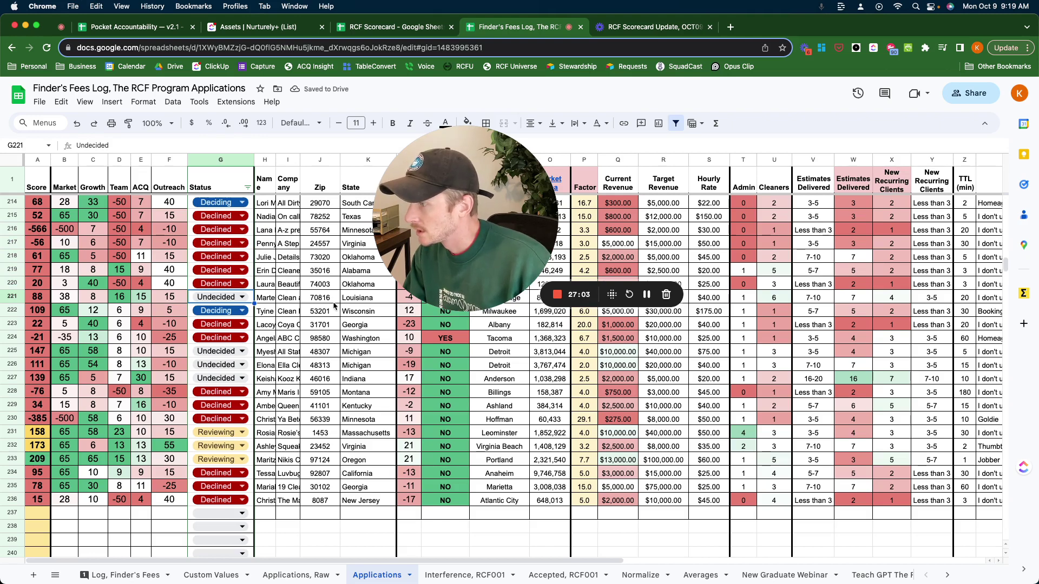
Set the status of the two Detroit applications and the Anderson application in rows 225 to 227 to Reviewing
scroll(334, 306, up, 4)
scroll(334, 306, up, 3)
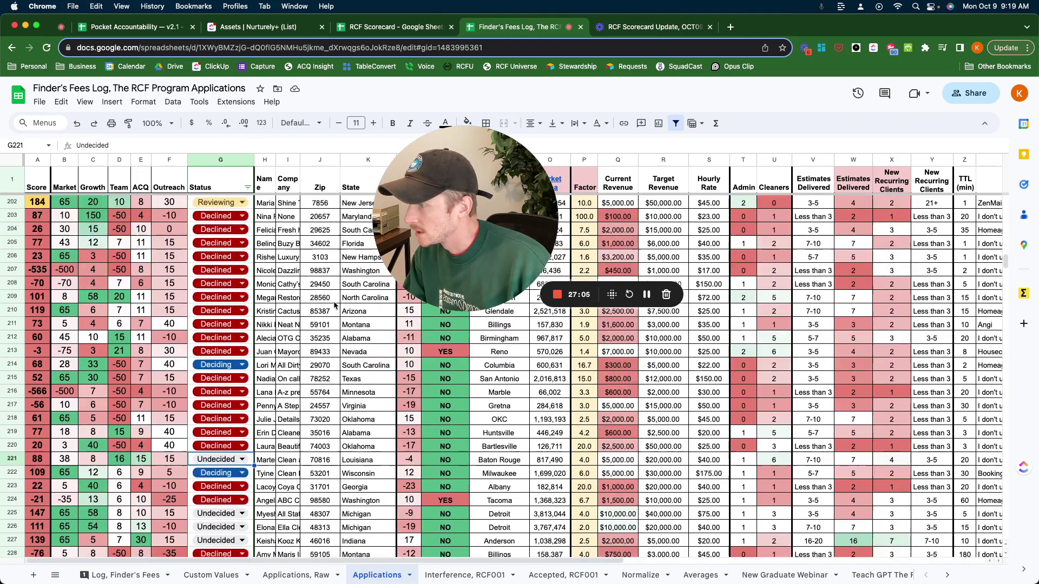
scroll(282, 331, down, 6)
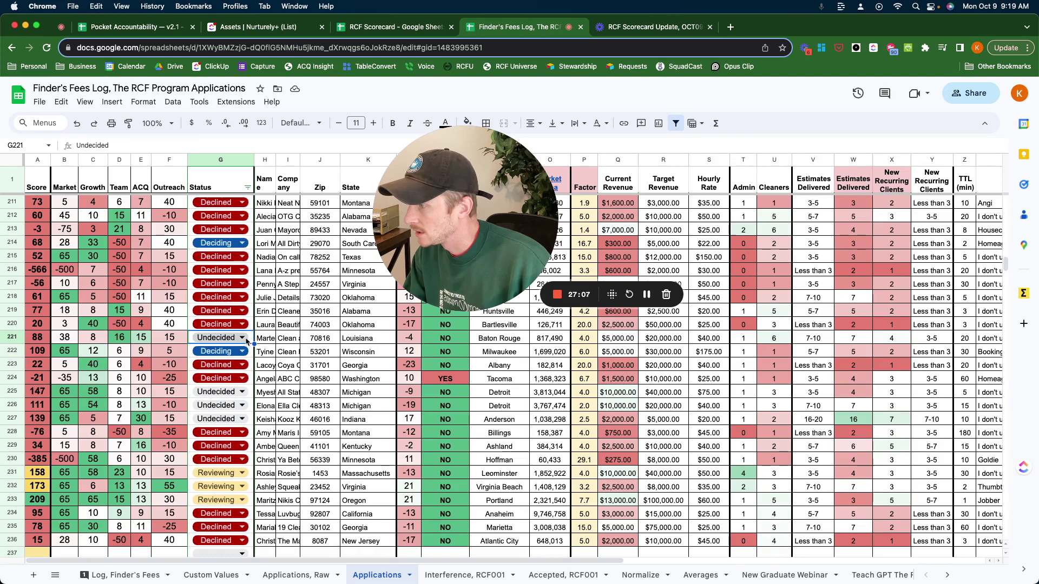
scroll(241, 346, up, 3)
scroll(233, 389, down, 2)
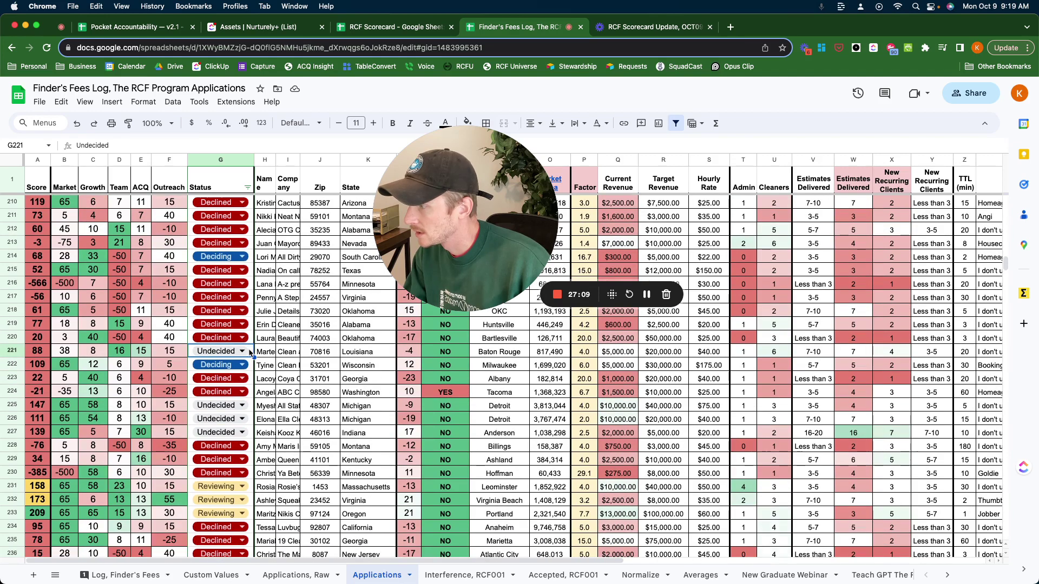
click(227, 408)
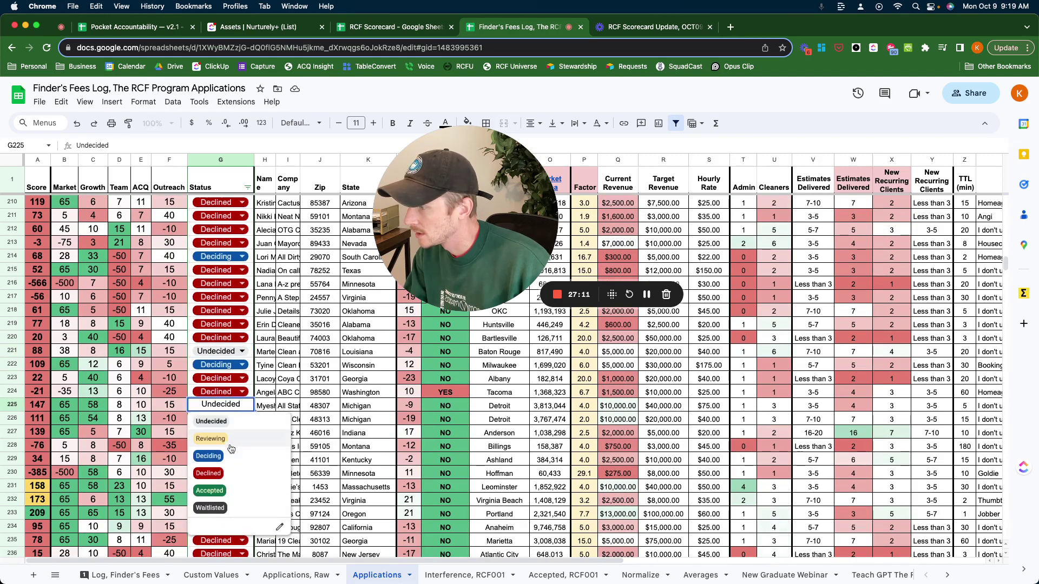
click(231, 447)
click(231, 424)
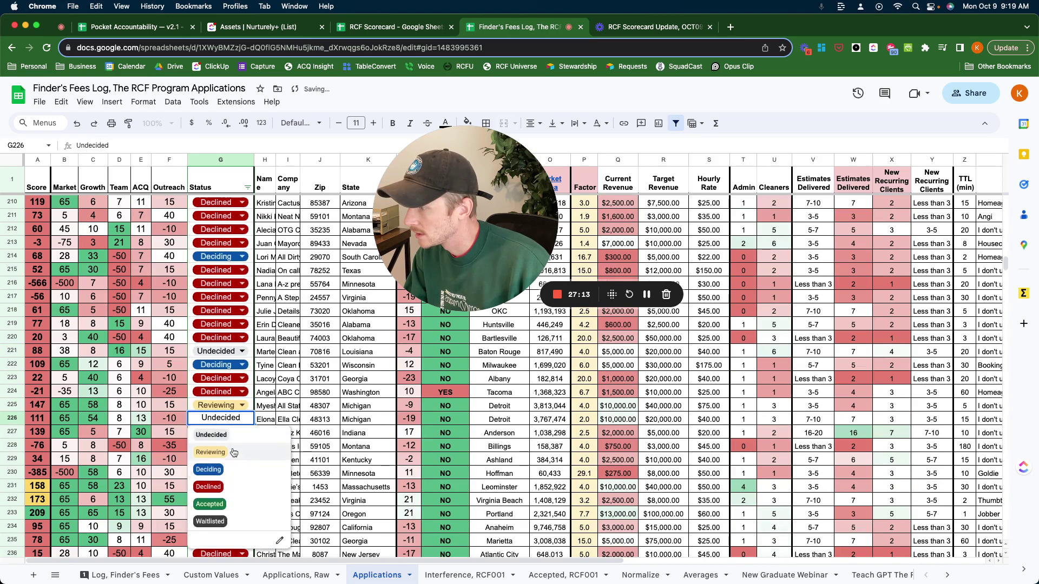
click(234, 453)
click(233, 433)
click(233, 467)
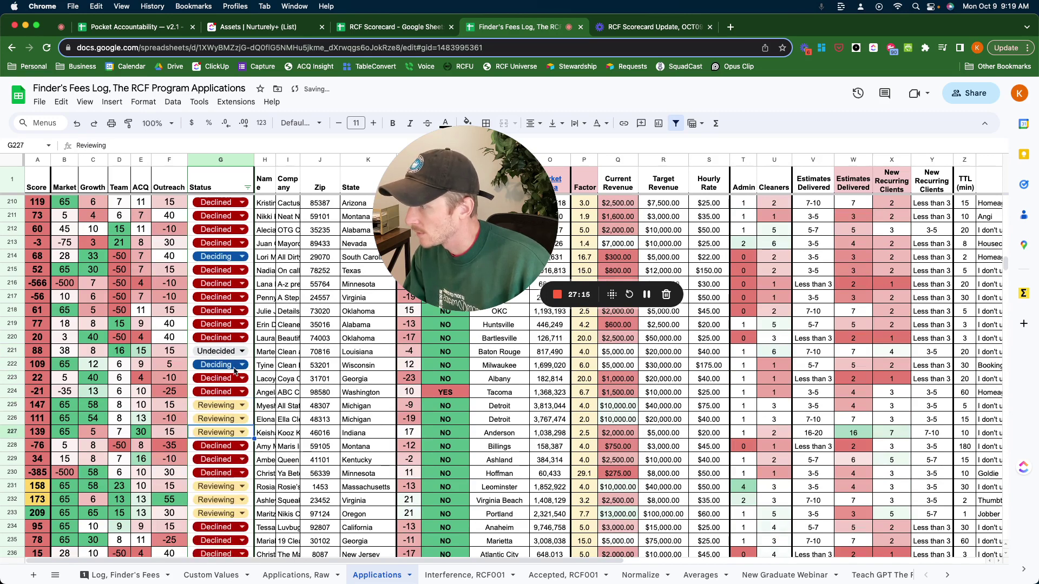
Set the status of the Baton Rouge, Milwaukee and Columbia applications in rows 221, 222 and 214 to Declined
click(232, 351)
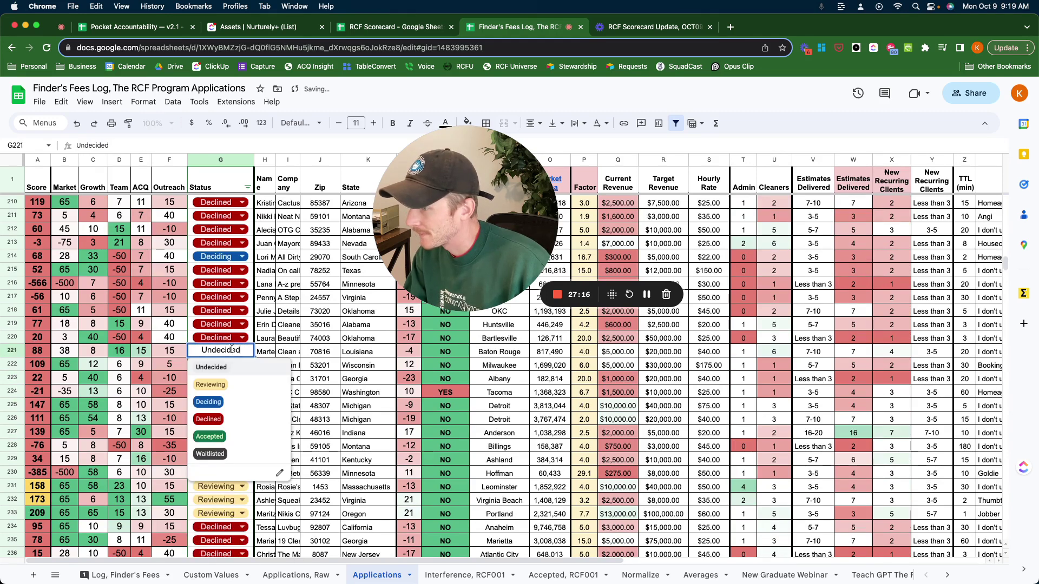
click(232, 420)
scroll(266, 400, up, 1)
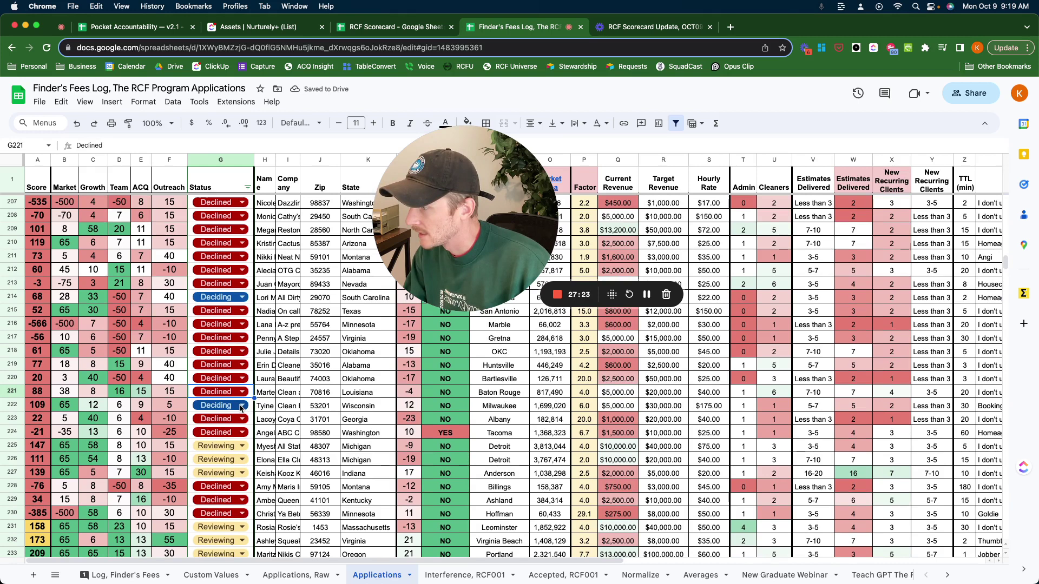
click(240, 406)
click(236, 473)
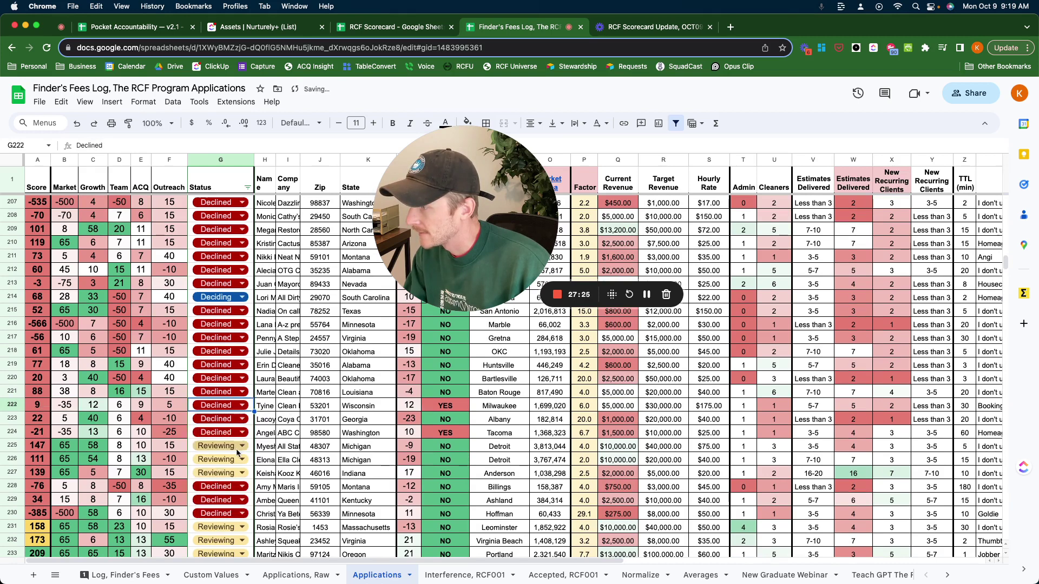
click(222, 295)
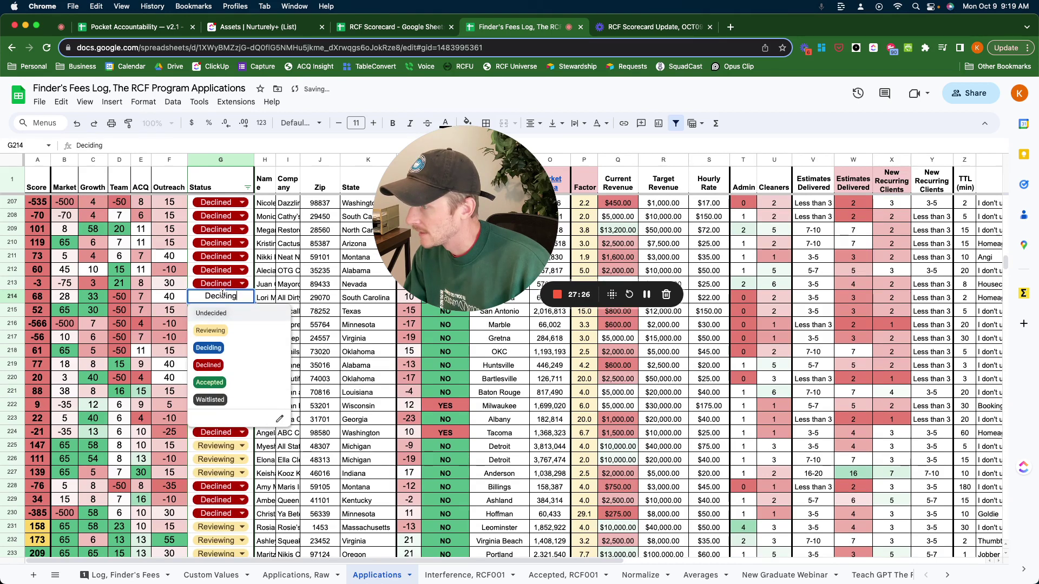
click(233, 373)
scroll(233, 373, down, 5)
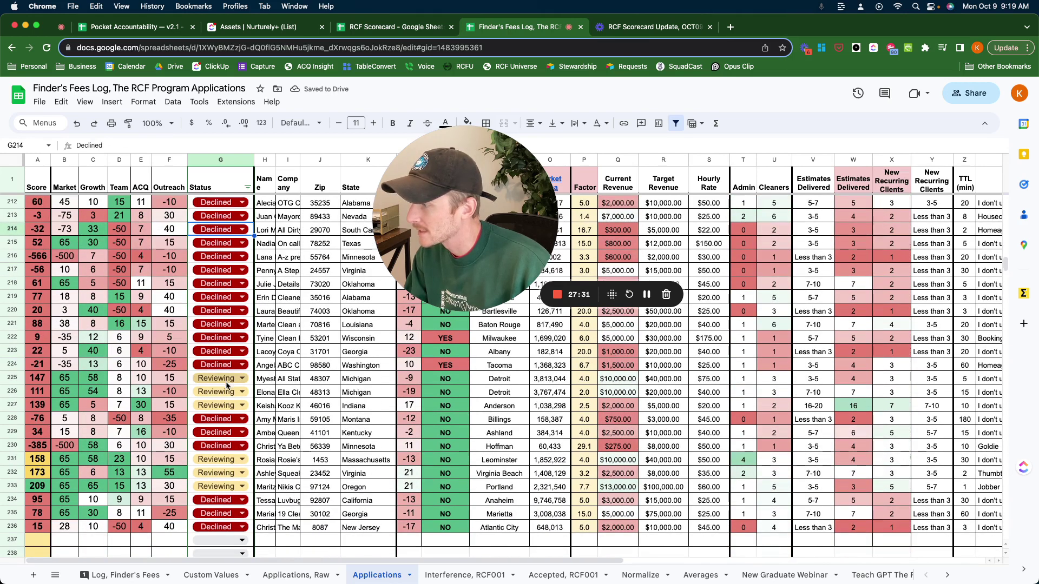
Examine the cities of the applications under review and read the expanded Articulation answers for the Detroit applications in rows 225 and 226
scroll(227, 384, down, 2)
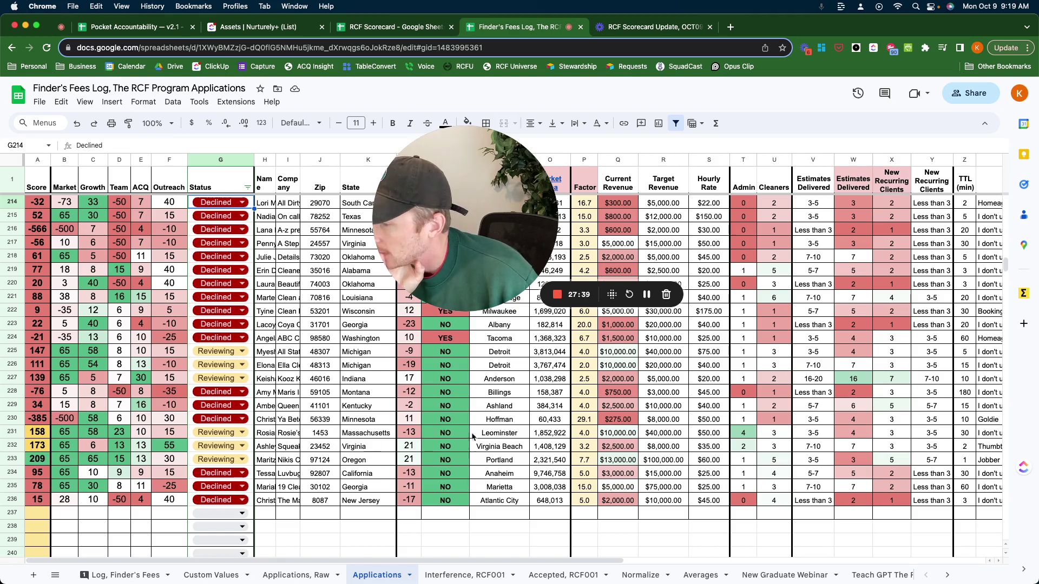
drag(490, 433, 494, 460)
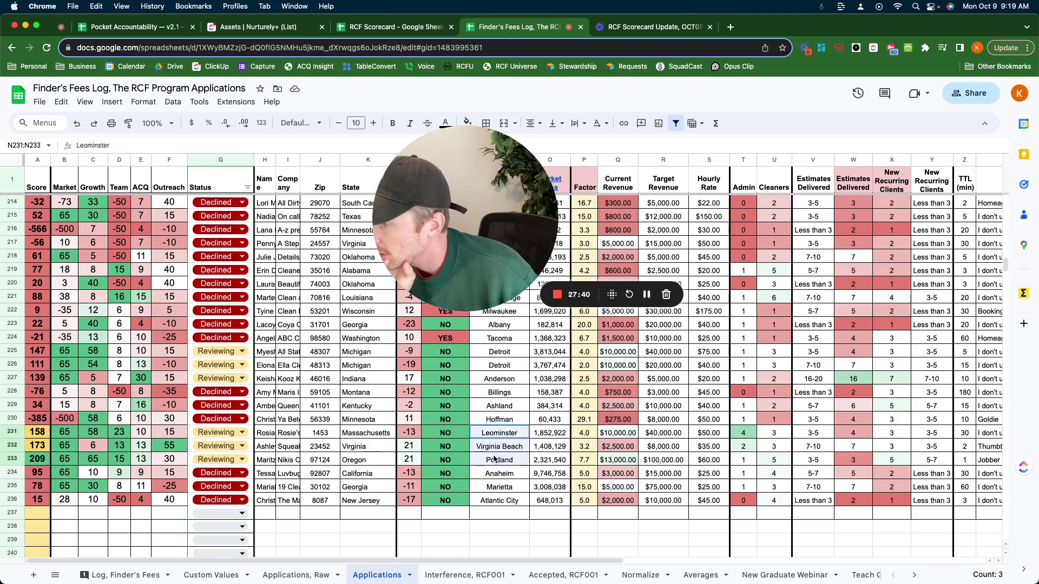
click(415, 437)
drag(499, 356, 496, 379)
click(398, 360)
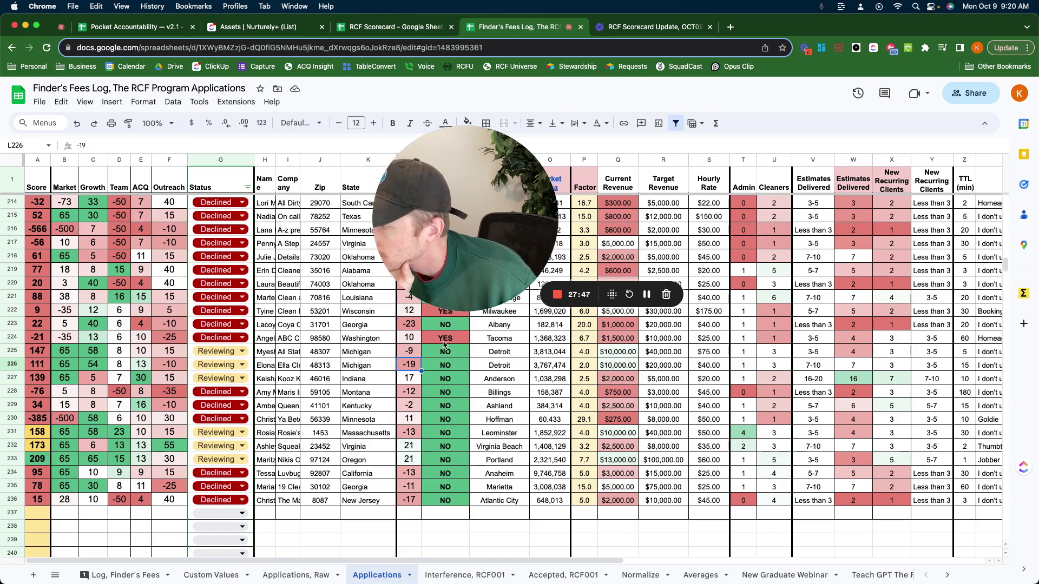
scroll(501, 367, right, 5)
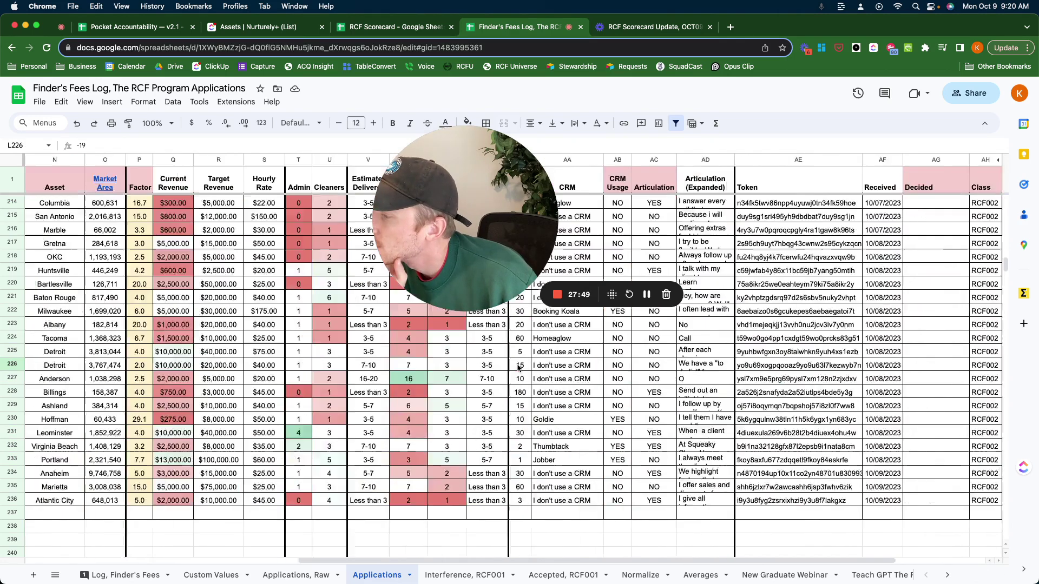
scroll(518, 367, right, 3)
click(511, 350)
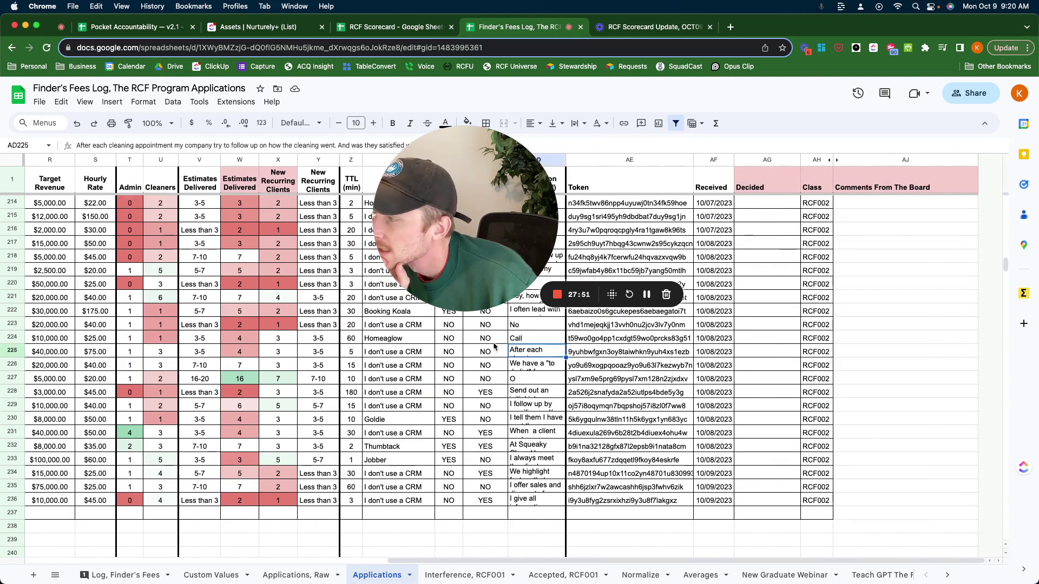
double_click(522, 353)
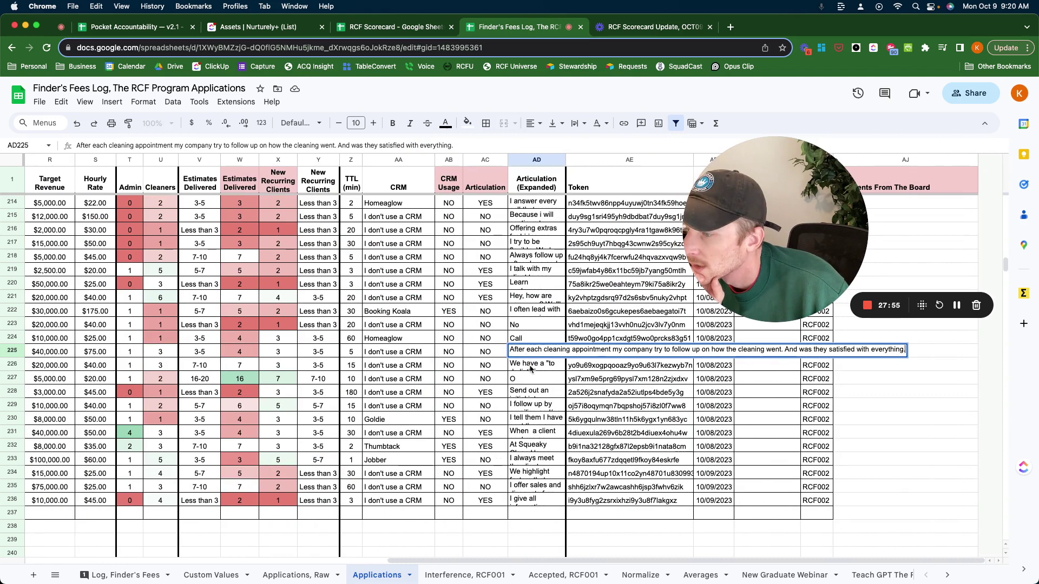
double_click(530, 367)
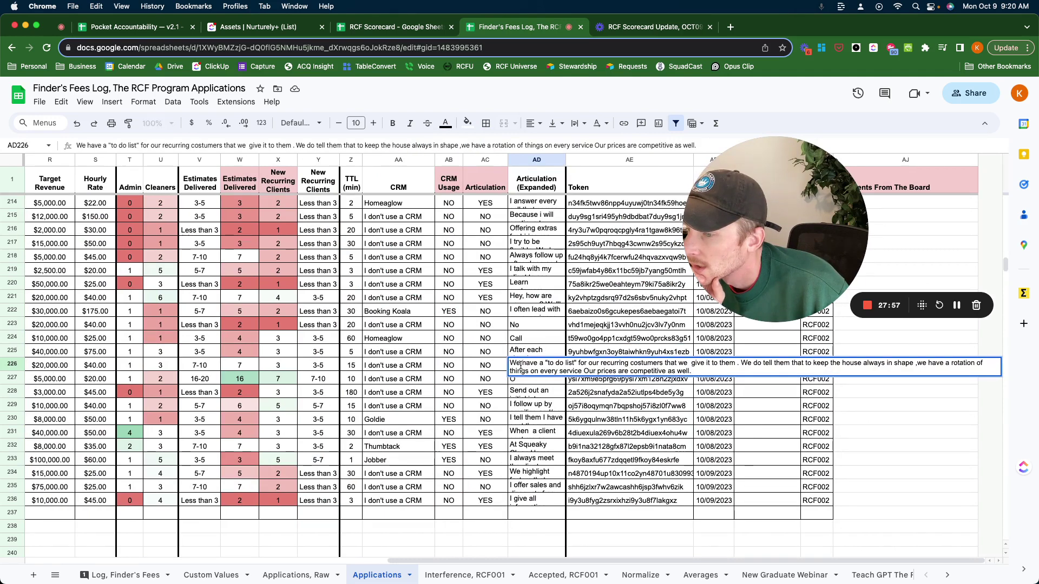
Set CRM Usage to YES for the two Detroit applications in AB225 and AB226
click(485, 352)
click(457, 350)
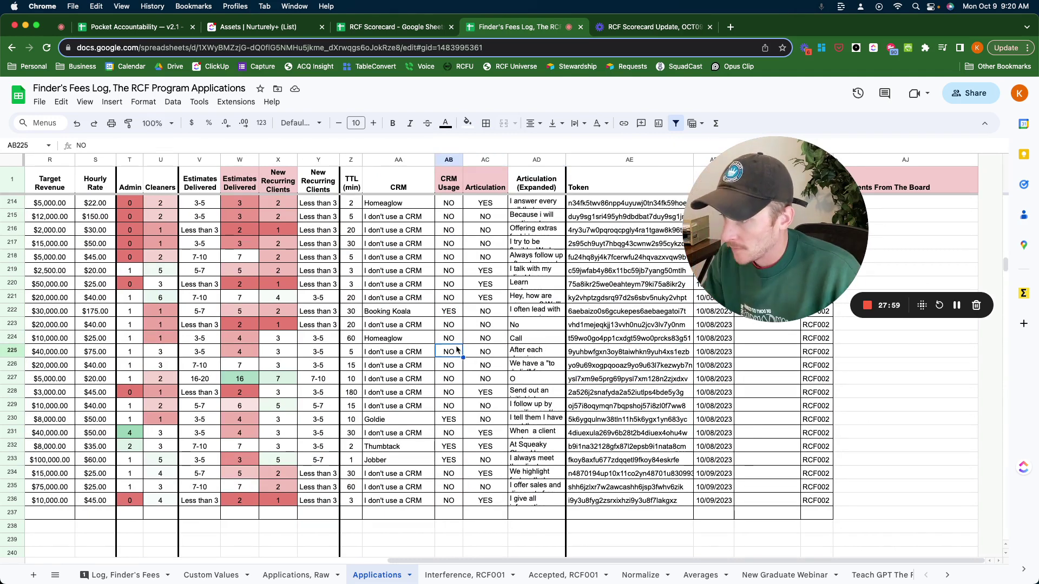
text(YES)
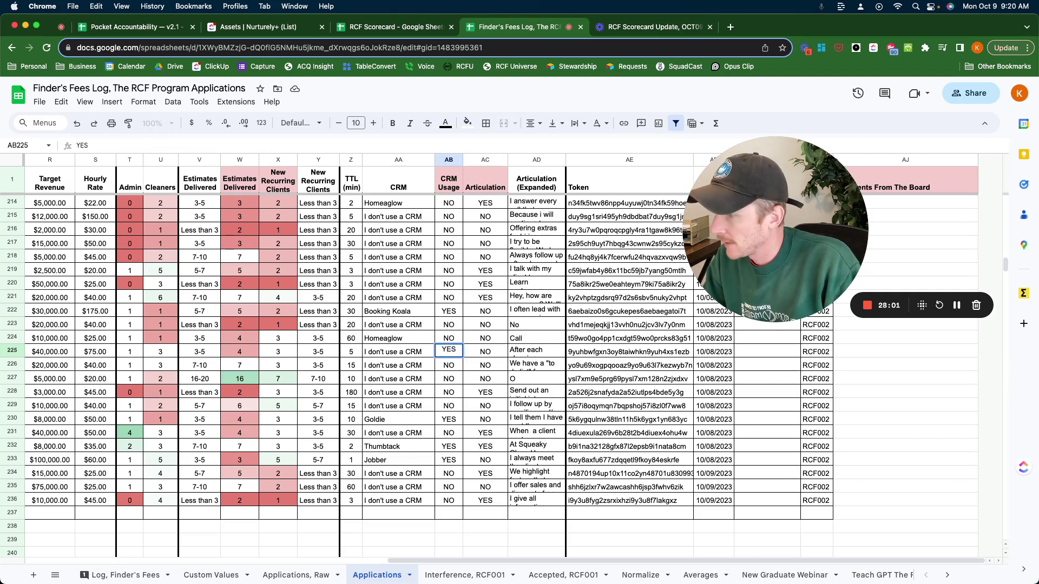
key(ctrl+Return)
key(Down)
text(YES)
key(Tab)
key(Up)
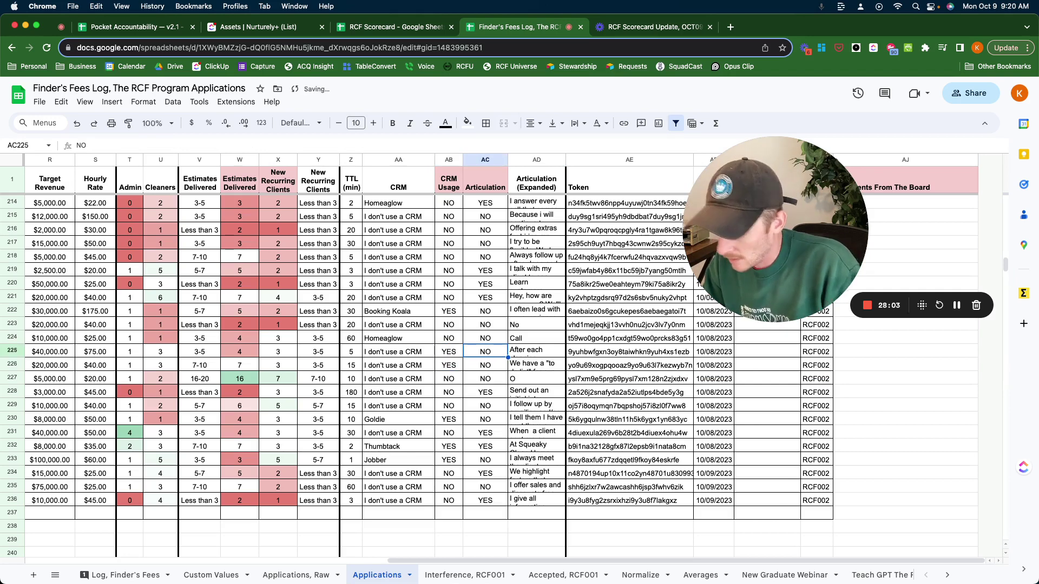
Set Articulation to YES for the two Detroit applications in AC225 and AC226
text(^YES)
key(Return)
text(YES)
key(Return)
key(Up)
key(Up)
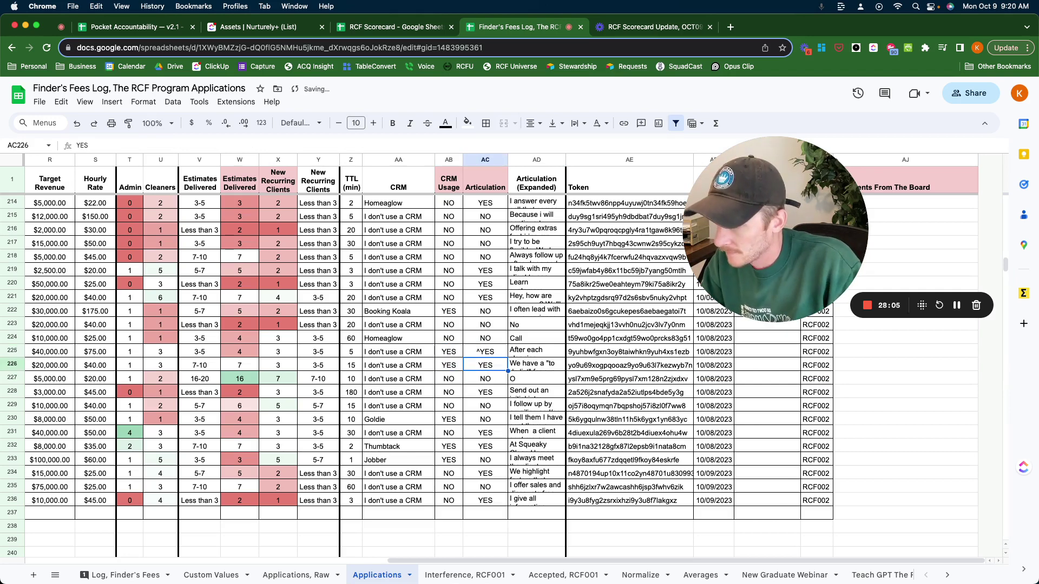
text(YES)
key(Return)
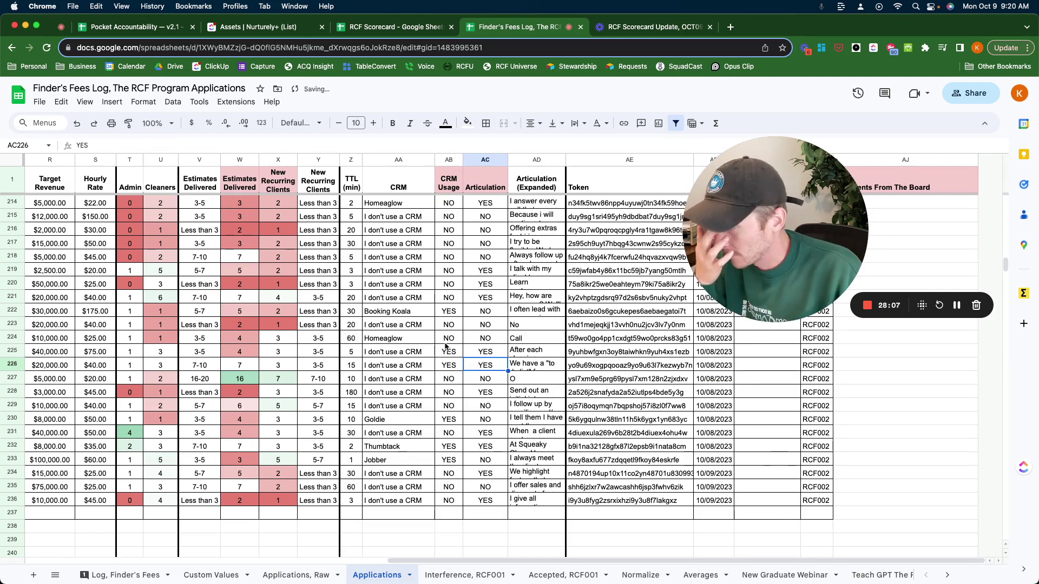
Check the scores of the two Detroit applications, and set their CRM Usage in AB225 and AB226 to NO
scroll(309, 388, left, 10)
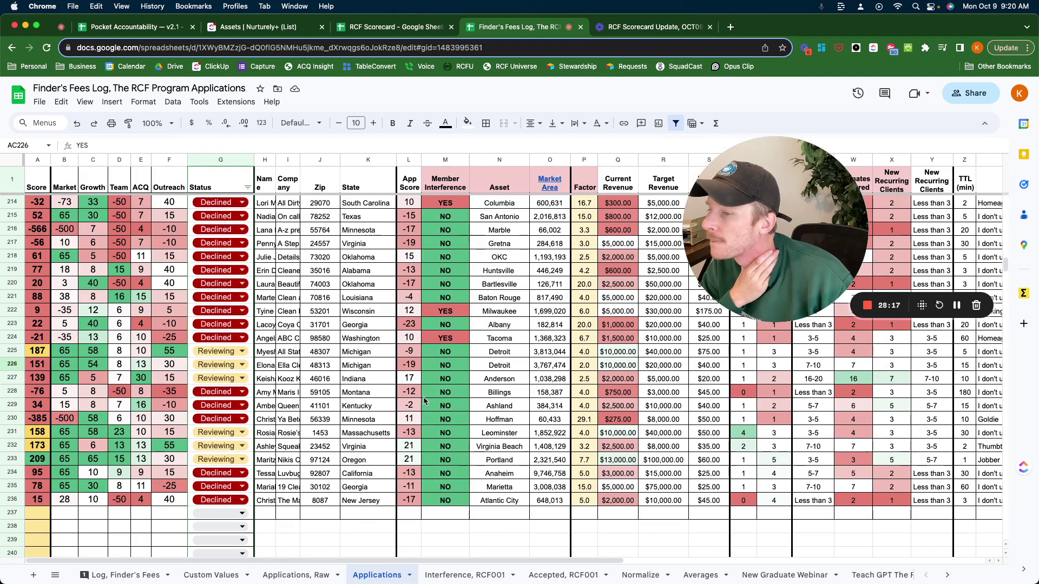
scroll(425, 400, right, 15)
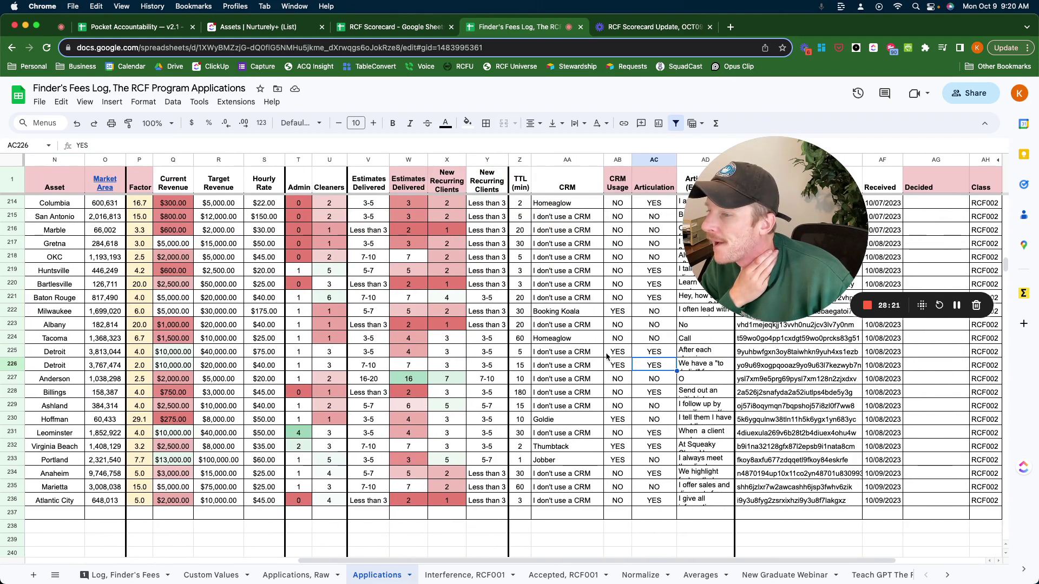
click(622, 353)
text(NO)
key(Return)
text(NO)
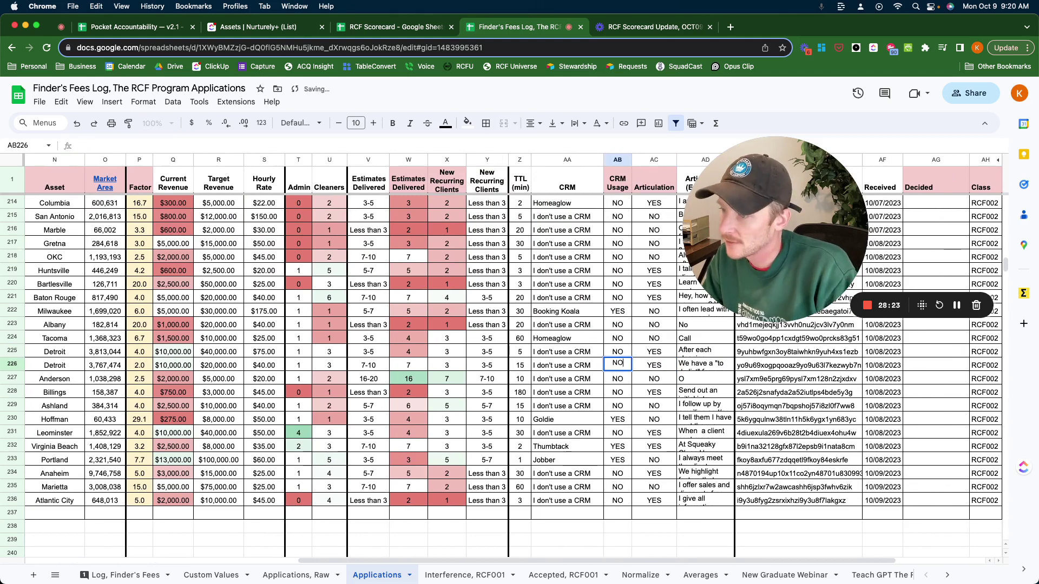
key(Return)
Recheck the Detroit applications' scores and reread their expanded Articulation answers in AD225 and AD226
scroll(370, 350, left, 15)
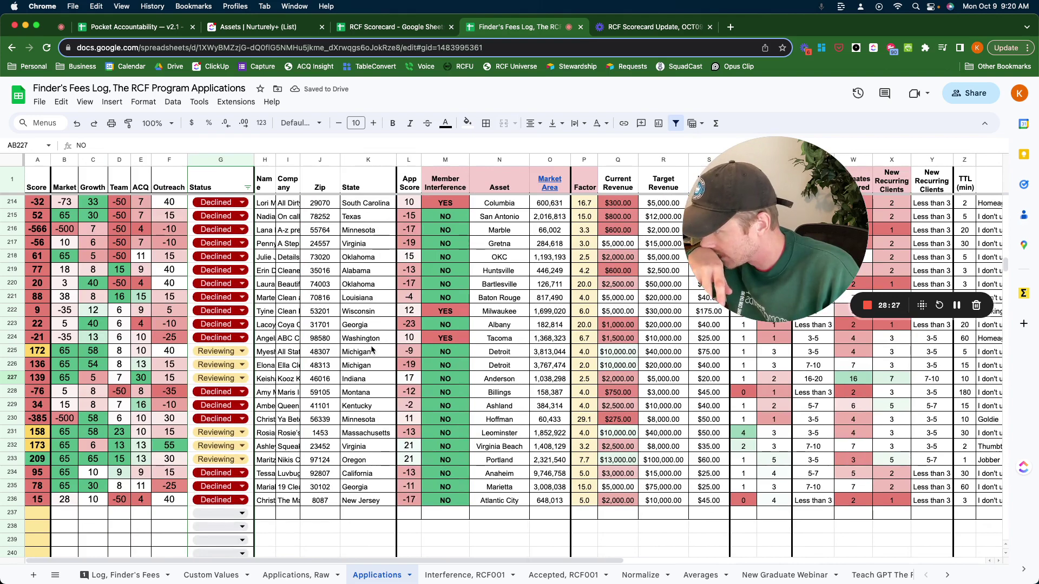
scroll(371, 350, right, 15)
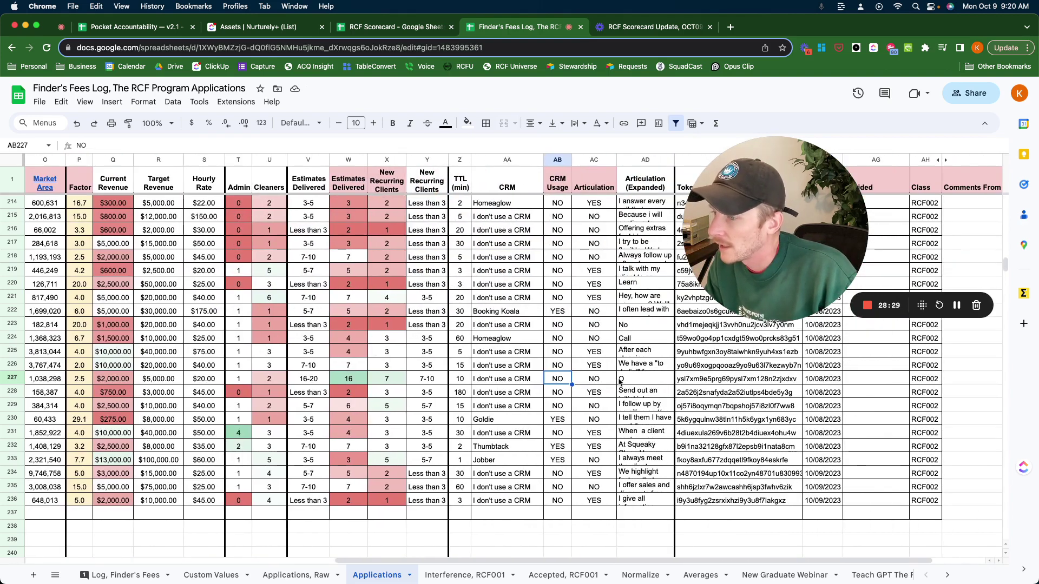
click(624, 353)
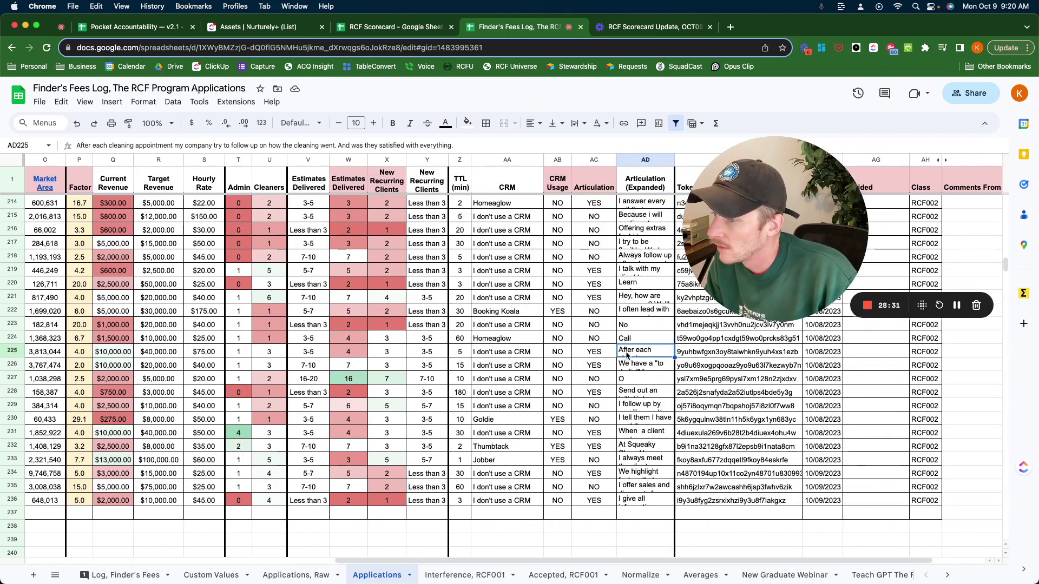
double_click(626, 353)
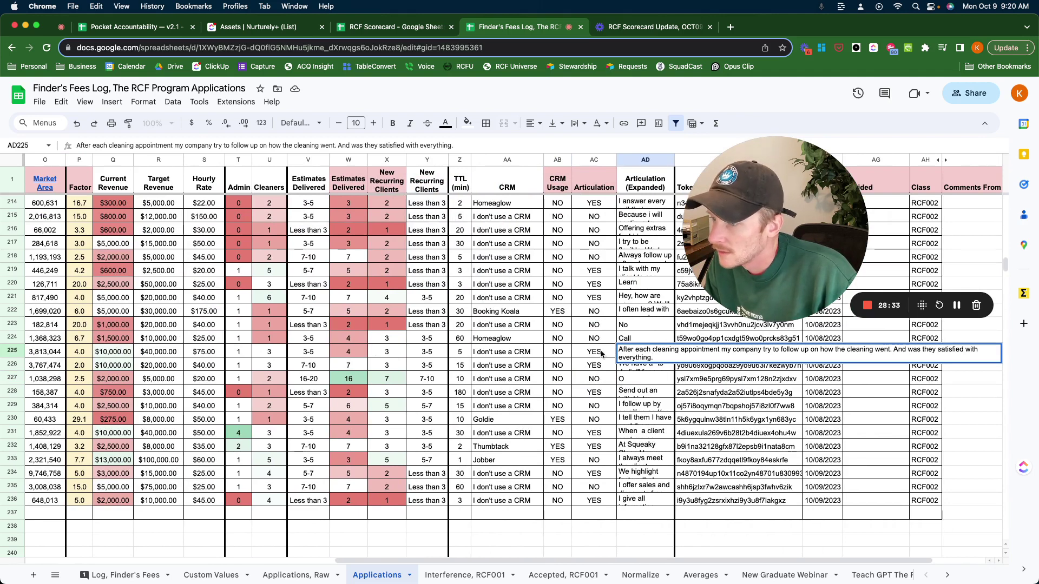
key(Escape)
double_click(634, 366)
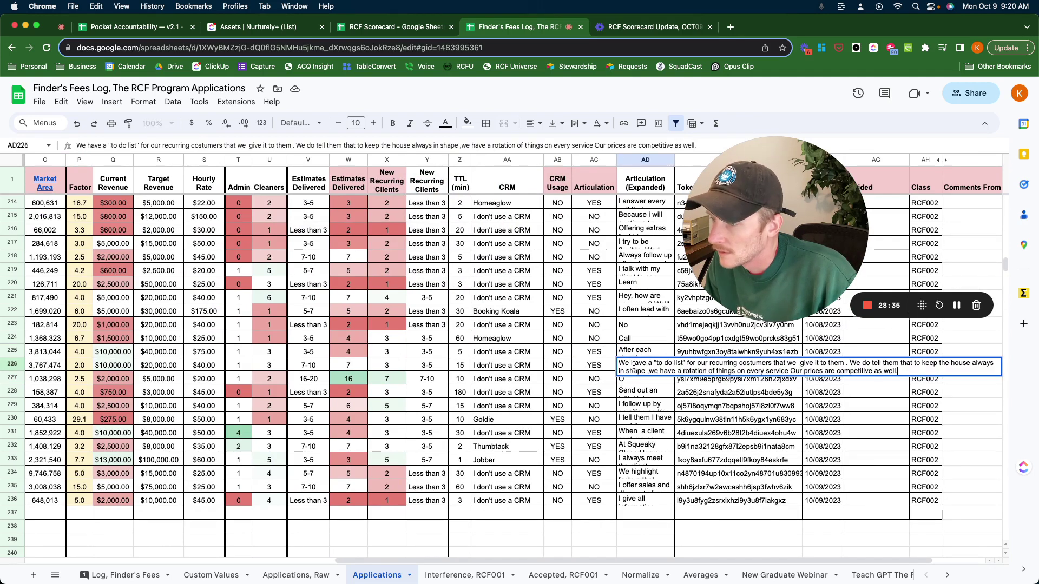
click(596, 363)
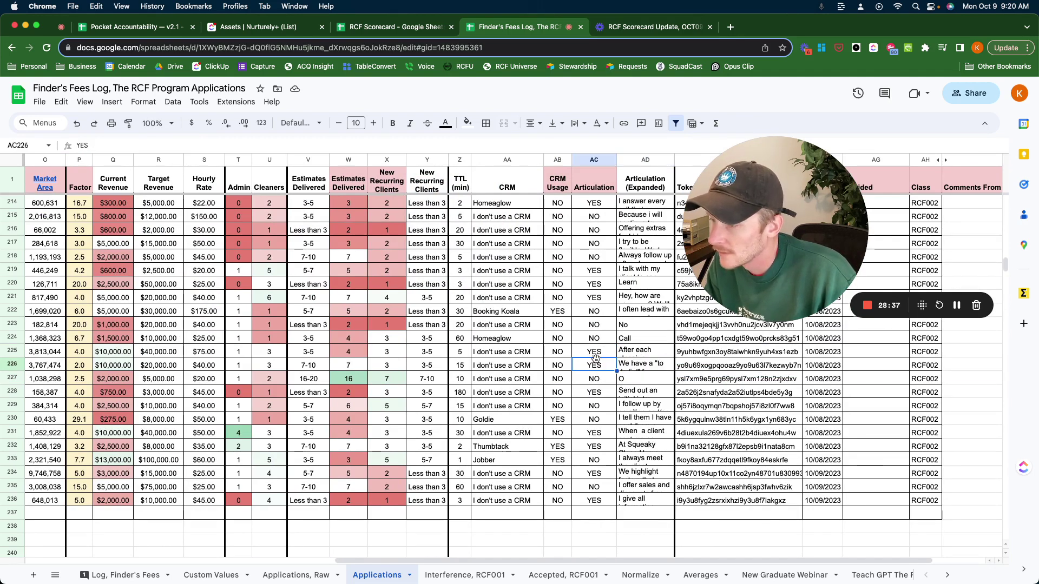
Compare the applications under review, and set the status of the Anderson application in row 227 and the Detroit application in row 226 to Declined
scroll(597, 363, left, 10)
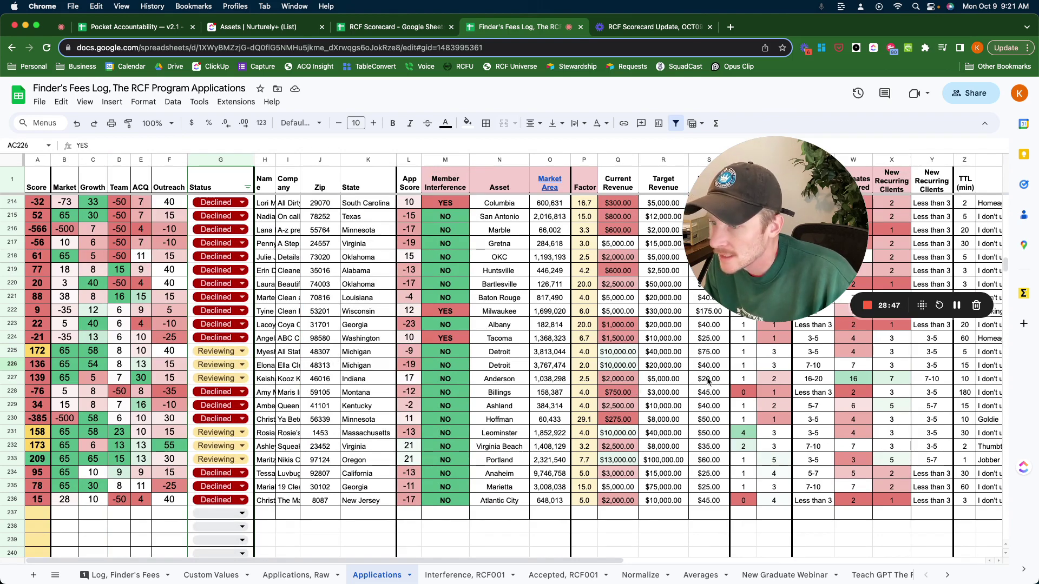
scroll(707, 381, right, 5)
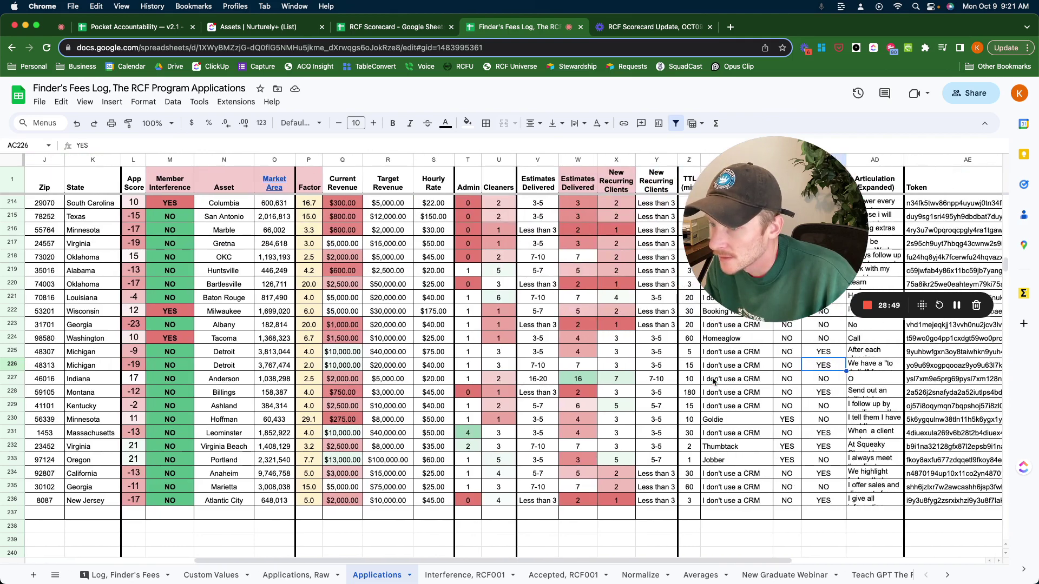
scroll(713, 380, left, 5)
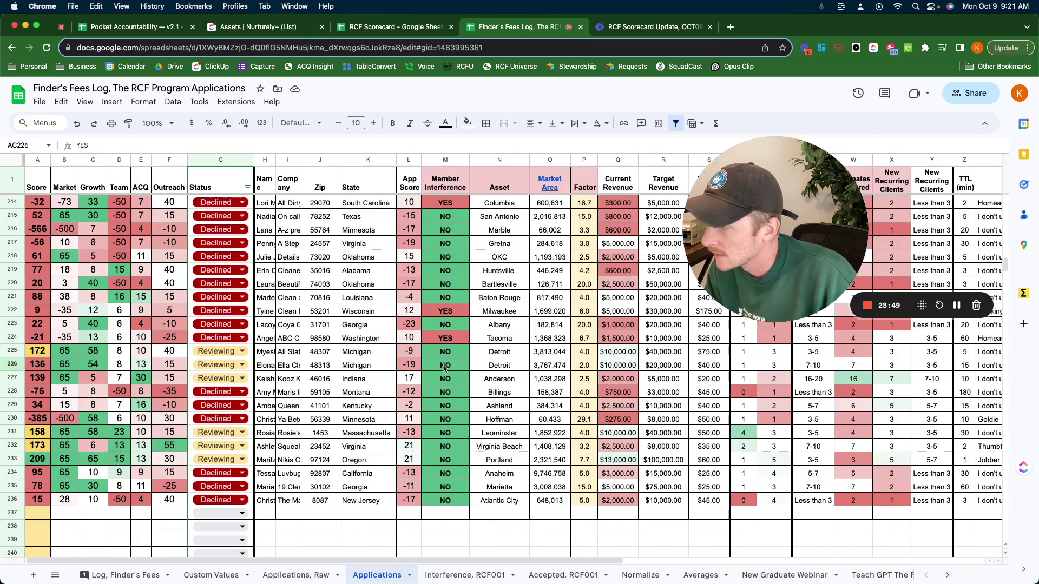
click(239, 380)
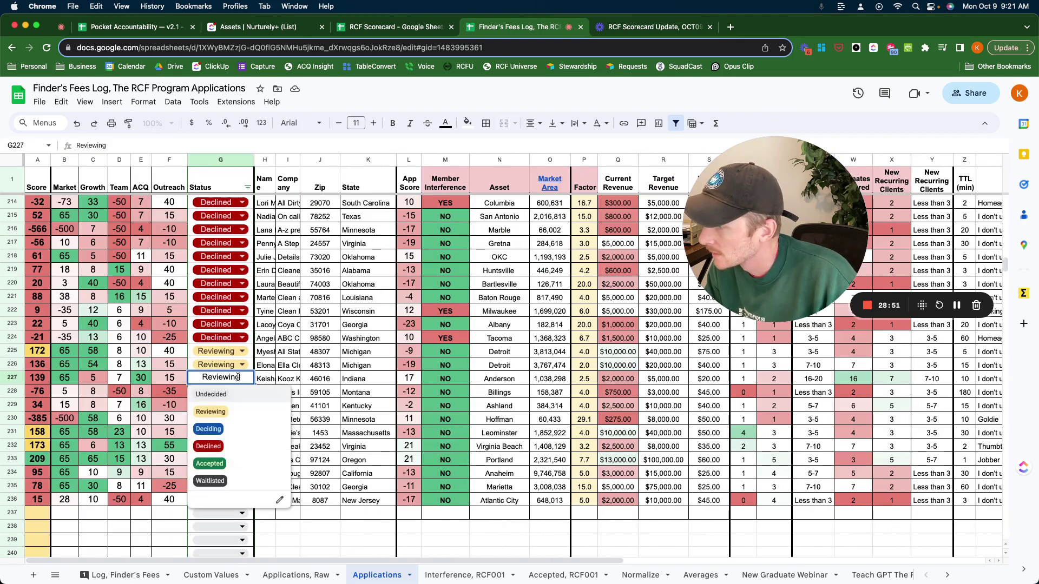
click(246, 447)
click(228, 365)
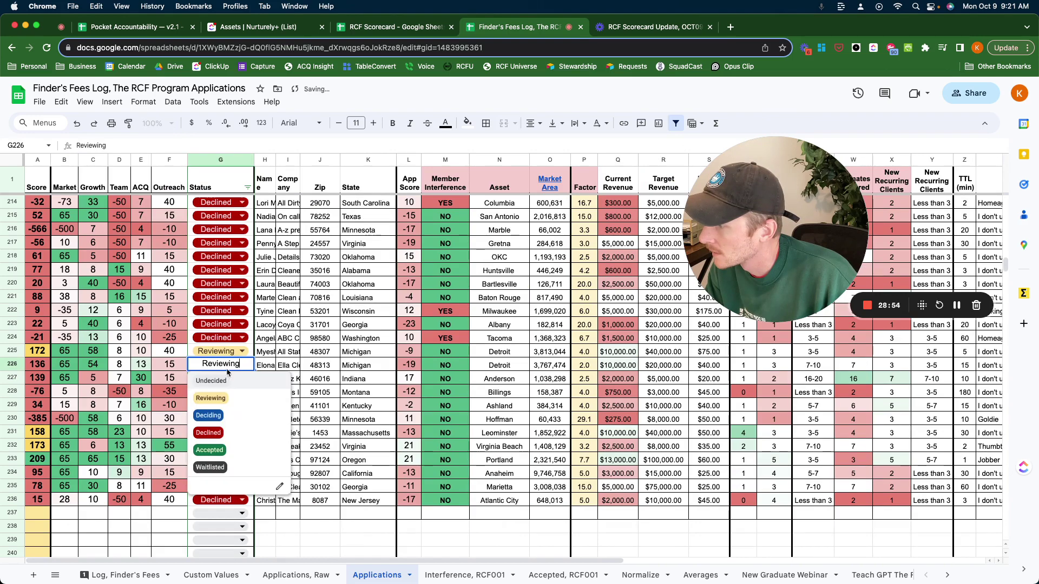
click(238, 435)
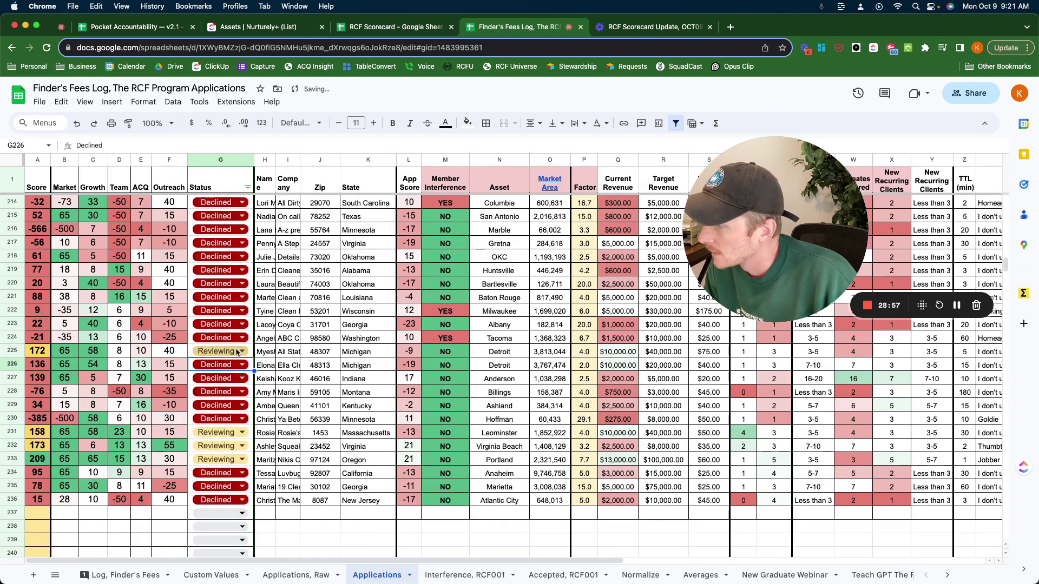
Examine the scores, statuses and CRM and Articulation answers of the applications from row 199 through row 236
scroll(268, 357, up, 5)
scroll(269, 354, up, 3)
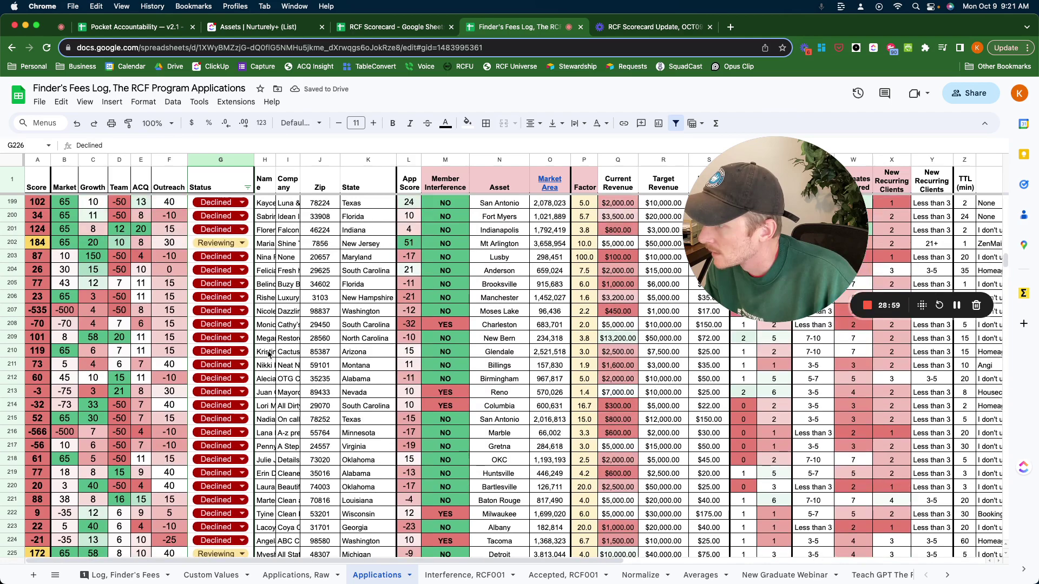
scroll(271, 372, down, 8)
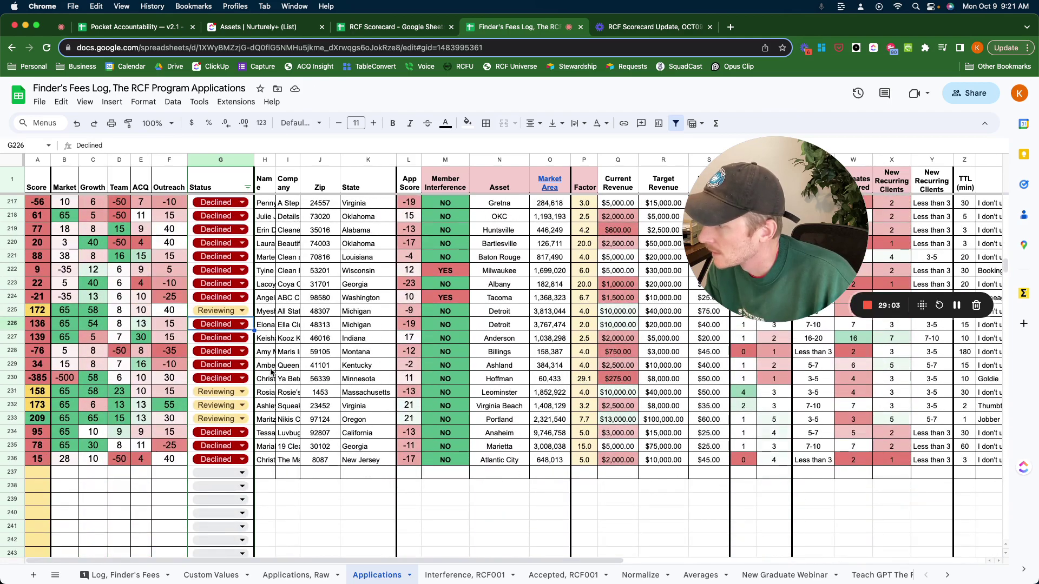
scroll(521, 356, right, 6)
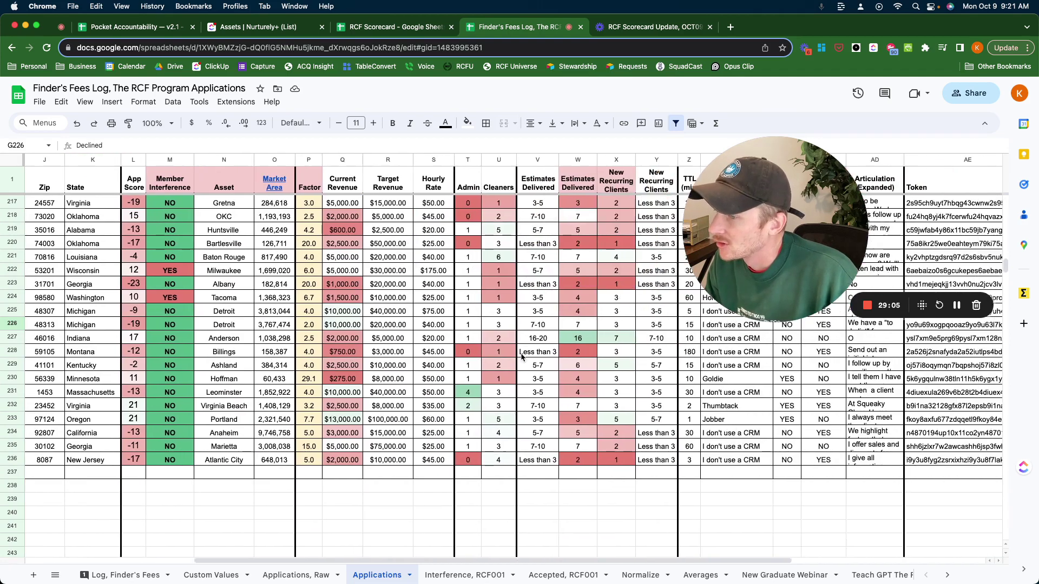
scroll(522, 357, right, 5)
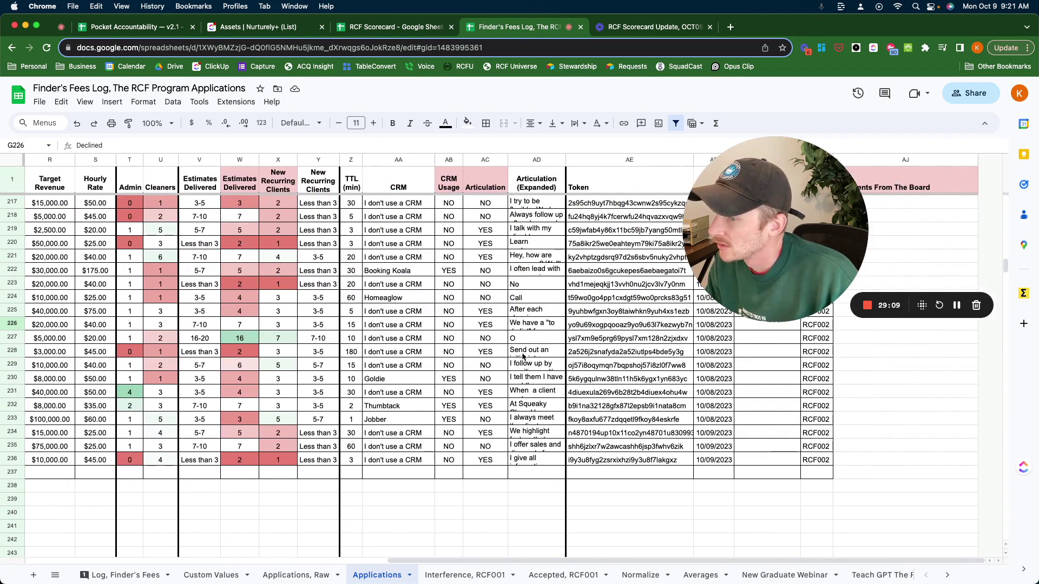
scroll(522, 356, left, 10)
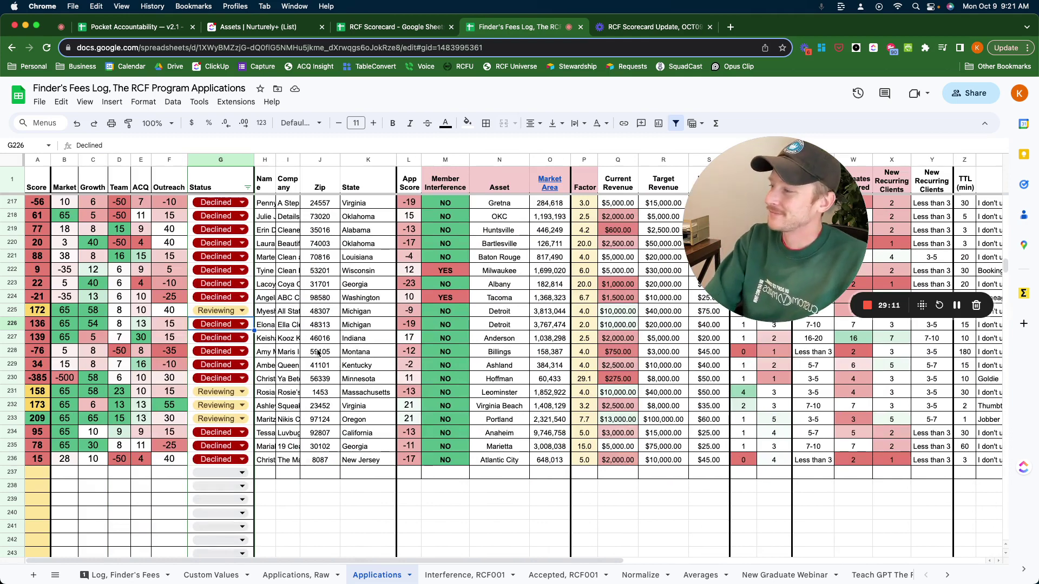
scroll(100, 354, up, 3)
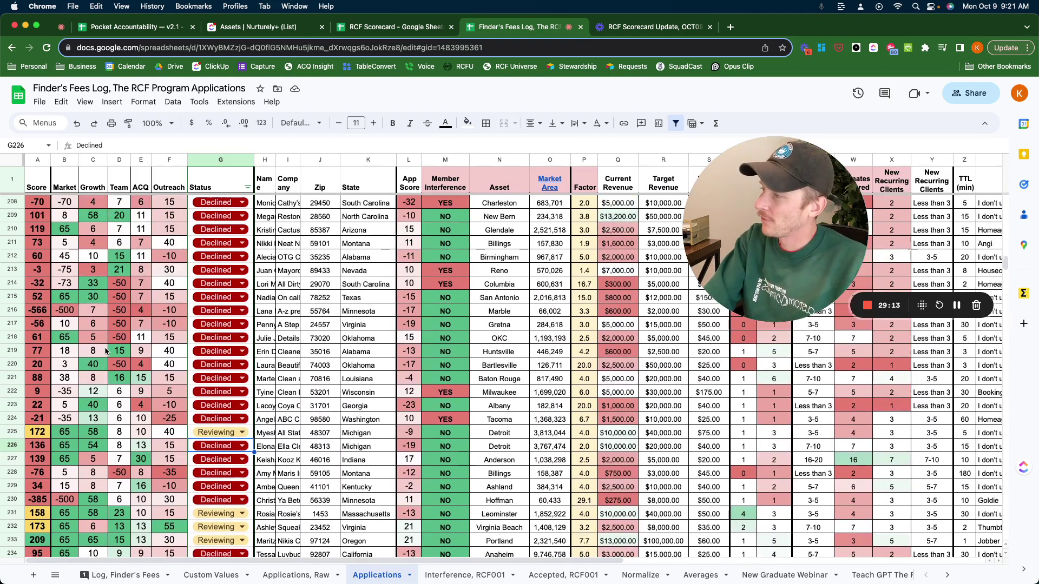
scroll(190, 339, down, 3)
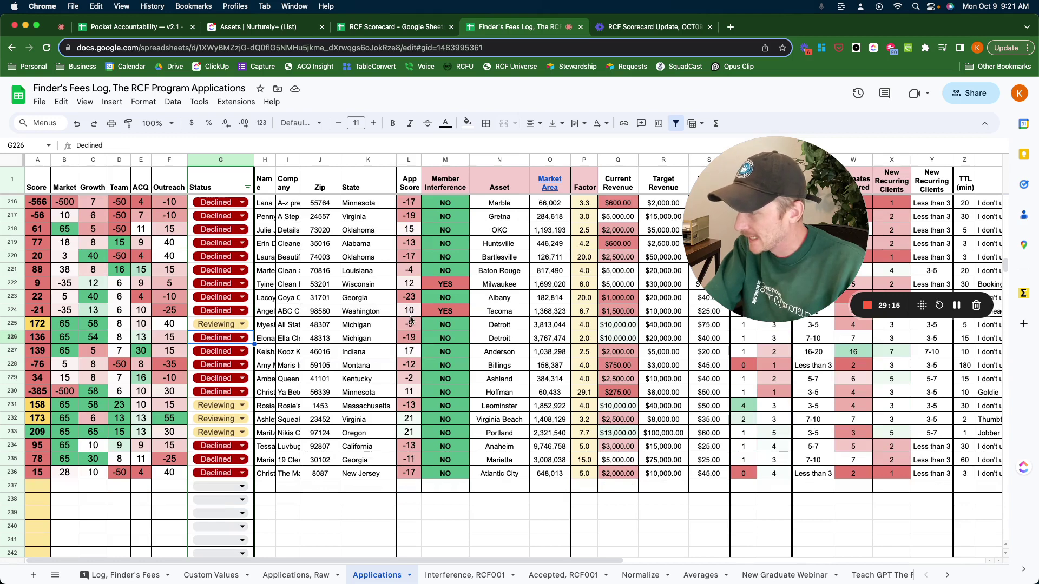